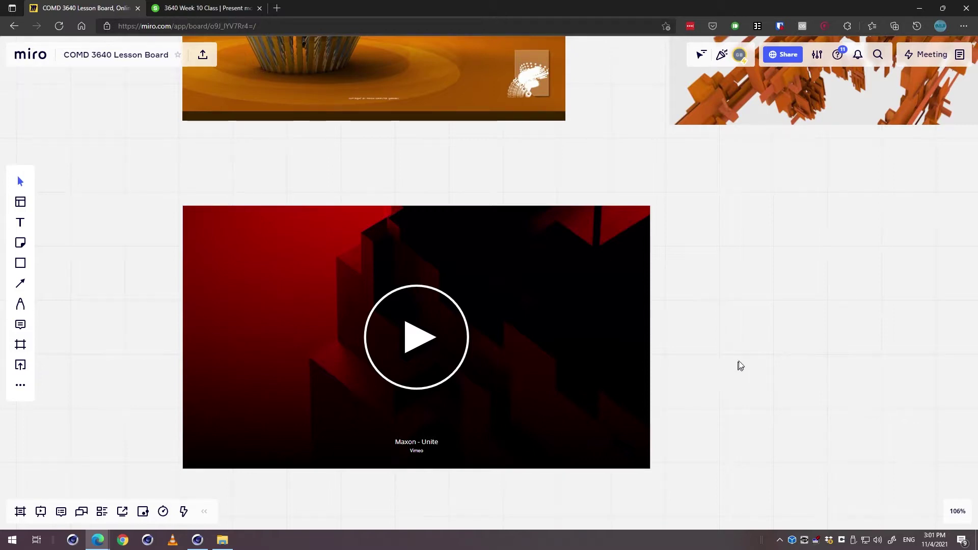
Play the Maxon - Unite video embedded on the lesson board.
scroll(798, 334, "up", 3)
scroll(796, 326, "up", 3)
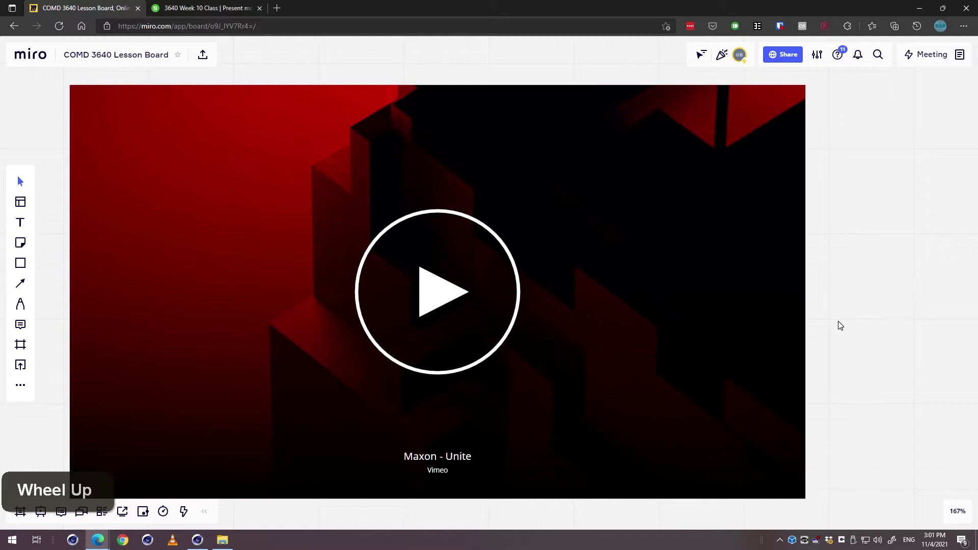
left_click_drag(830, 324, 893, 326)
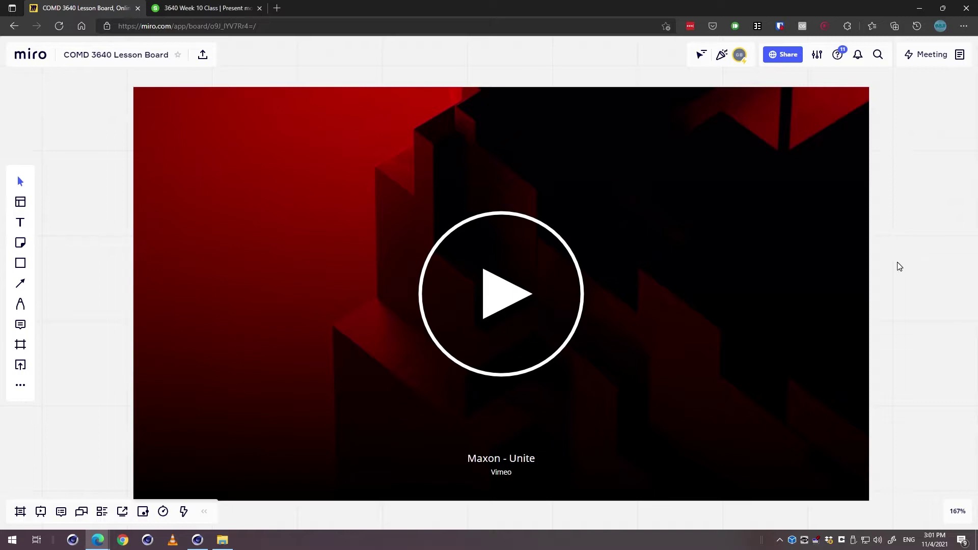
scroll(896, 270, "up", 1)
left_click(588, 280)
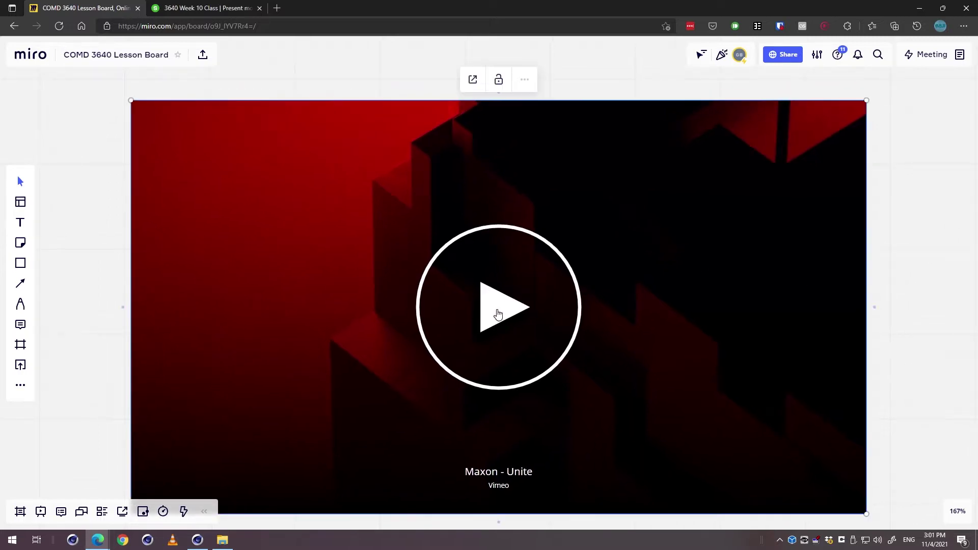
left_click(499, 313)
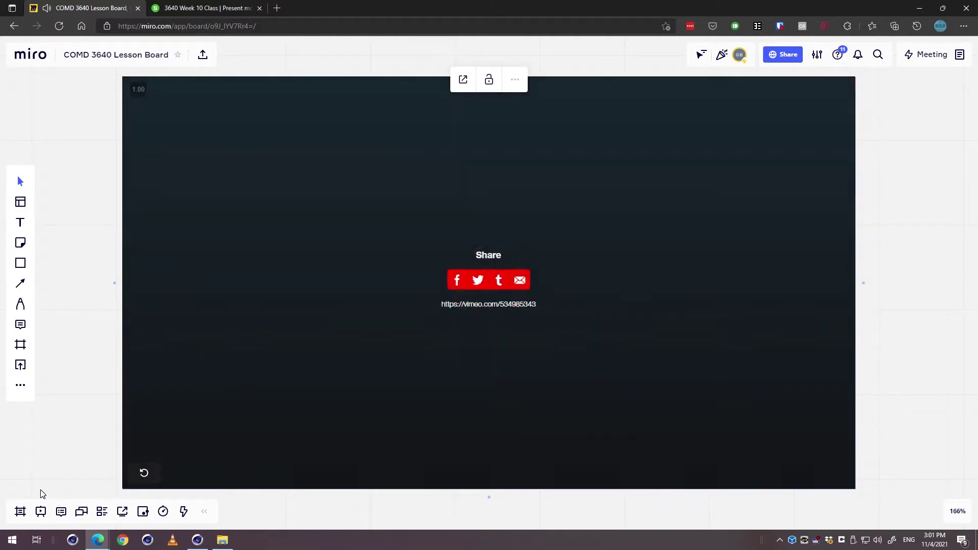
Replay the Maxon - Unite video, pause it and scrub through its frames to about 00:07.
left_click(145, 473)
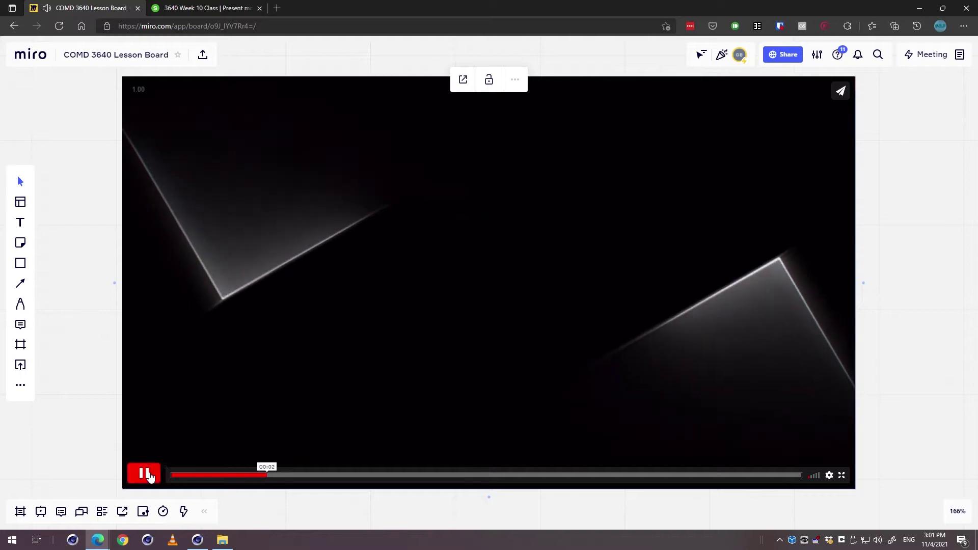
left_click(147, 474)
left_click(395, 476)
left_click(495, 475)
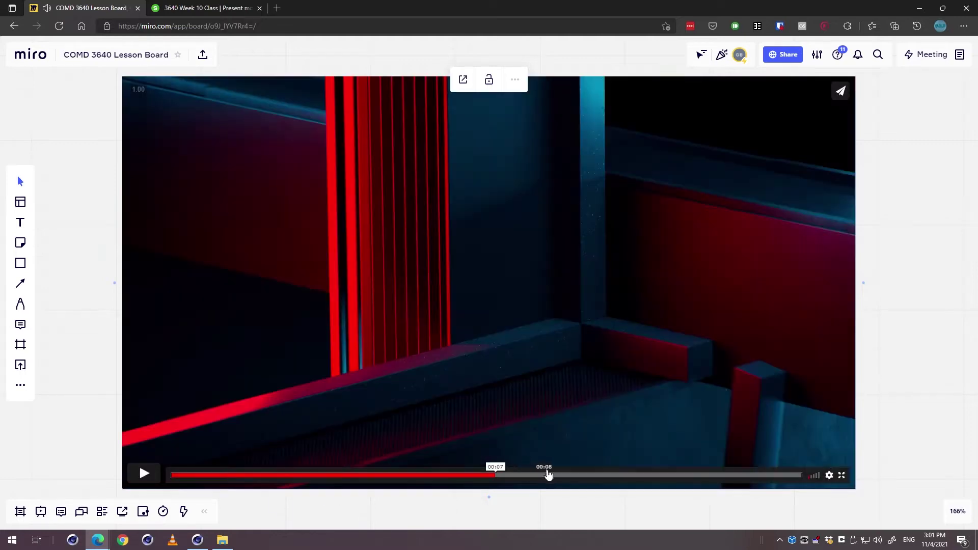
left_click(591, 476)
left_click_drag(637, 478, 386, 482)
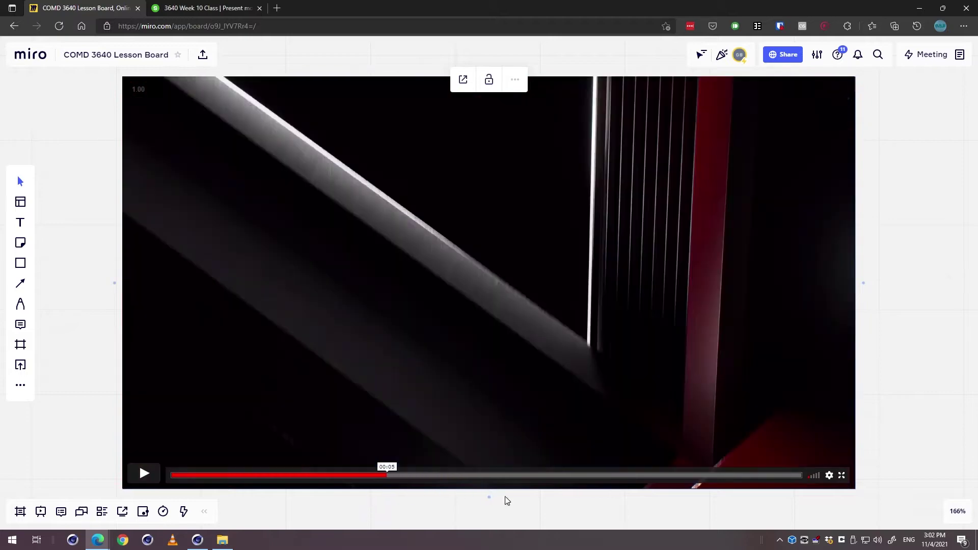
left_click_drag(515, 480, 482, 480)
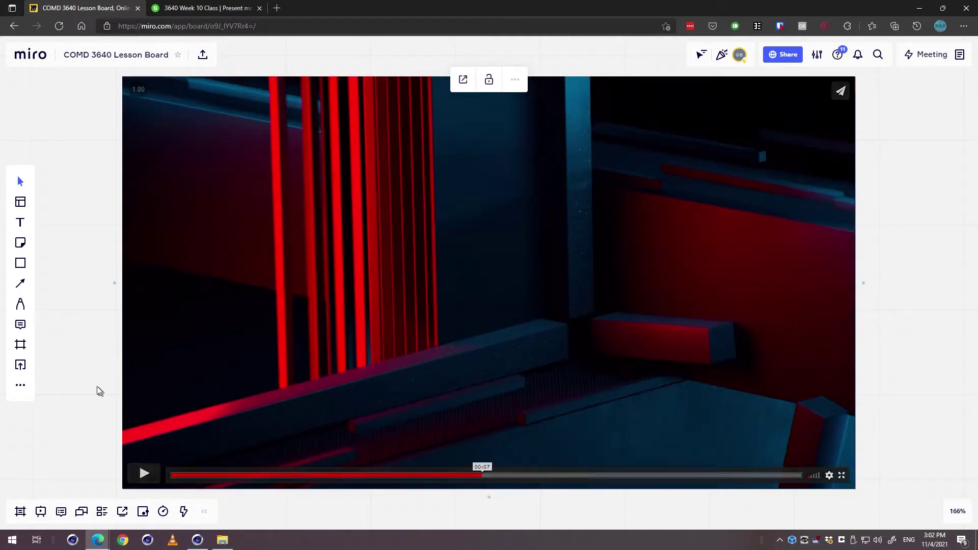
Examine the Improved Outcomes and TENDER1 puzzle images in the board's example area.
scroll(61, 367, "down", 5)
scroll(639, 290, "down", 2)
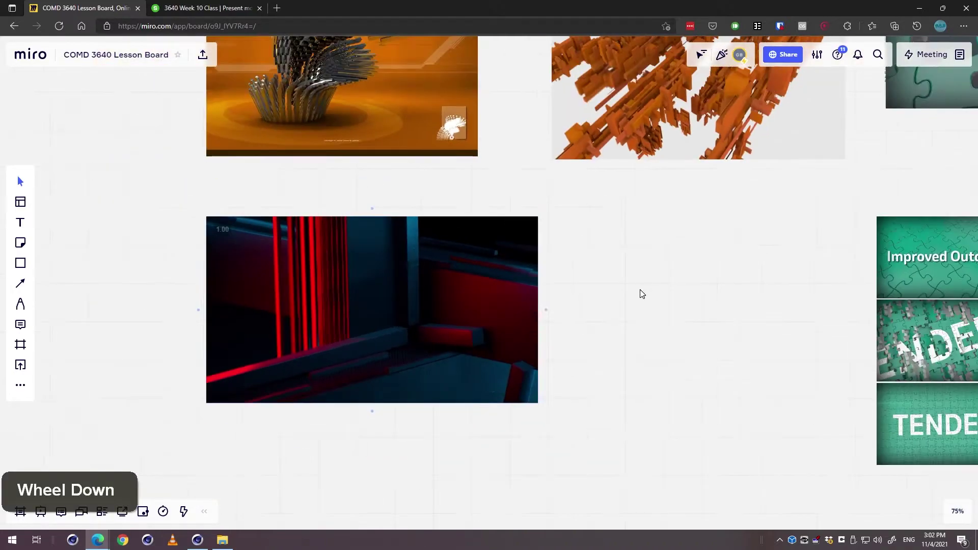
left_click_drag(738, 301, 518, 338)
scroll(535, 312, "down", 1)
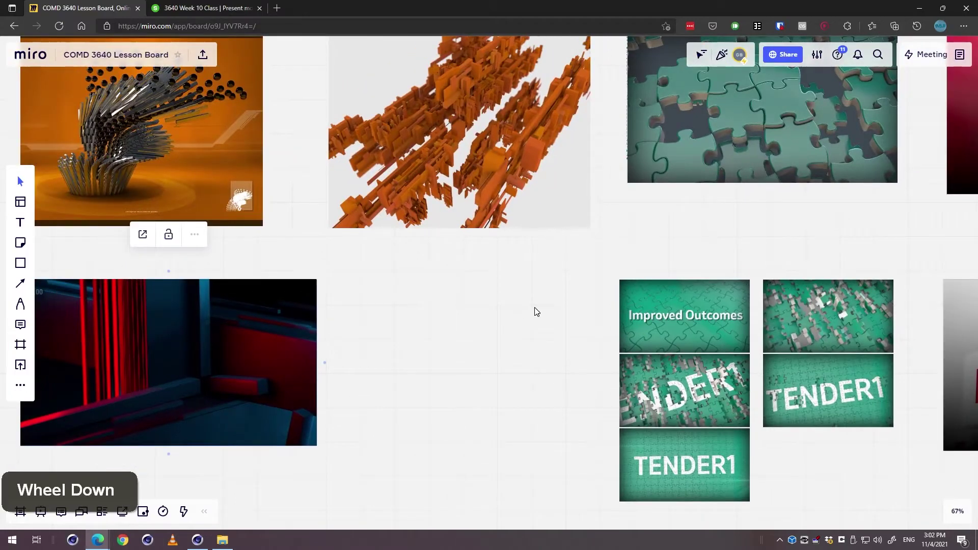
scroll(535, 312, "down", 1)
left_click_drag(539, 301, 331, 351)
left_click_drag(563, 284, 469, 186)
scroll(487, 273, "up", 1)
scroll(485, 214, "up", 1)
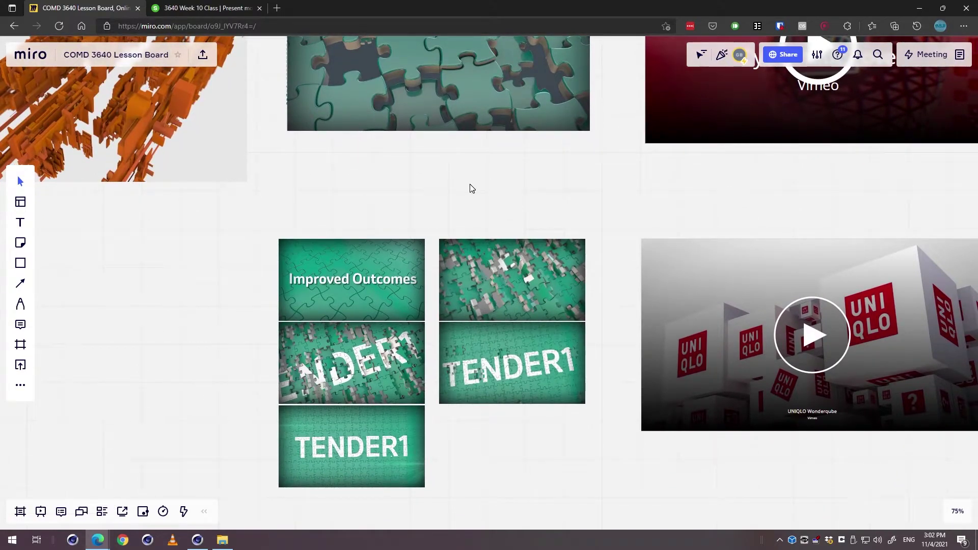
left_click_drag(472, 189, 463, 187)
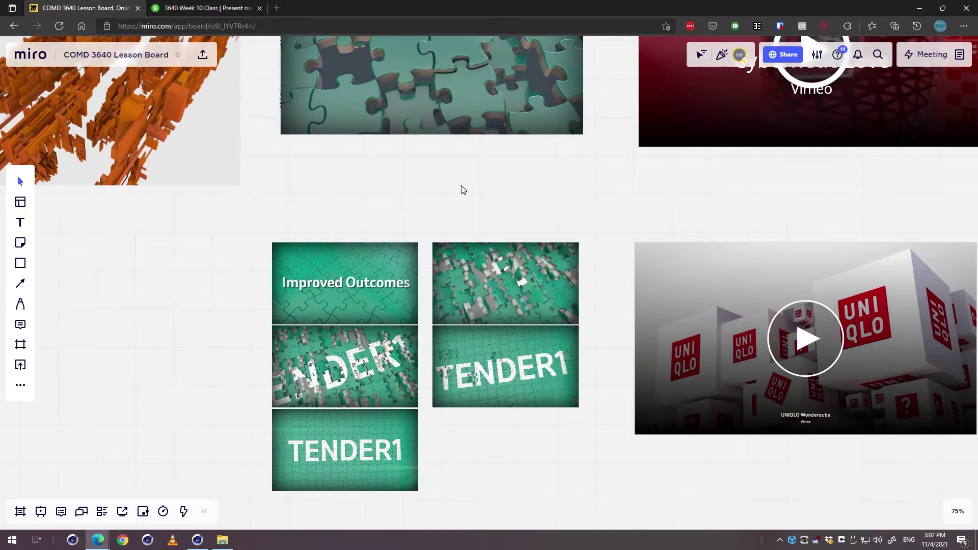
left_click_drag(454, 212, 403, 192)
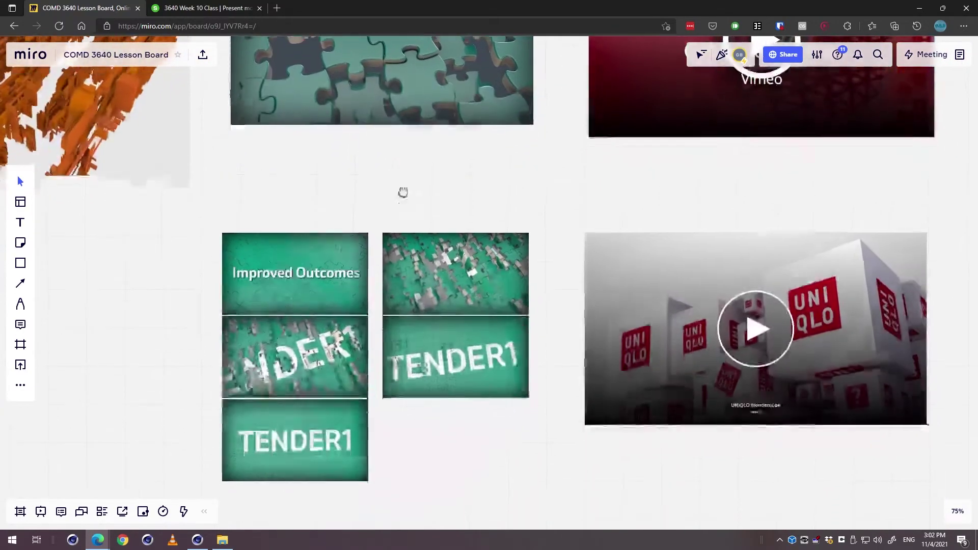
scroll(410, 219, "up", 5)
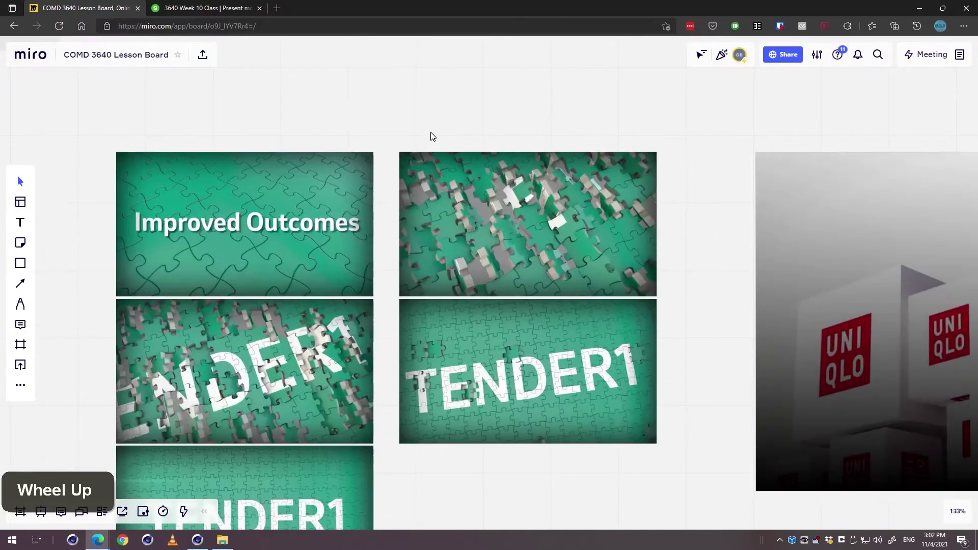
left_click_drag(433, 136, 489, 43)
left_click_drag(588, 416, 588, 396)
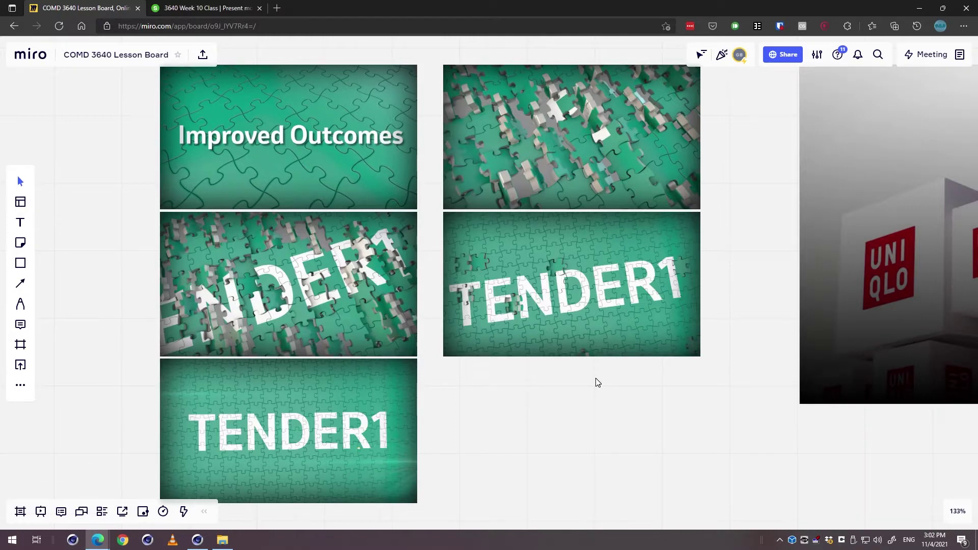
scroll(643, 361, "down", 2)
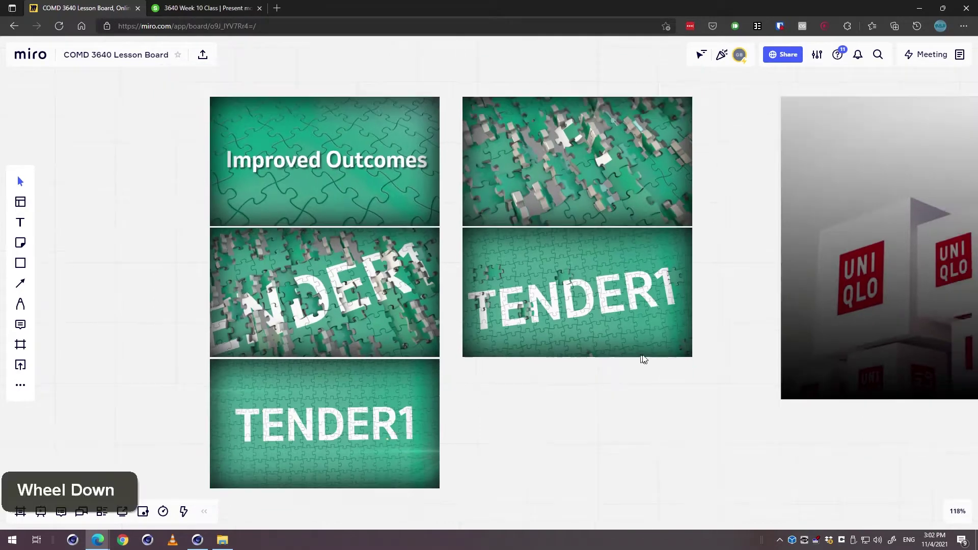
Play the UNIQLO Wonderqube video beside the TENDER1 puzzle images.
left_click_drag(737, 155, 502, 194)
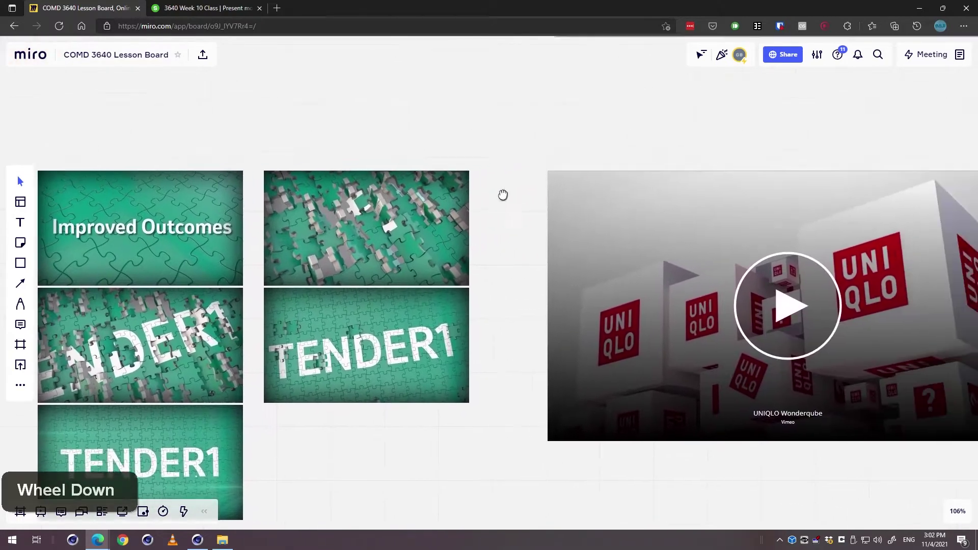
scroll(525, 188, "down", 2)
left_click_drag(887, 122, 675, 225)
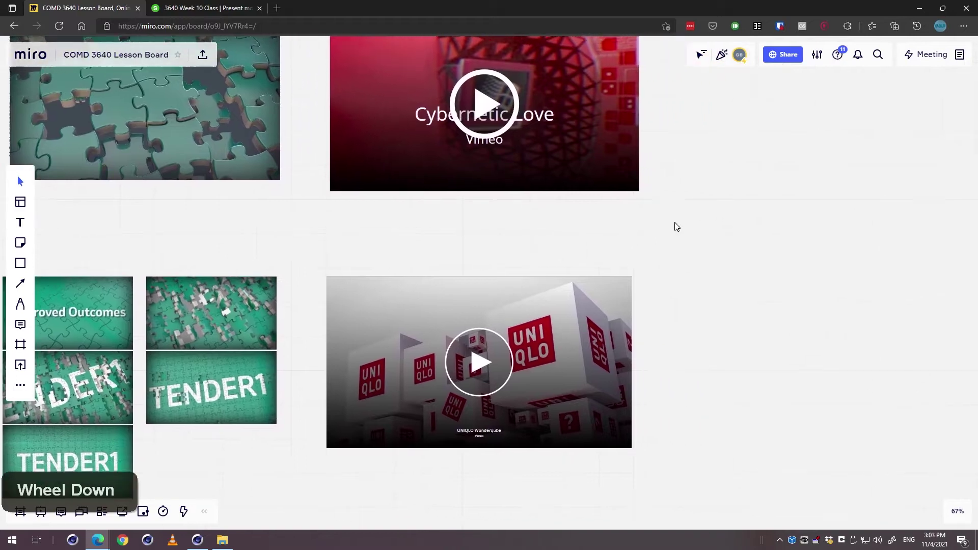
scroll(725, 287, "up", 2)
left_click_drag(725, 286, 773, 255)
scroll(773, 256, "up", 3)
left_click_drag(788, 336, 931, 328)
scroll(824, 312, "up", 2)
left_click(556, 295)
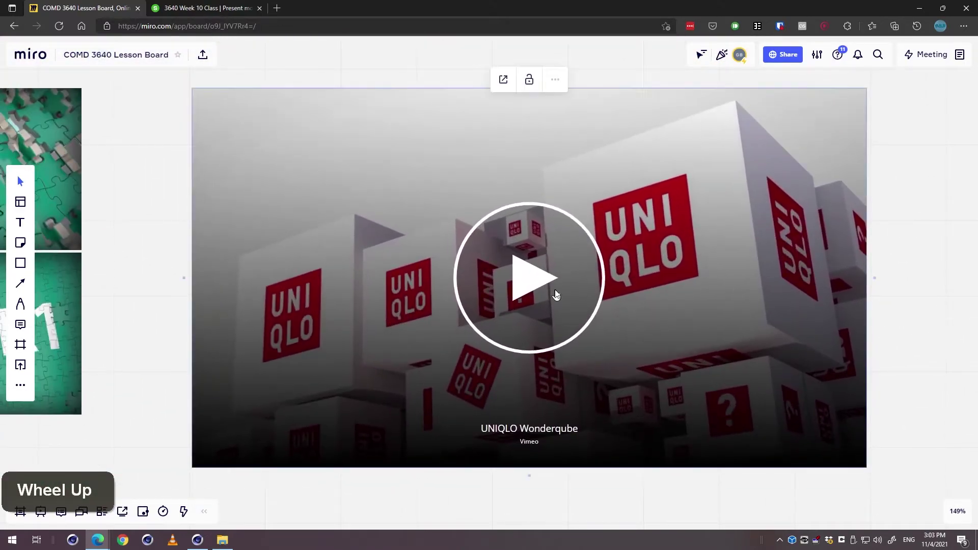
left_click(530, 274)
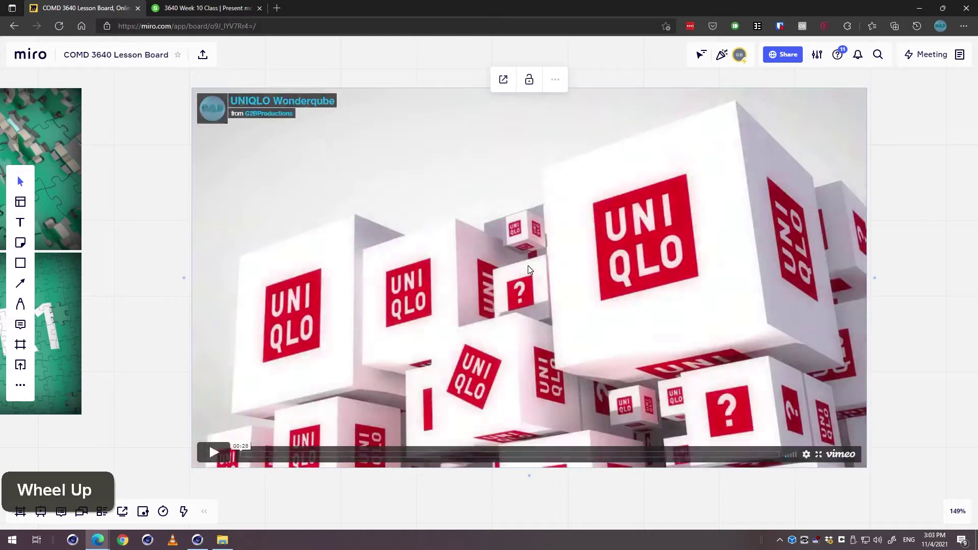
left_click(213, 453)
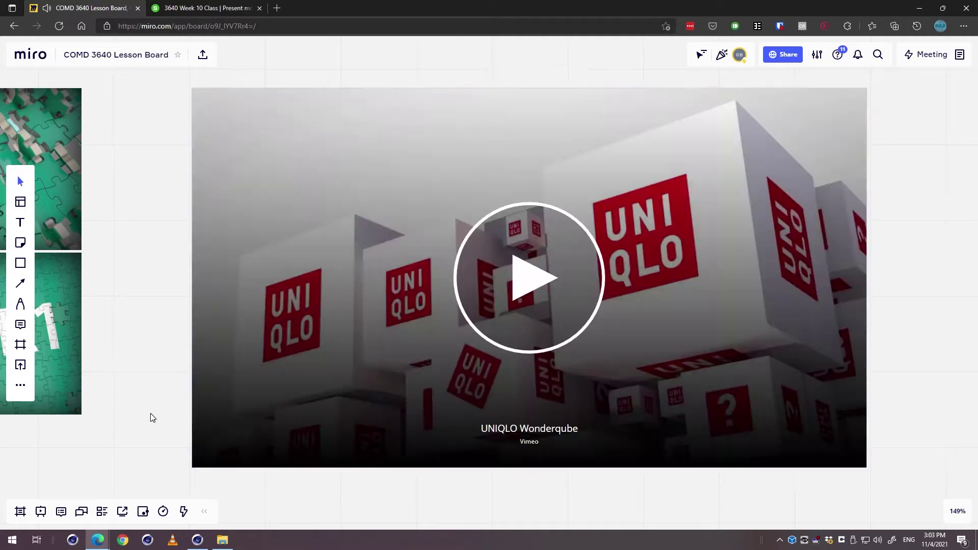
Bring the large GB letters animation below the General Examples into full view.
scroll(159, 415, "down", 1)
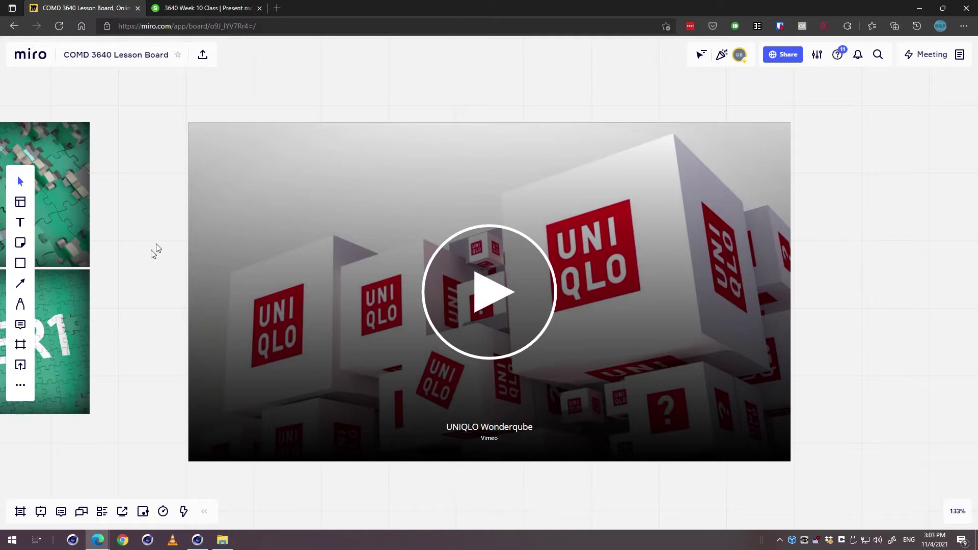
scroll(585, 297, "down", 10)
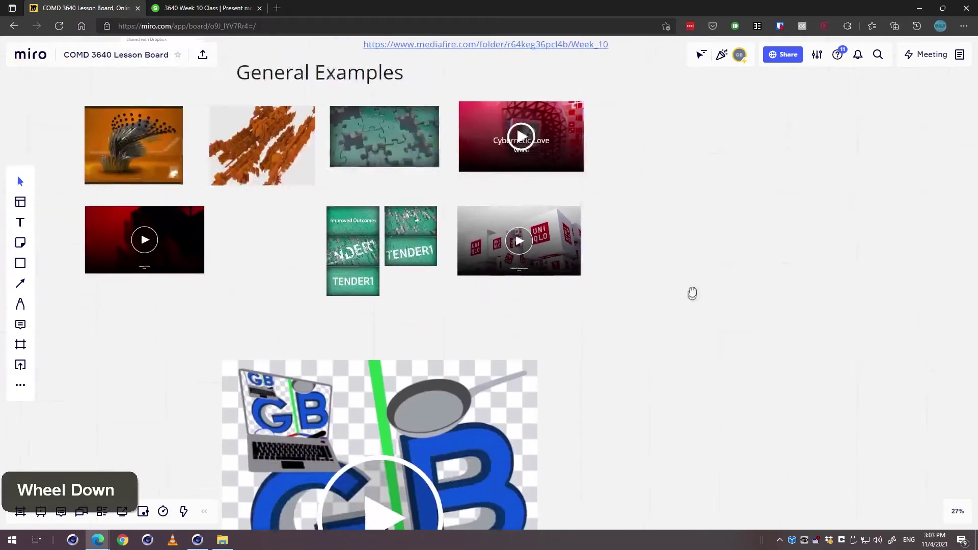
right_click_drag(712, 312, 823, 271)
scroll(741, 253, "up", 2)
scroll(764, 286, "up", 1)
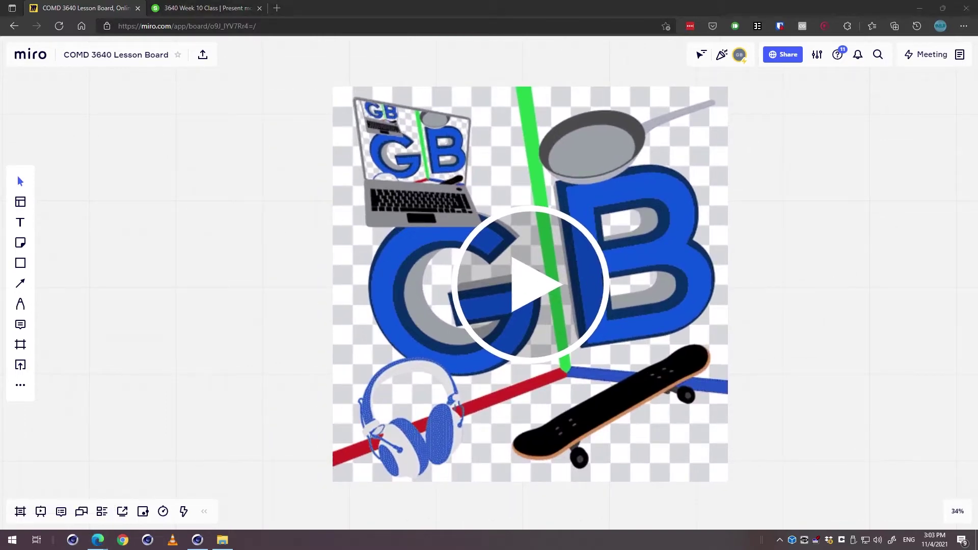
key("ctrl+c")
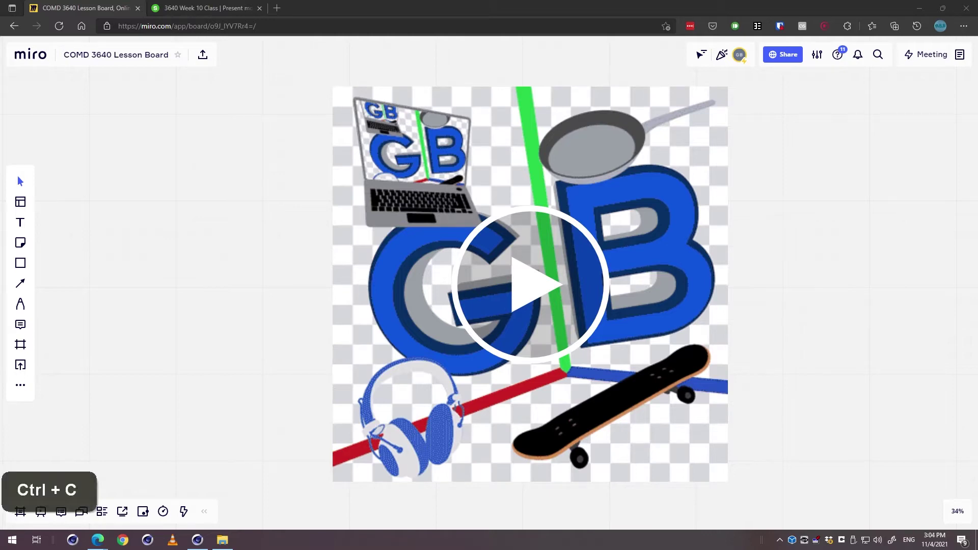
key("ctrl+v")
key("Return")
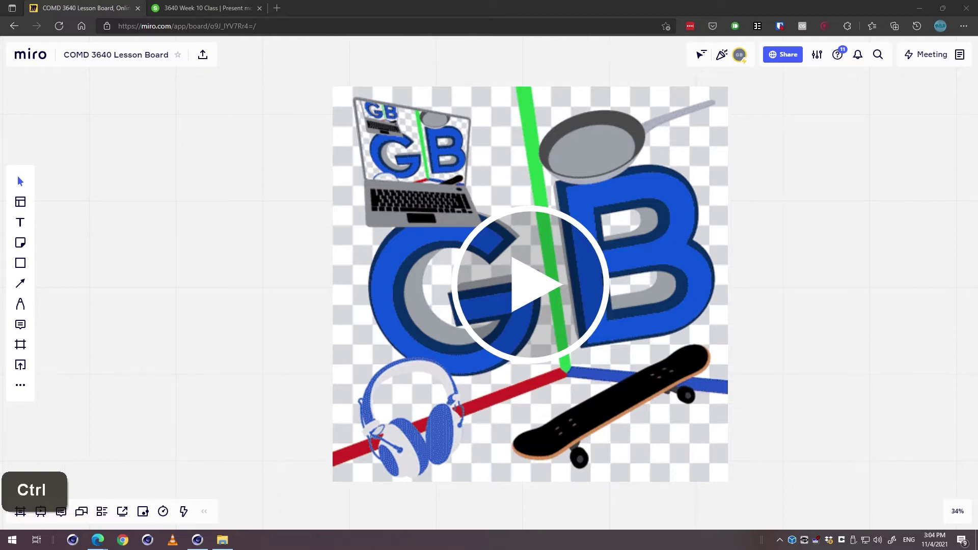
key("ctrl+c")
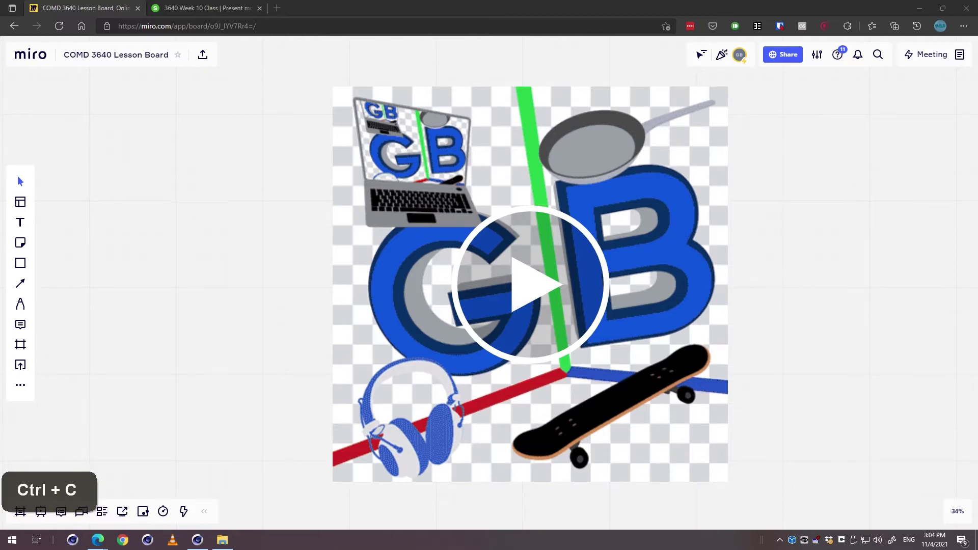
key("ctrl+v")
key("Return")
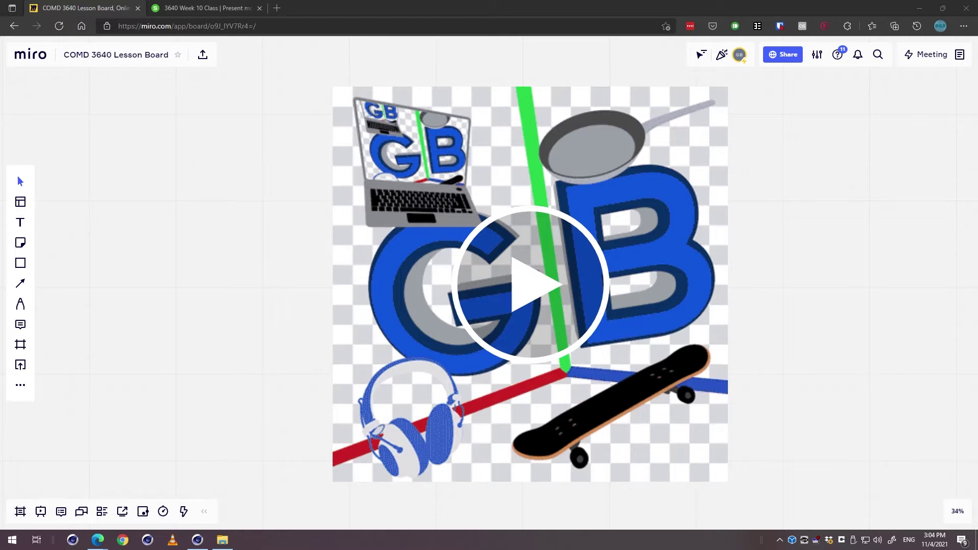
Play the GB letters animation, stop it and deselect it.
left_click(561, 275)
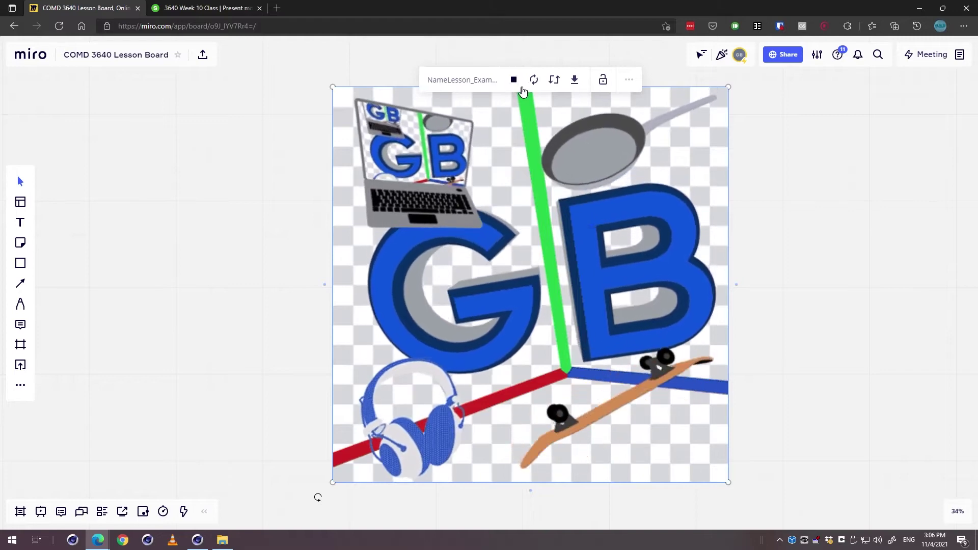
left_click(516, 81)
left_click(867, 222)
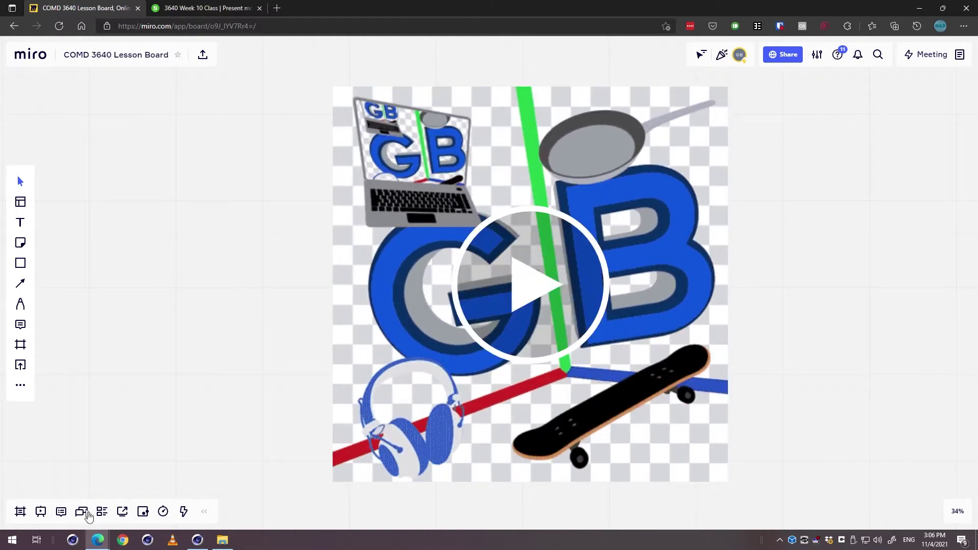
Switch to Cinema 4D and load ClassStartFile_01.c4d into it from the Projects folder in File Explorer.
left_click(202, 540)
left_click(222, 540)
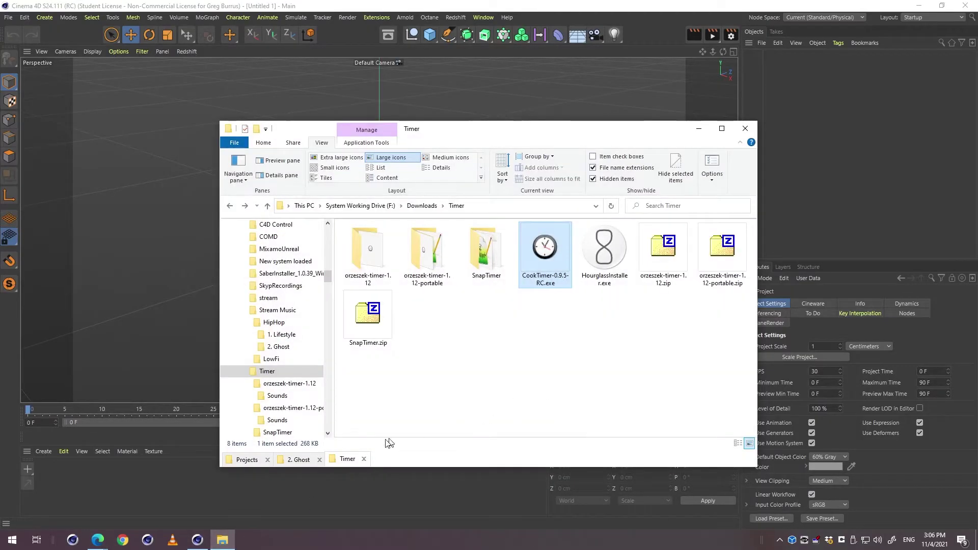
left_click(250, 460)
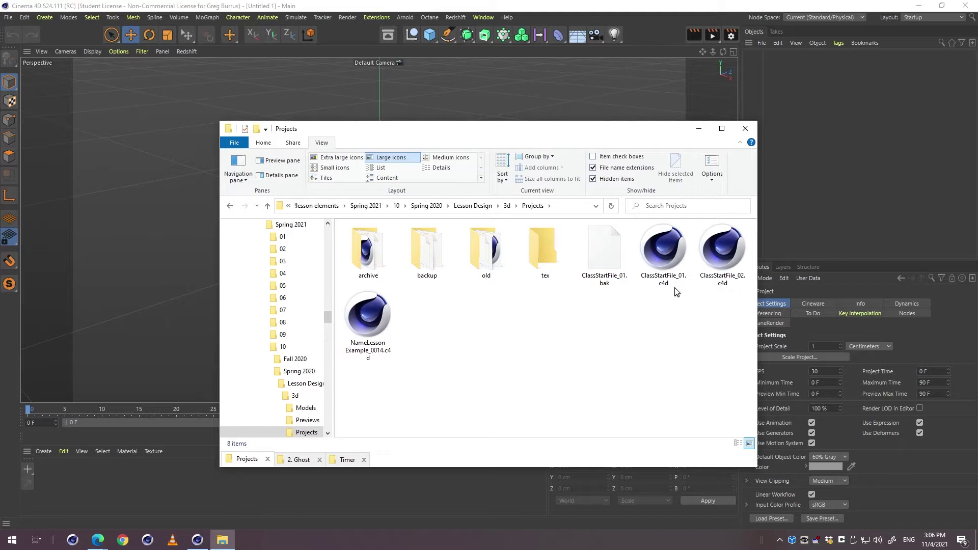
left_click(672, 270)
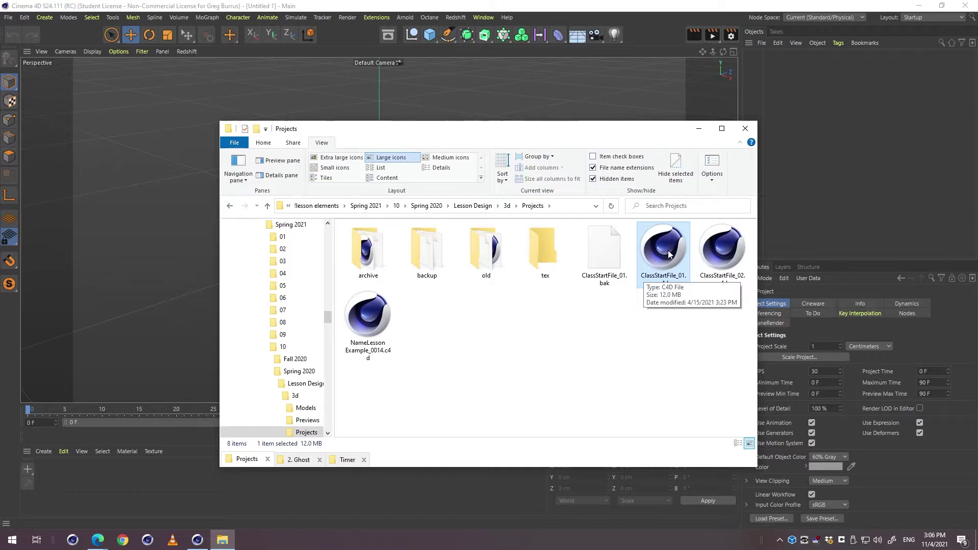
left_click_drag(666, 258, 577, 100)
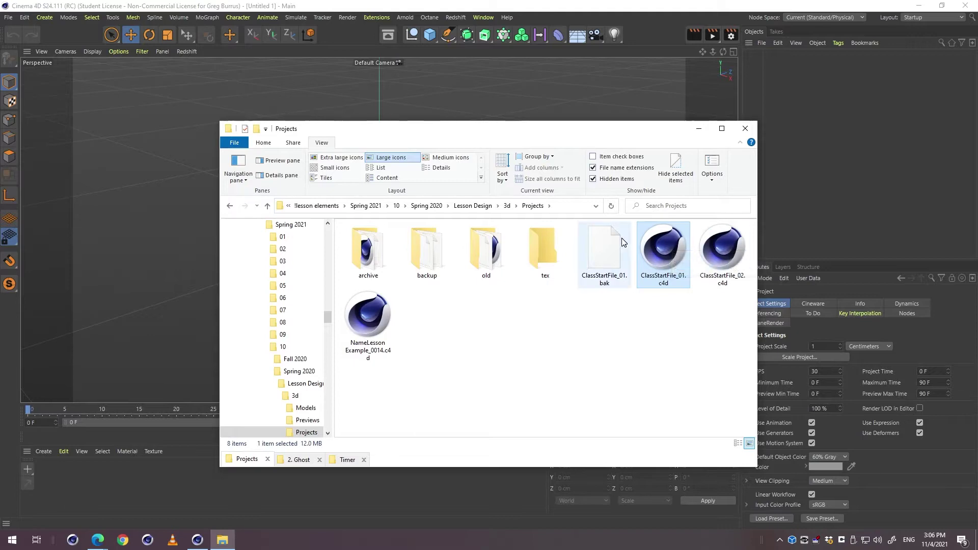
left_click_drag(673, 258, 619, 91)
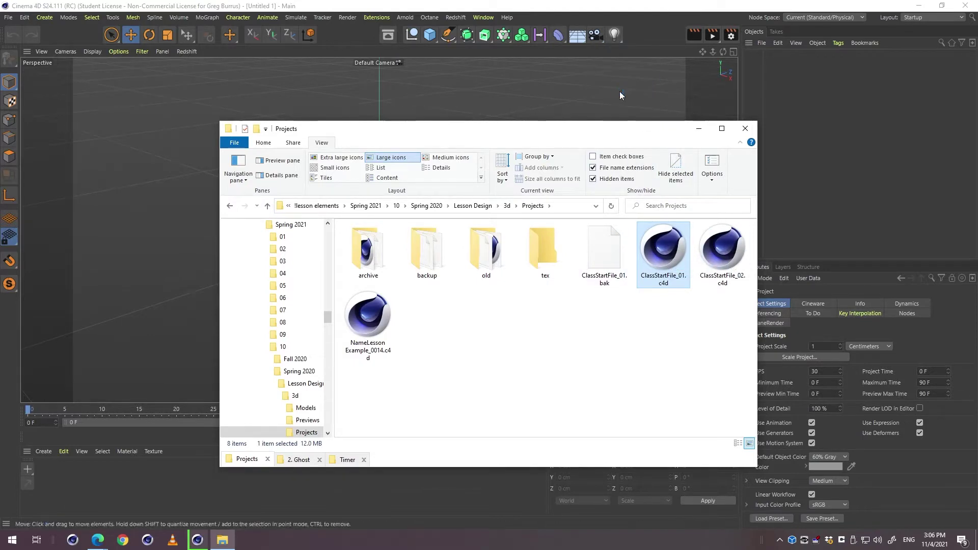
Bring the loaded ClassStartFile_01.c4d scene to the front and collapse the Pan group in the object hierarchy.
left_click(644, 6)
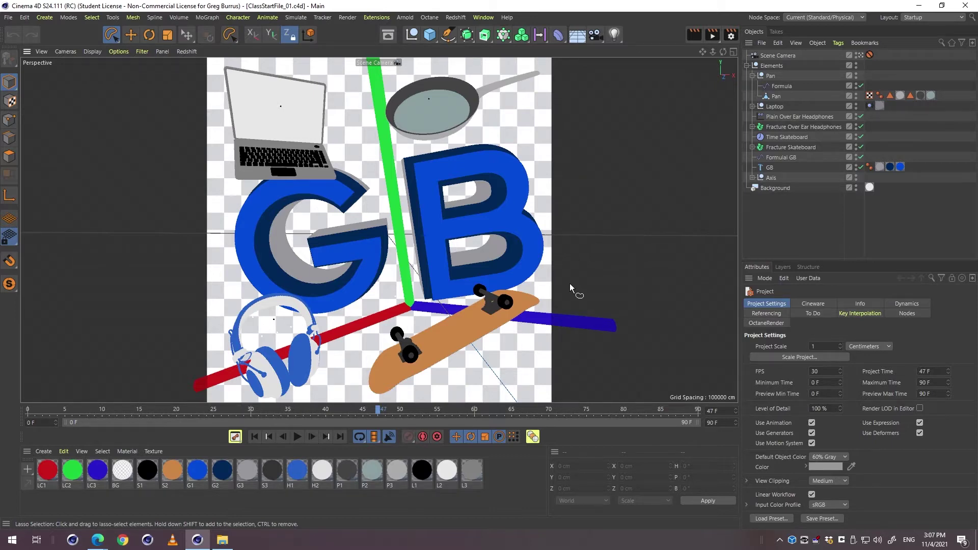
left_click(752, 76)
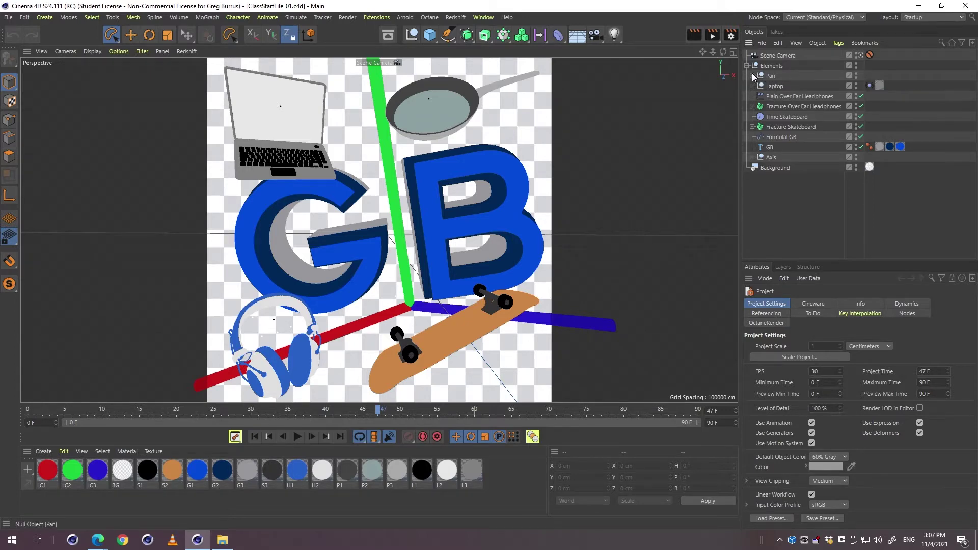
double_click(752, 106)
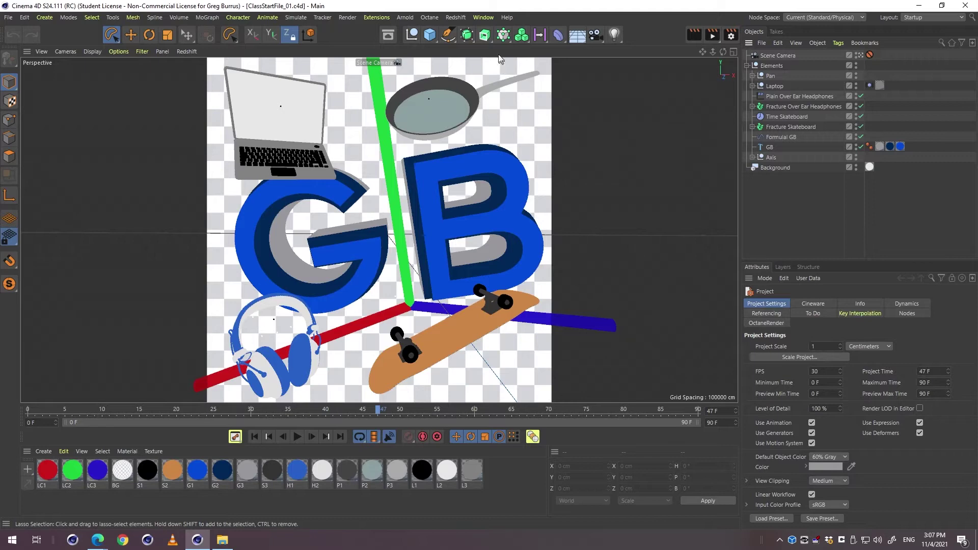
left_click(507, 18)
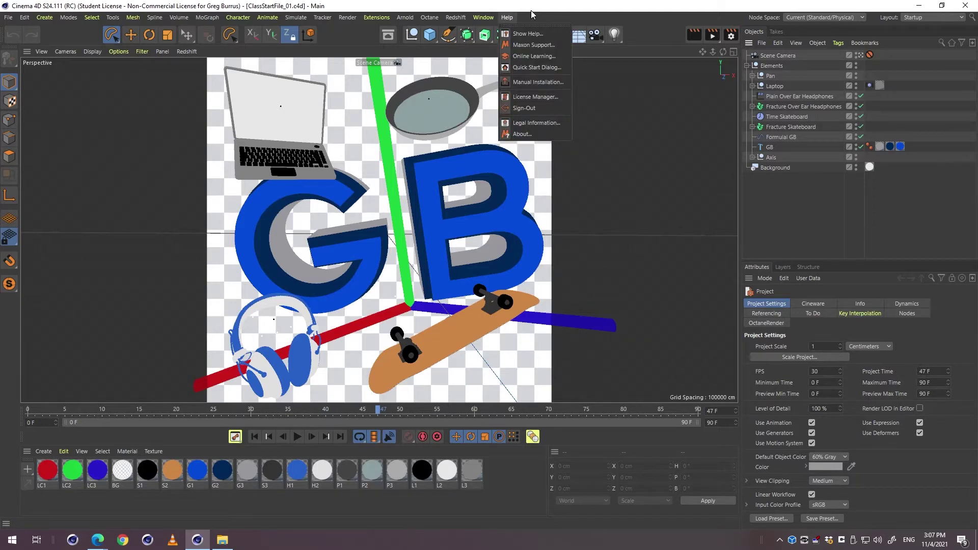
mouse_move(29, 21)
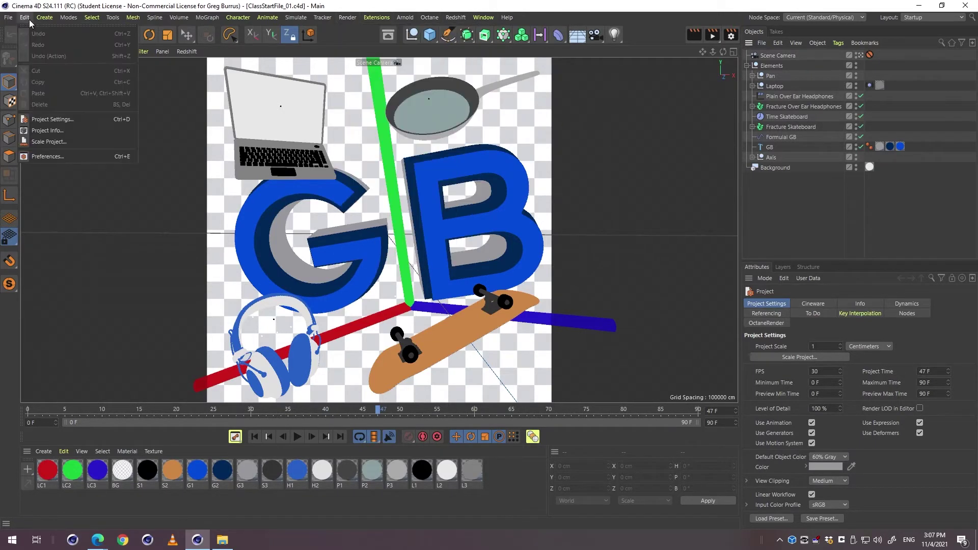
left_click(77, 157)
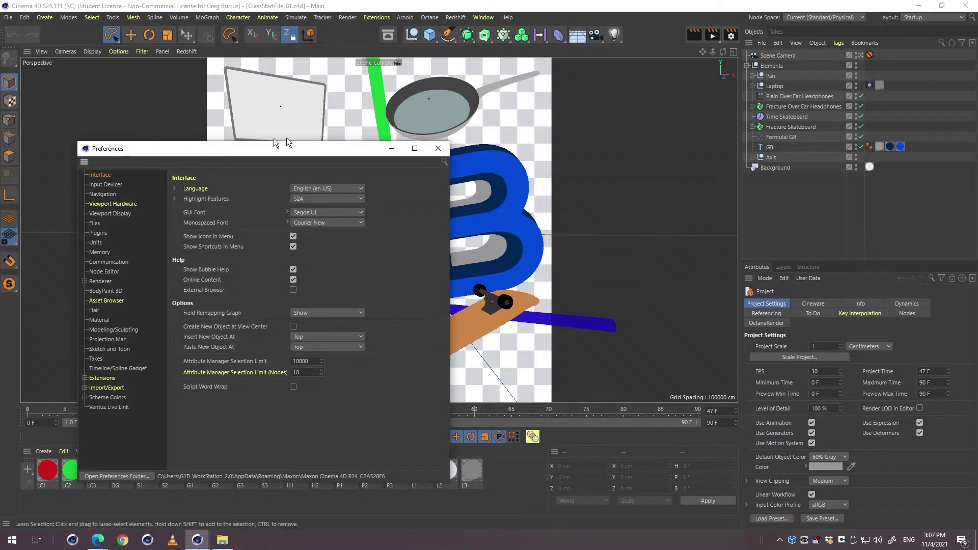
left_click(437, 148)
left_click(507, 18)
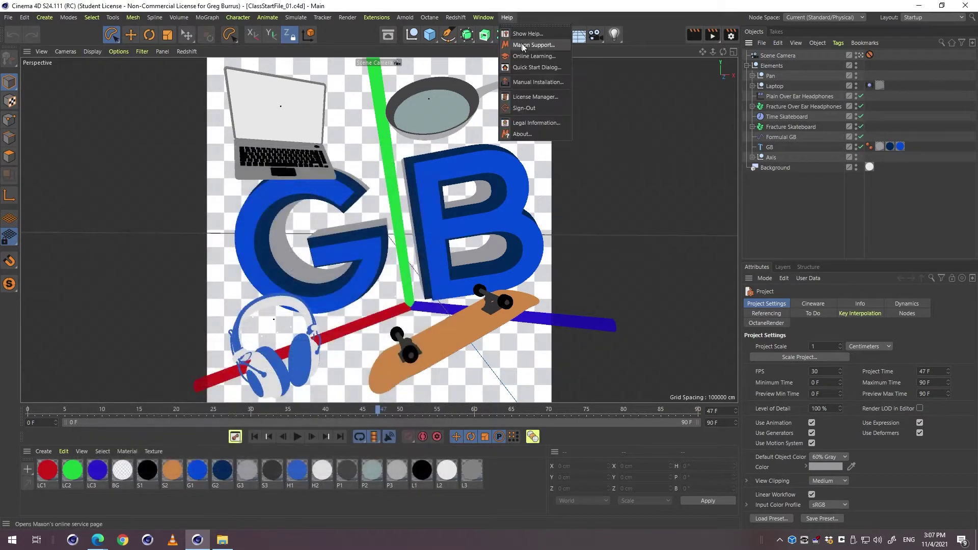
left_click(528, 34)
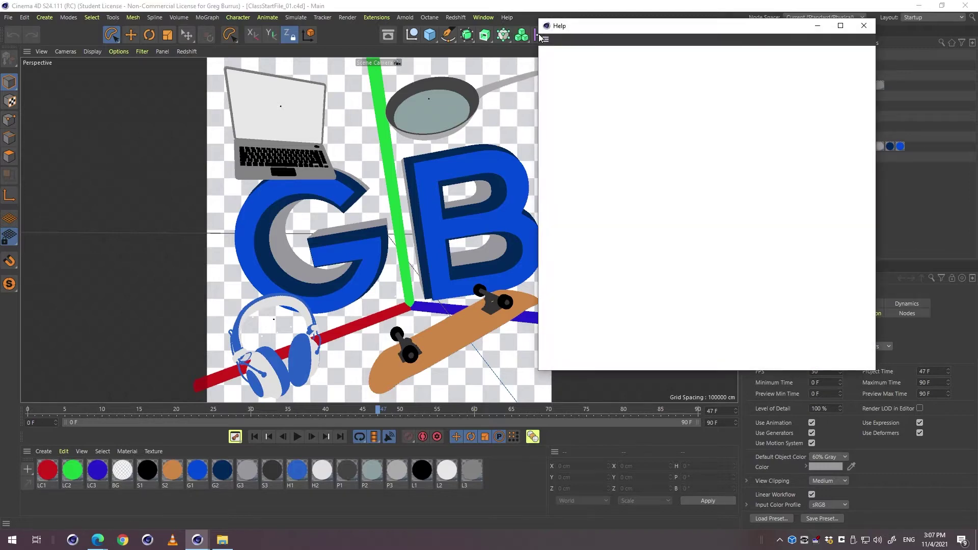
left_click(861, 25)
Open the Quick Start Dialog, examine its highlight new features option and close the dialog.
left_click(507, 18)
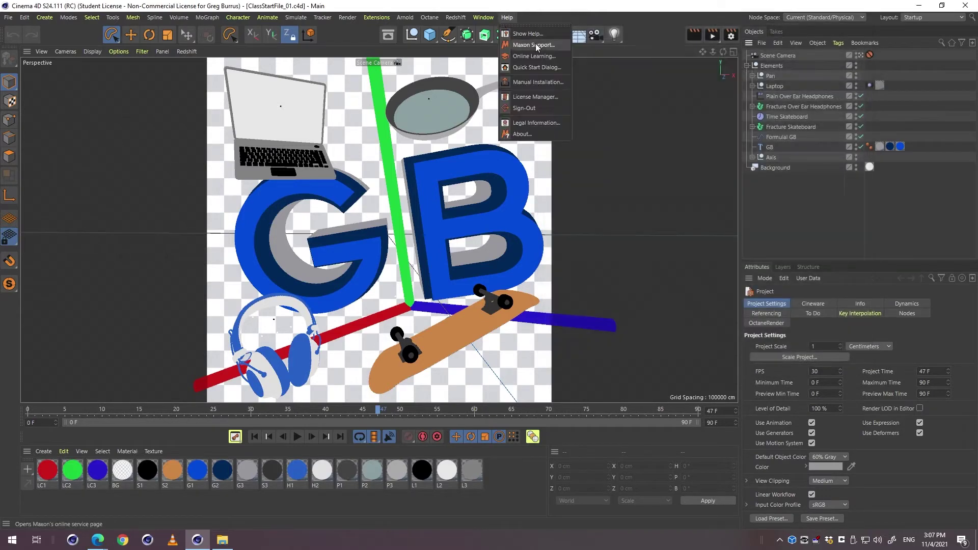
left_click(536, 70)
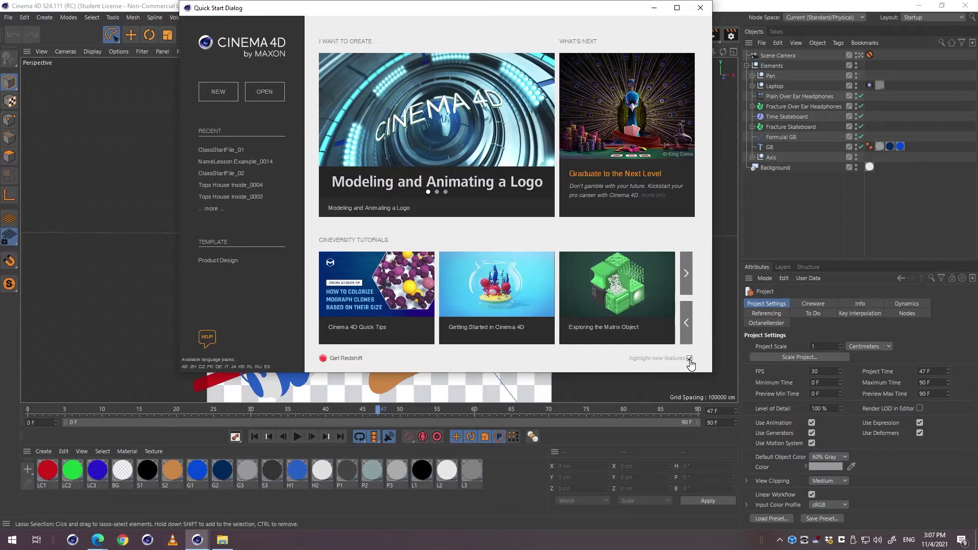
left_click(695, 9)
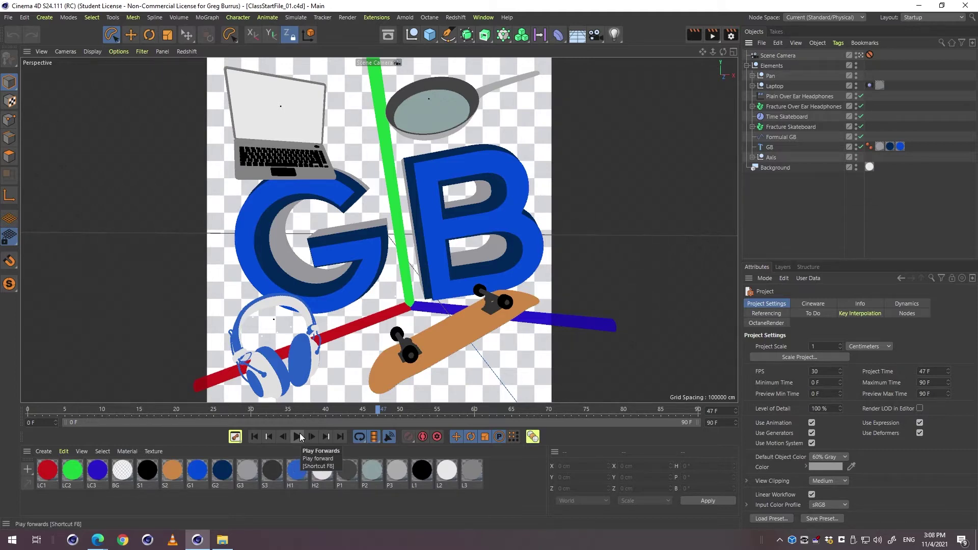
Play the scene animation, stop it and return the playhead to frame 0.
key("alt")
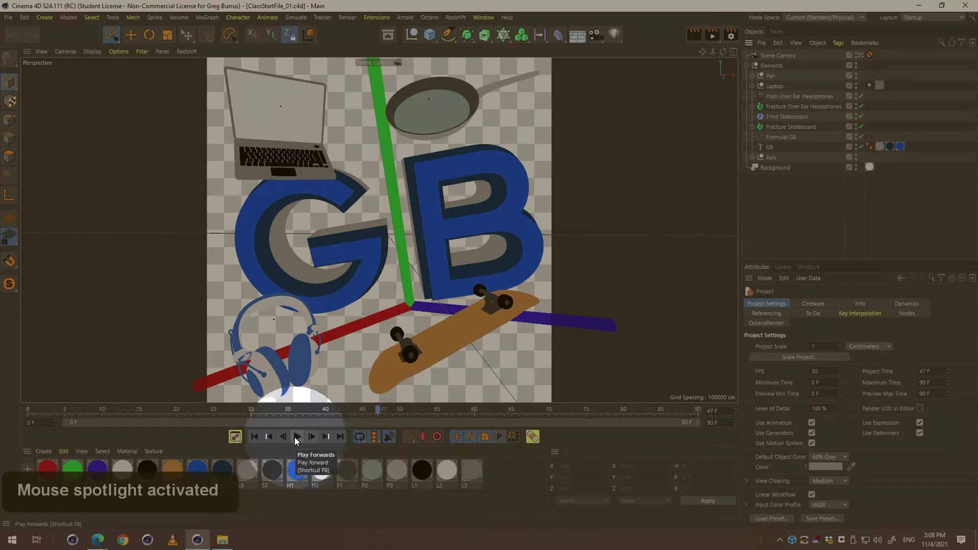
left_click(297, 437)
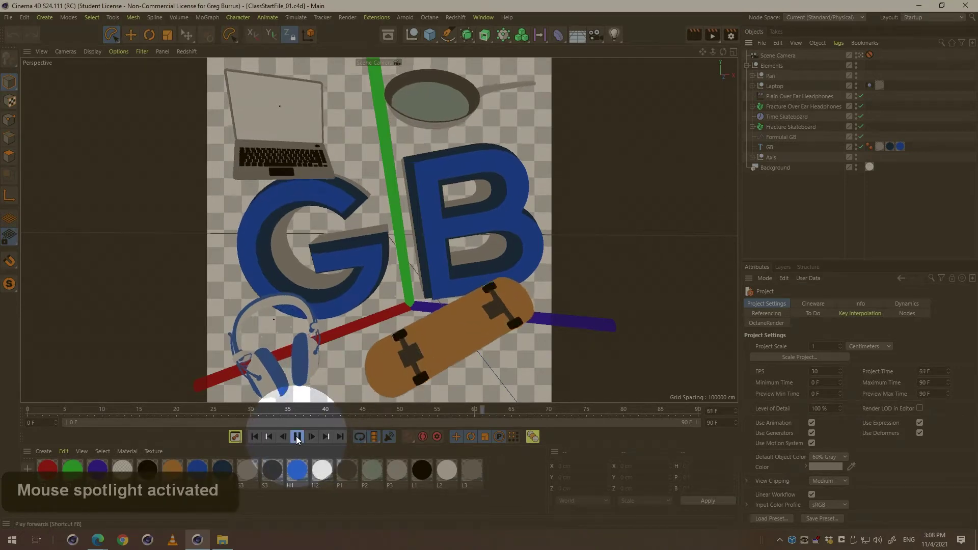
key("alt")
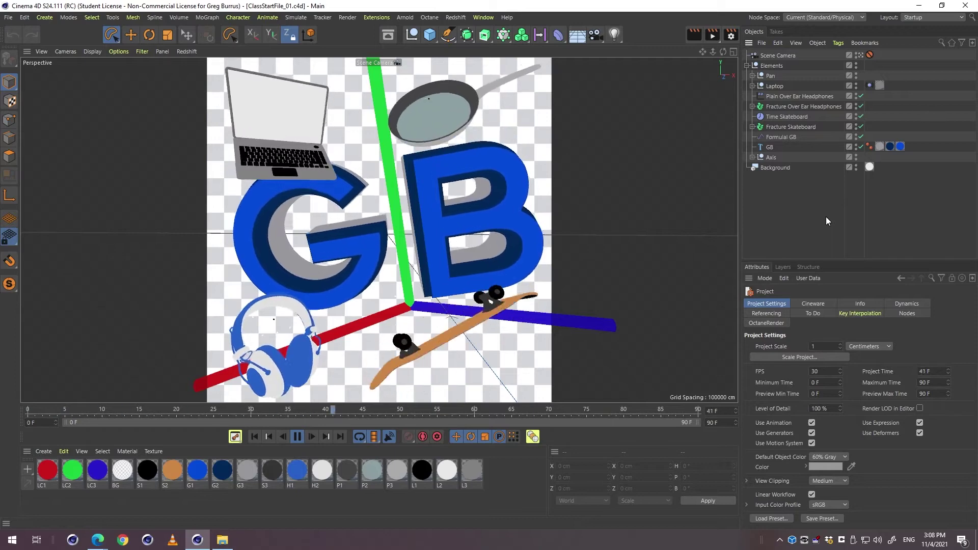
left_click(297, 437)
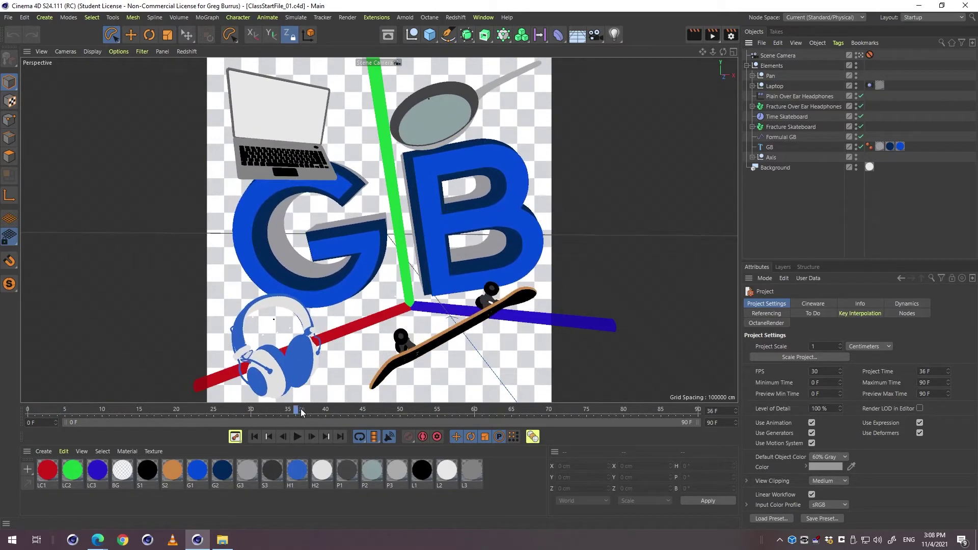
left_click_drag(301, 413, 18, 402)
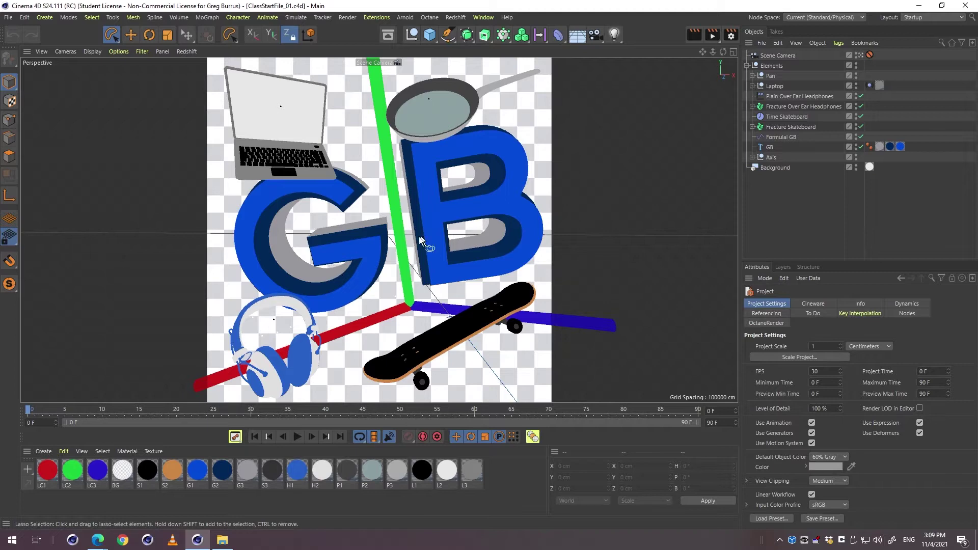
left_click(399, 229)
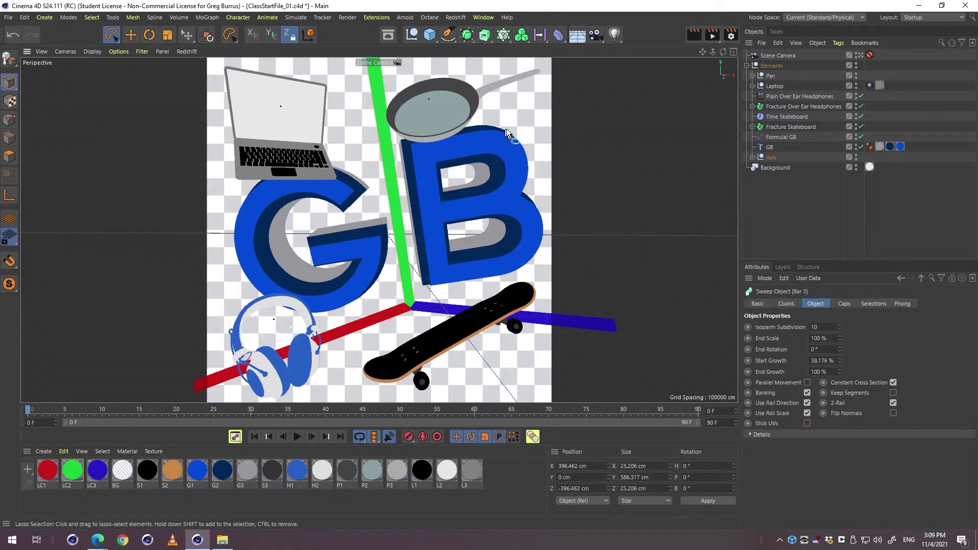
left_click(841, 220)
left_click(770, 77)
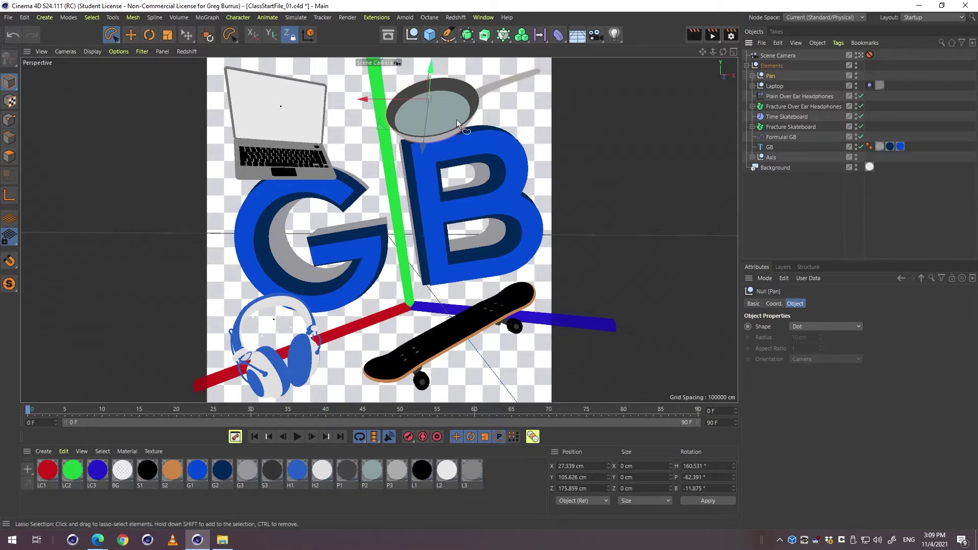
left_click(770, 118)
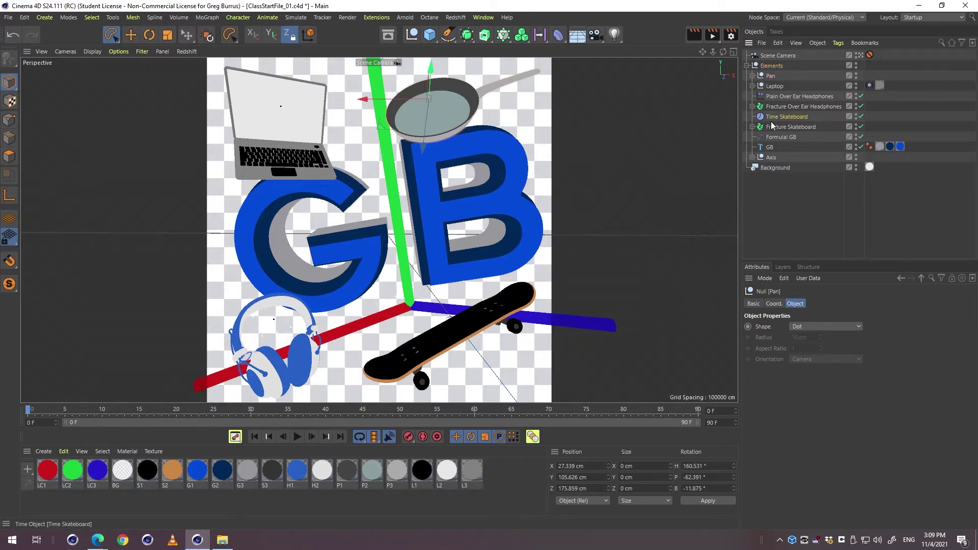
Isolate the Pan group with its children using Viewport Solo Hierarchy, and expand the group in the object hierarchy.
left_click(766, 77)
double_click(752, 77)
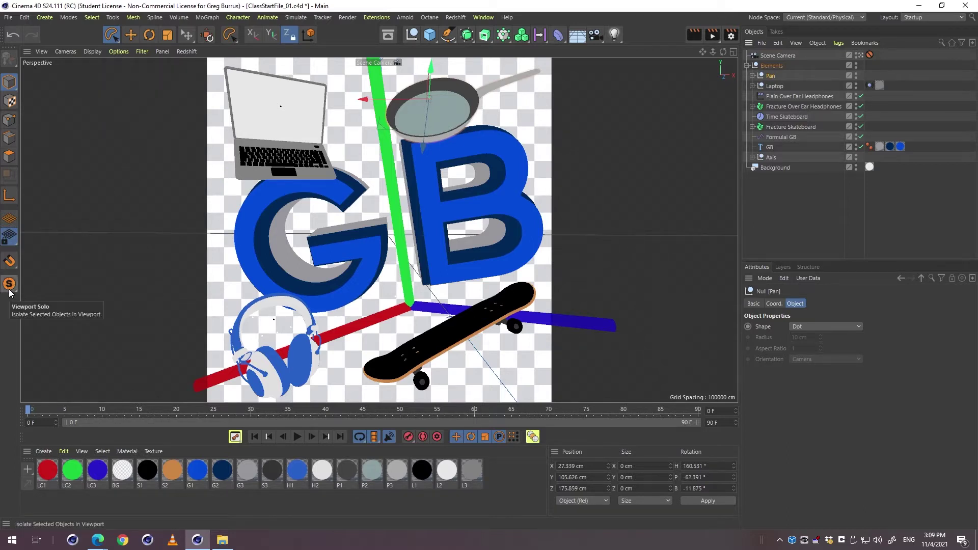
key("alt")
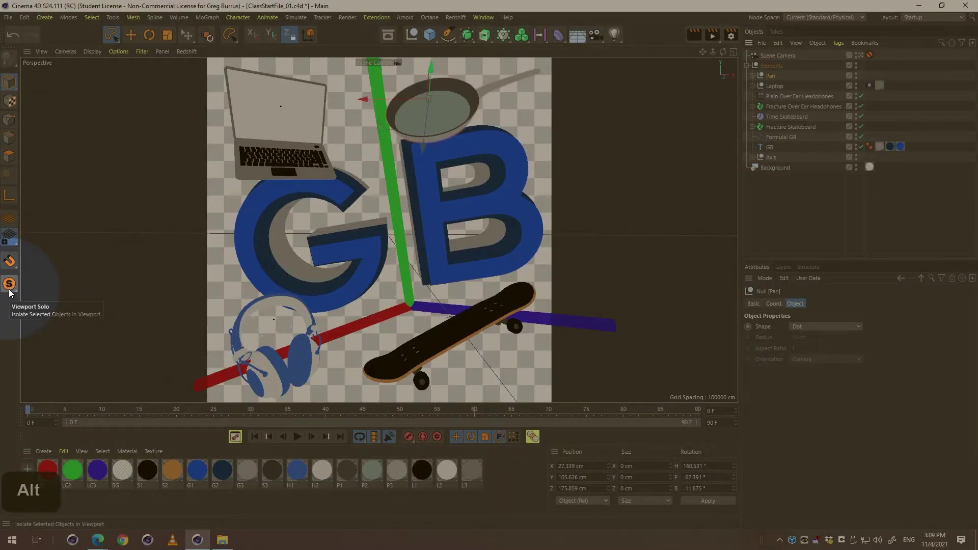
left_click(10, 285)
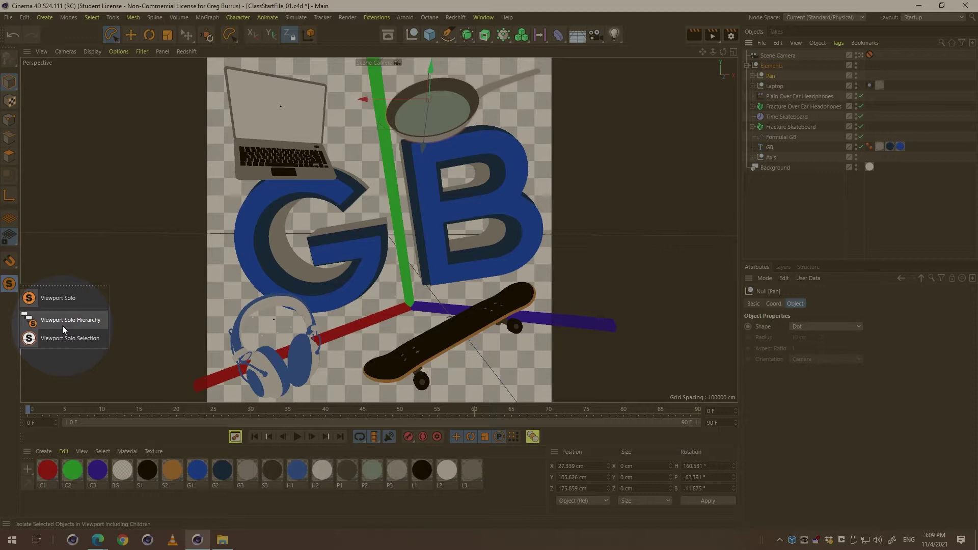
key("Escape")
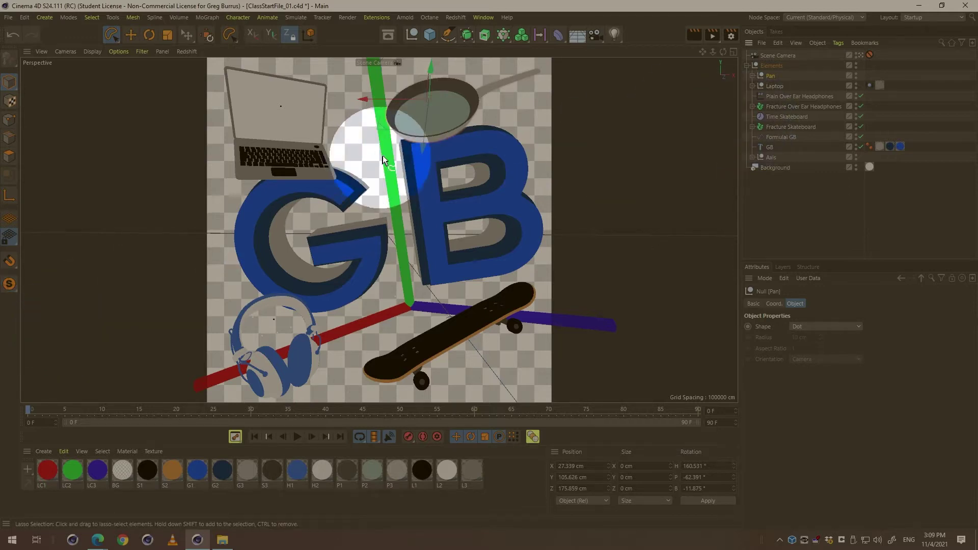
left_click(9, 283)
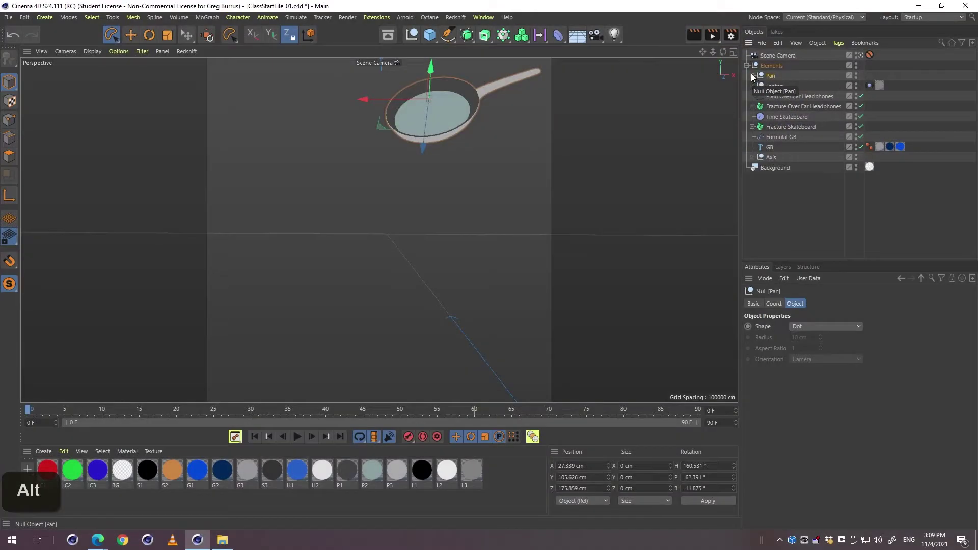
left_click(752, 76, "alt")
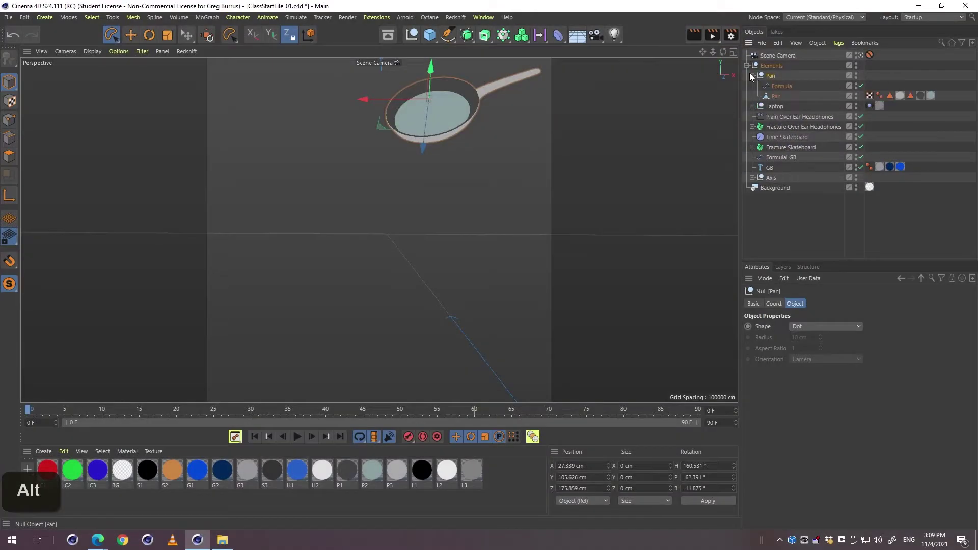
Show the four-view layout and set the view beside the Scene Camera view to Perspective.
middle_click(473, 130)
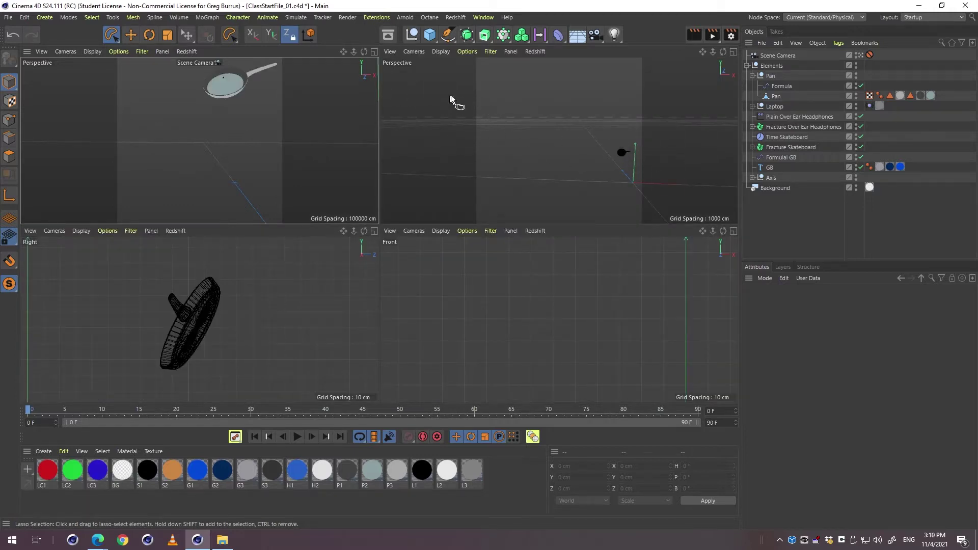
left_click(419, 52)
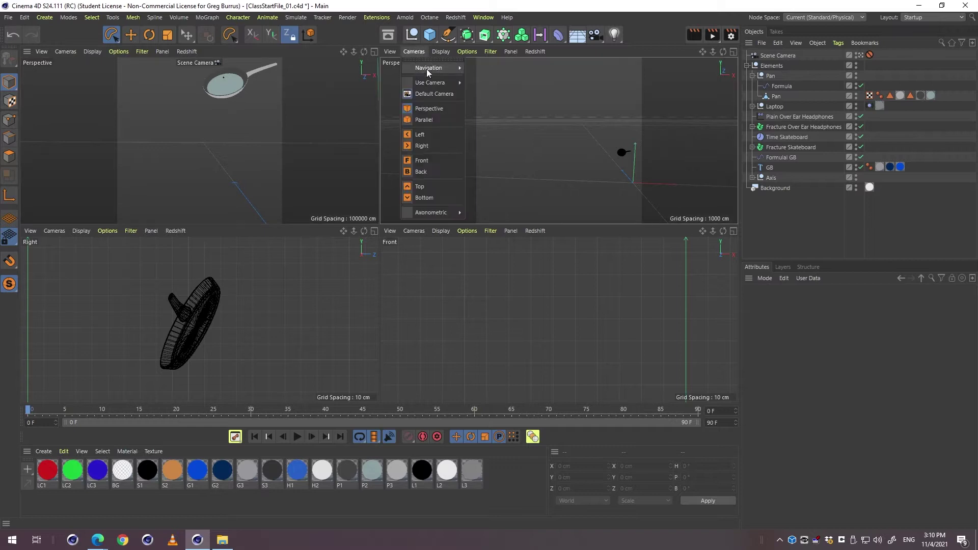
left_click(414, 54)
left_click(414, 54)
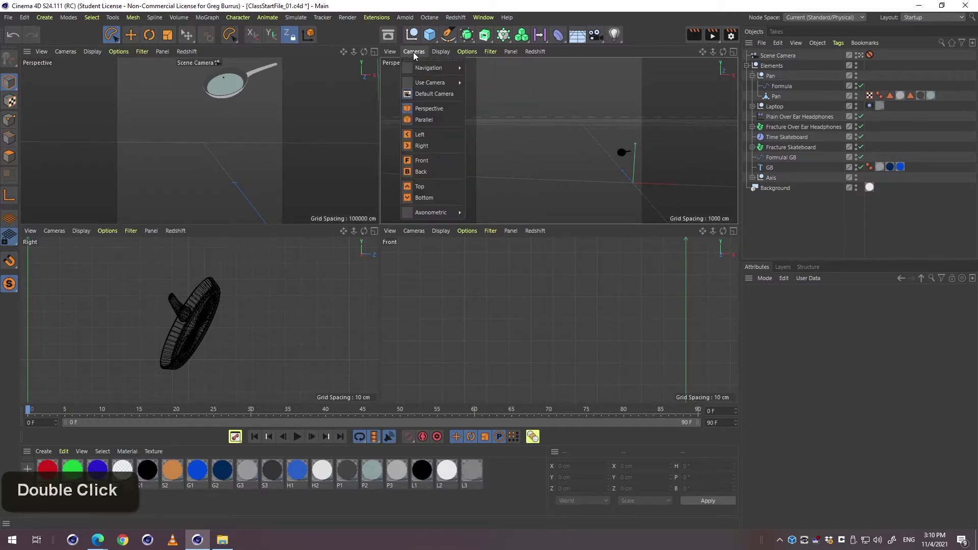
left_click(427, 109)
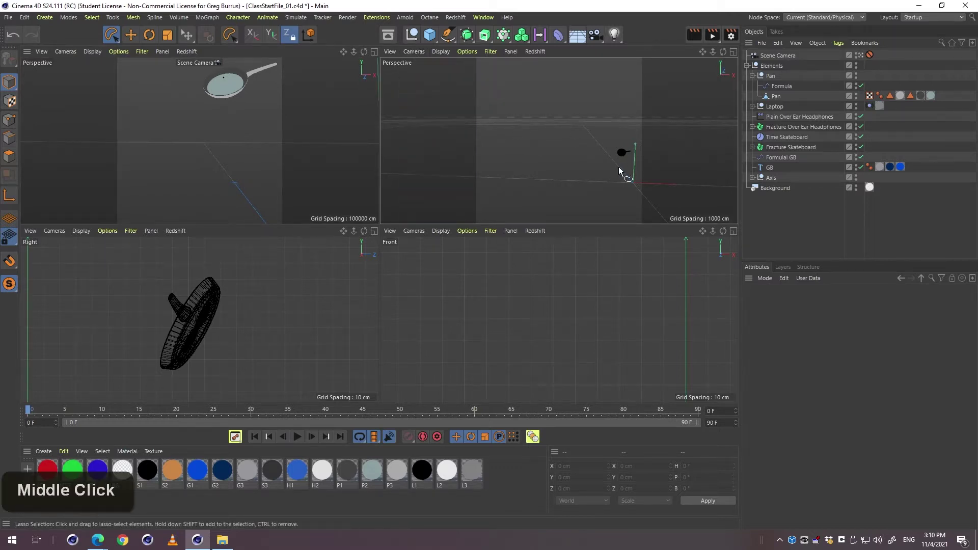
Maximize the free Perspective view, frame the Pan polygon object in it and orbit to face the pan's inside.
middle_click(599, 141)
left_click(507, 256)
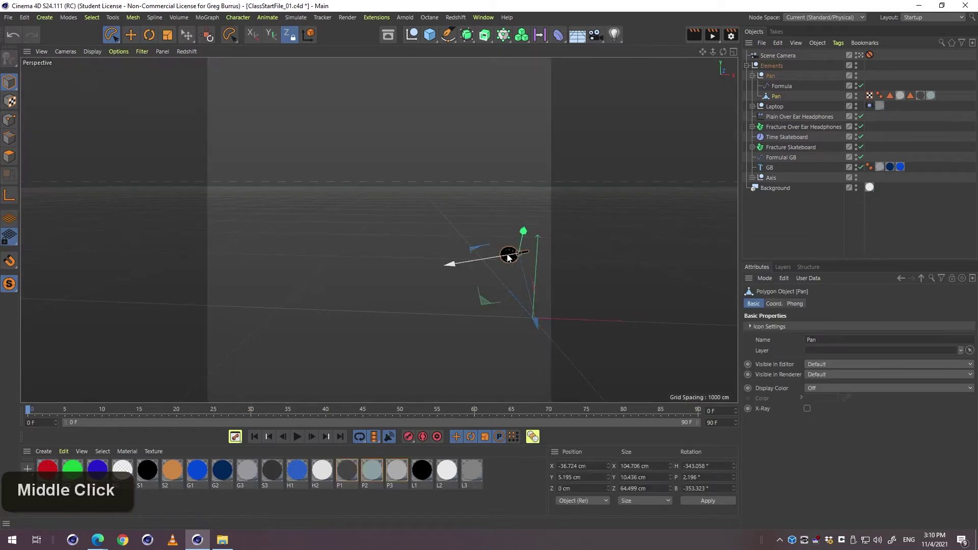
key("s")
key("2")
key("3")
left_click_drag(358, 220, 414, 237)
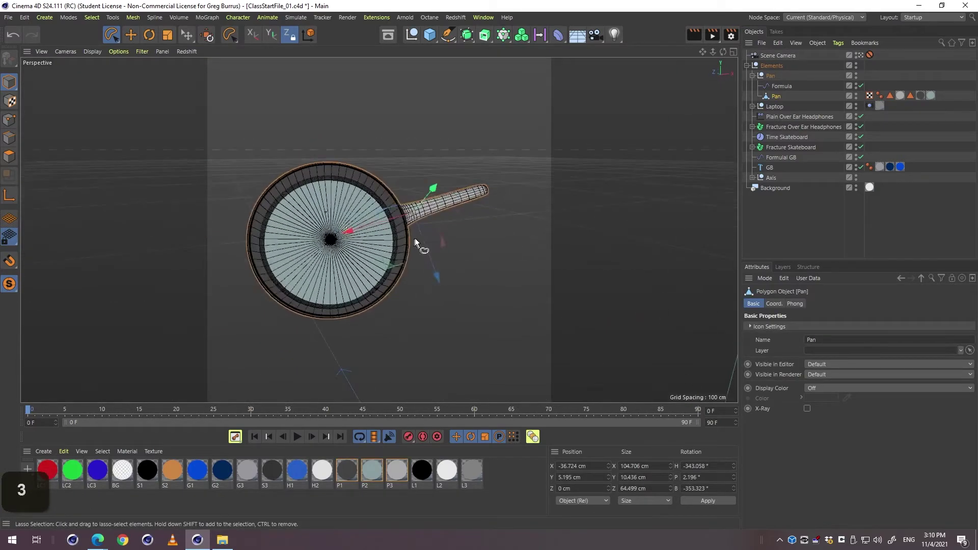
Inspect the Scene Camera's Protection tag and try to orbit the maximized Scene Camera view.
left_click(869, 55)
middle_click(188, 142)
middle_click(179, 132)
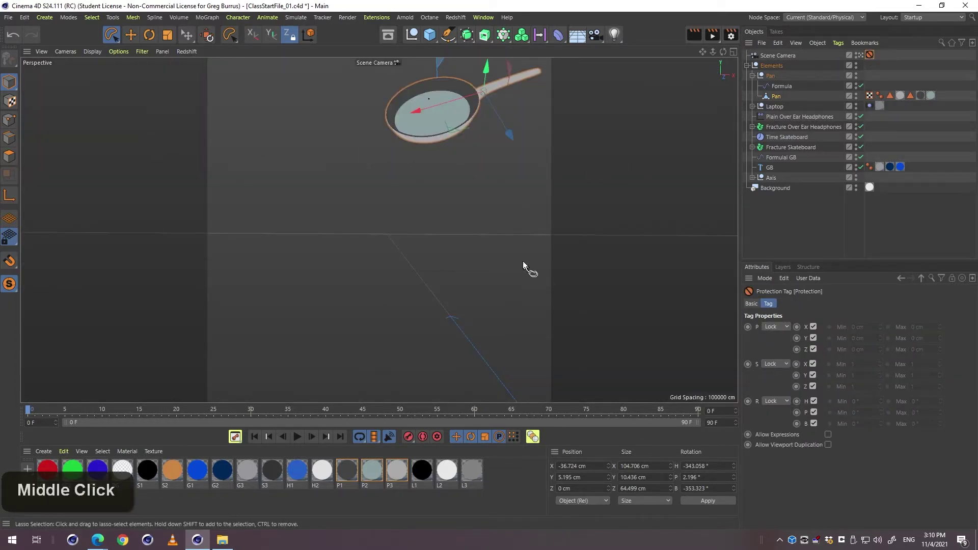
key("3")
left_click_drag(396, 193, 432, 307)
left_click(870, 56)
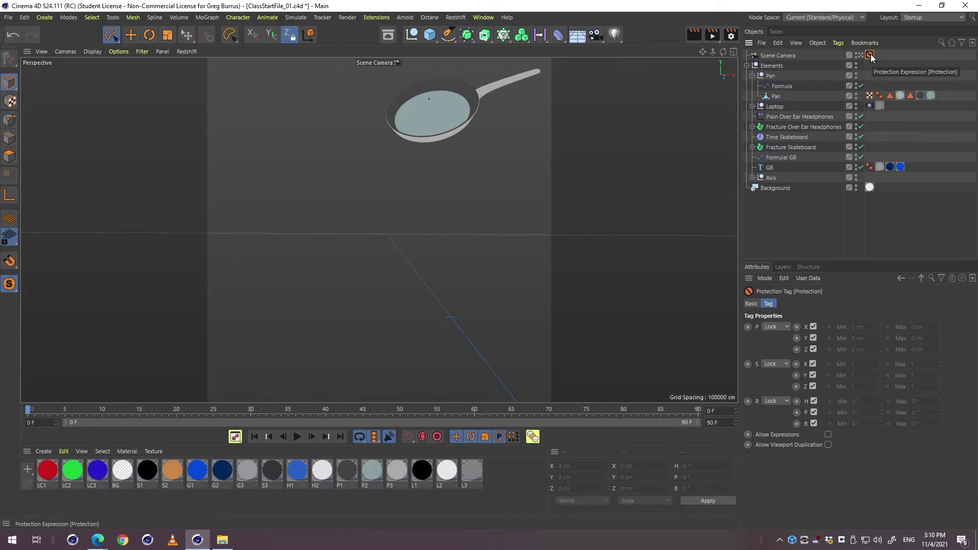
Switch from the Scene Camera view back to the maximized free Perspective view of the pan.
middle_click(386, 117)
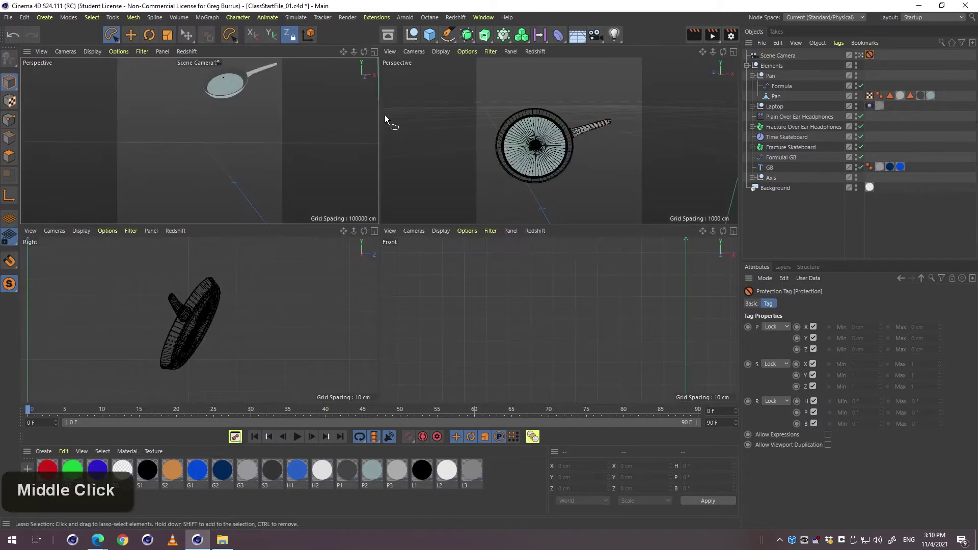
middle_click(504, 163)
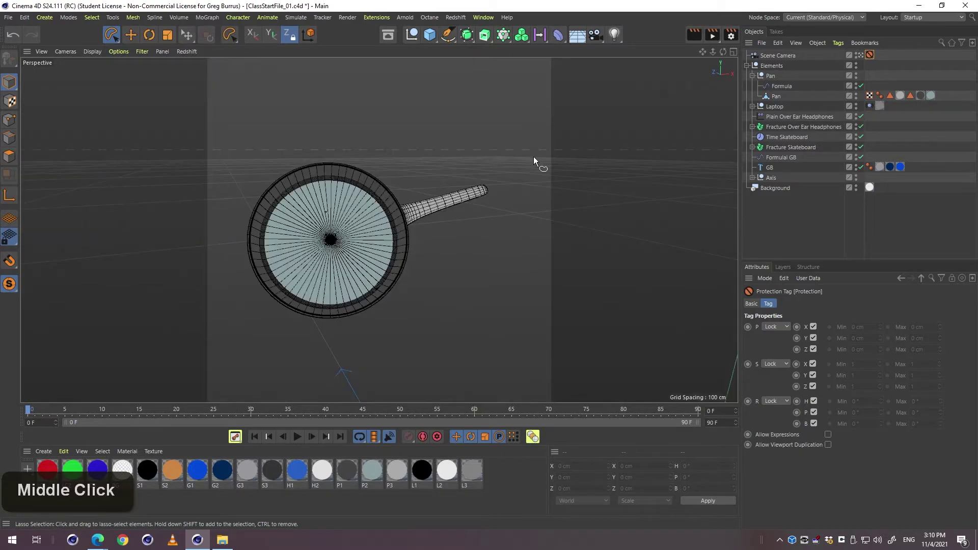
Select the Scene Camera and orbit the free Perspective view slightly around the pan.
left_click(764, 55)
key("3")
mouse_move(367, 247)
left_mouse_down()
mouse_move(398, 235)
mouse_move(332, 236)
mouse_move(471, 264)
mouse_move(366, 293)
mouse_move(337, 245)
mouse_move(353, 257)
left_mouse_up()
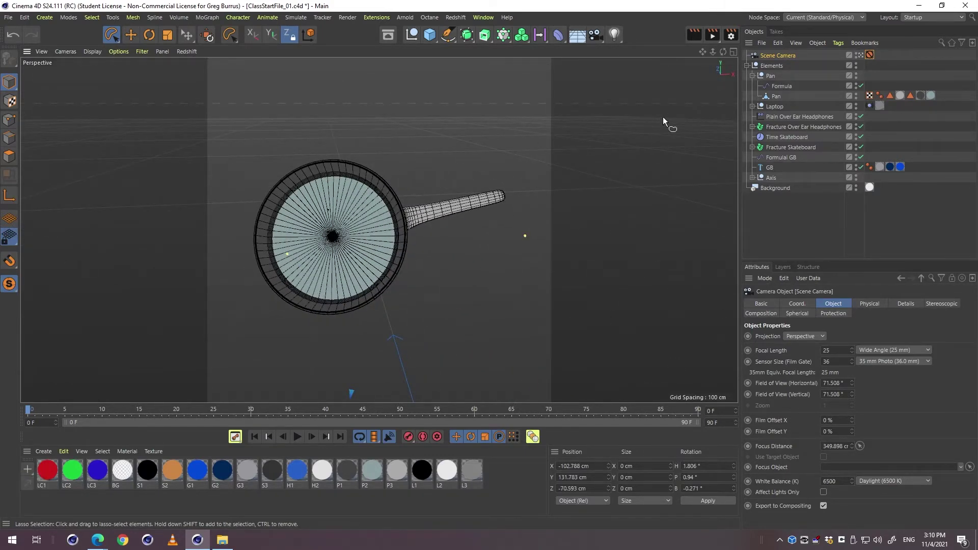
Collapse and re-expand the Pan null in the hierarchy, and select the Formula effector inside it.
double_click(753, 76)
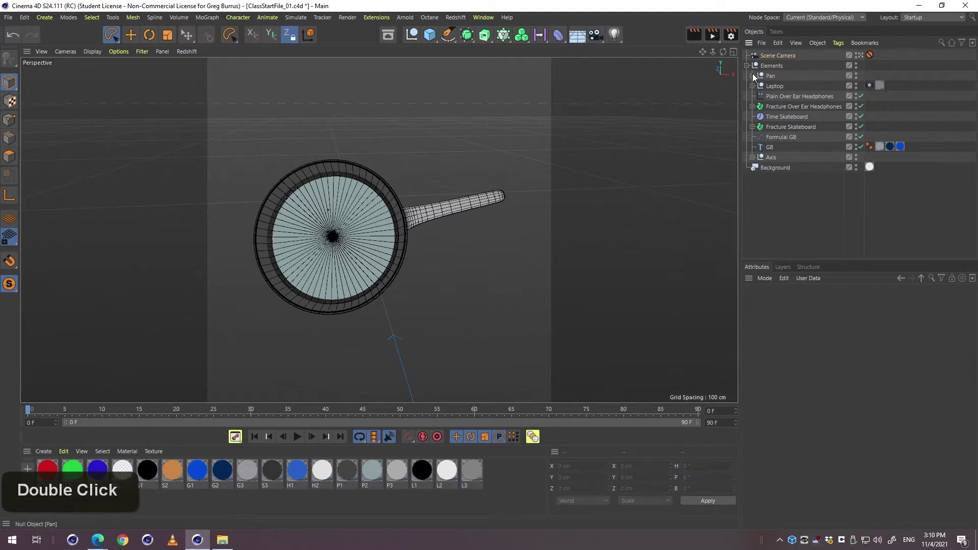
left_click(771, 78)
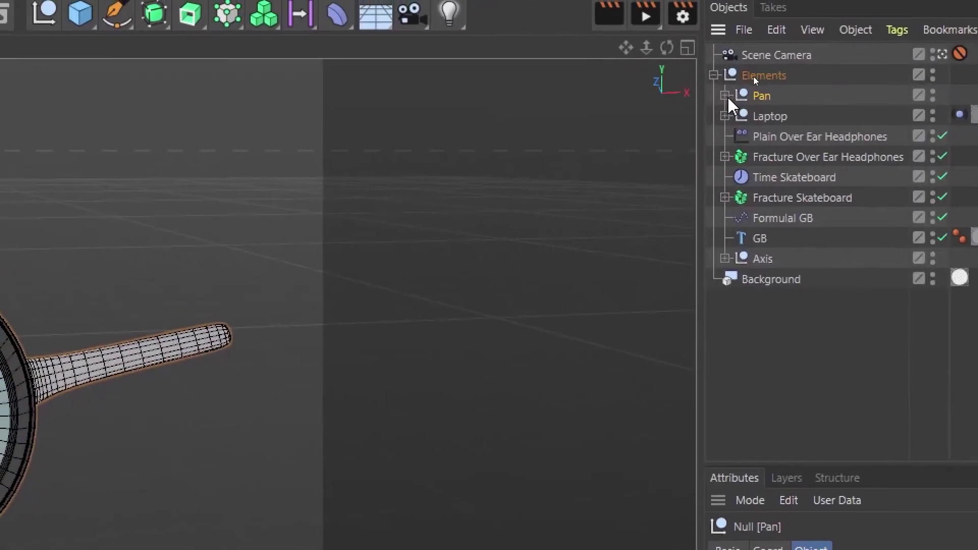
left_click(724, 97)
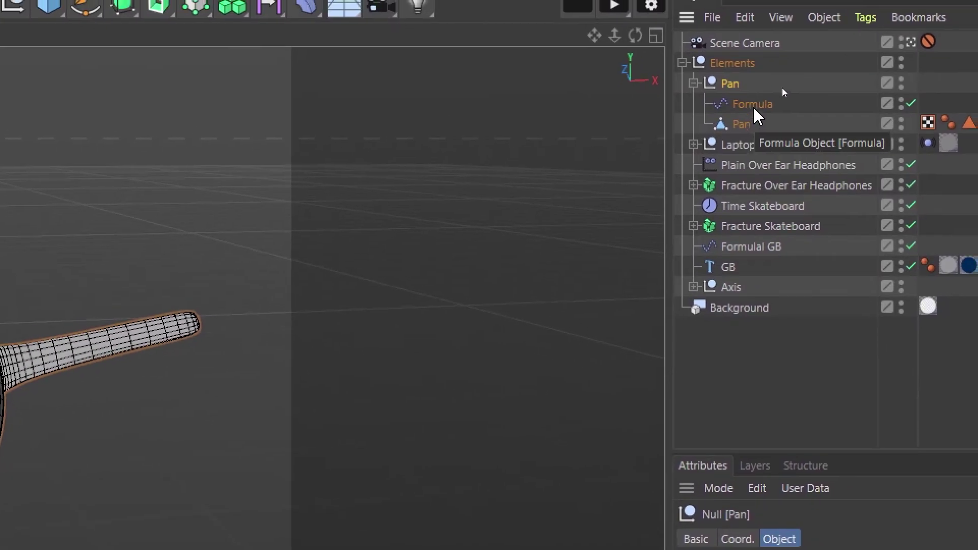
left_click(759, 95)
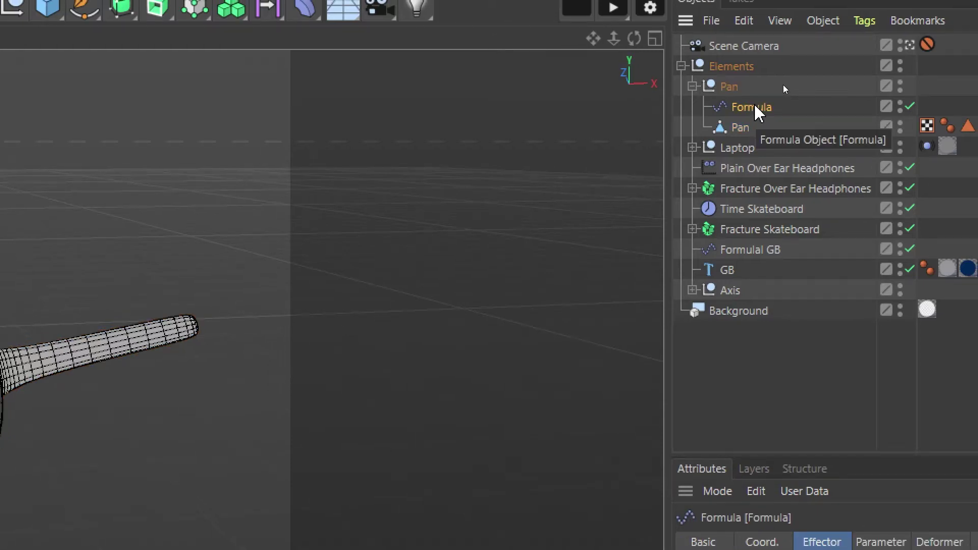
key("F10")
key("F10")
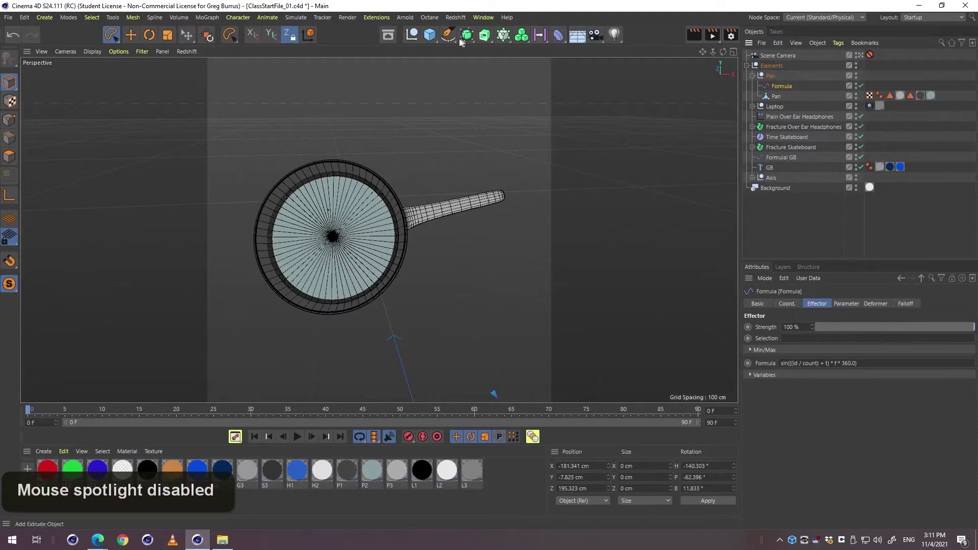
Find Formula among the MoGraph effectors, add one to the scene and undo the addition.
left_click(212, 17)
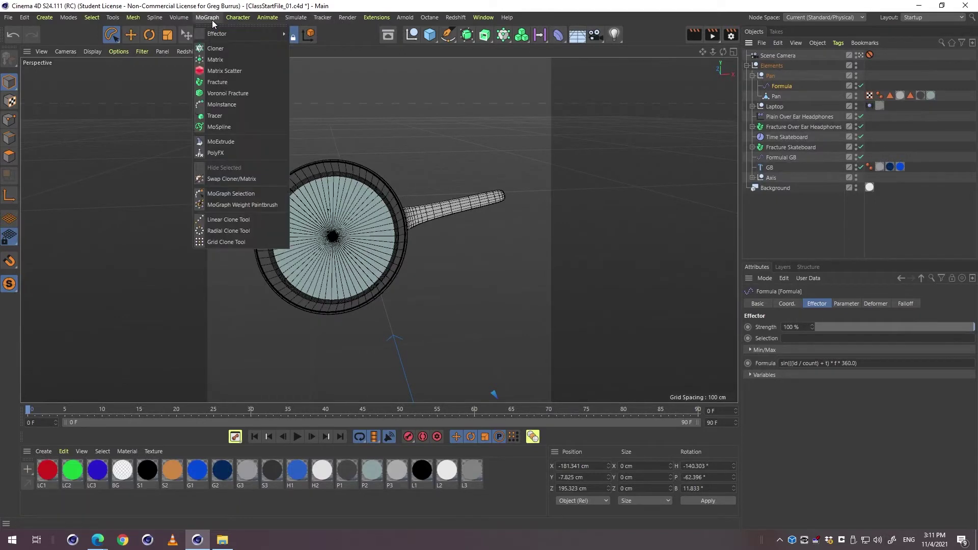
mouse_move(217, 34)
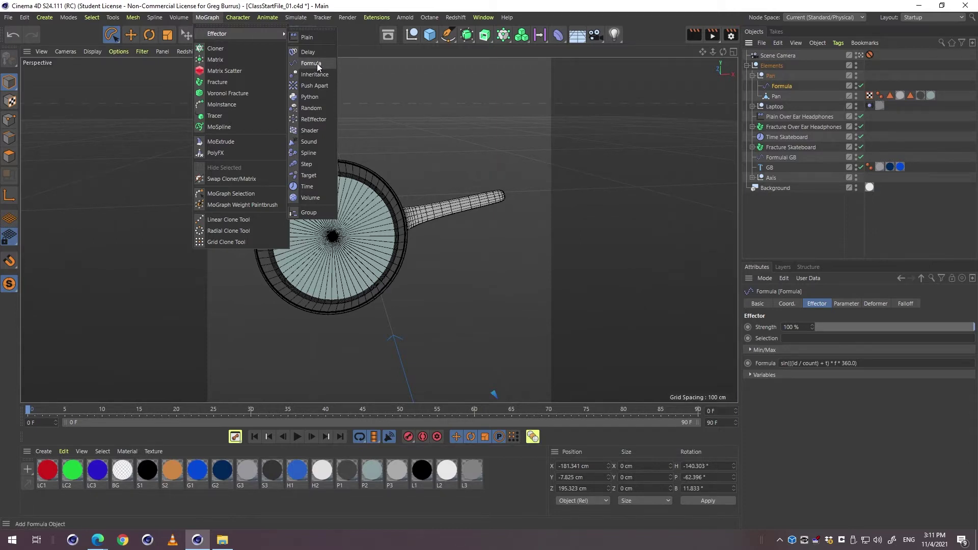
left_click(555, 46)
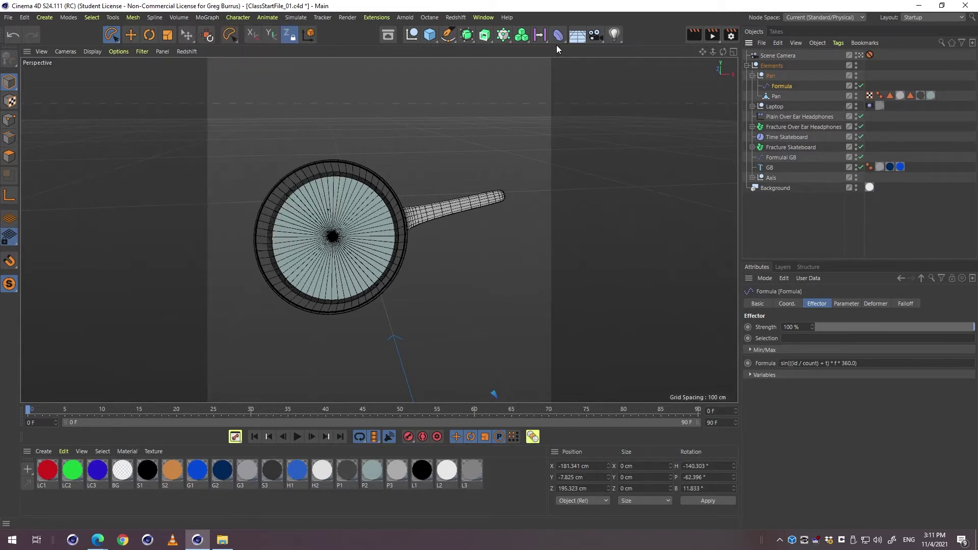
left_click(507, 38)
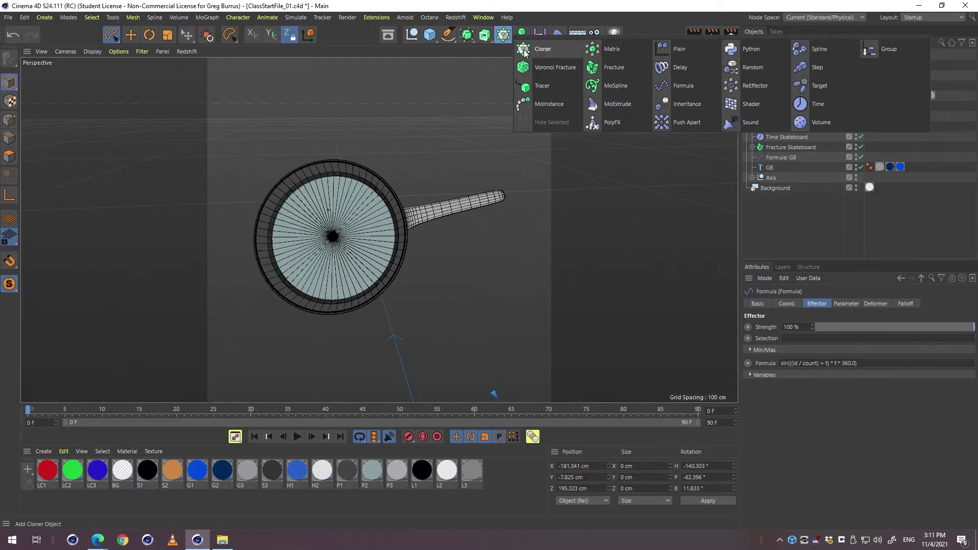
left_click(689, 87)
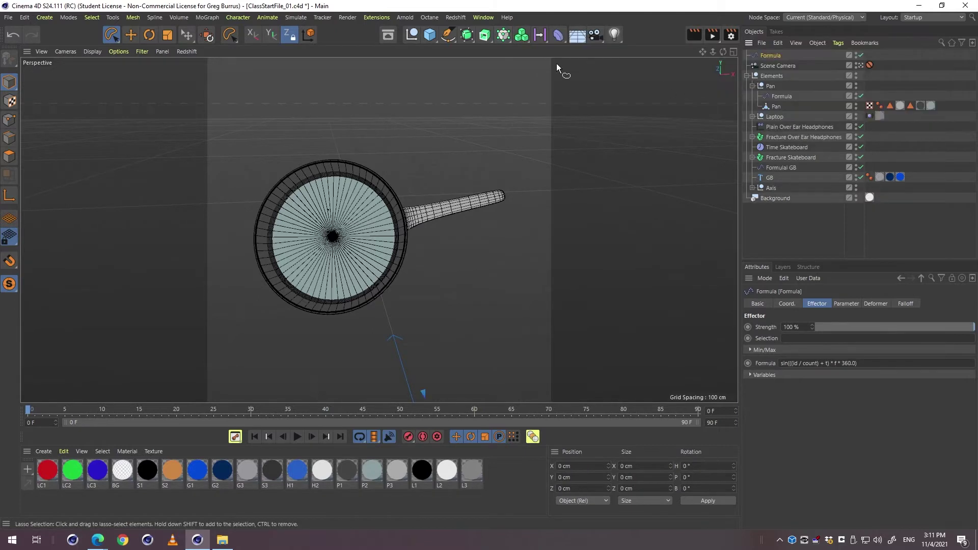
key("ctrl+z")
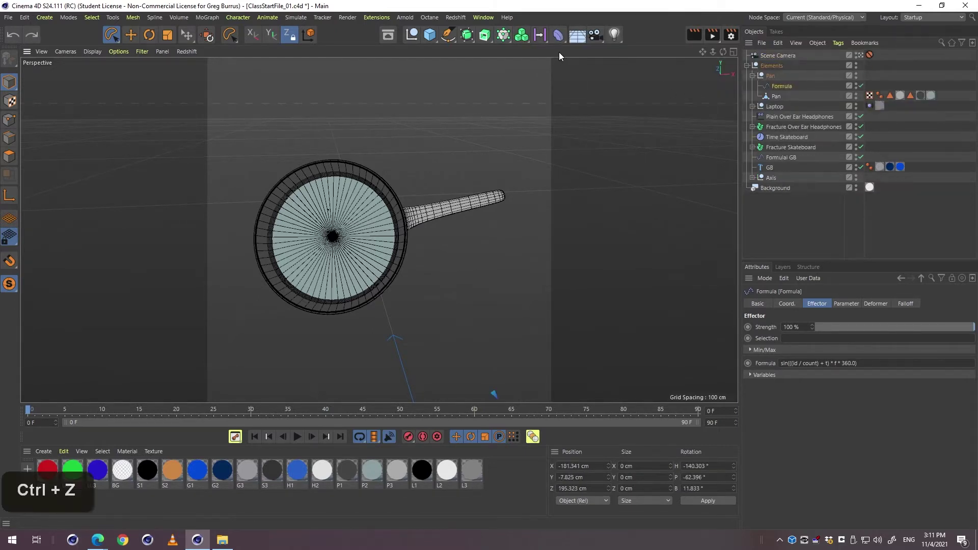
Examine the coordinates, effector formula and transform parameters of the Formula effector in the Pan null, and play the animation.
left_click(777, 85)
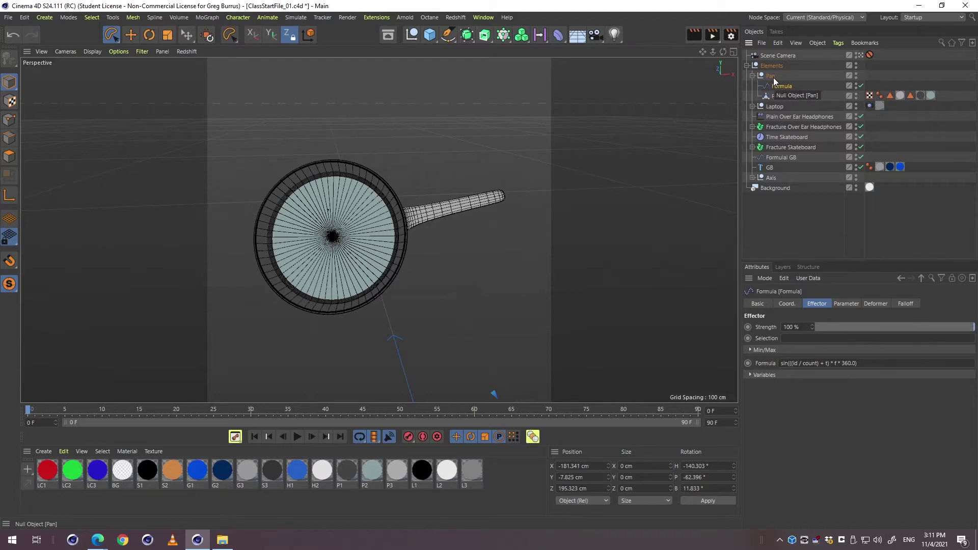
key("ctrl")
key("ctrl")
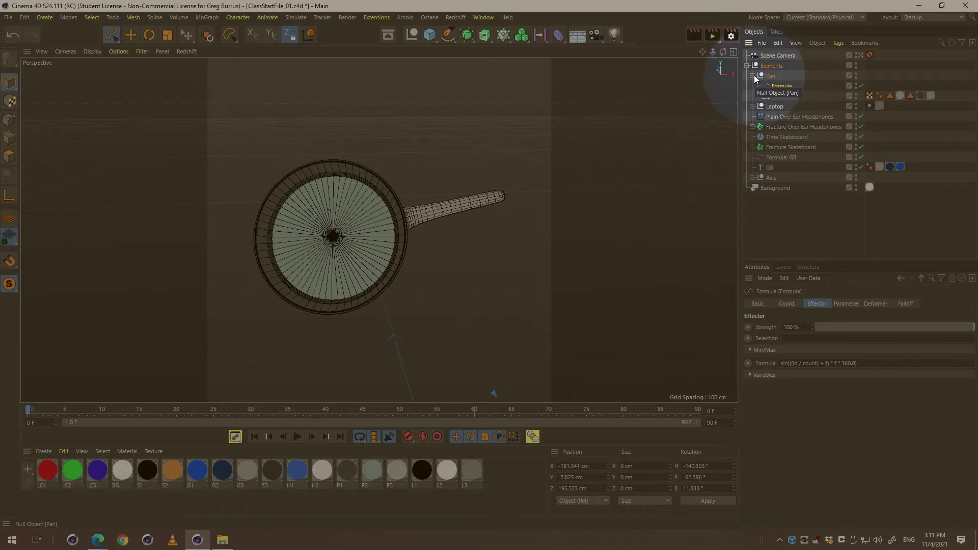
key("alt")
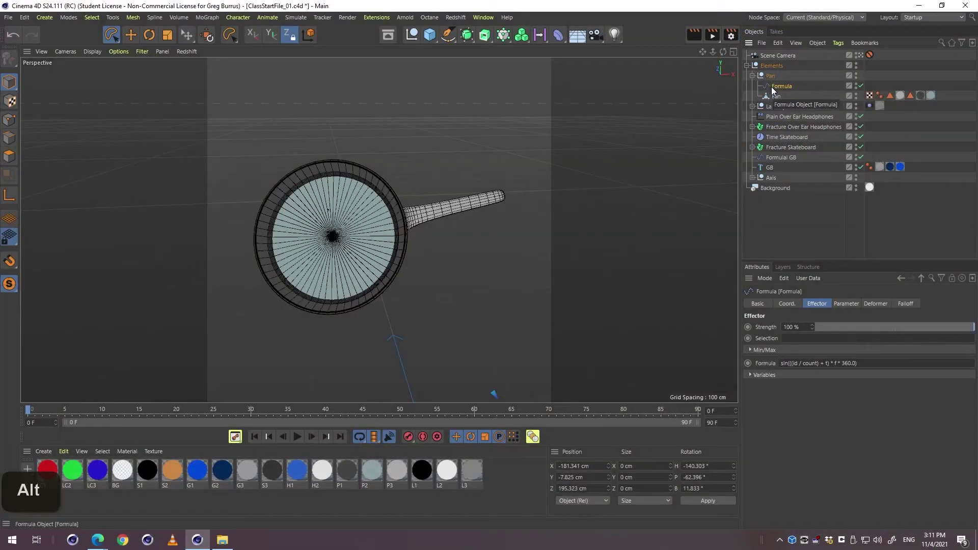
left_click(776, 98)
double_click(781, 86)
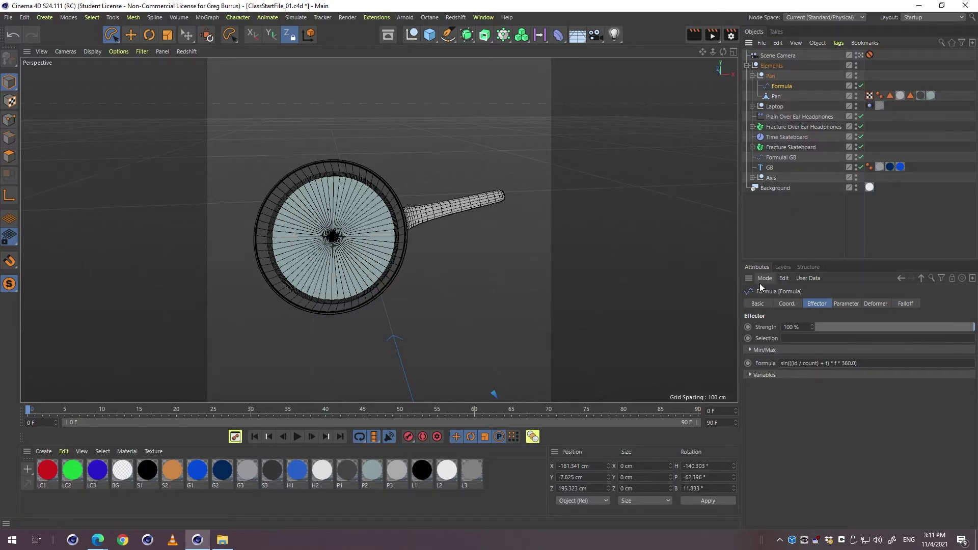
left_click(790, 303)
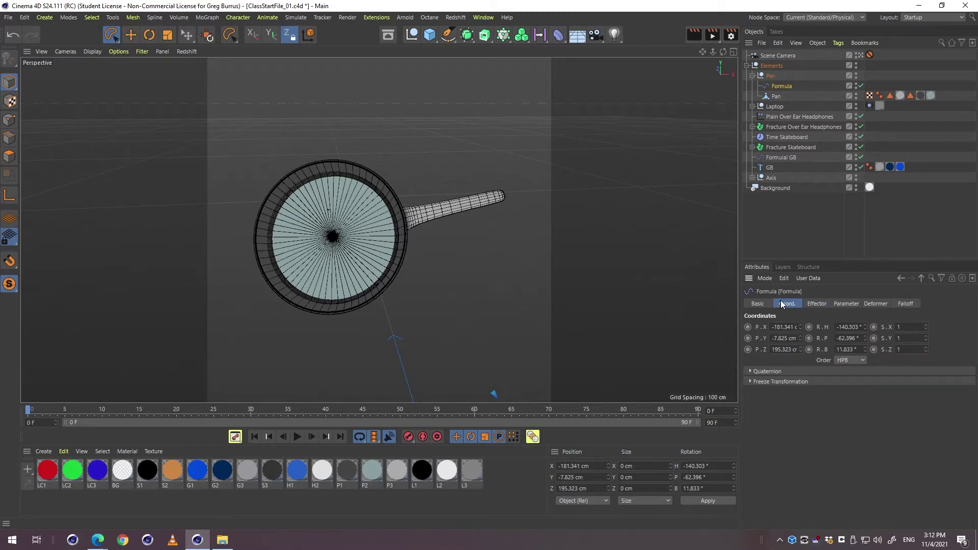
left_click(818, 304)
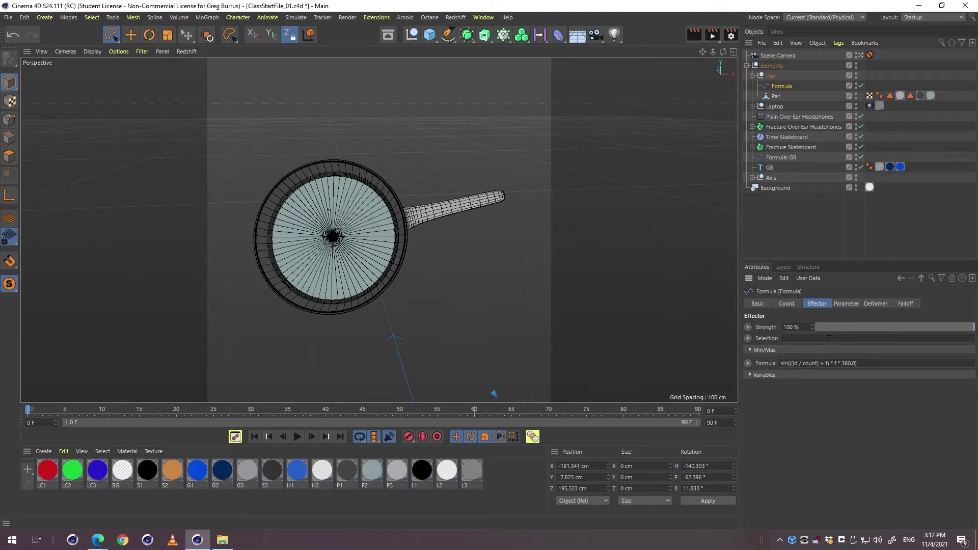
left_click(846, 304)
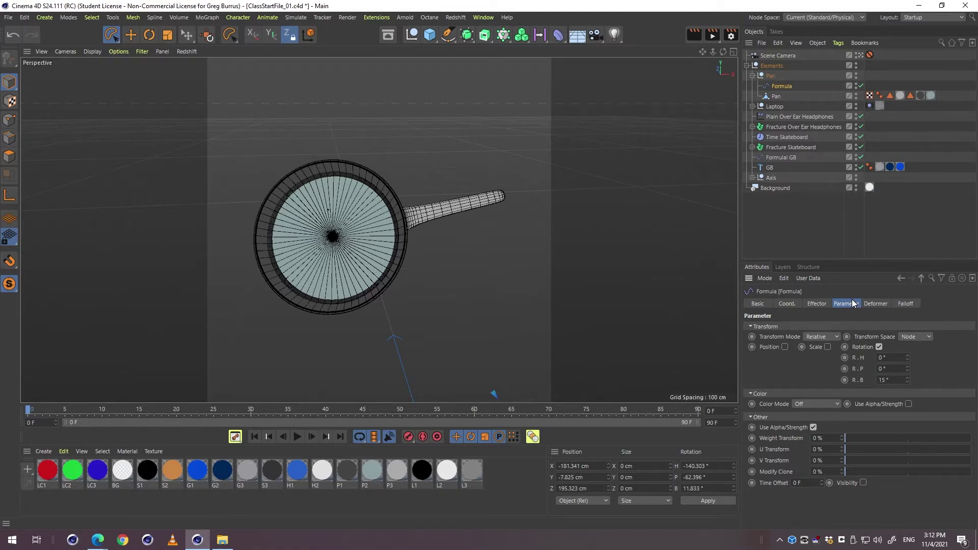
key("alt")
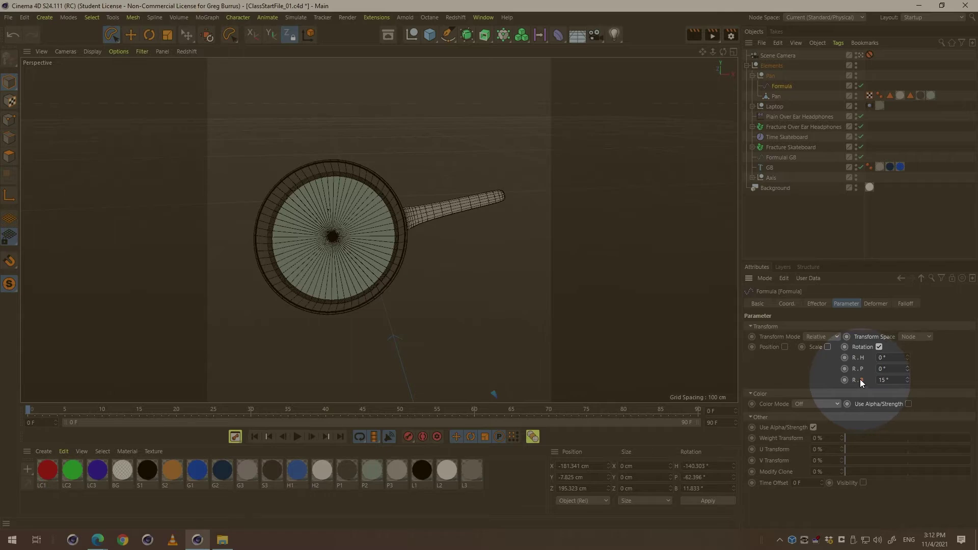
key("F10")
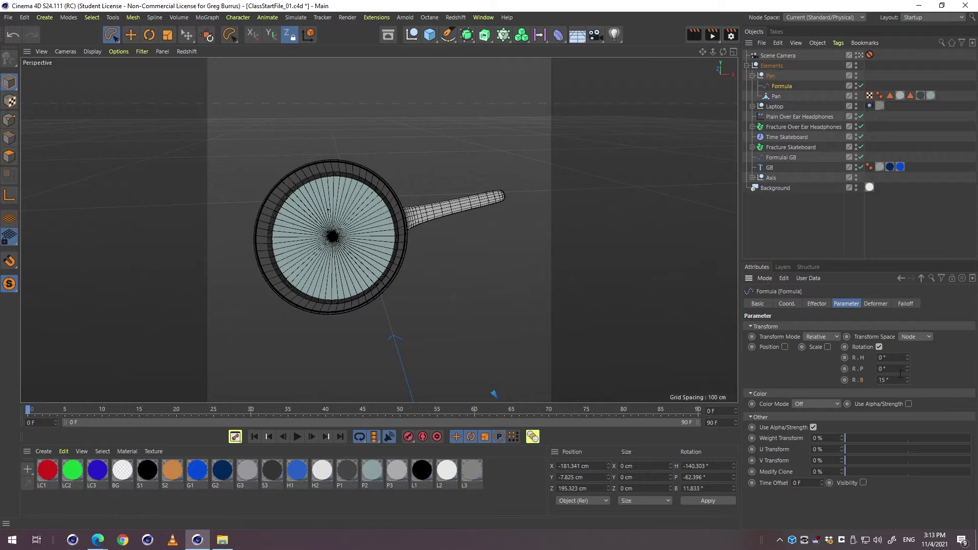
left_click(298, 437)
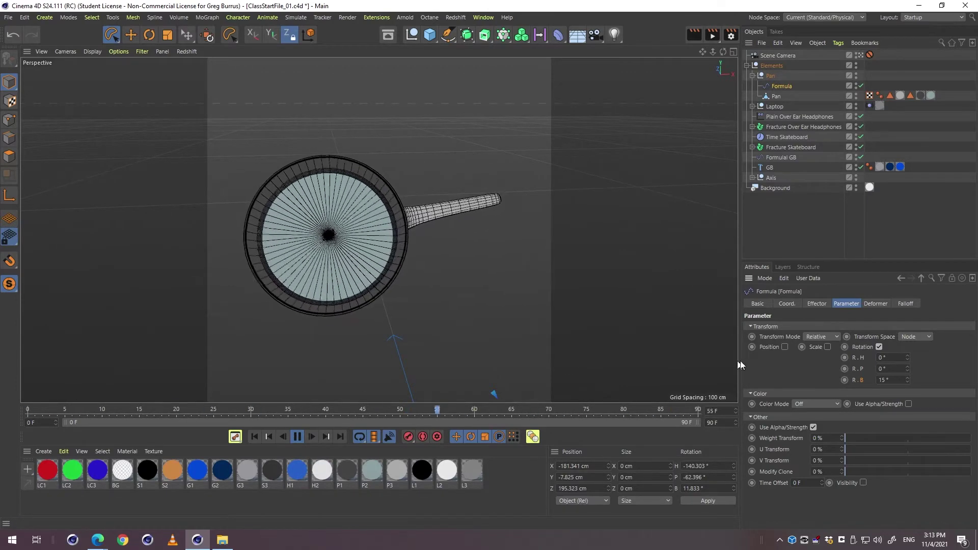
Set the Formula effector's rotation to H 198° and P 50°, and enable its position with X 43 cm, Y 56 cm and Z 57 cm.
left_click_drag(910, 370, 891, 263)
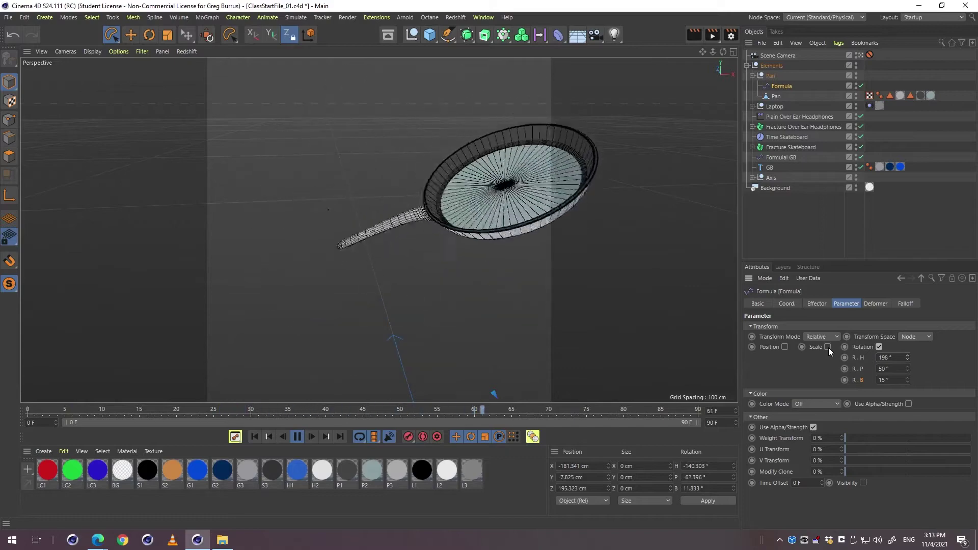
left_click(784, 347)
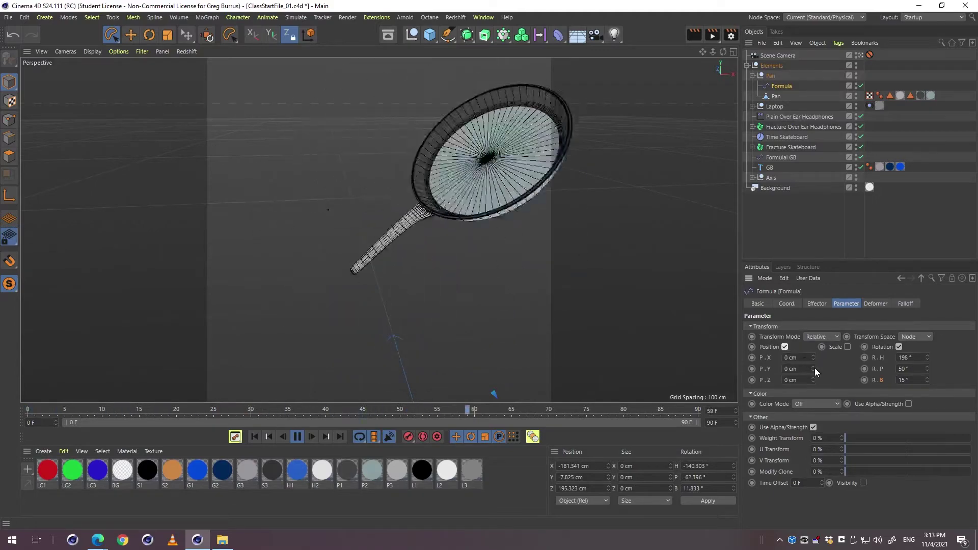
left_click_drag(815, 367, 812, 343)
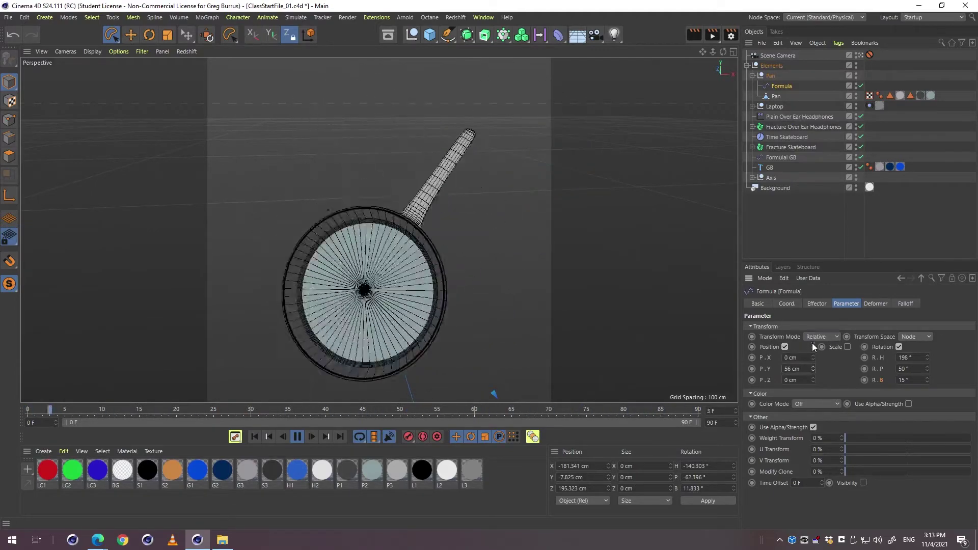
scroll(482, 290, "down", 10)
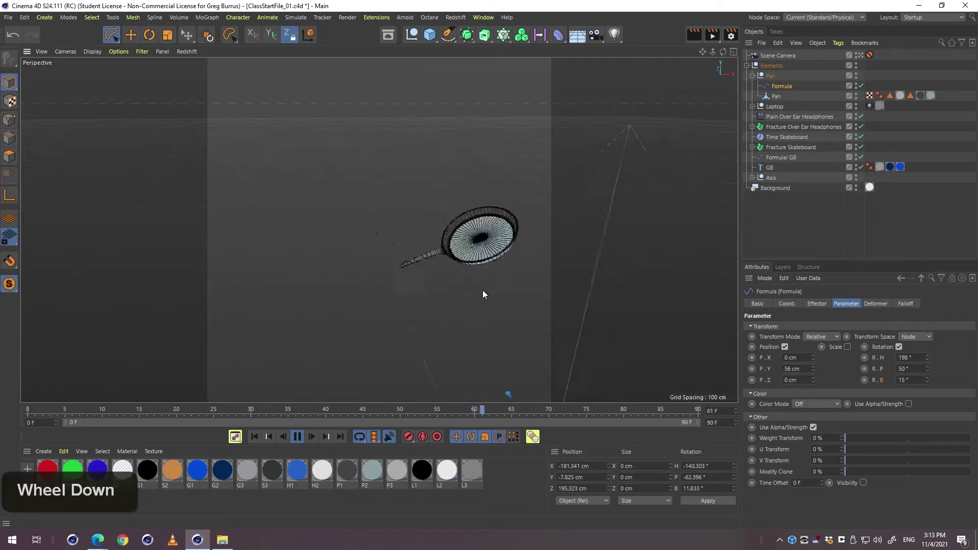
left_click_drag(815, 354, 812, 343)
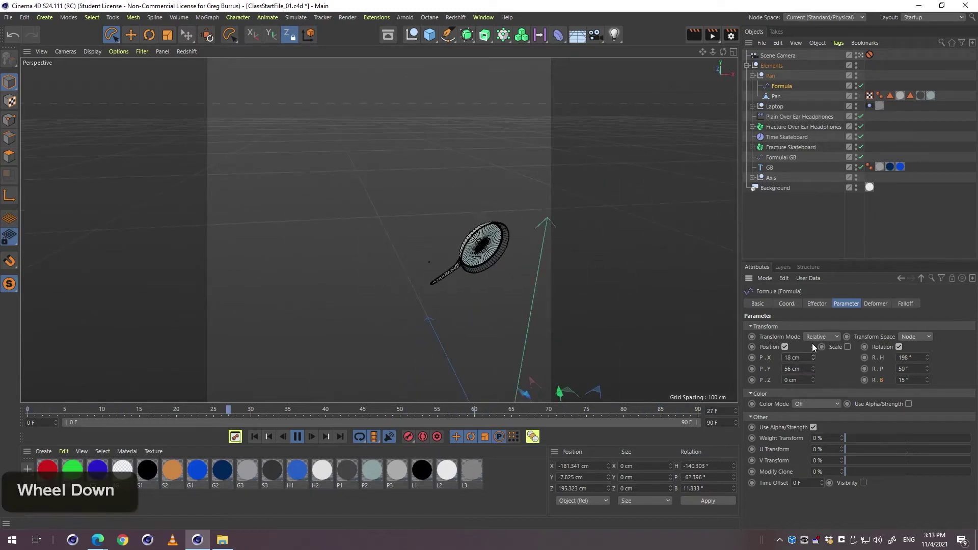
left_click_drag(814, 380, 813, 352)
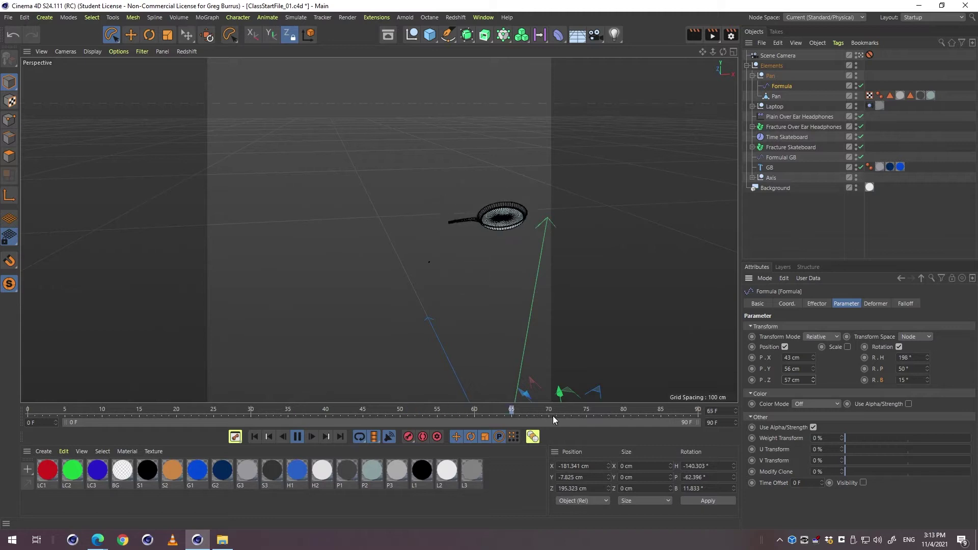
Show the Animate layout, change to the Standard layout and reselect the pan's Formula effector.
left_click(932, 17)
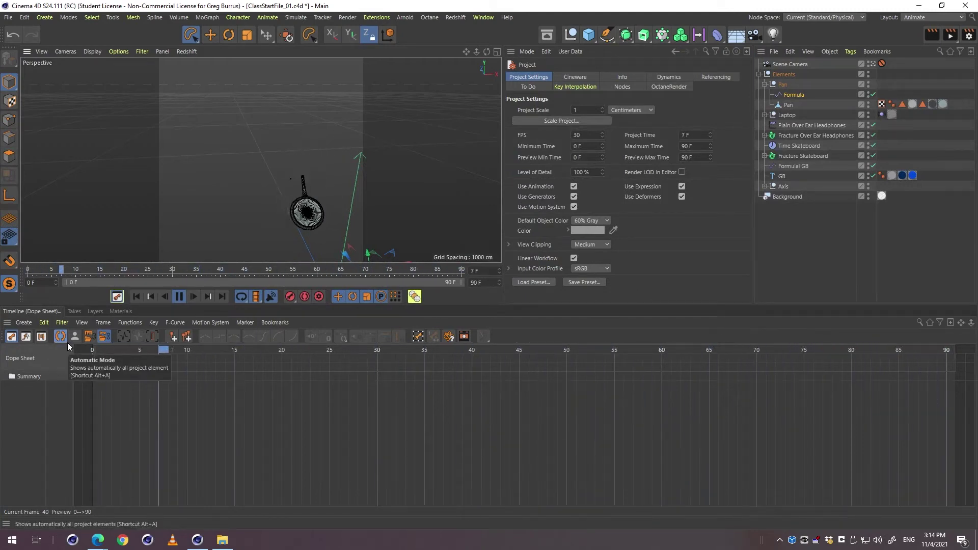
double_click(927, 19)
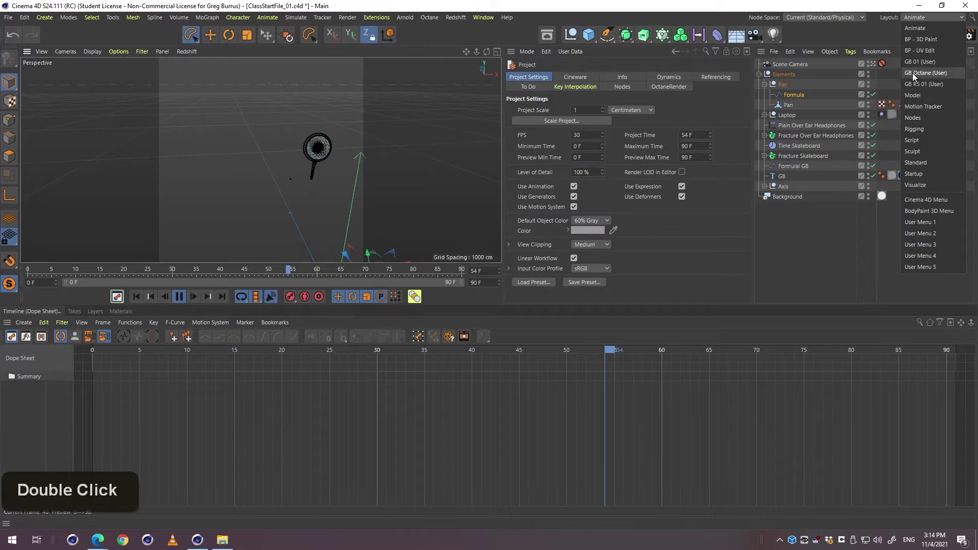
left_click(924, 162)
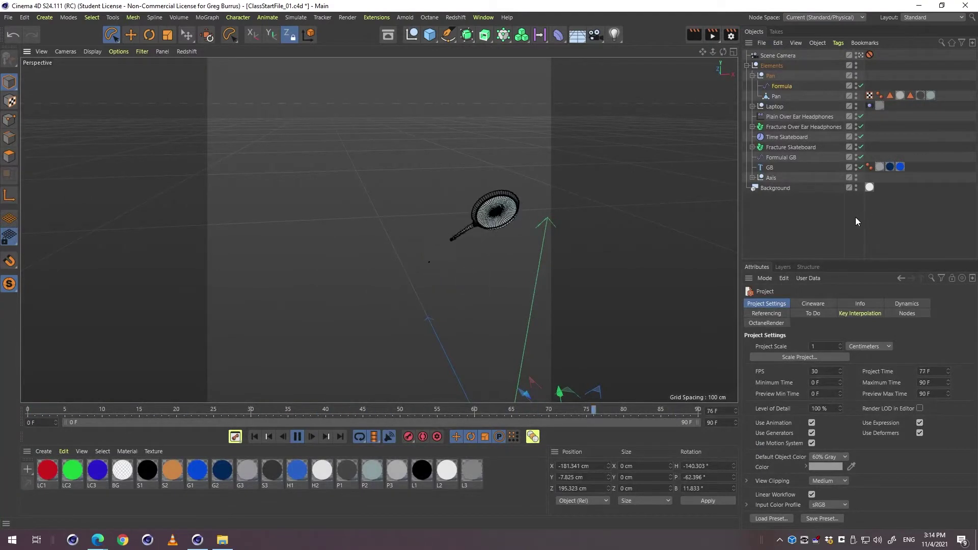
left_click(782, 86)
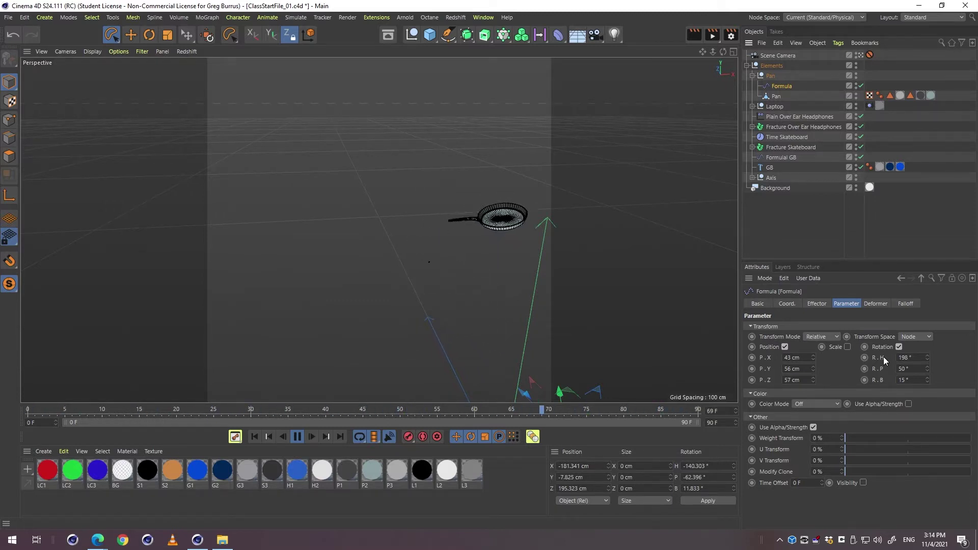
Undo the trial position and rotation changes on the pan's Formula effector.
key("ctrl+z")
key("ctrl+z")
key("ctrl+z")
key("ctrl+z")
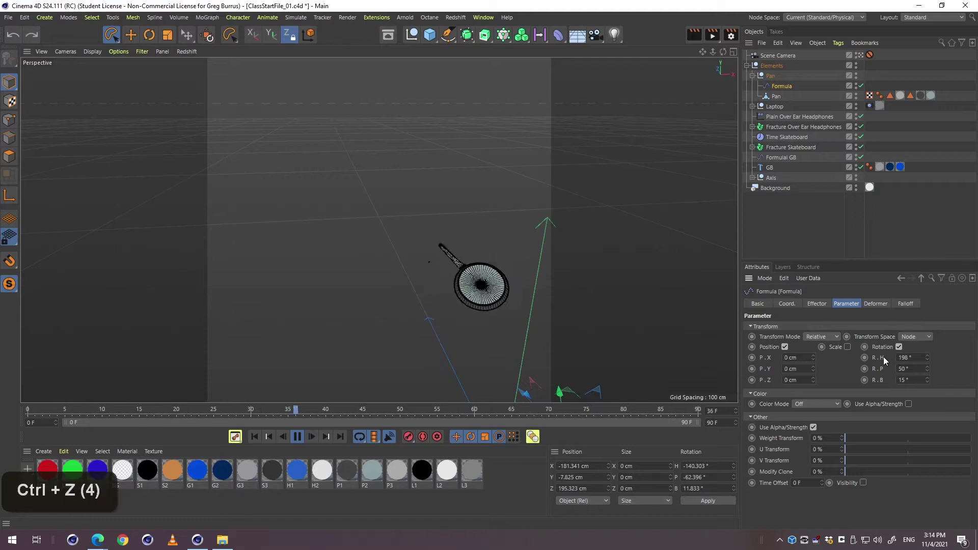
key("ctrl+z")
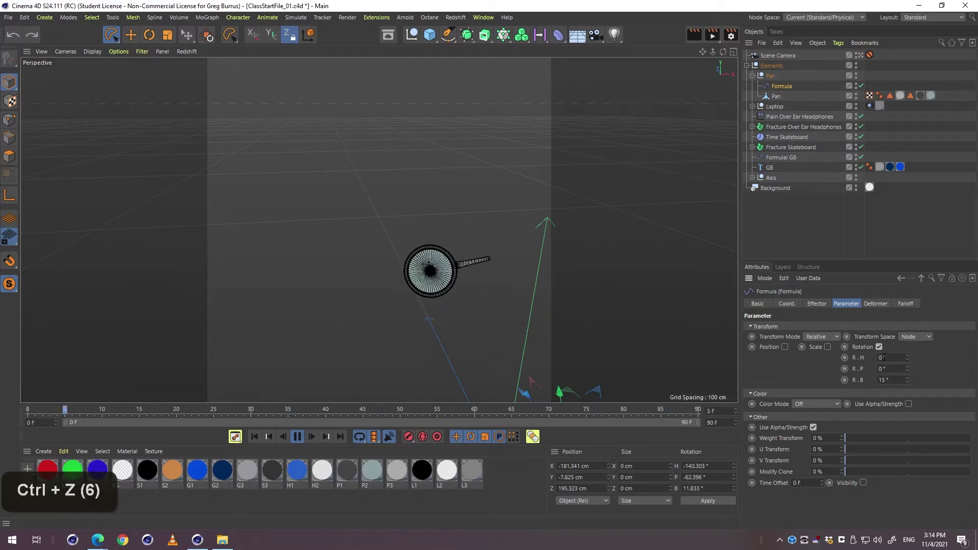
Bring the Perspective view back in close on the pan while its animation plays.
mouse_move(471, 279)
left_mouse_down()
mouse_move(496, 278)
mouse_move(473, 289)
mouse_move(575, 259)
mouse_move(452, 276)
left_mouse_up()
key("1")
key("3")
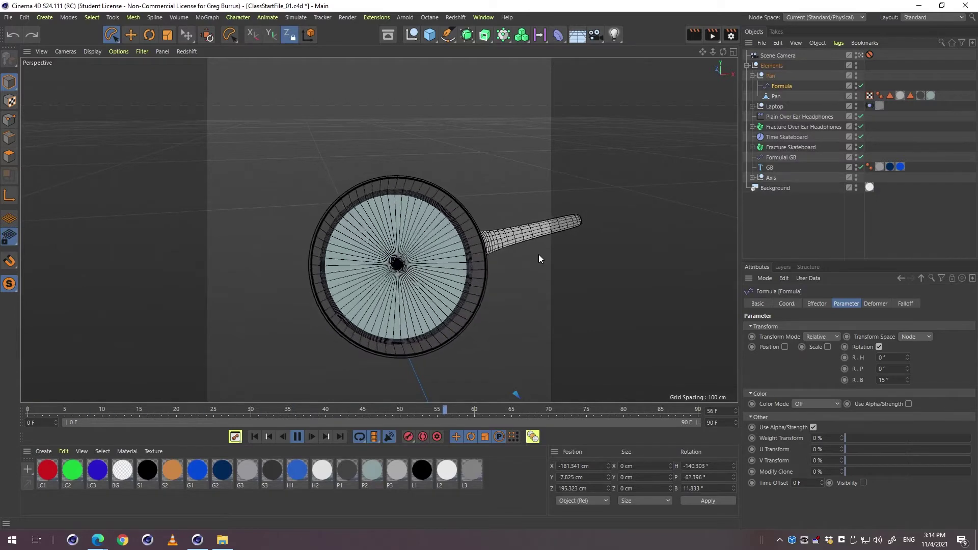
Examine the deformation options available for the pan's Formula effector without changing the current choice.
left_click(876, 304)
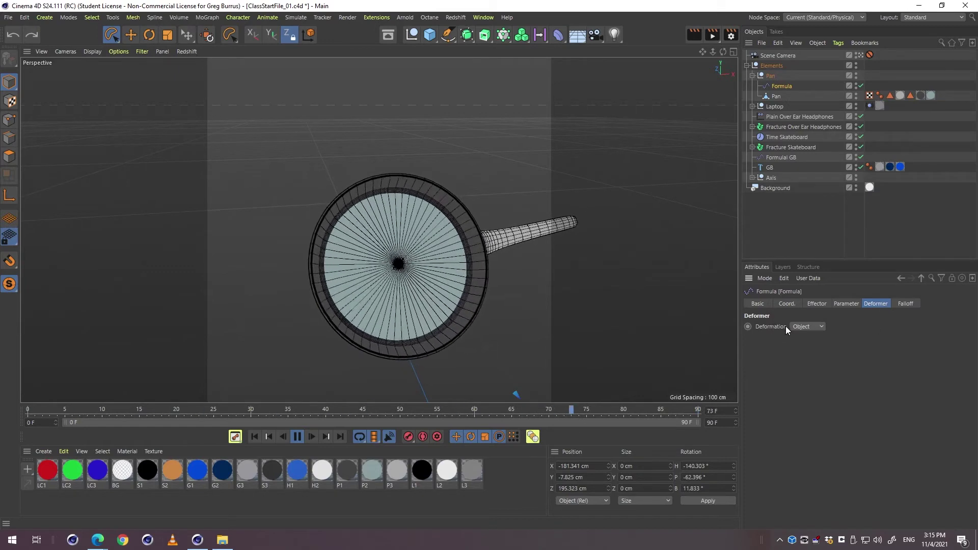
key("ctrl+F2")
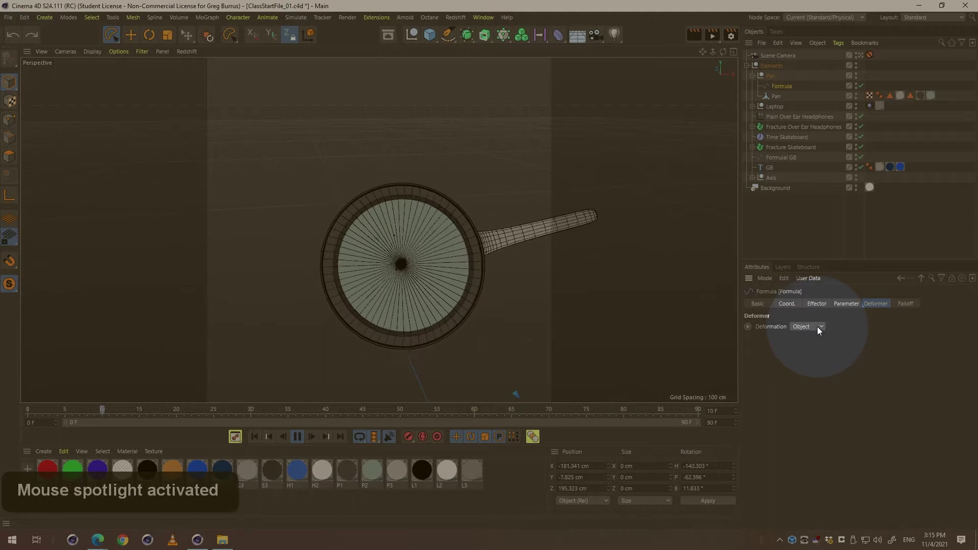
left_click(818, 327)
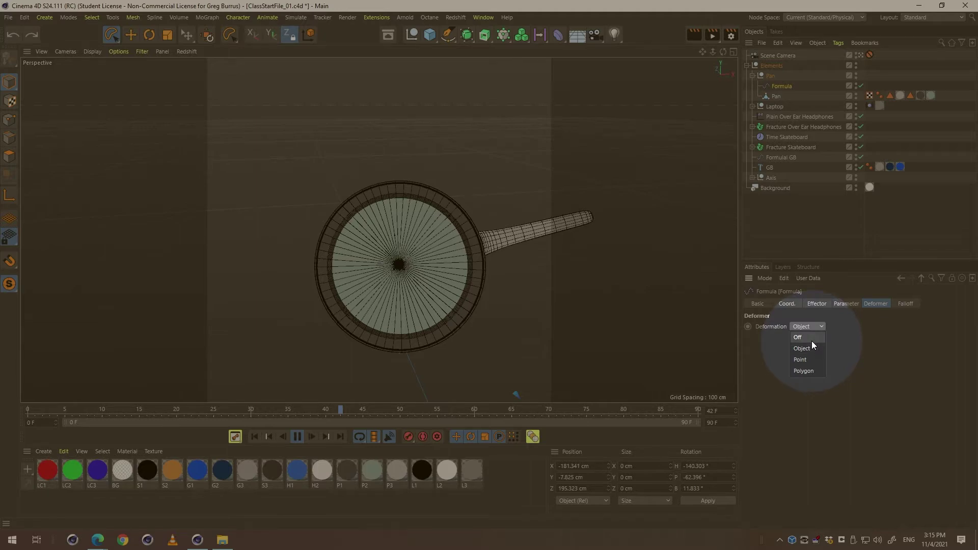
key("ctrl+F2")
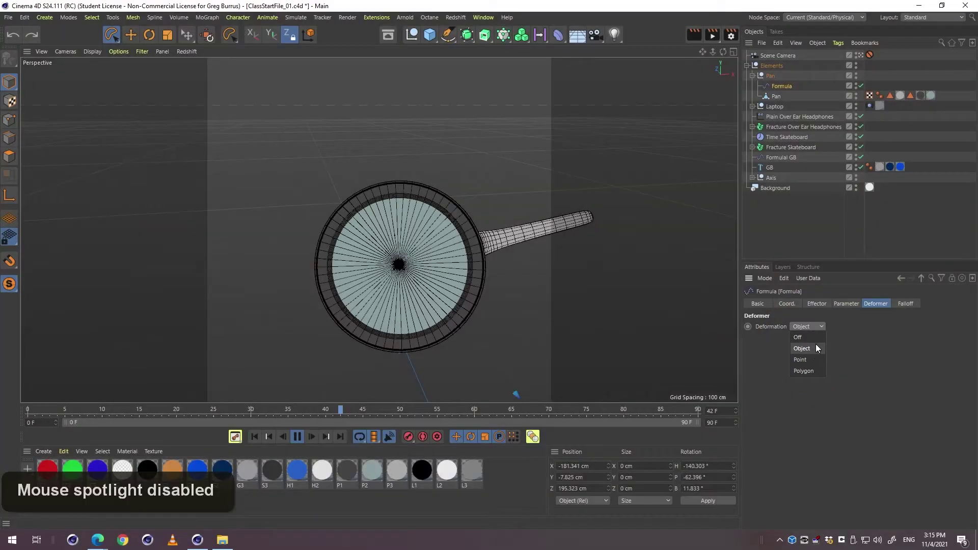
left_click(910, 359)
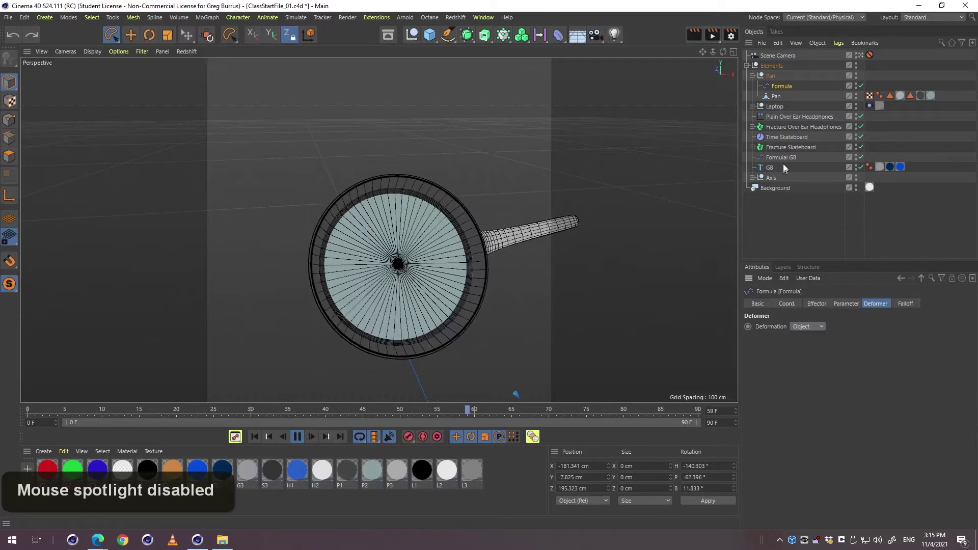
Inspect the Pan polygon object and its parent null, then reselect the Formula effector and set its deformation to Point.
left_click(776, 96)
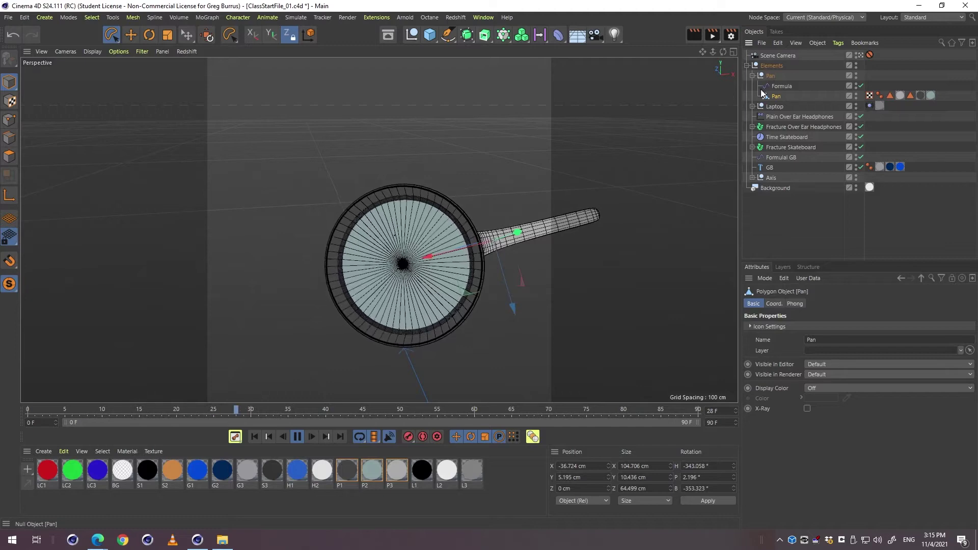
left_click(771, 76)
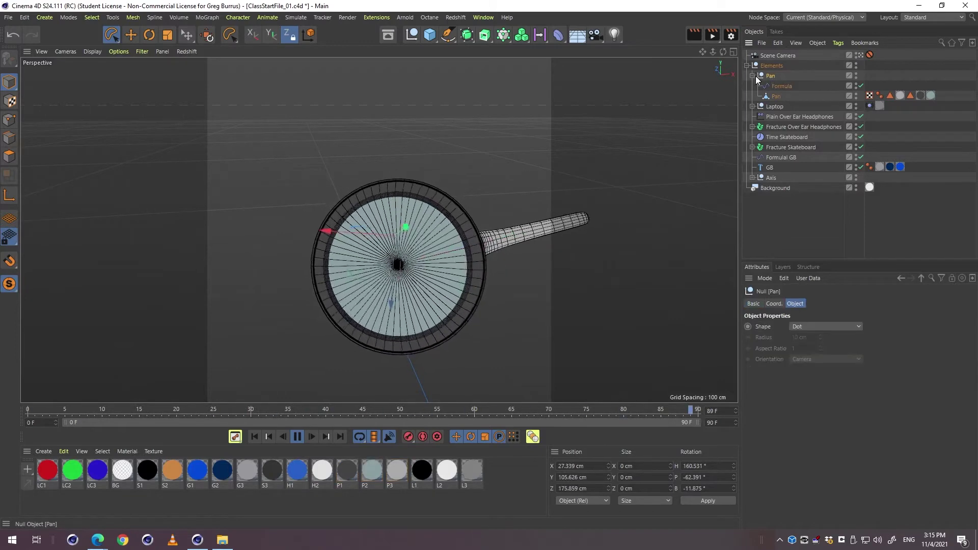
left_click(781, 84)
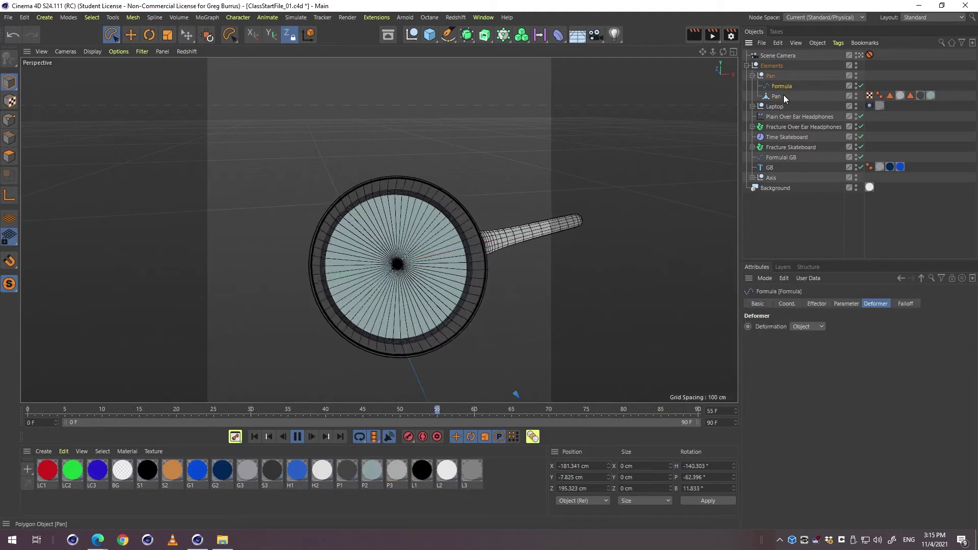
left_click(814, 326)
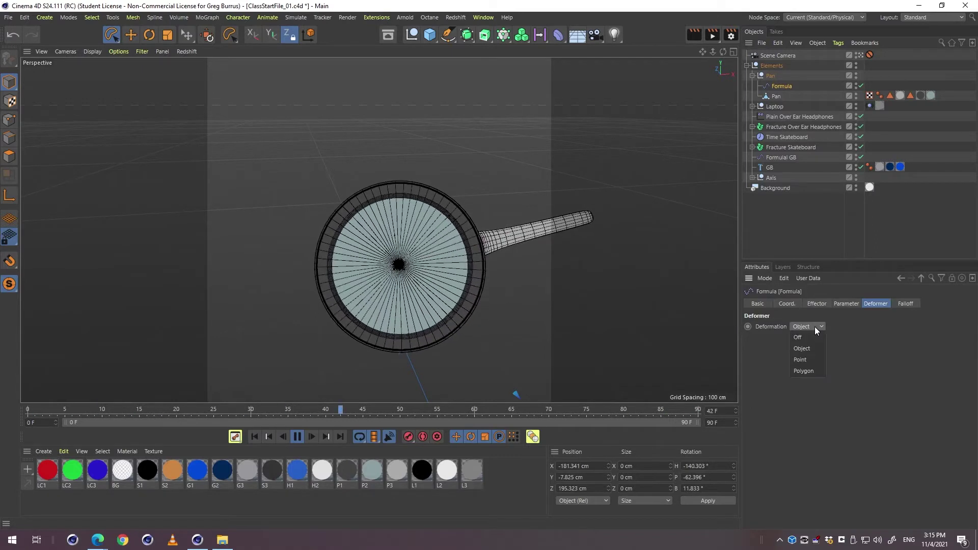
left_click(809, 360)
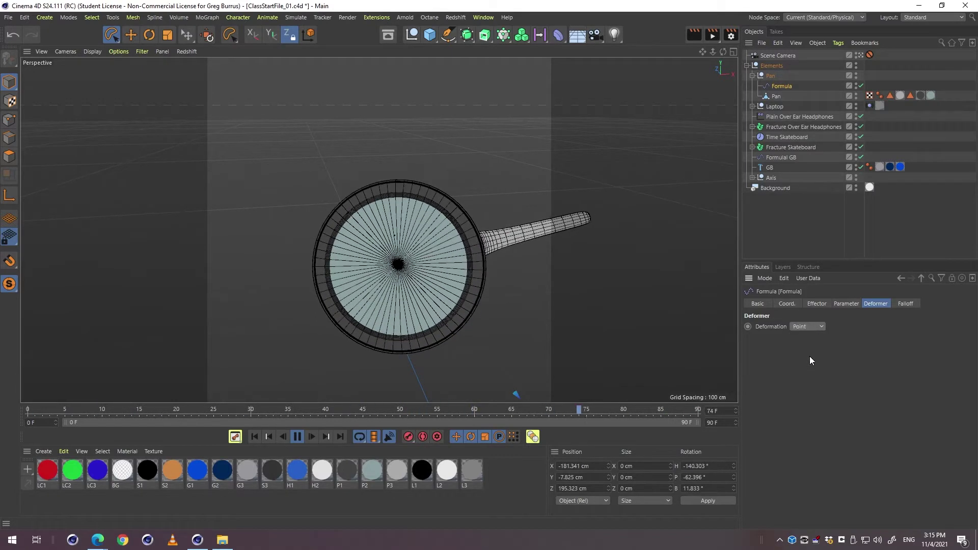
Enable the Formula effector's position with X 23 cm, Y 10 cm and Z 11 cm, and inspect the deformed pan.
left_click(845, 303)
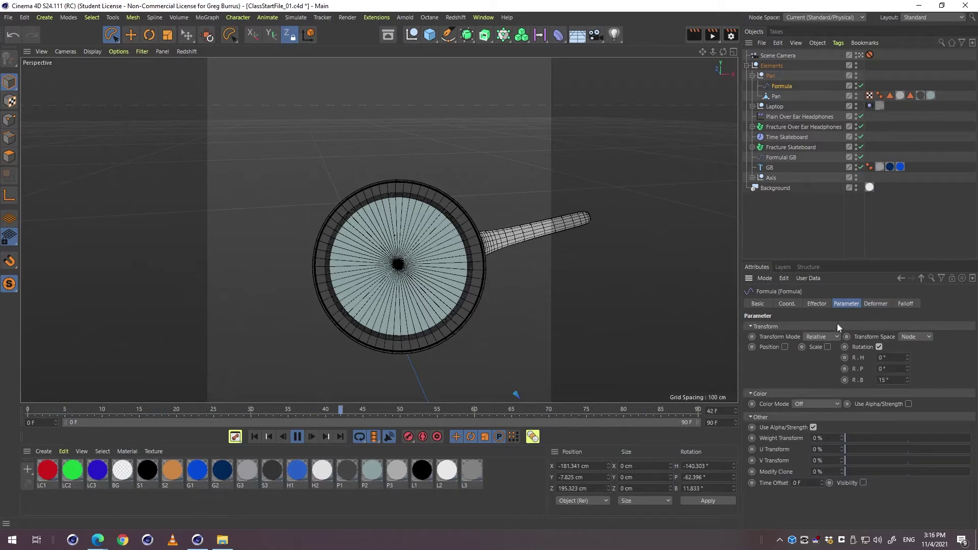
left_click(785, 347)
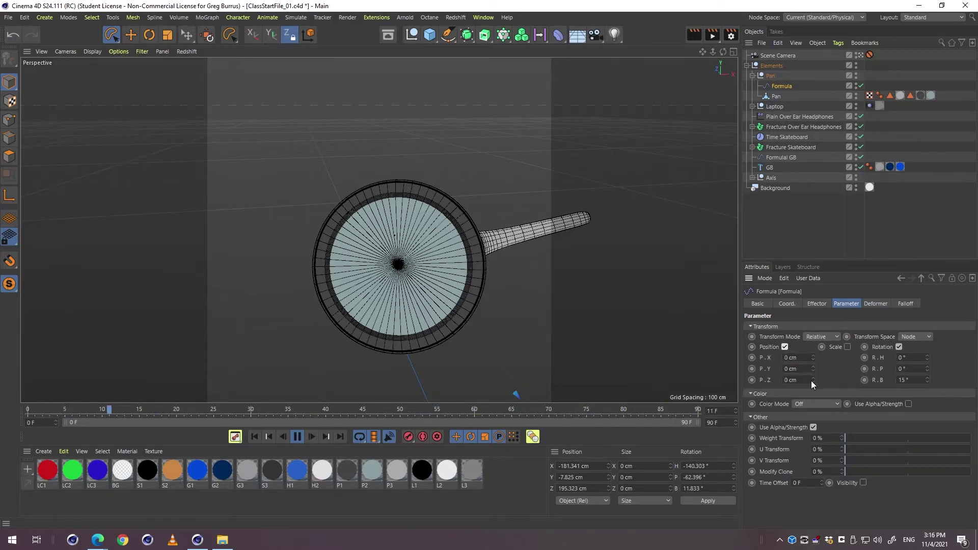
left_click_drag(811, 381, 814, 346)
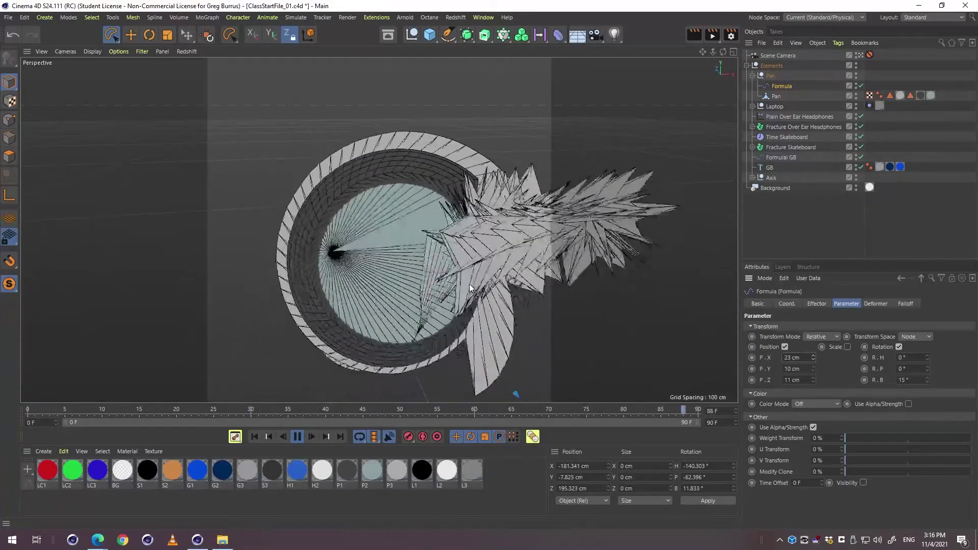
left_click_drag(475, 291, 515, 259)
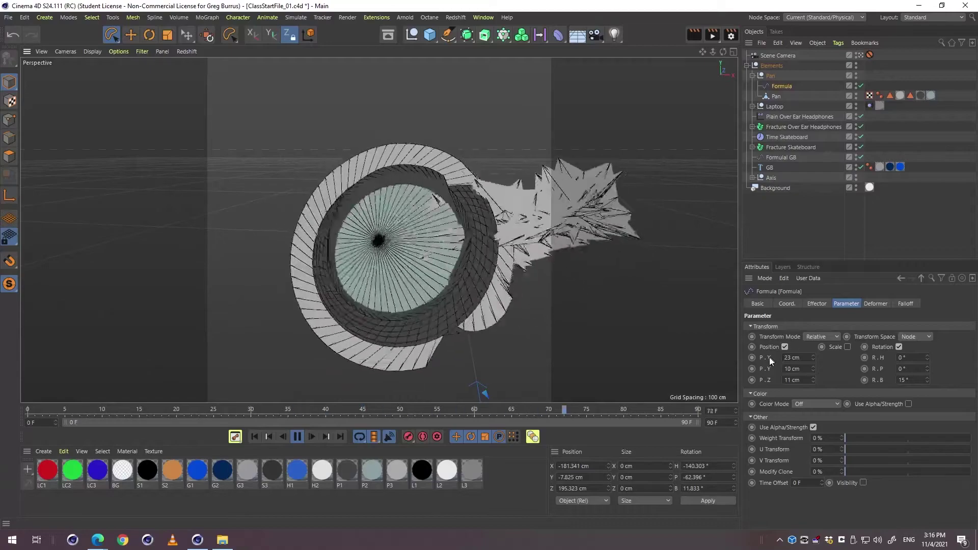
Change the Formula effector's deformation to Polygon.
left_click(878, 303)
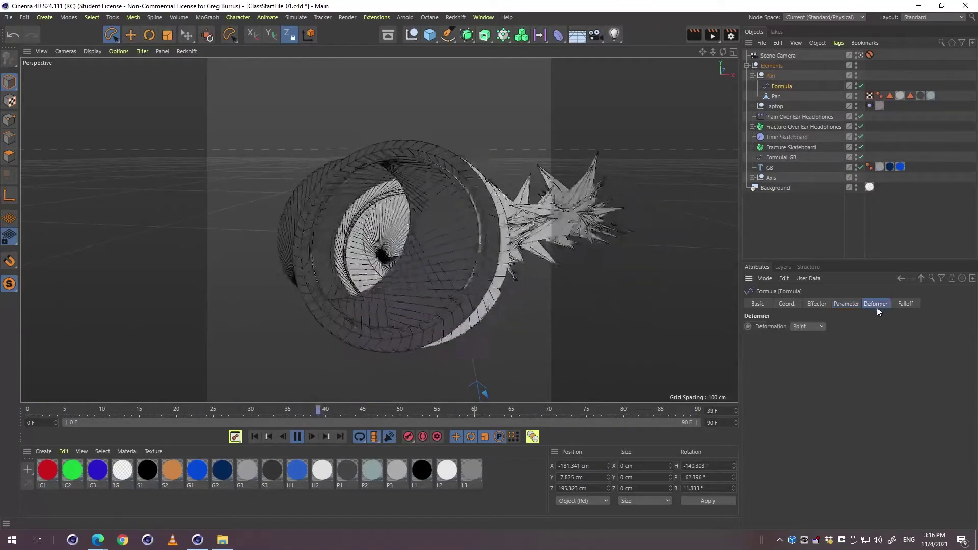
left_click(814, 328)
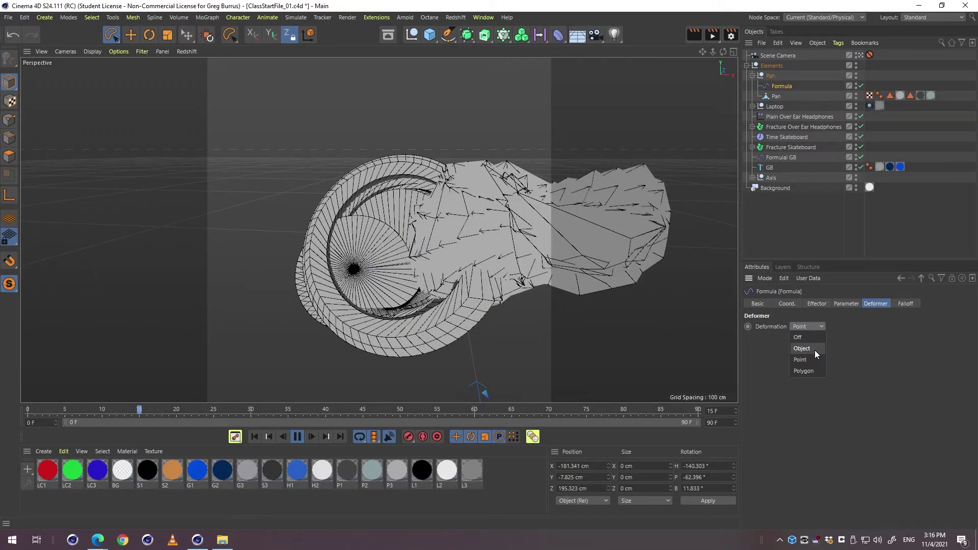
left_click(842, 352)
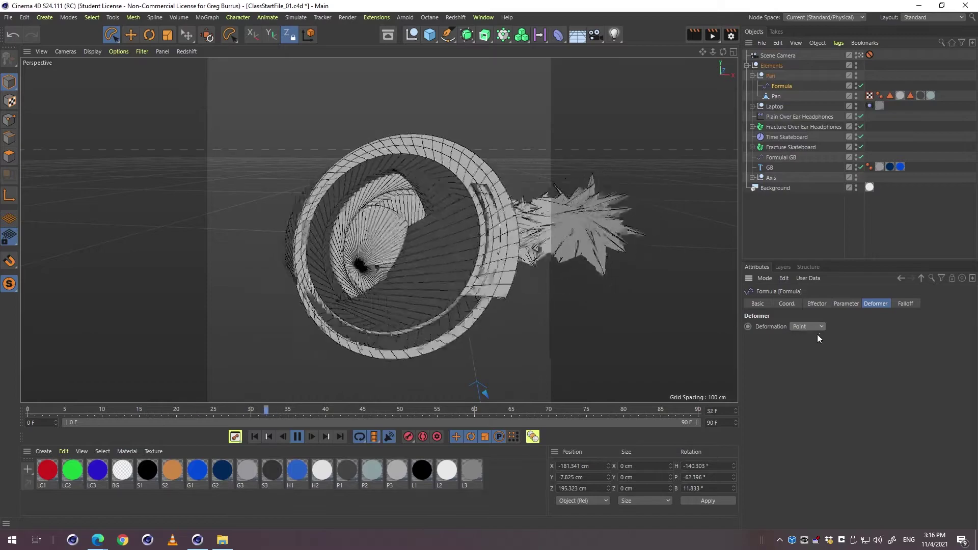
left_click(817, 324)
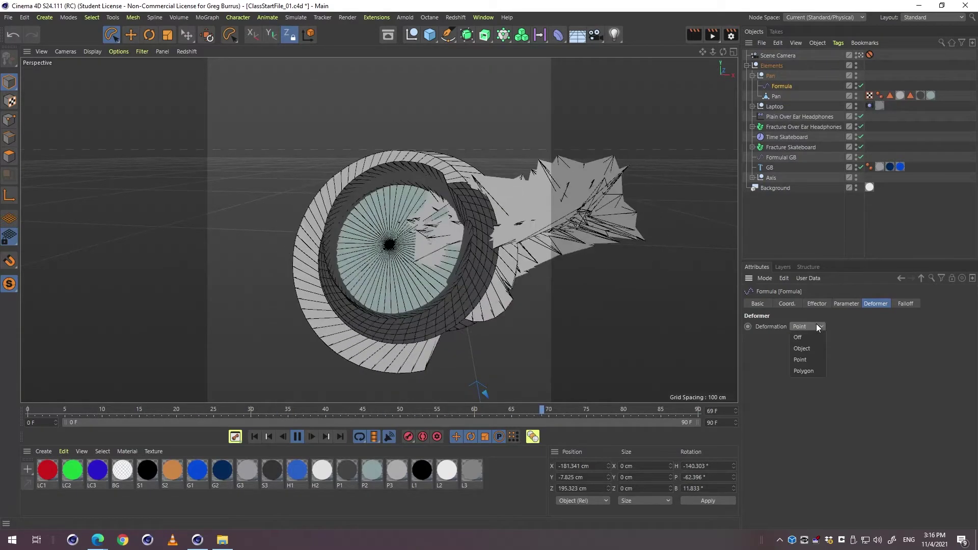
left_click(814, 370)
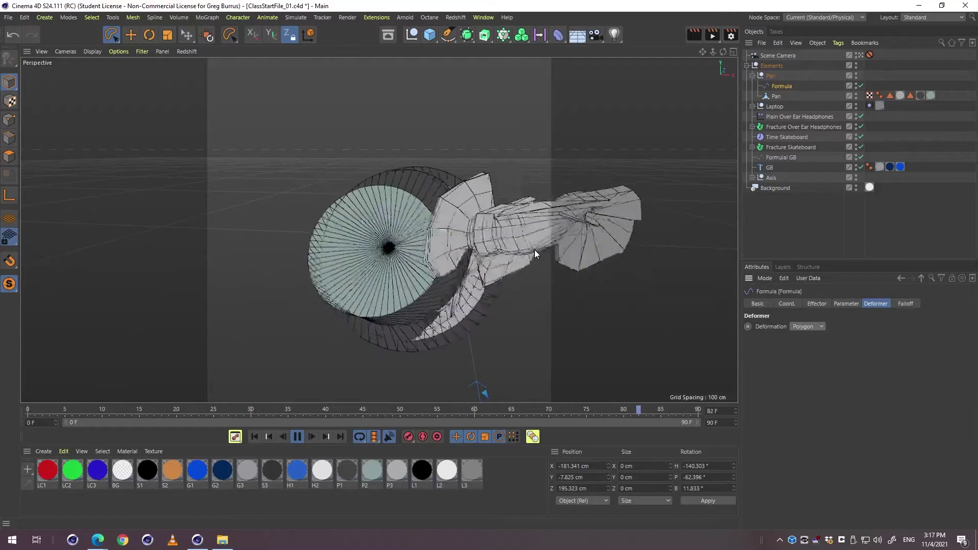
Pause the animation and compare the Formula effector's transform parameters with its deformation setting.
left_click(856, 304)
double_click(876, 303)
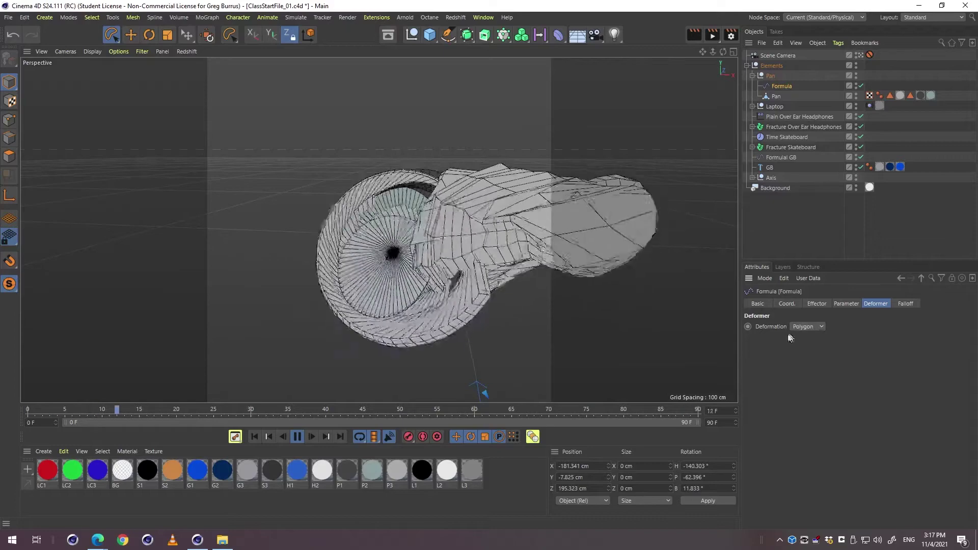
left_click(297, 437)
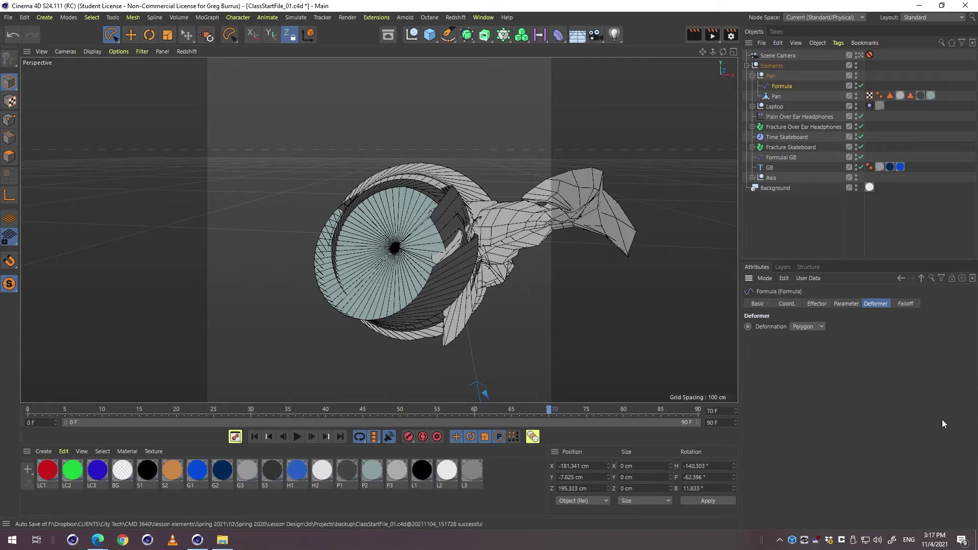
left_click(846, 304)
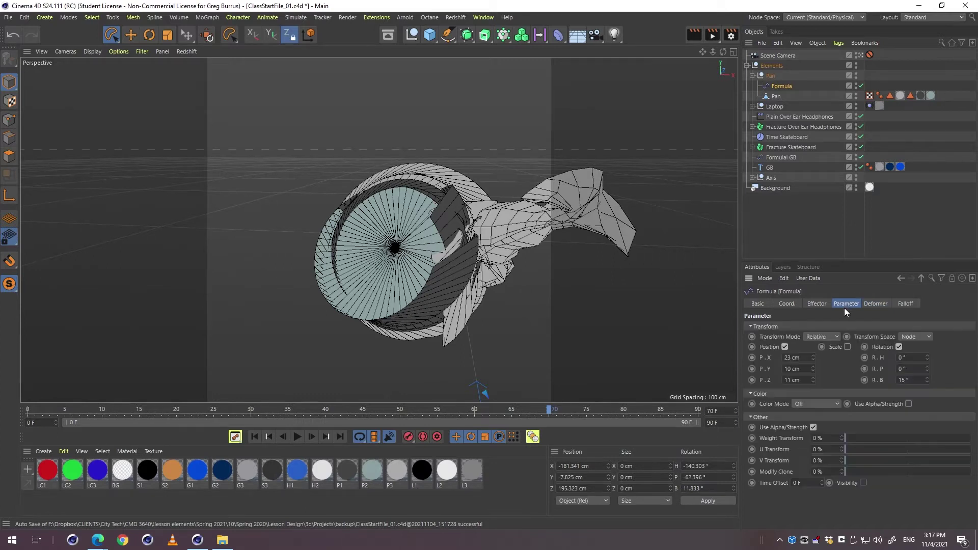
double_click(868, 304)
double_click(845, 308)
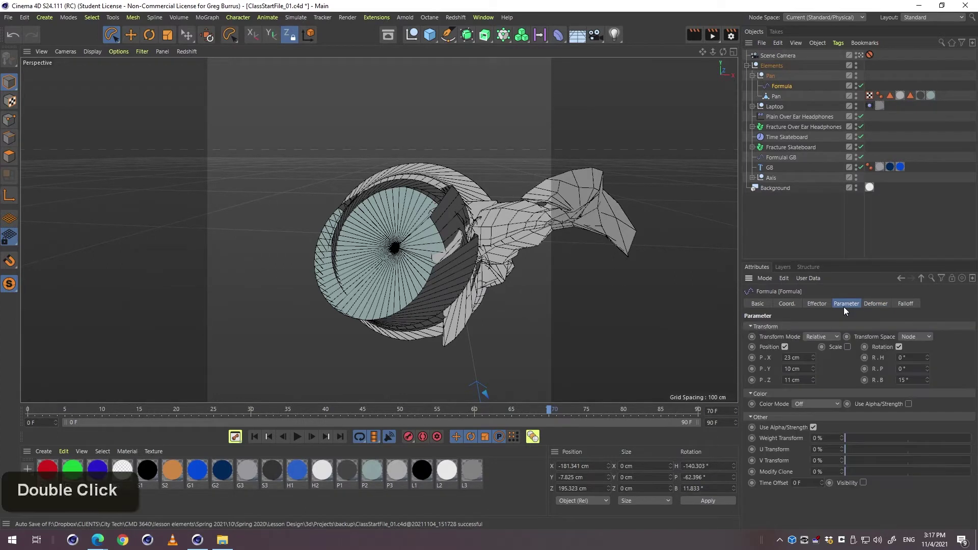
double_click(869, 305)
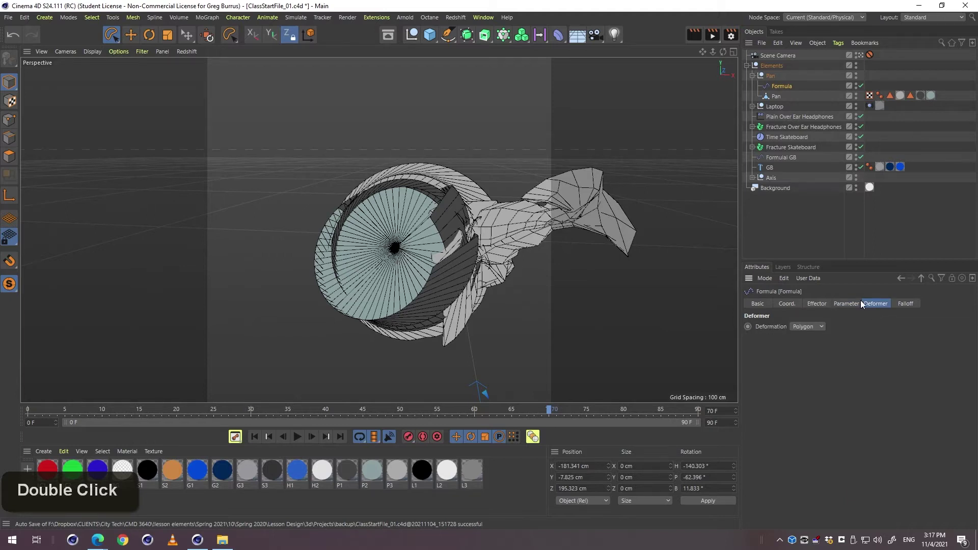
left_click(842, 304)
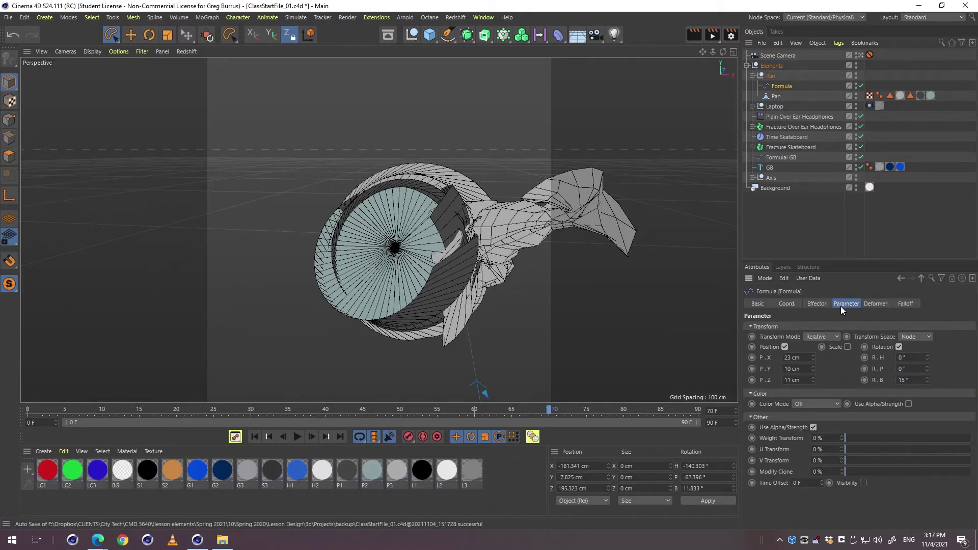
Play and stop the pan's animation, and scrub the timeline to frame 55.
left_click(295, 437)
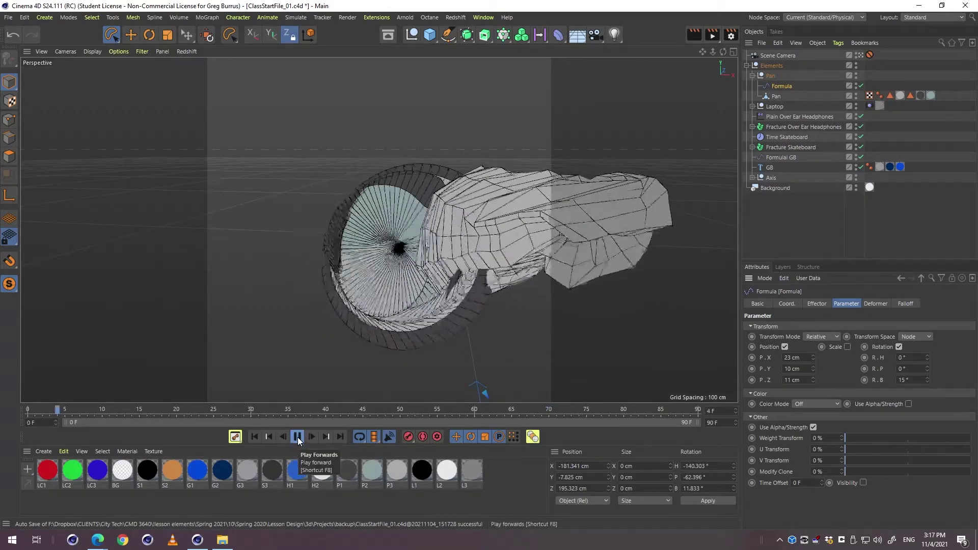
left_click(298, 437)
double_click(297, 437)
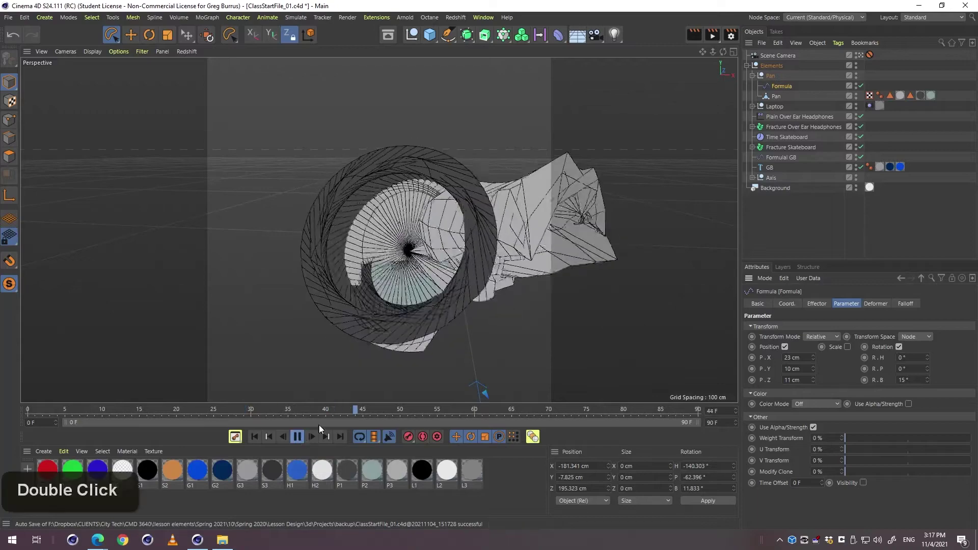
left_click_drag(347, 405, 317, 415)
left_click(297, 447)
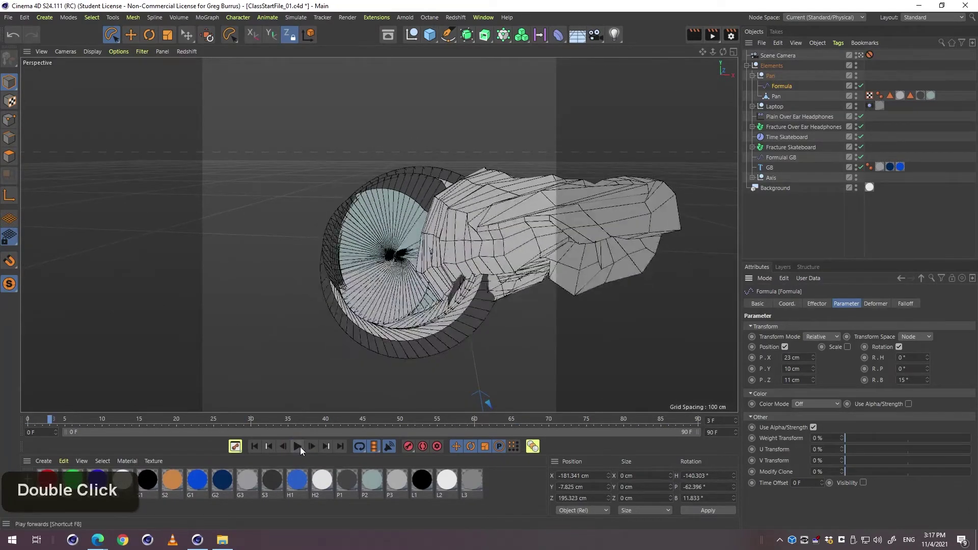
left_click_drag(326, 417, 437, 422)
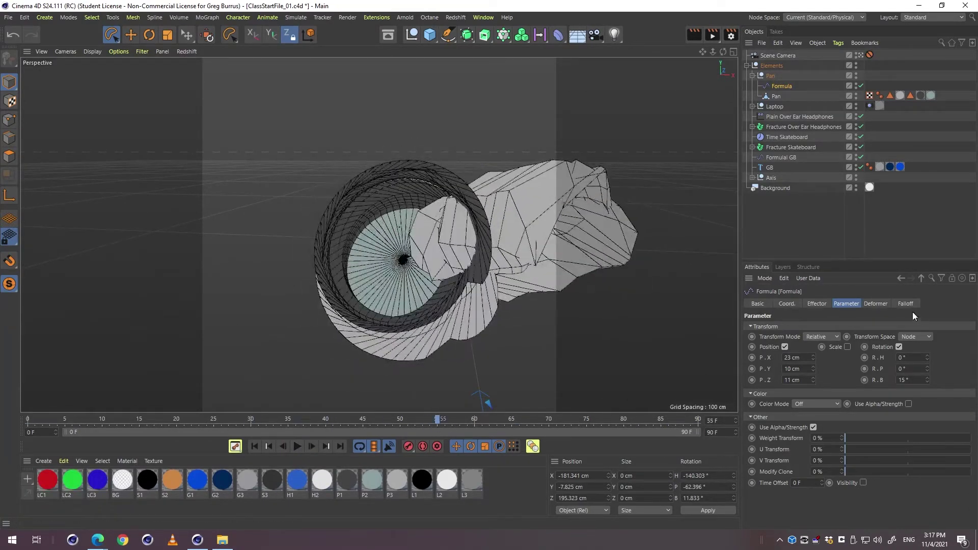
Review the Formula effector's deformation choices again and select the Pan polygon object it affects.
left_click(876, 303)
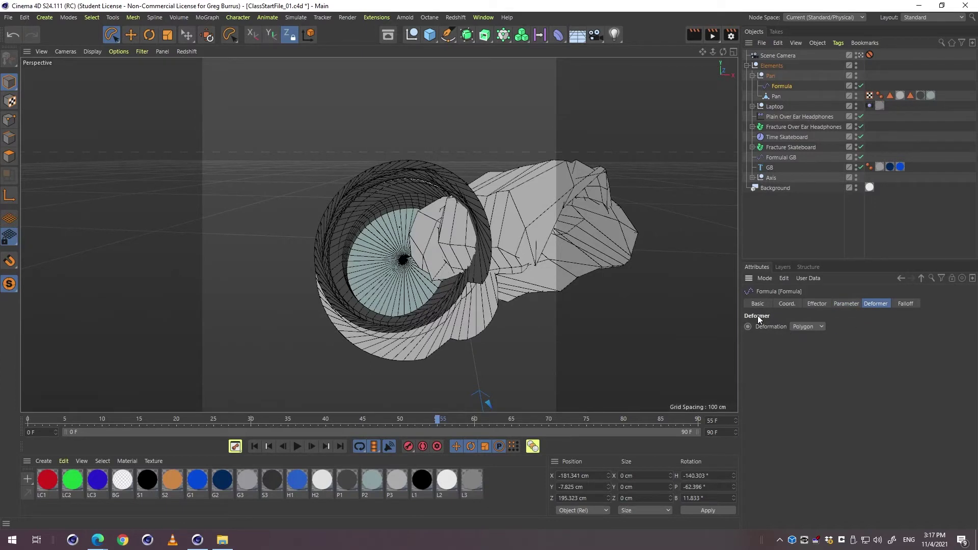
left_click(800, 326)
left_click(869, 345)
left_click(779, 99)
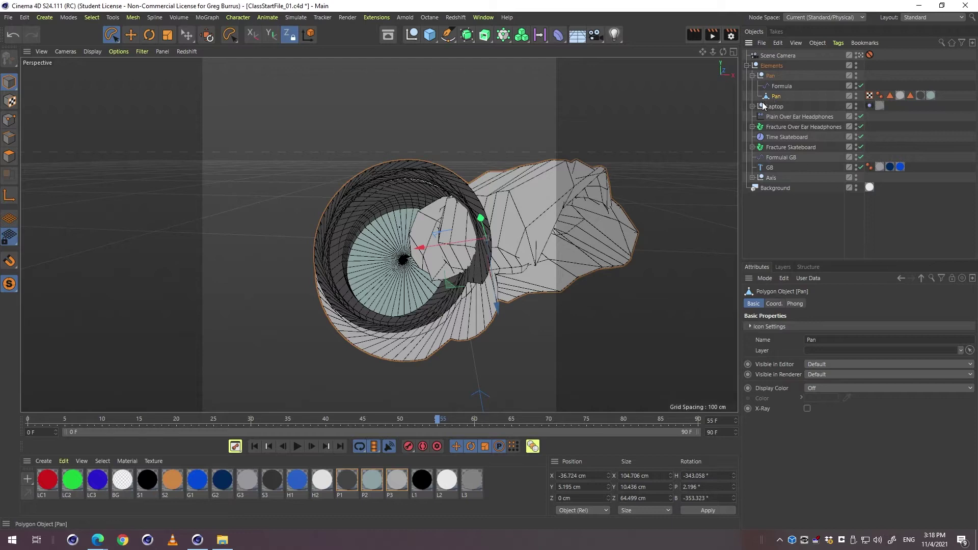
Undo the Polygon deformation and the trial position changes on the pan's Formula effector.
key("ctrl+z")
key("ctrl+z")
key("ctrl+z")
key("ctrl+z")
key("ctrl+z")
key("ctrl+z")
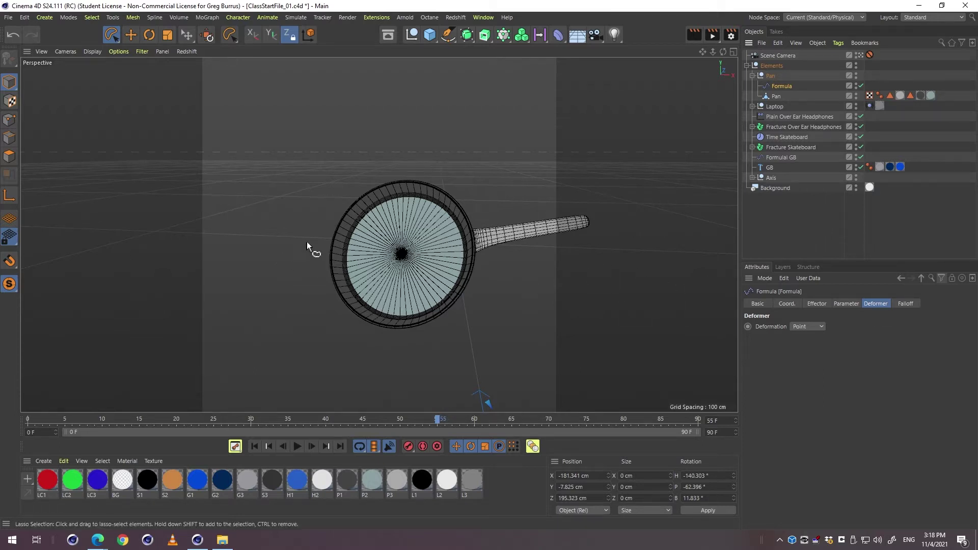
Switch off viewport solo so the whole scene is shown, and select the Pan null.
left_click(9, 283)
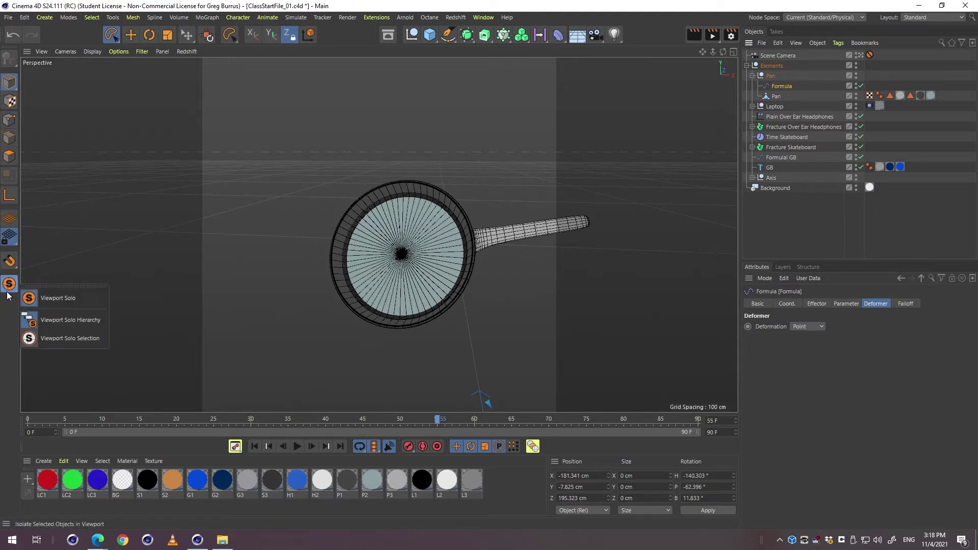
left_click(48, 299)
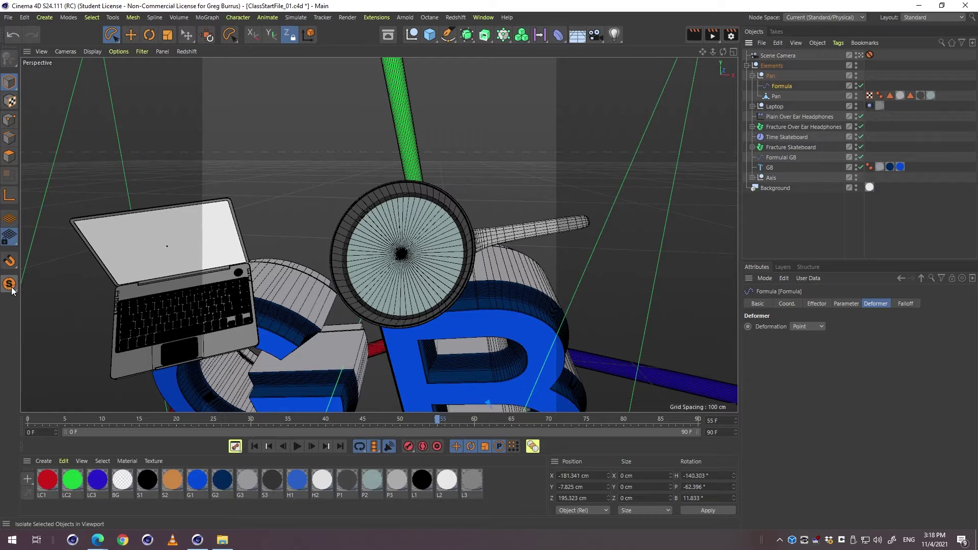
left_click(772, 76)
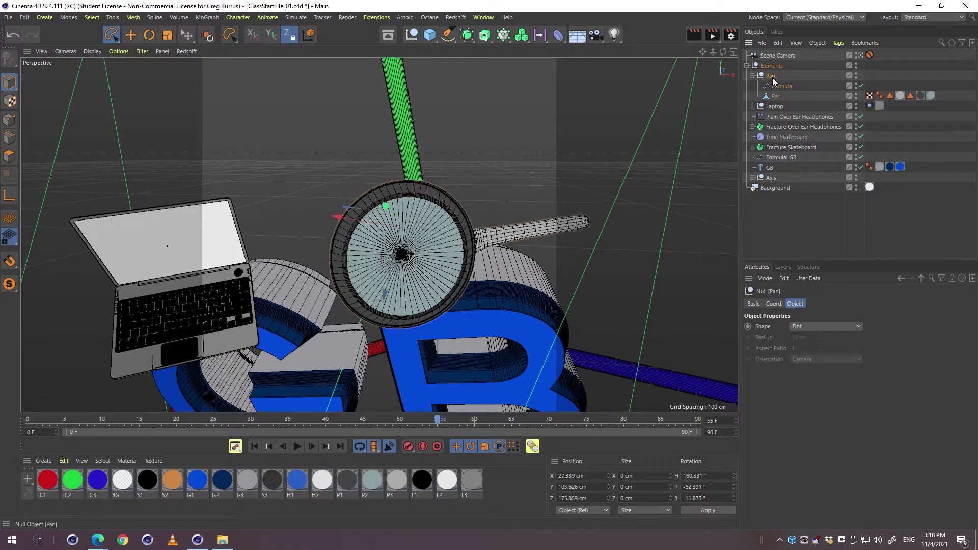
Isolate the Pan null and its children with Viewport Solo Hierarchy, and switch solo off to show the whole scene.
left_click(10, 287)
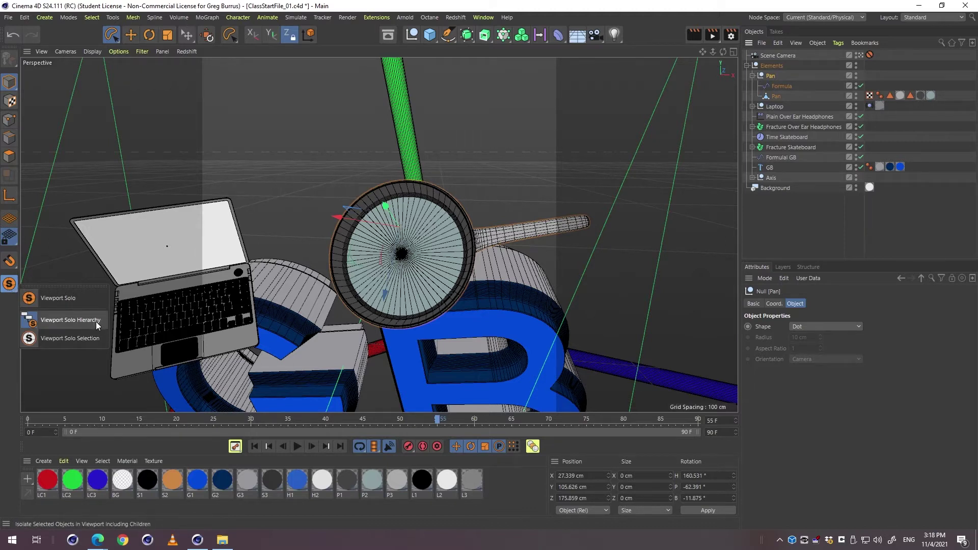
left_click(76, 318)
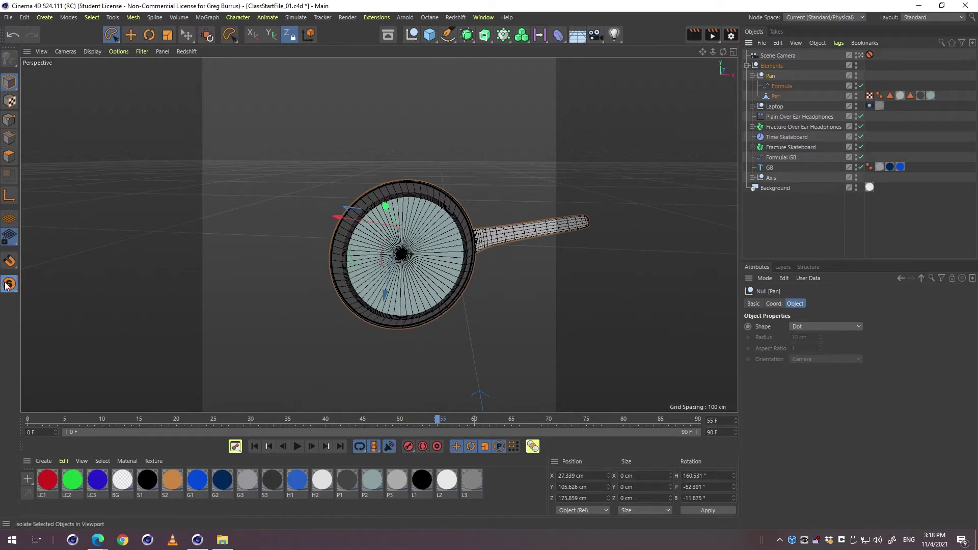
left_click_drag(9, 284, 95, 328)
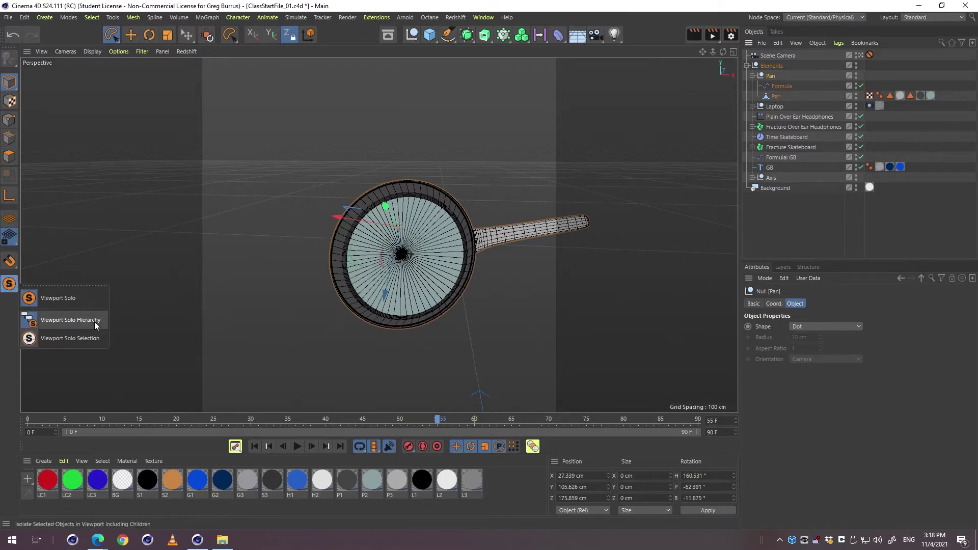
left_click(57, 298)
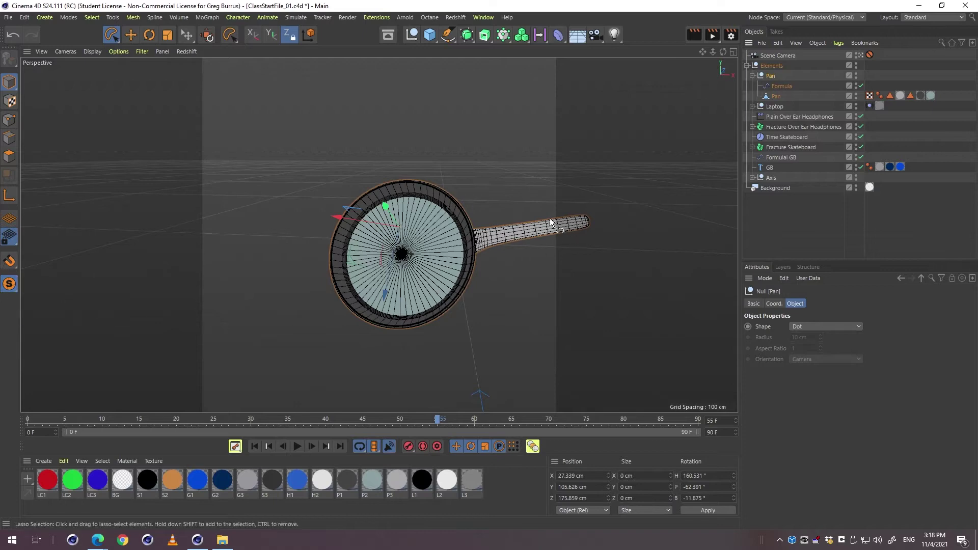
left_click(9, 284)
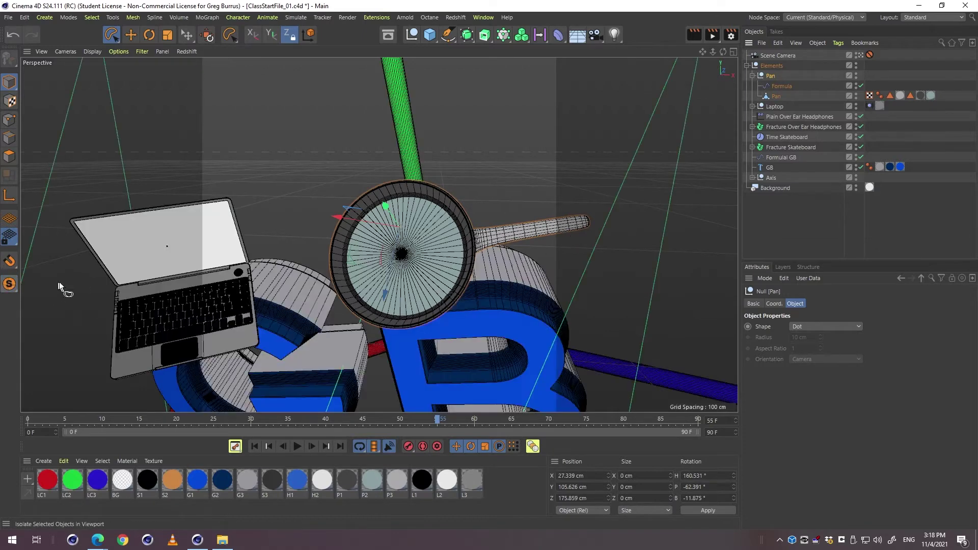
Play the animation and set the Deformation of the pan's Formula effector to Object.
left_click(298, 447)
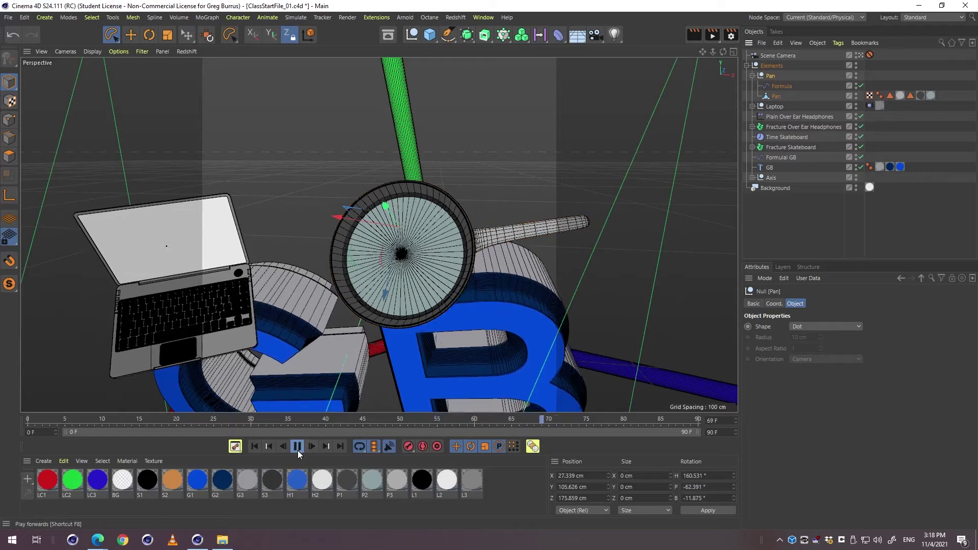
left_click(775, 97)
left_click(781, 86)
left_click(876, 304)
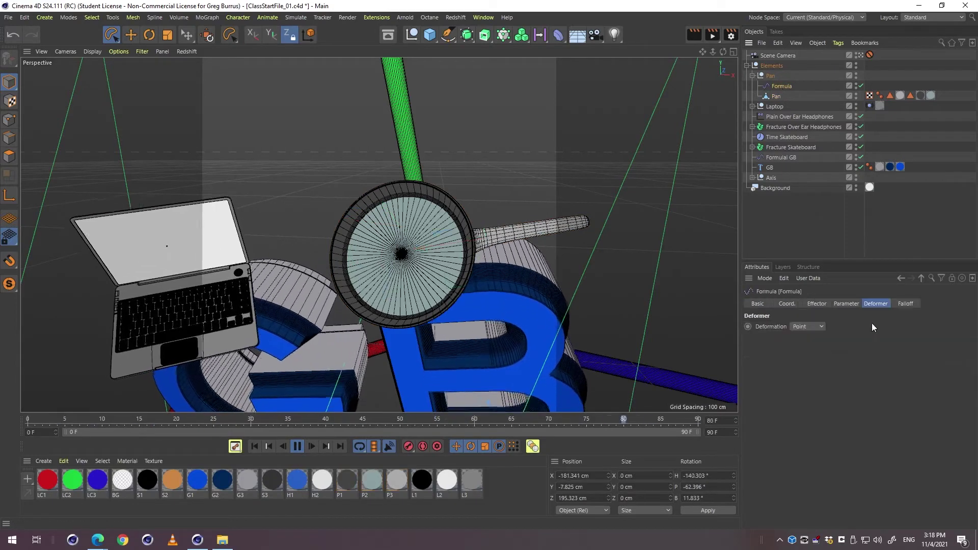
left_click(815, 327)
left_click(813, 350)
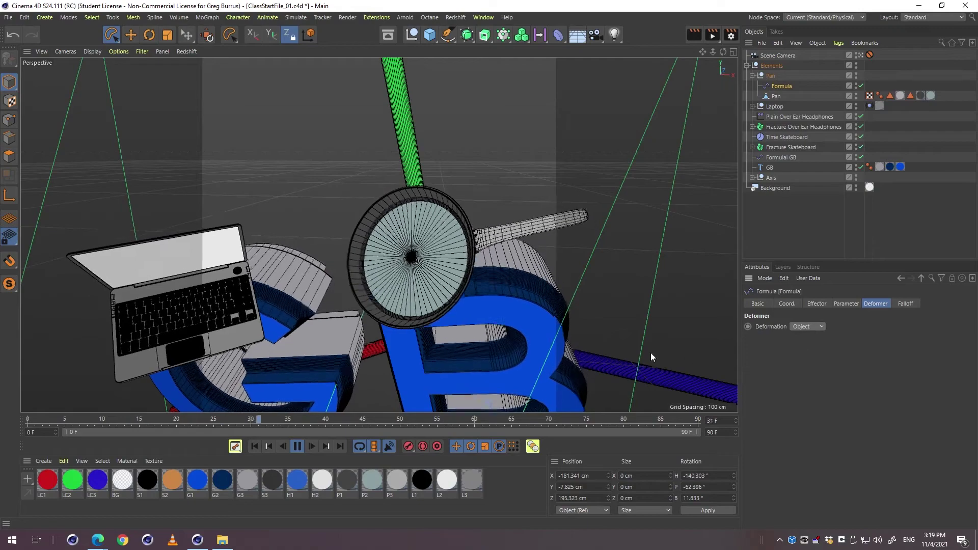
key("3")
left_click_drag(422, 289, 457, 252)
key("1")
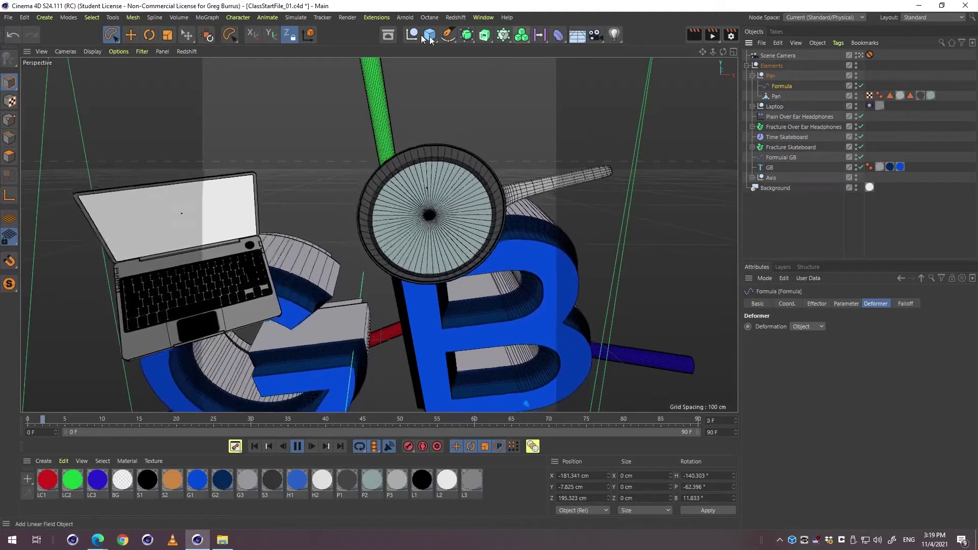
Review the available MoGraph effectors and locate the Formula effector among them.
left_click(215, 19)
mouse_move(217, 35)
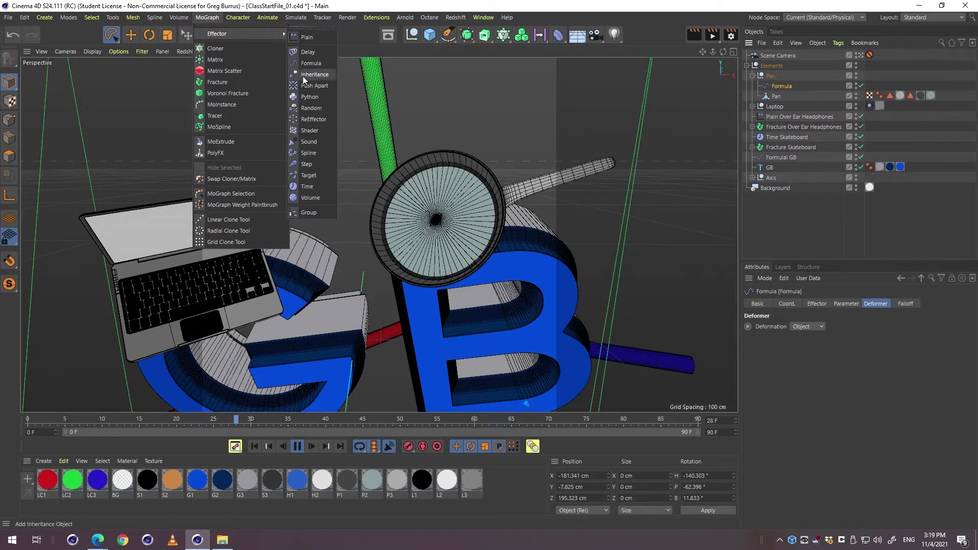
left_click(377, 23)
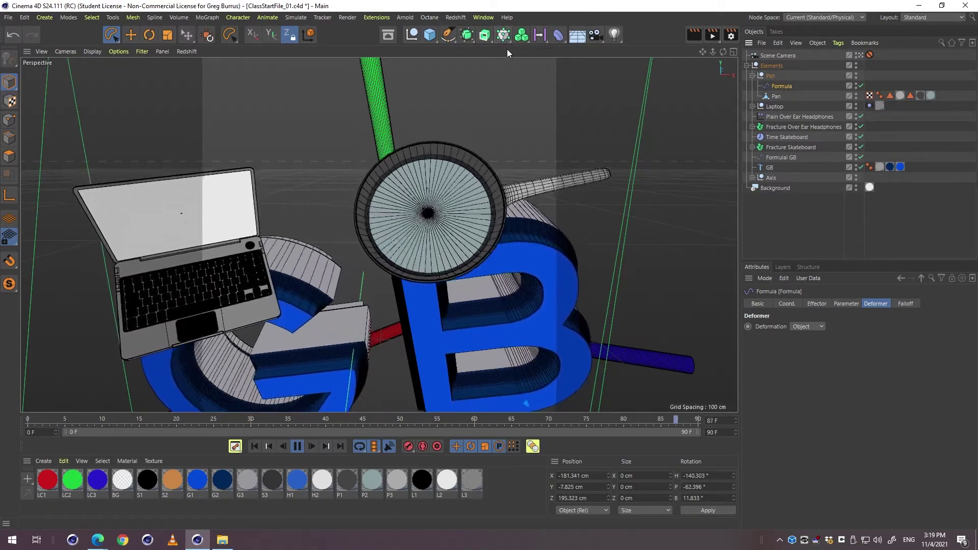
key("alt")
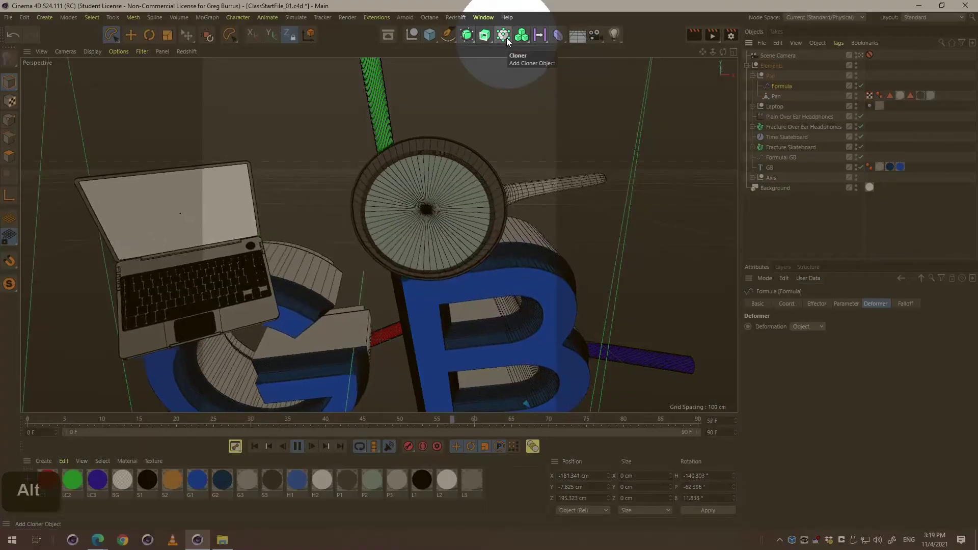
left_click(506, 40, "alt")
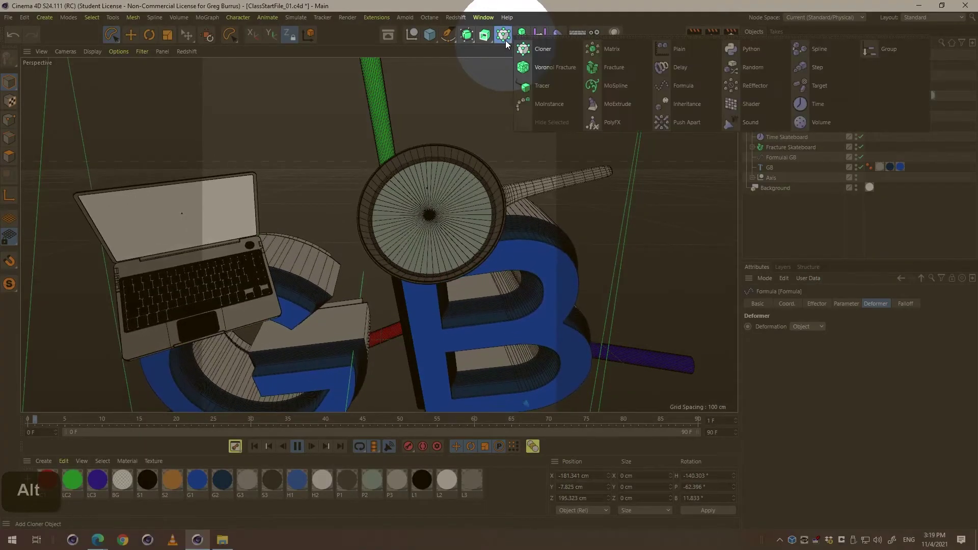
key("F10")
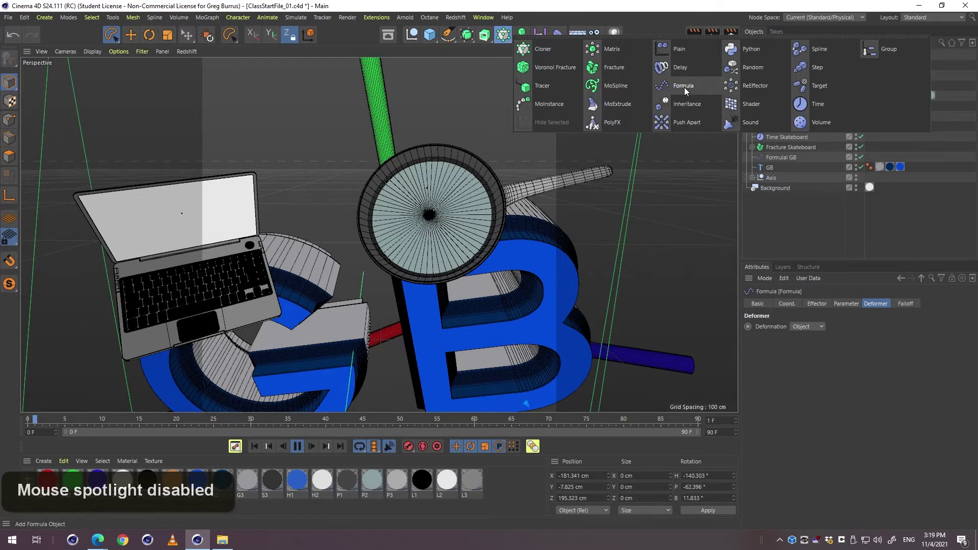
left_click(685, 87)
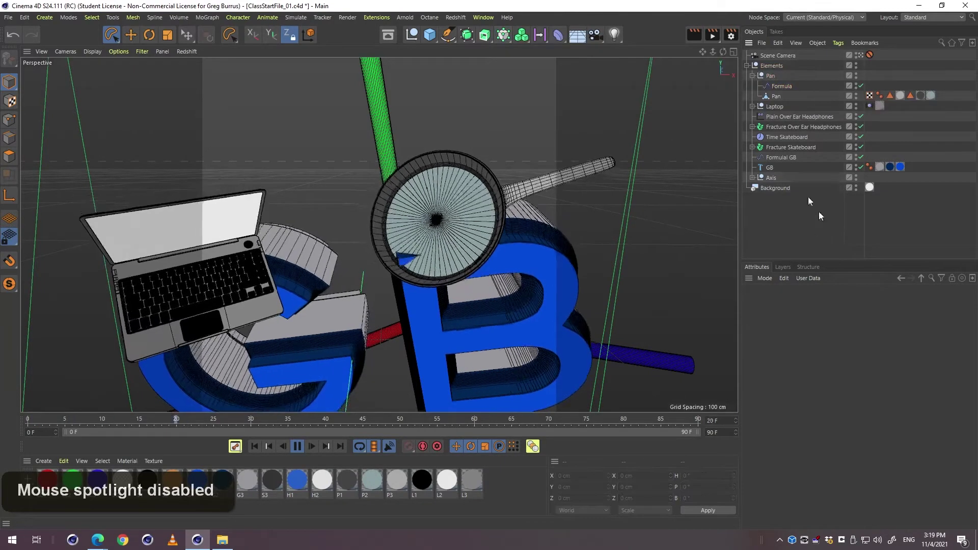
Check the contents of the Pan null and add a new null object to the scene.
left_click(768, 77)
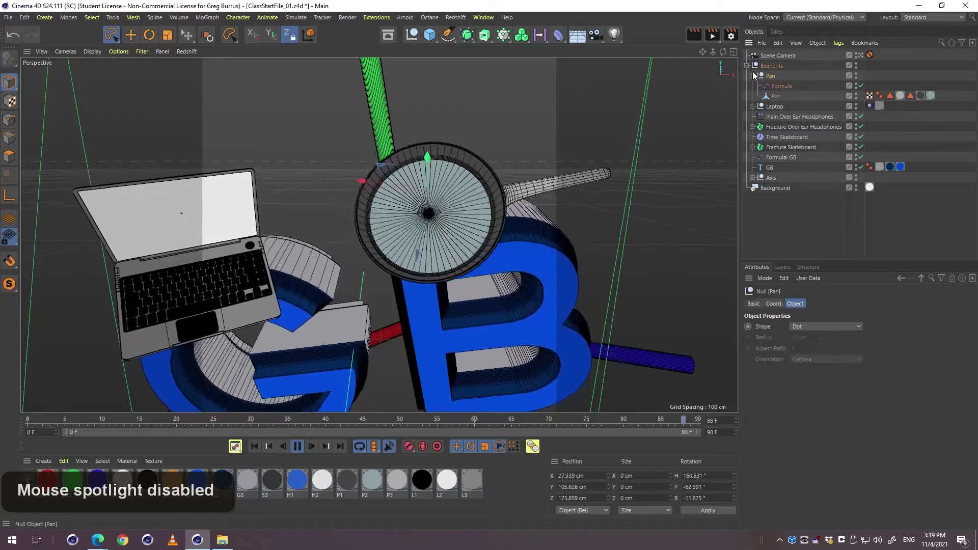
left_click(753, 76)
left_click(753, 77)
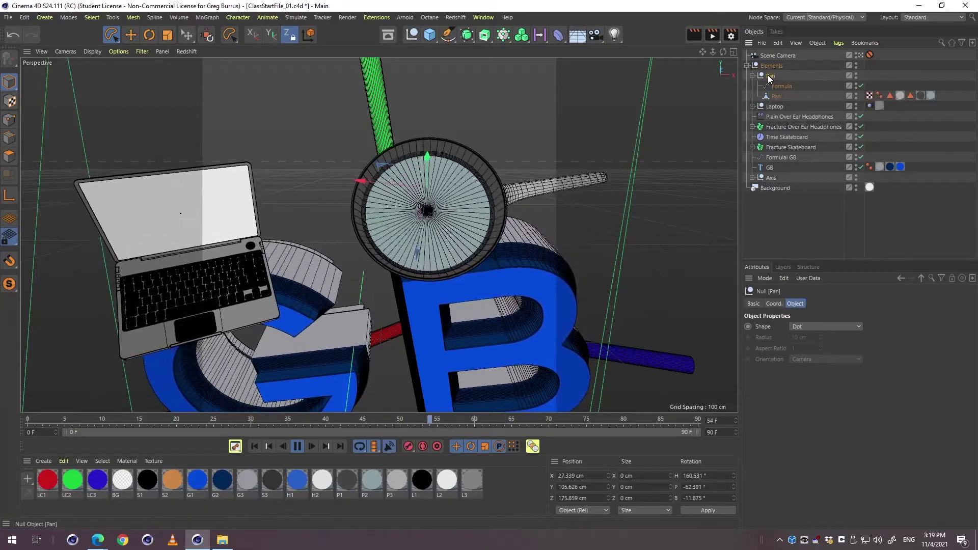
left_click(413, 40)
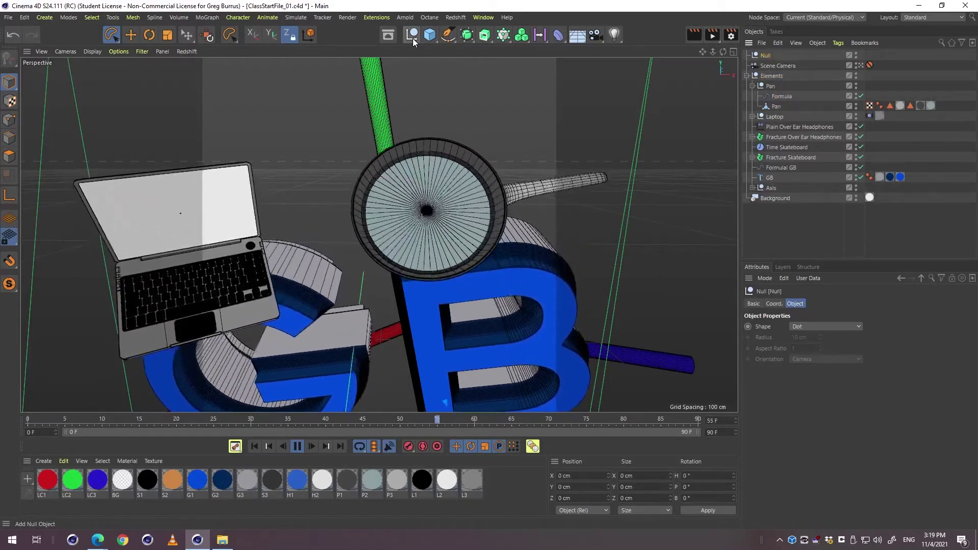
left_click(45, 18)
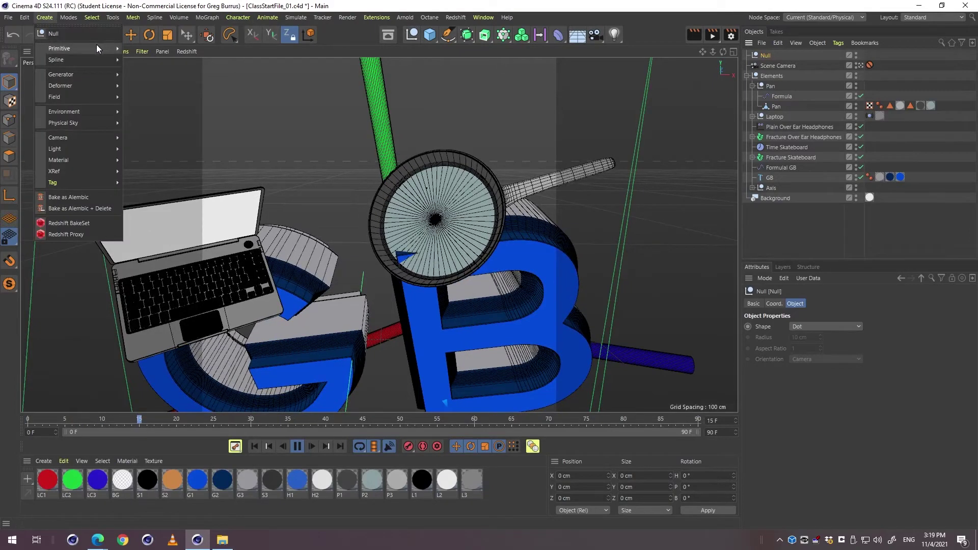
left_click(669, 6)
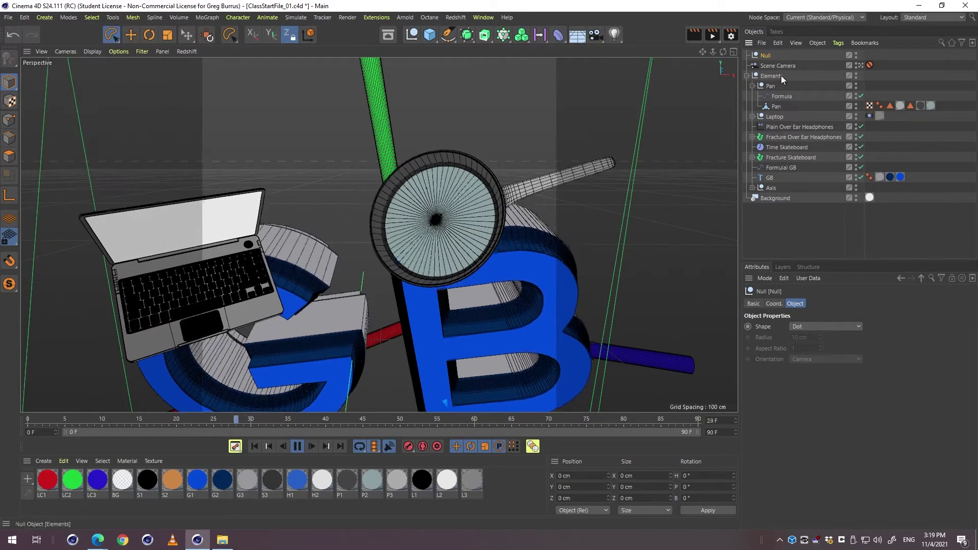
Review the Deformation choices of the pan's Formula effector once more, and stop the playback.
left_click(777, 107)
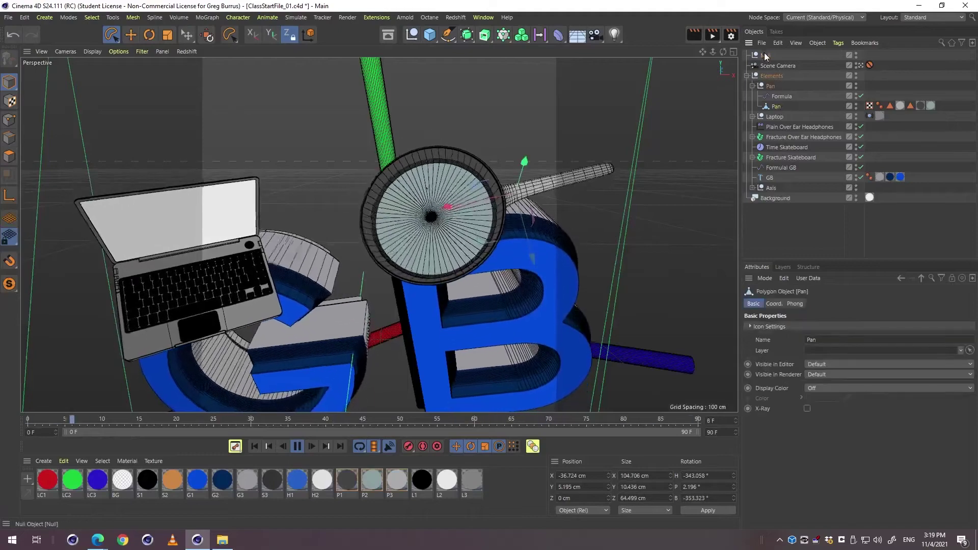
left_click(784, 99)
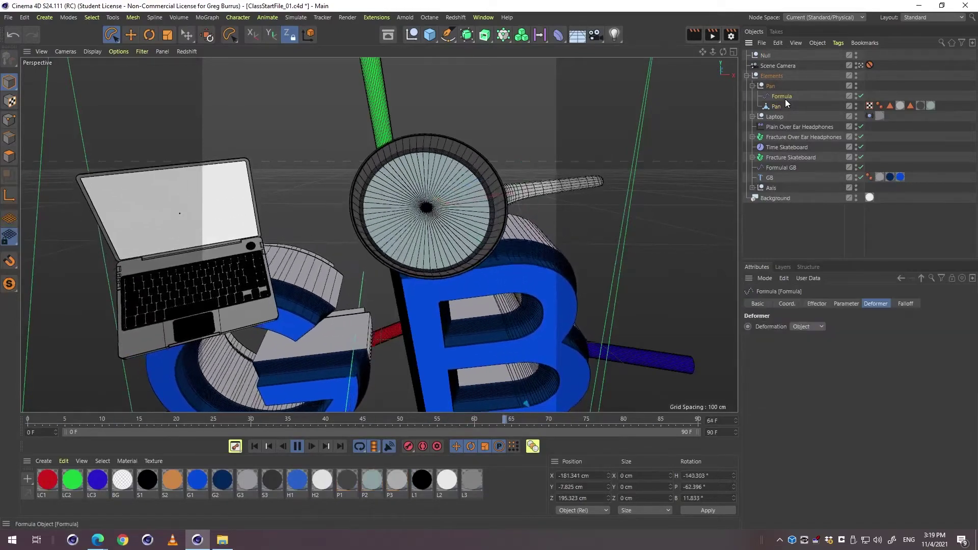
left_click(811, 329)
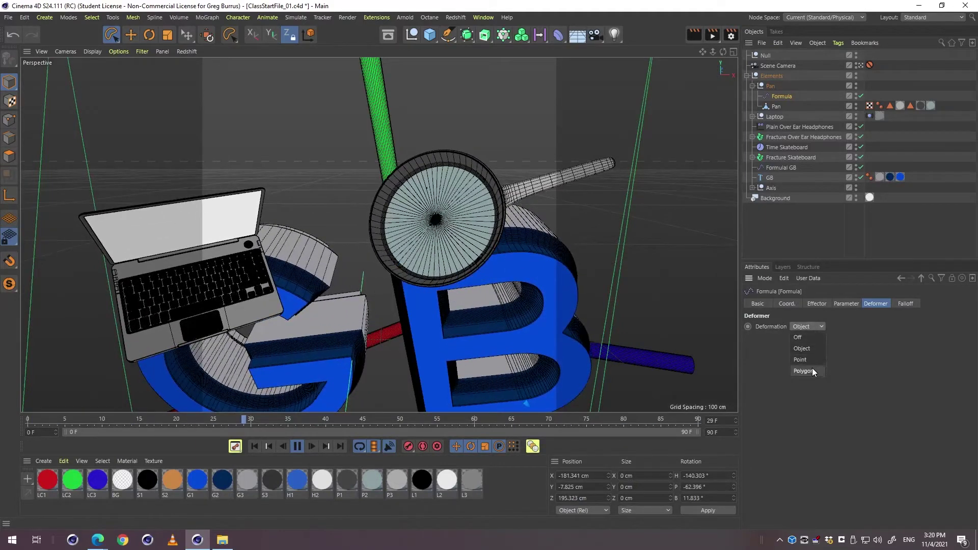
left_click(839, 391)
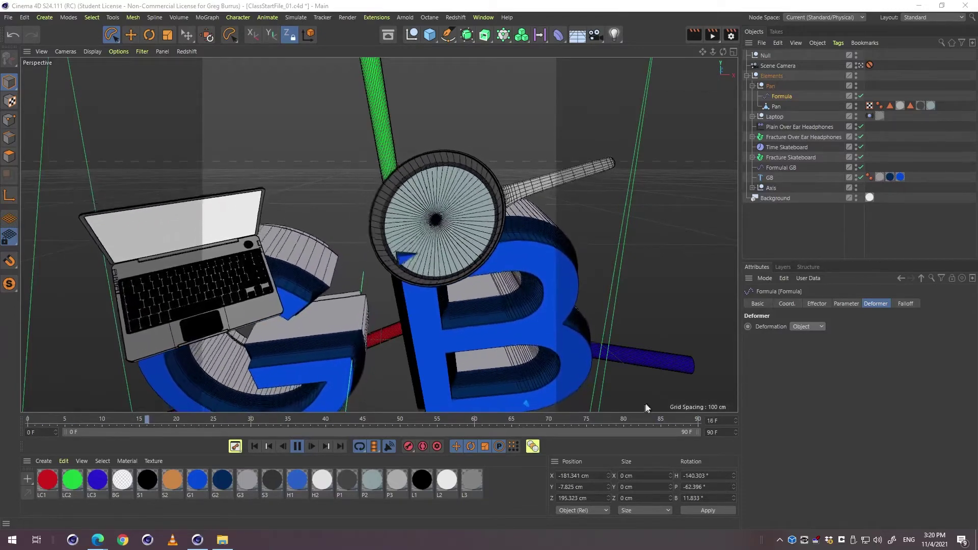
left_click(297, 446)
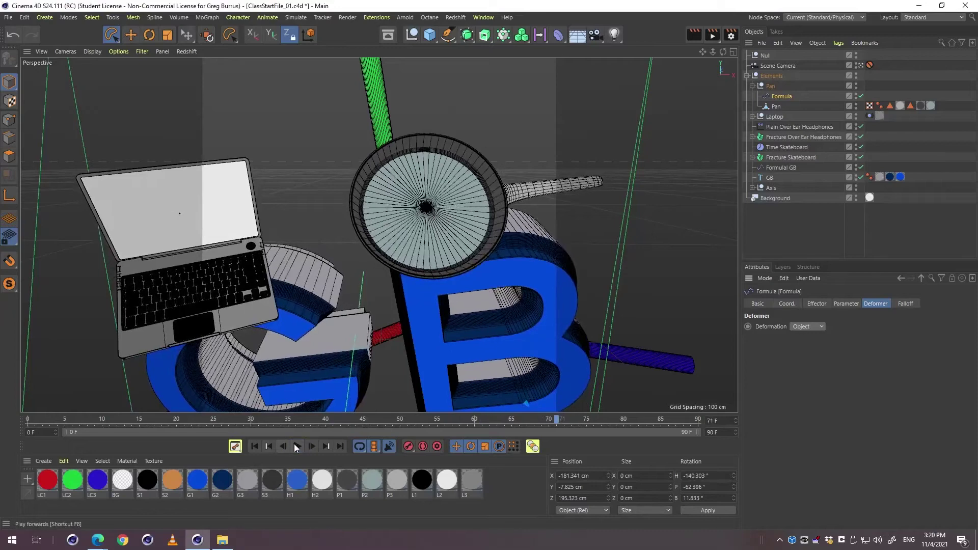
Collapse the Pan group, expand the Laptop group, and examine its Button & Trackpad, Lid, Body and Keys nulls.
left_click(752, 87)
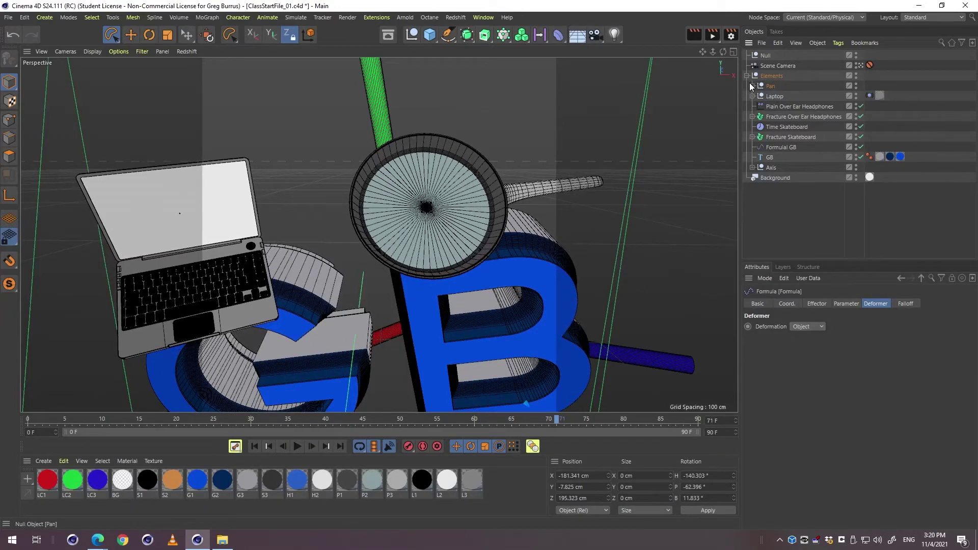
left_click(775, 97)
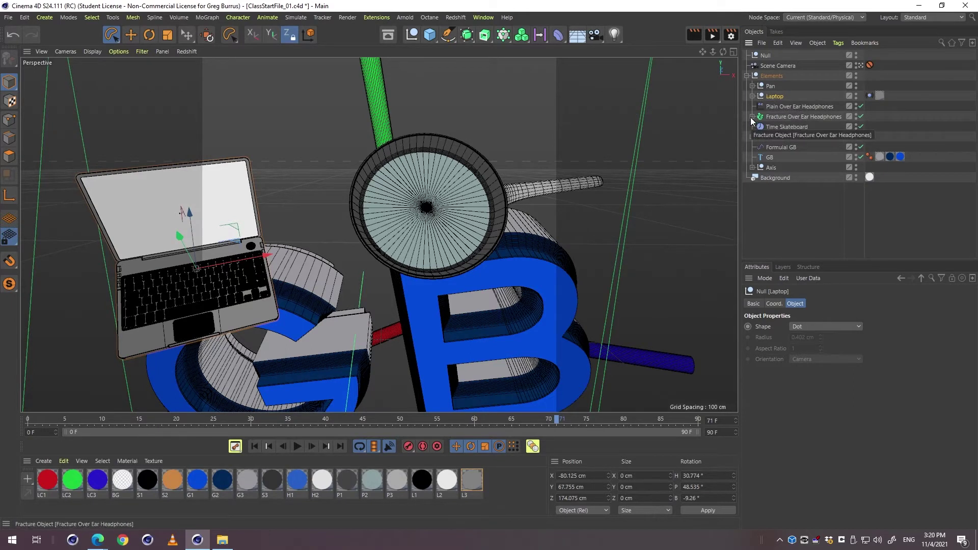
left_click(752, 97)
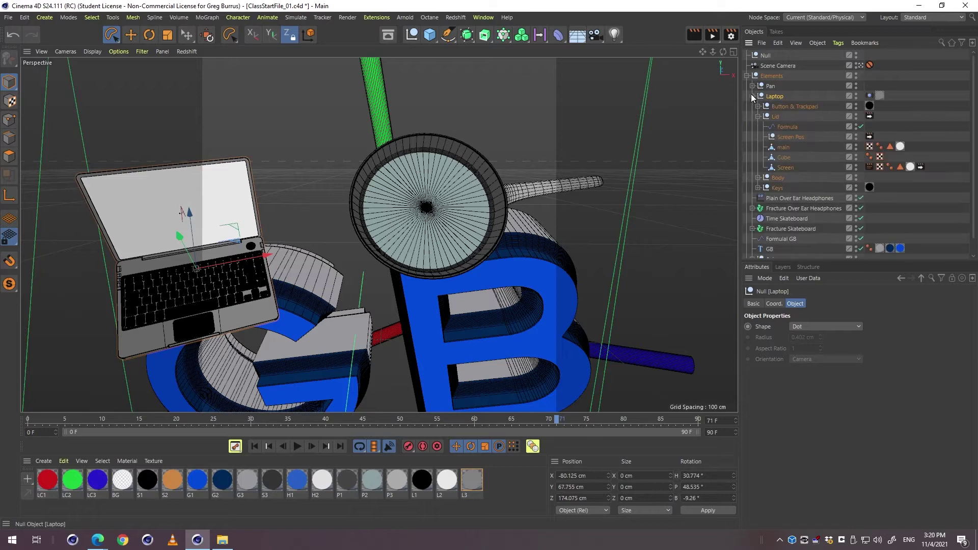
left_click(778, 107)
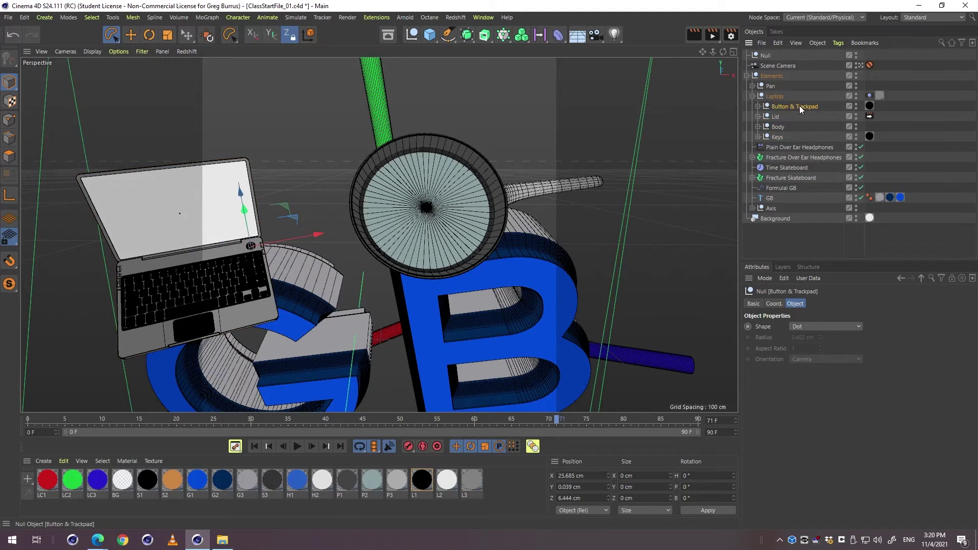
left_click(775, 117)
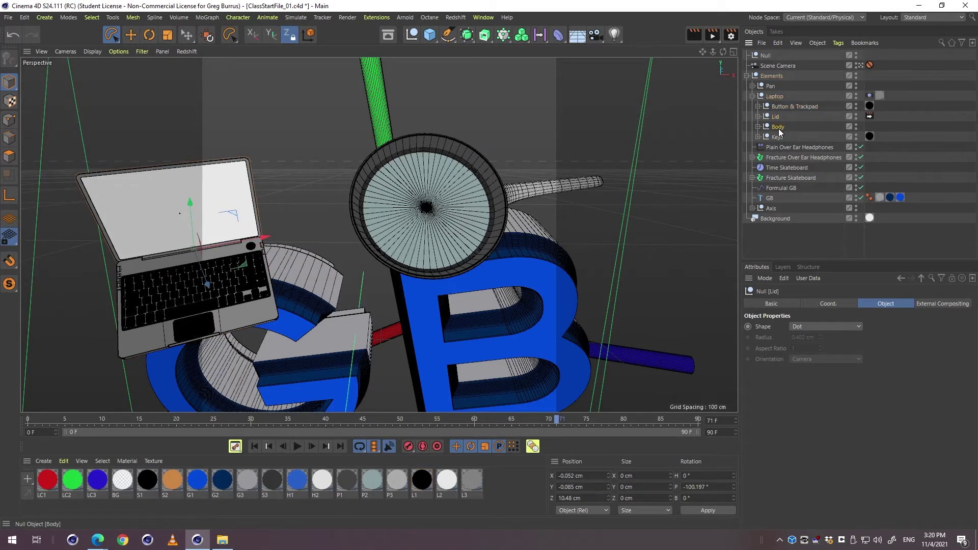
left_click(777, 127)
left_click(775, 137)
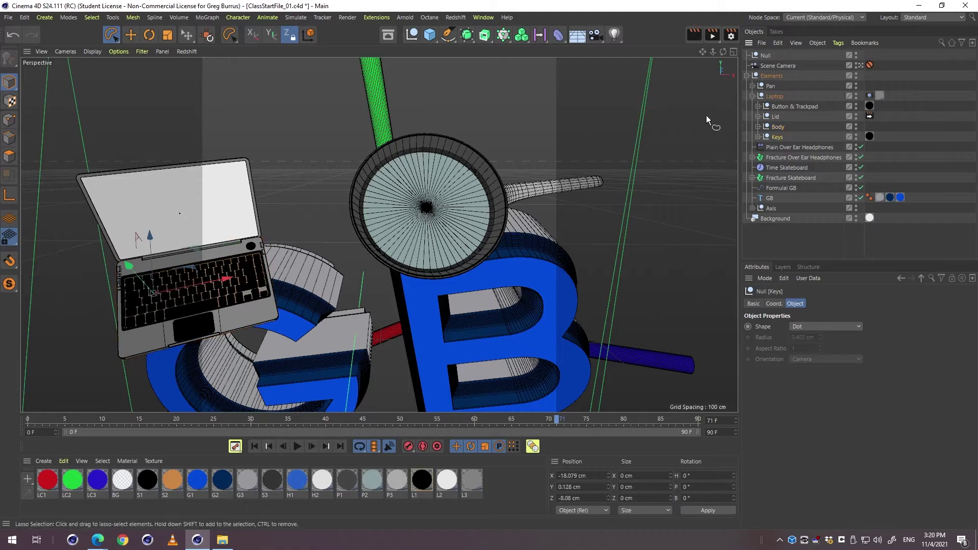
Select the whole Laptop null, try Viewport Solo Hierarchy on it, and examine the laptop within the scene.
left_click(102, 189)
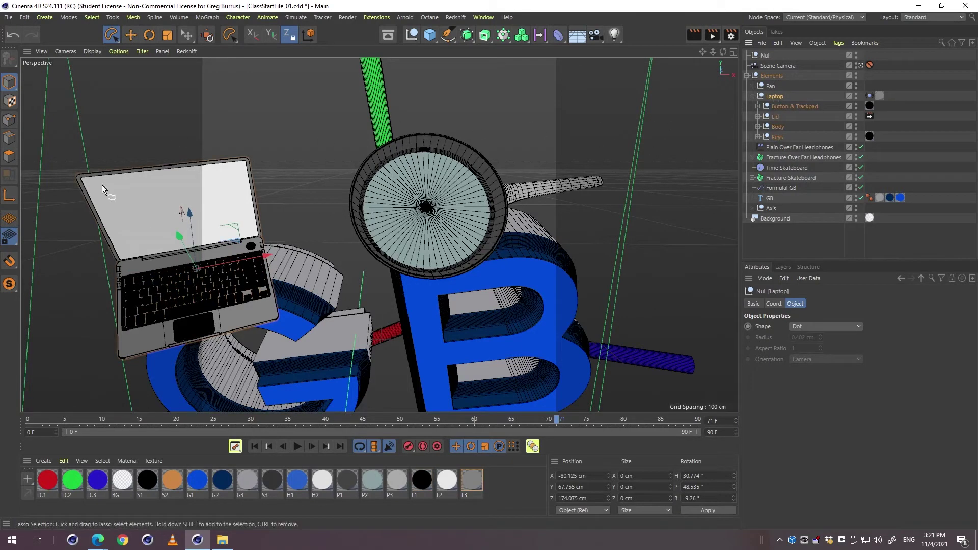
middle_click(161, 254)
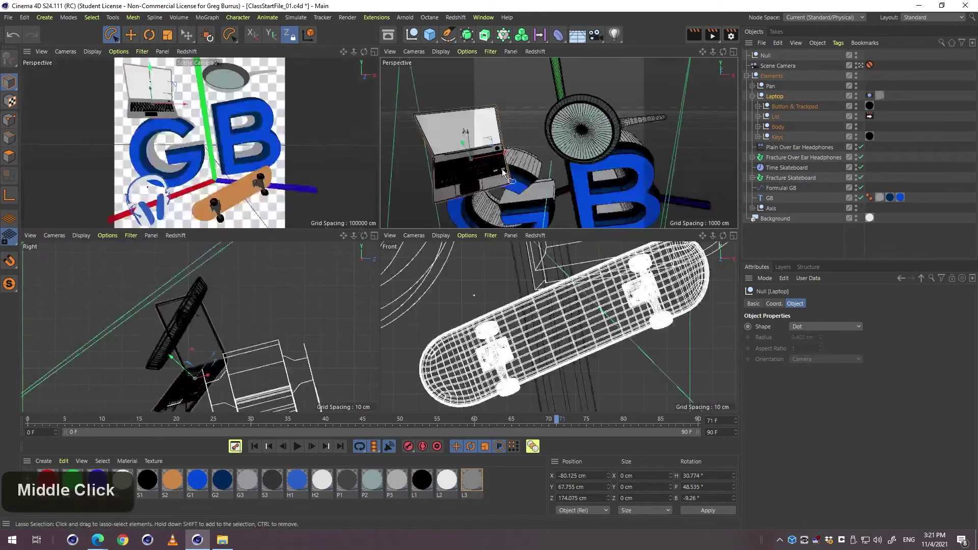
middle_click(502, 173)
left_click_drag(9, 283, 77, 320)
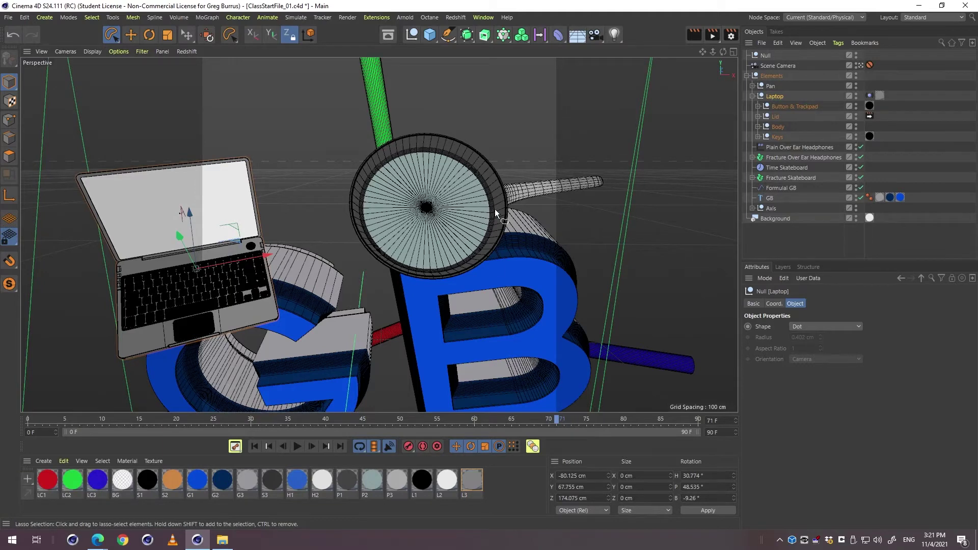
left_click(358, 185)
key("1")
left_click_drag(359, 186, 453, 185)
left_click(775, 96)
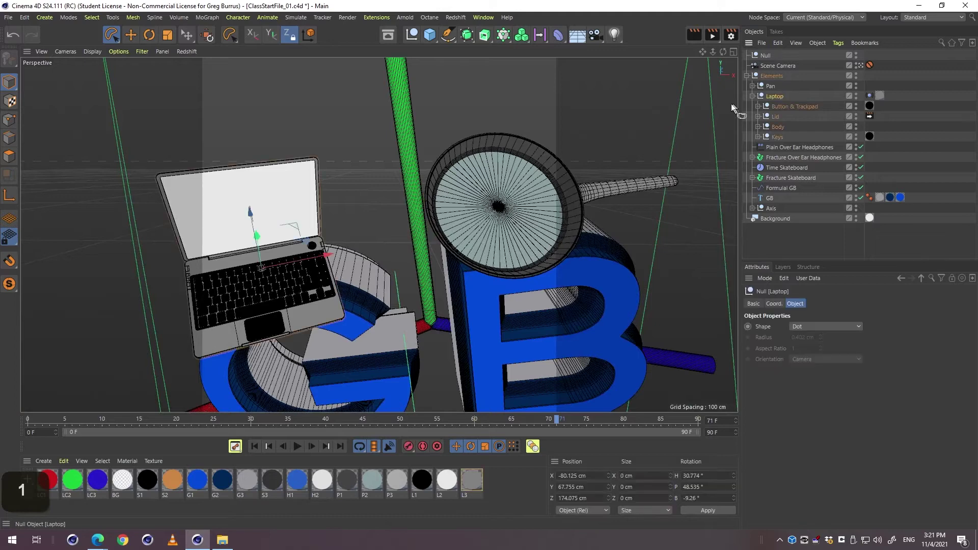
Isolate the Laptop null together with all its children using Viewport Solo Hierarchy, and examine the isolated laptop.
left_click(13, 285)
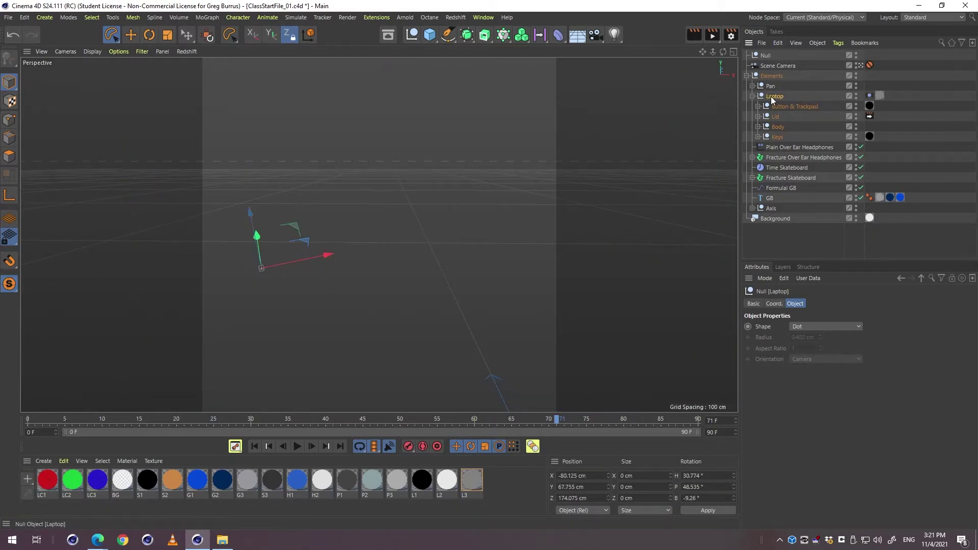
left_click(9, 283)
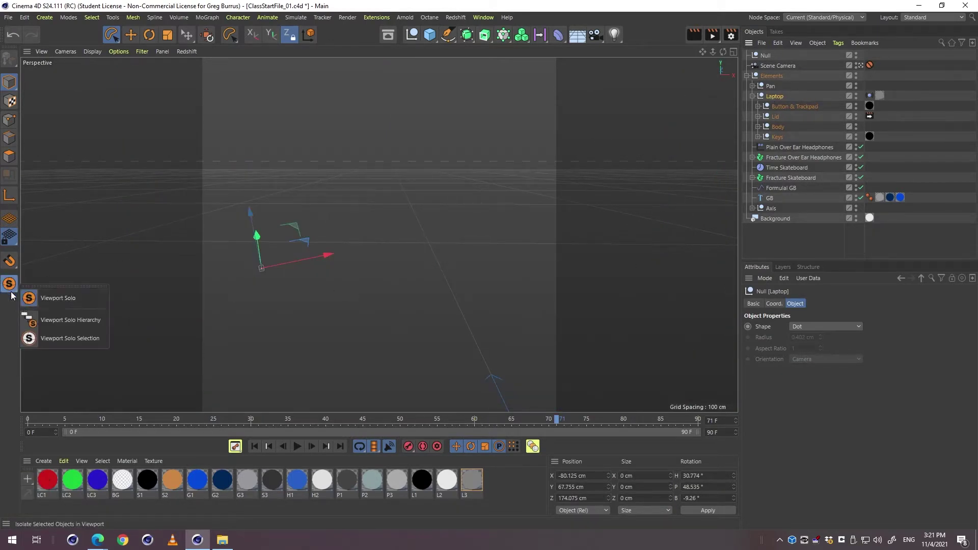
left_click(63, 322)
key("1")
mouse_move(373, 211)
left_mouse_down()
mouse_move(474, 202)
mouse_move(380, 236)
mouse_move(369, 220)
left_mouse_up()
key("2")
key("3")
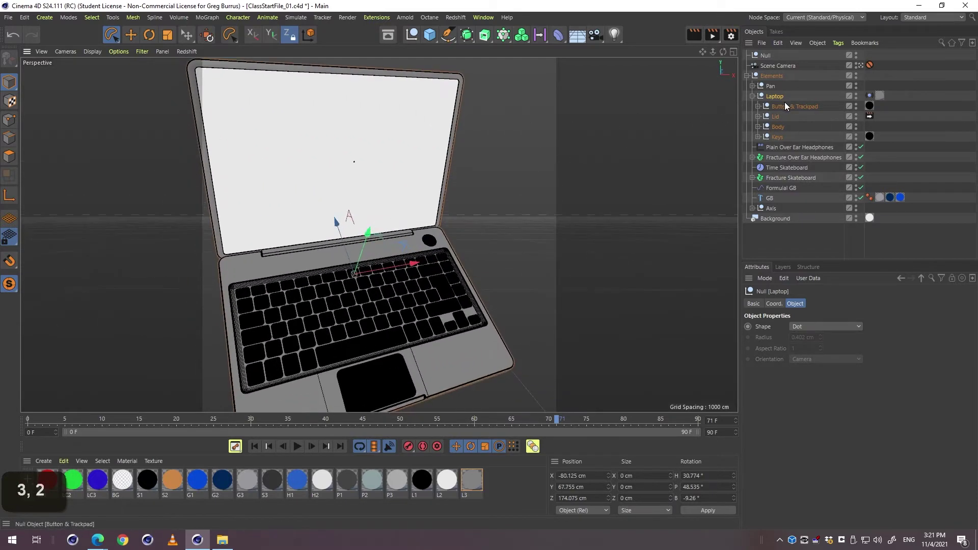
key("1")
left_click_drag(463, 199, 485, 152)
key("3")
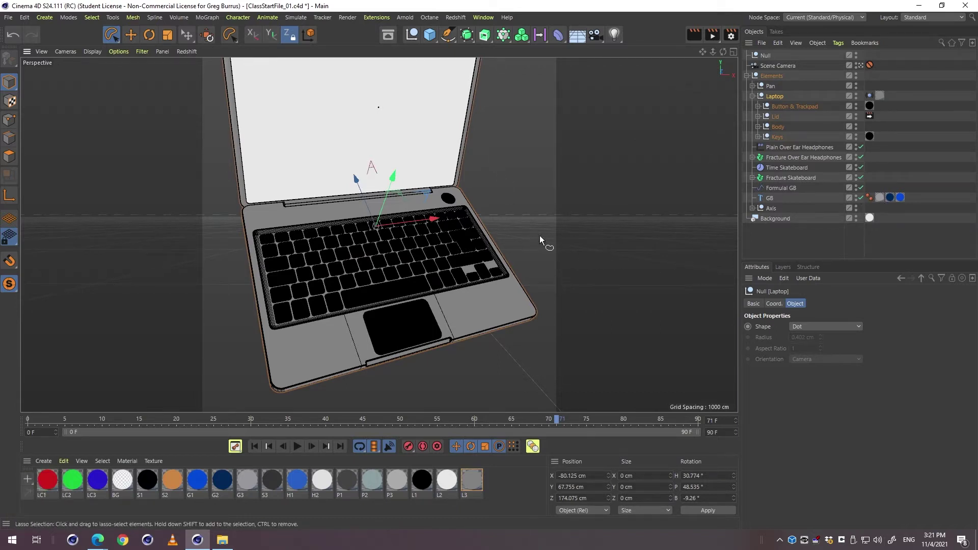
Play the animation, watch the isolated laptop's rotation from several angles, and show the settings of the Laptop's Vibrate tag.
left_click(297, 447)
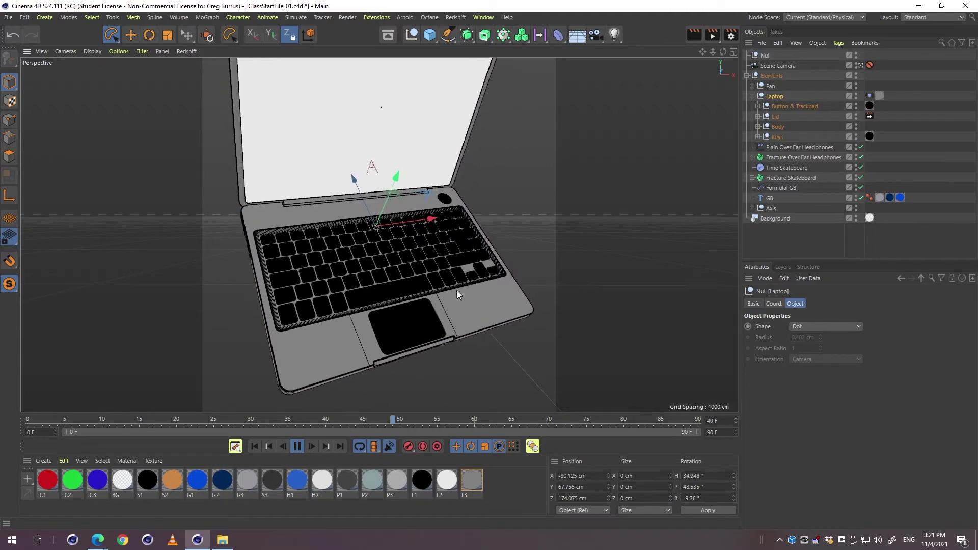
left_click_drag(457, 290, 483, 275)
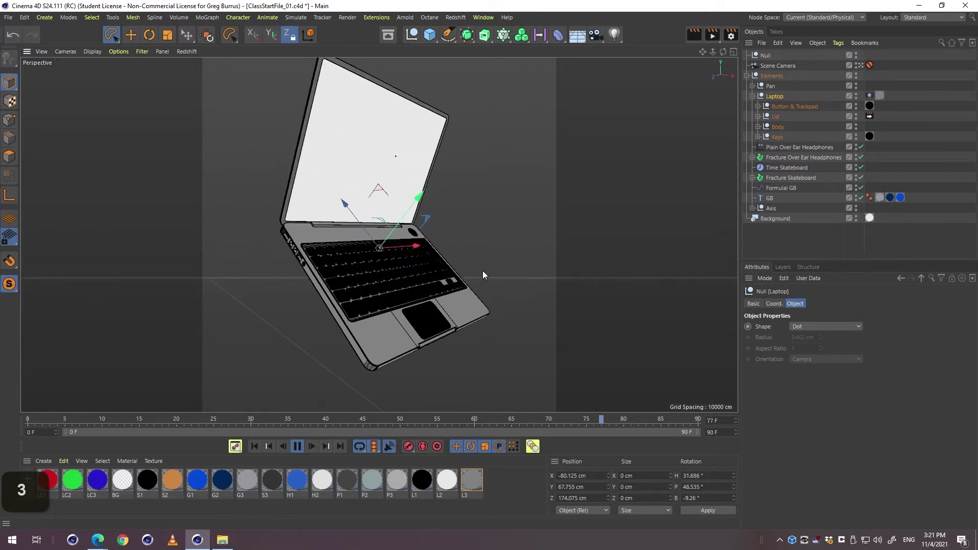
left_click_drag(492, 272, 470, 291)
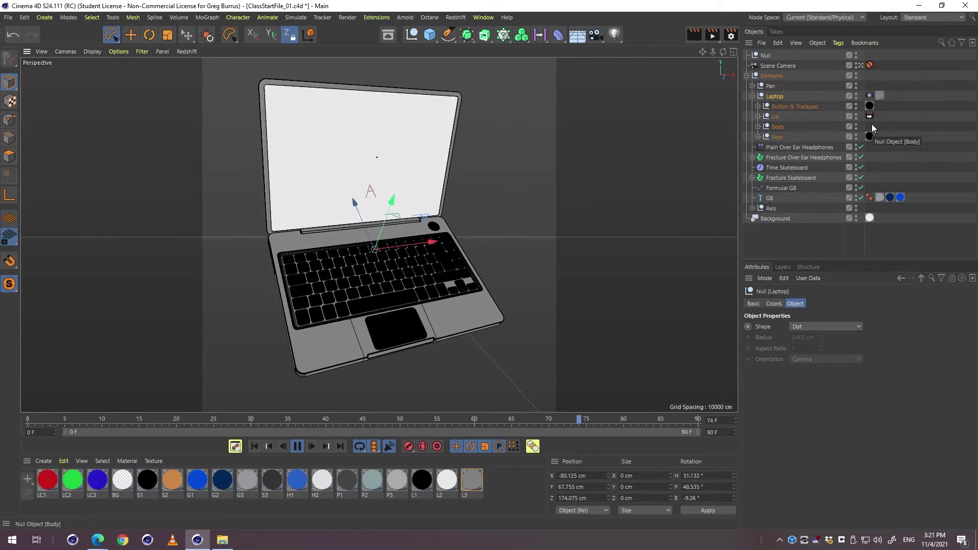
left_click(870, 96)
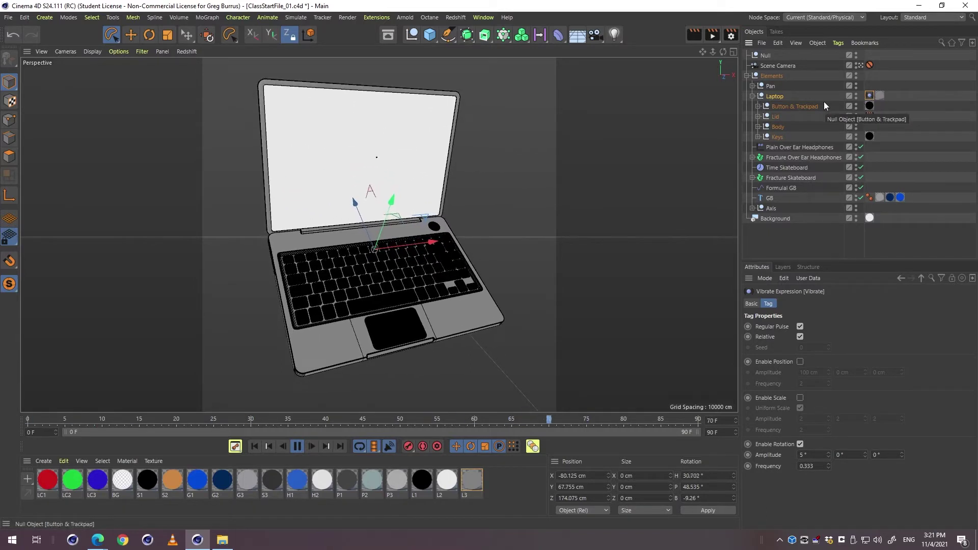
Look through the animation tags available for the Laptop null and show the settings of its L3 material tag.
left_click(783, 95)
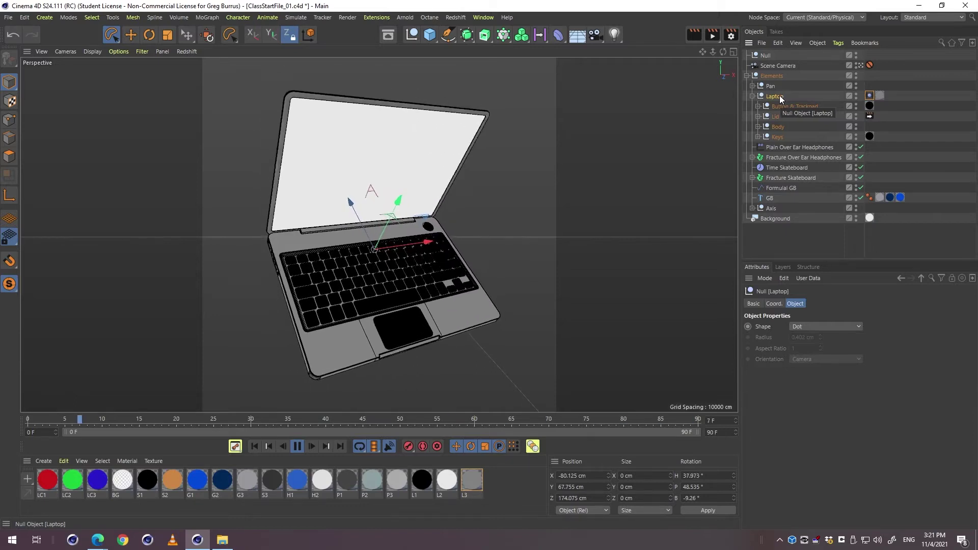
right_click(781, 97)
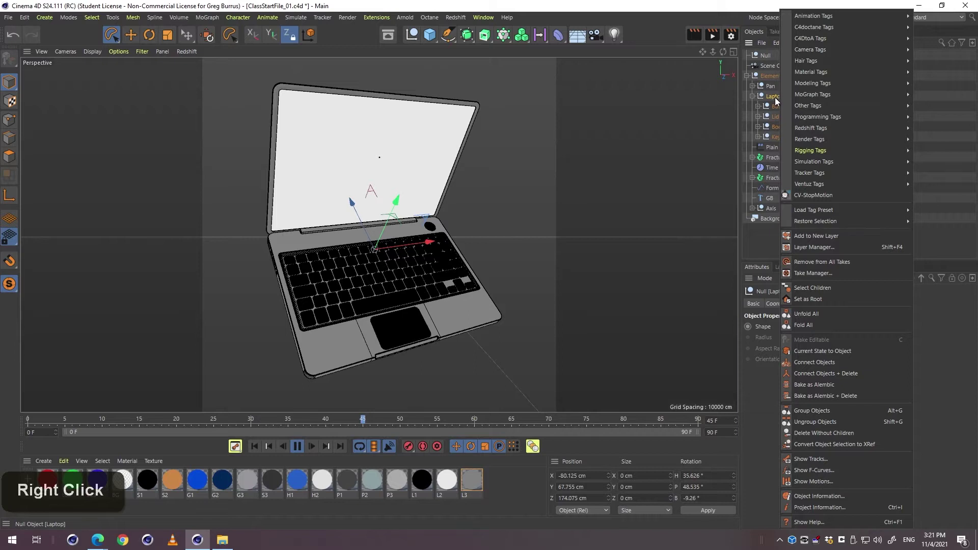
mouse_move(812, 20)
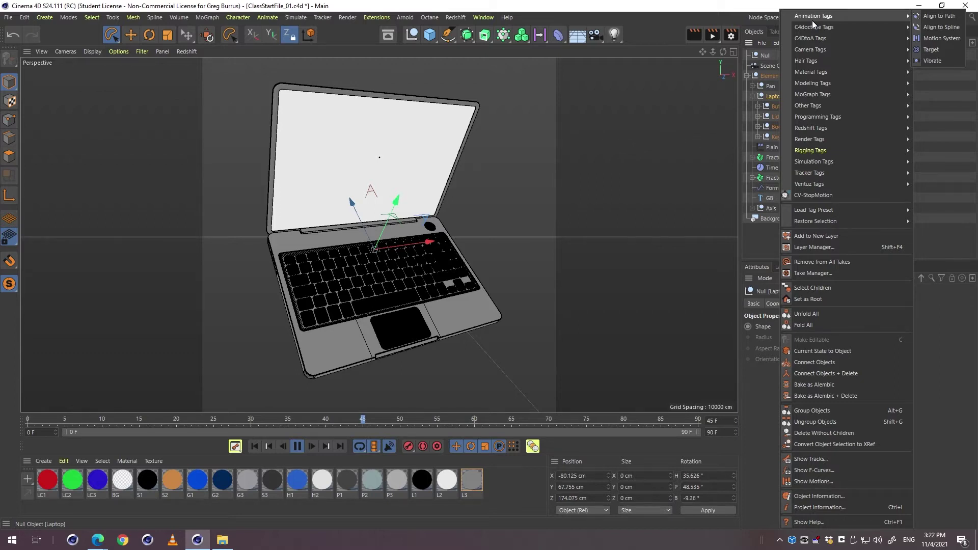
left_click(774, 97)
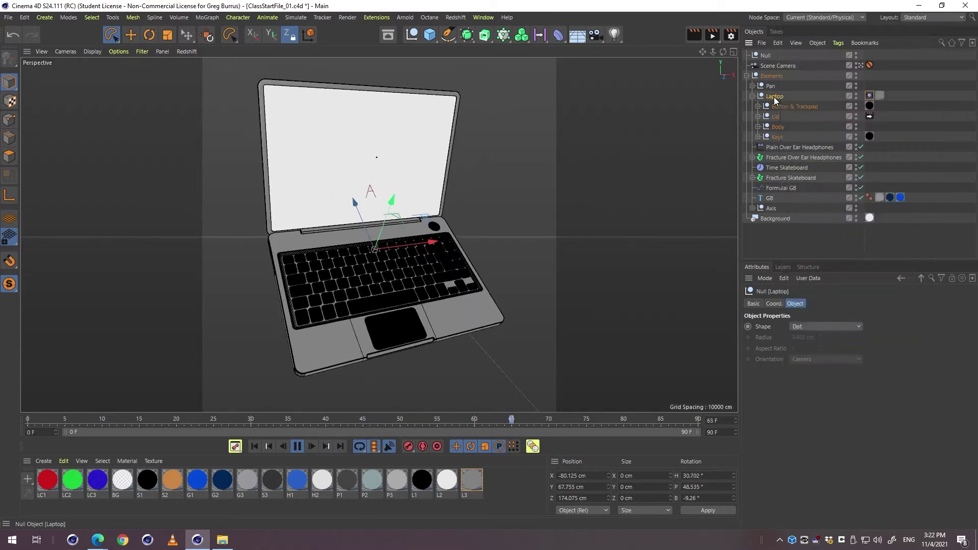
left_click(879, 96)
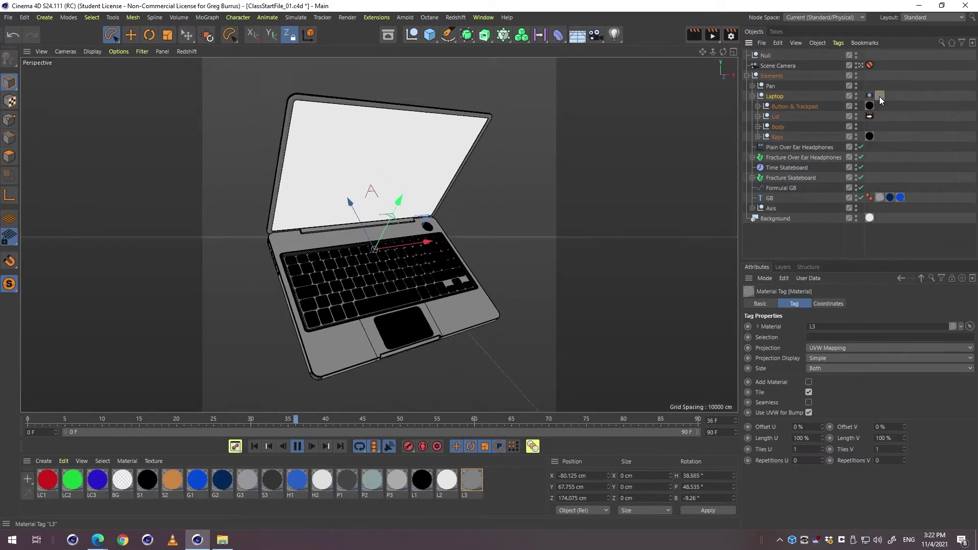
Add a second Vibrate tag to the Laptop null.
right_click(774, 97)
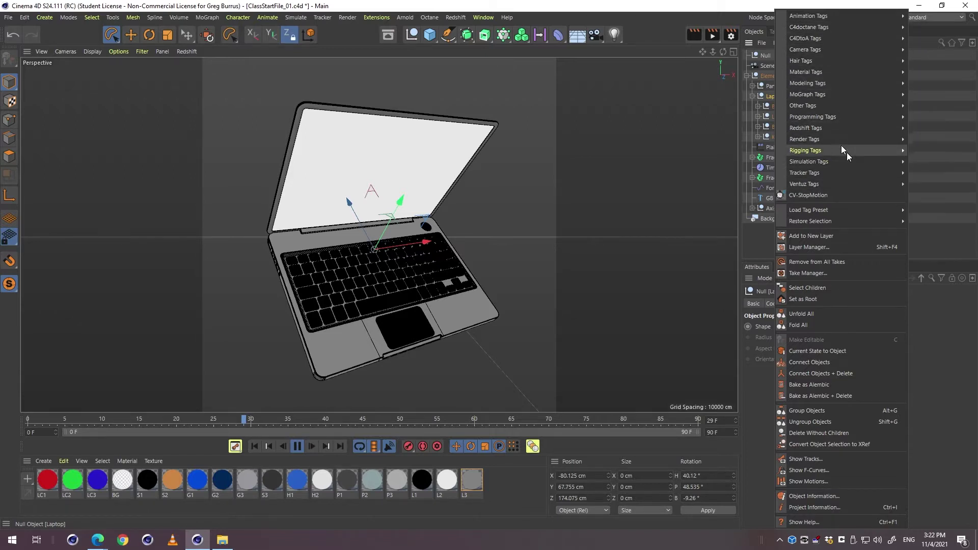
left_click(769, 96)
right_click(780, 96)
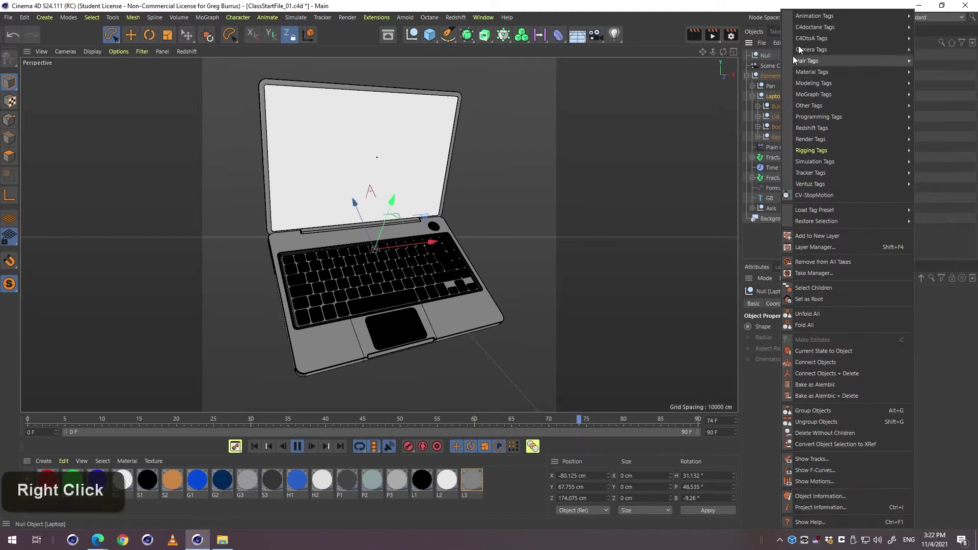
mouse_move(820, 16)
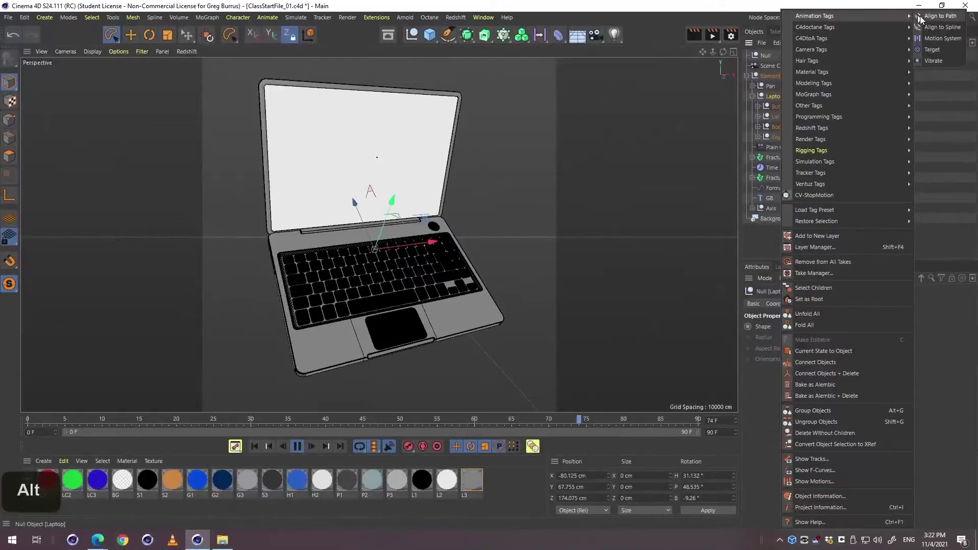
left_click(934, 61)
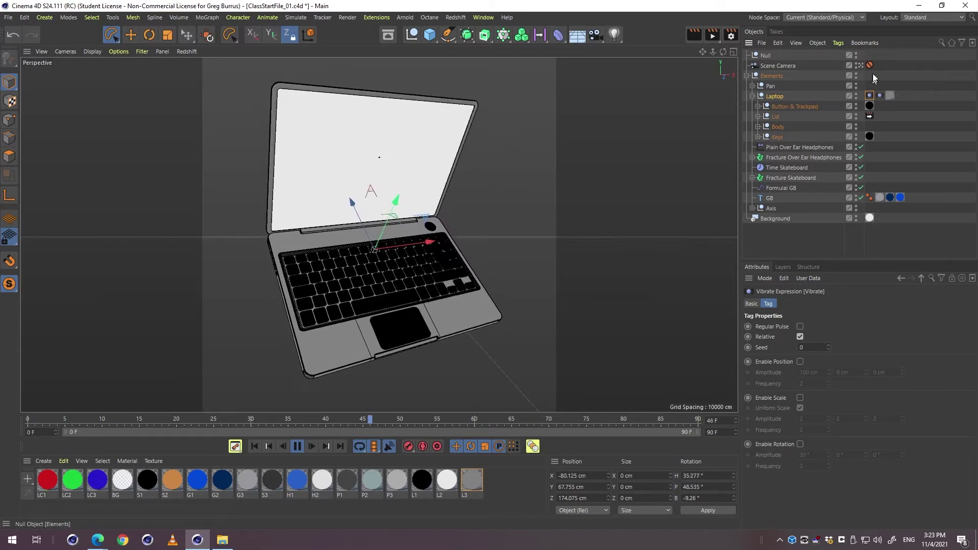
Try larger rotation amplitudes on the Laptop's original Vibrate tag, including 141° for the first axis and 127° for the third, and undo them.
left_click(881, 97)
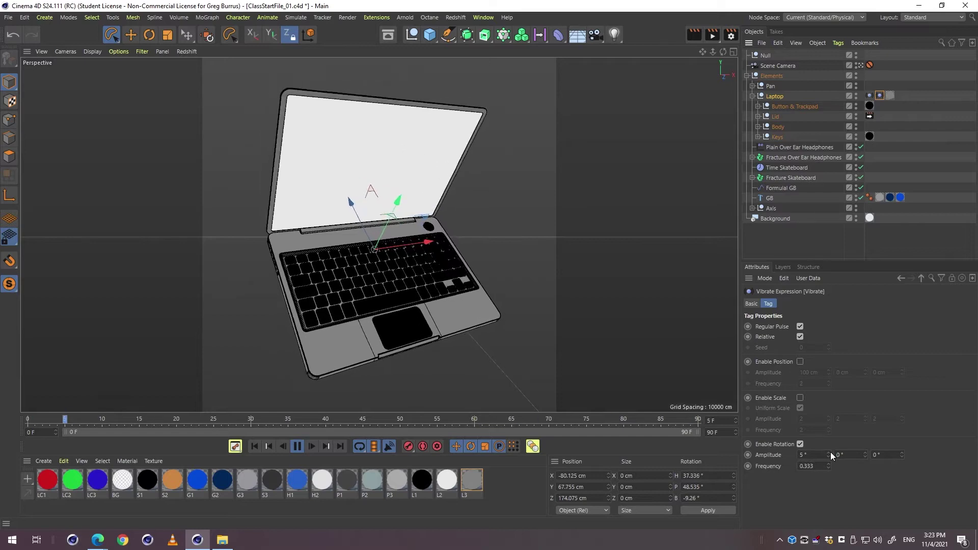
left_click_drag(830, 451, 827, 427)
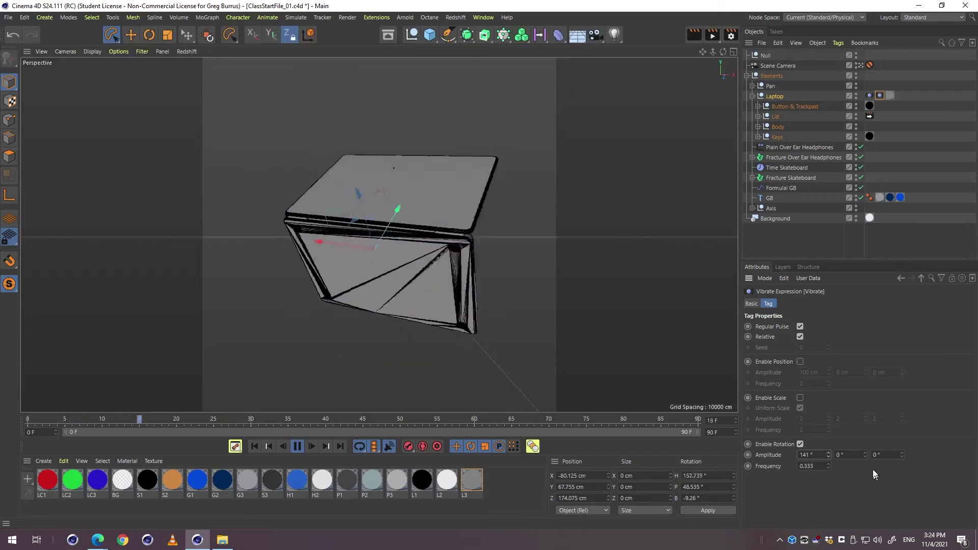
left_click_drag(866, 457, 899, 400)
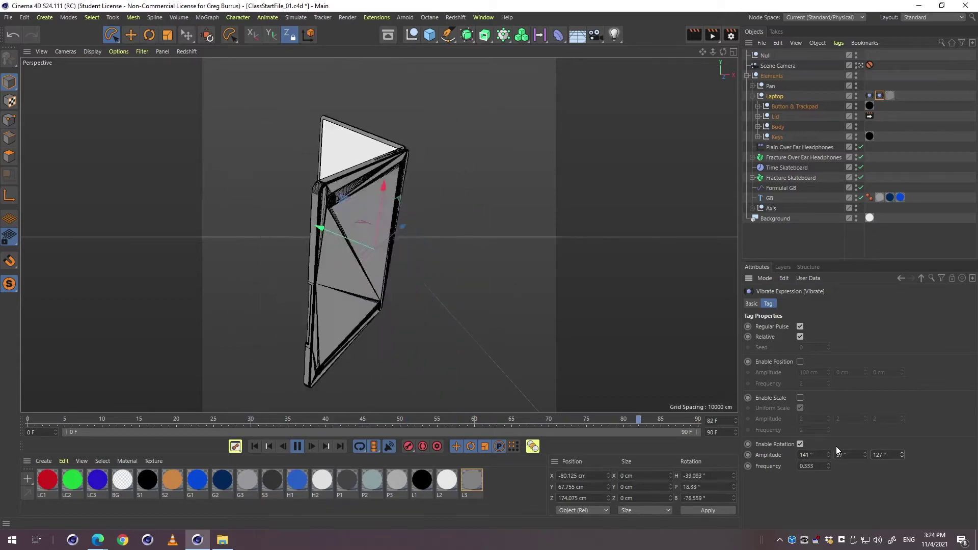
key("ctrl+z")
key("ctrl+z")
key("ctrl+z")
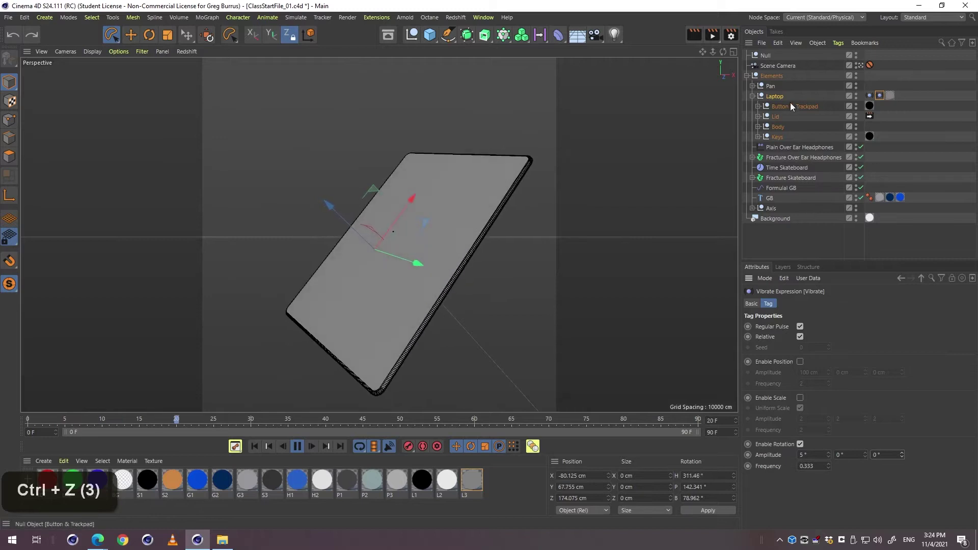
Set the Laptop null's rotation to 45° for pitch and 32° for bank.
left_click(774, 96)
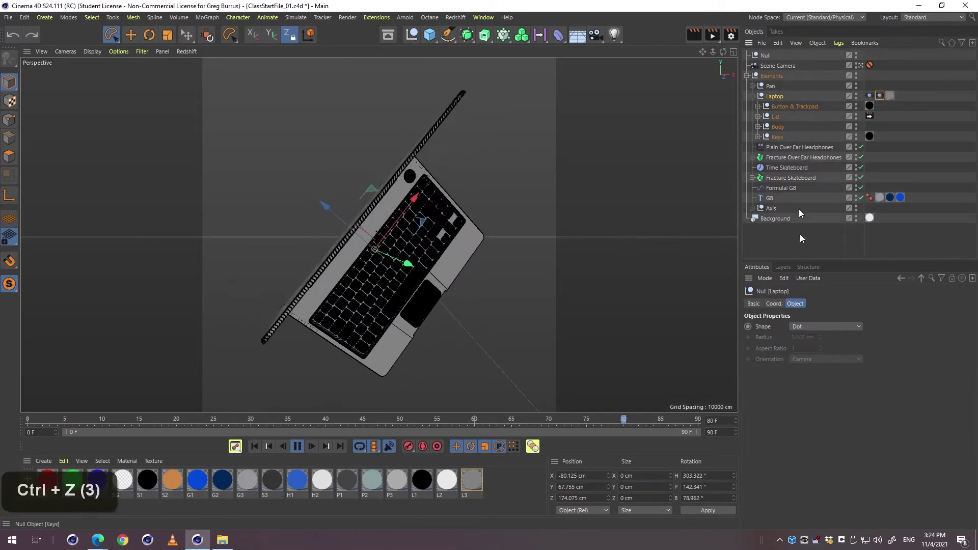
left_click(773, 304)
right_click(869, 341)
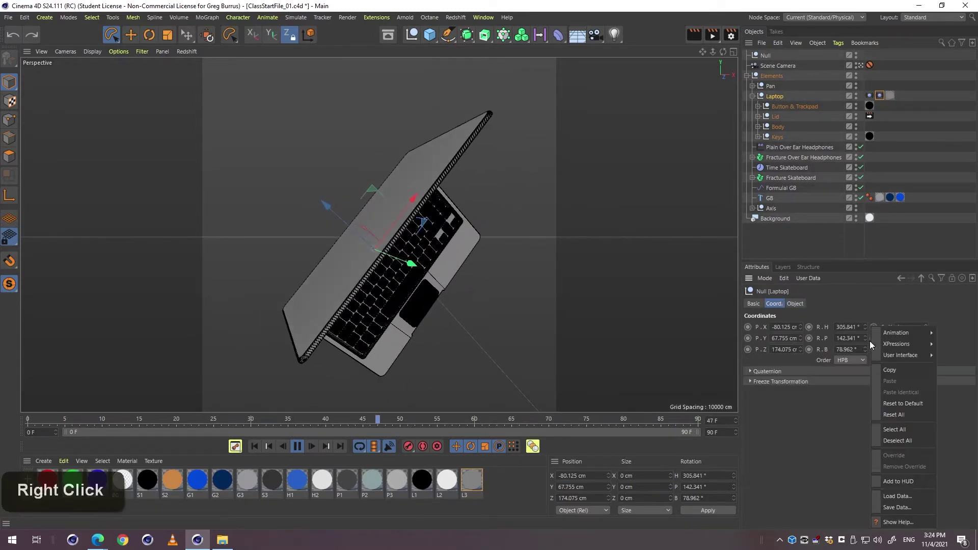
key("Escape")
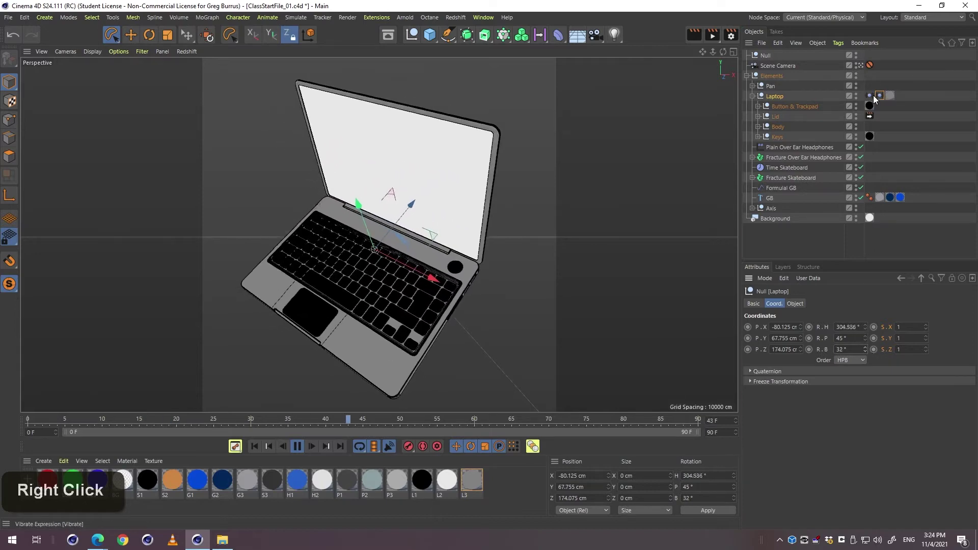
Delete the added default Vibrate tag from the Laptop null and show the settings of the original Vibrate tag.
key("Delete")
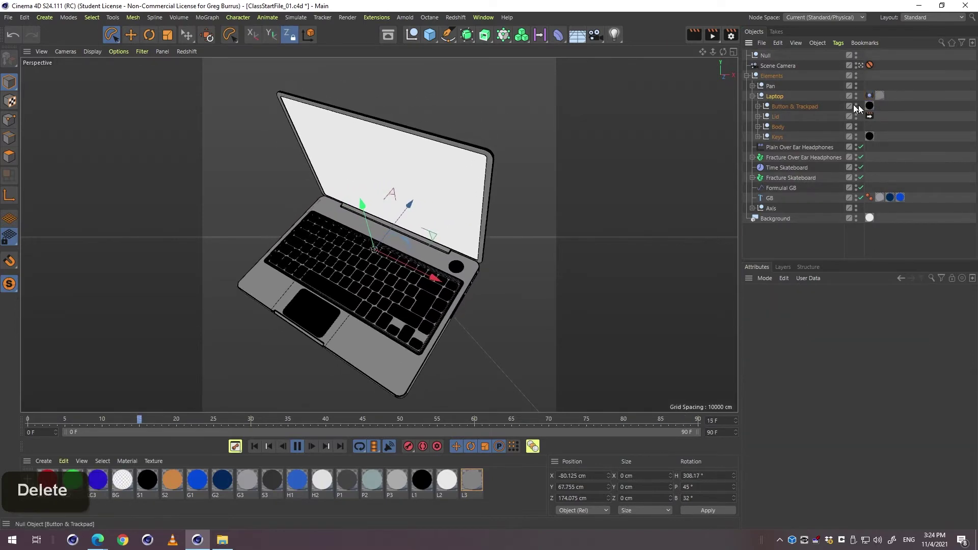
left_click(776, 97)
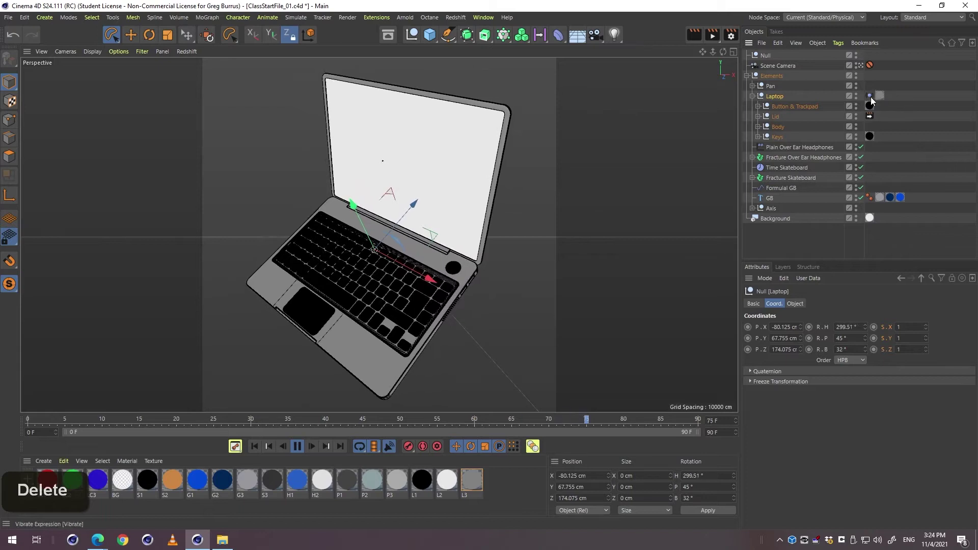
left_click(870, 96)
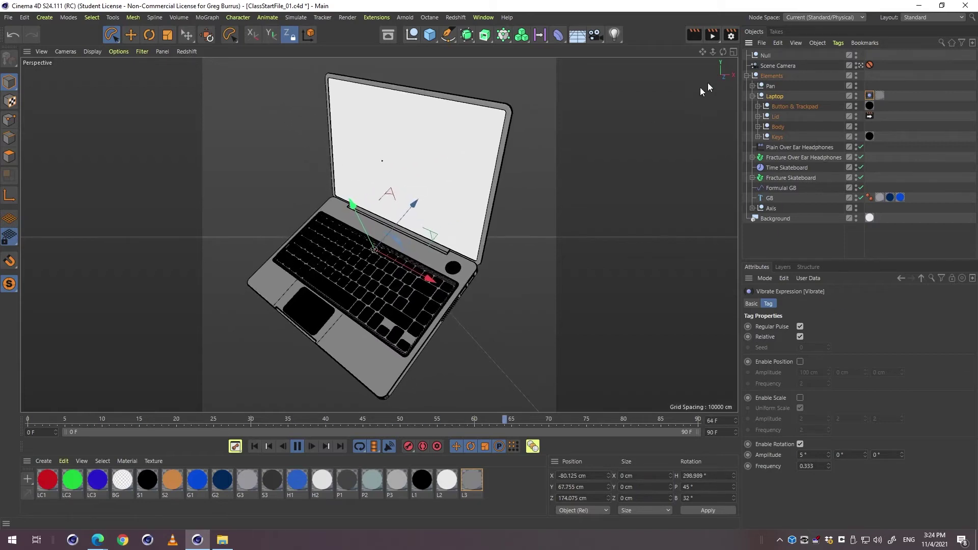
Locate the Vibrate tag among the animation tags that can be applied to the Laptop null.
right_click(776, 99)
mouse_move(816, 15)
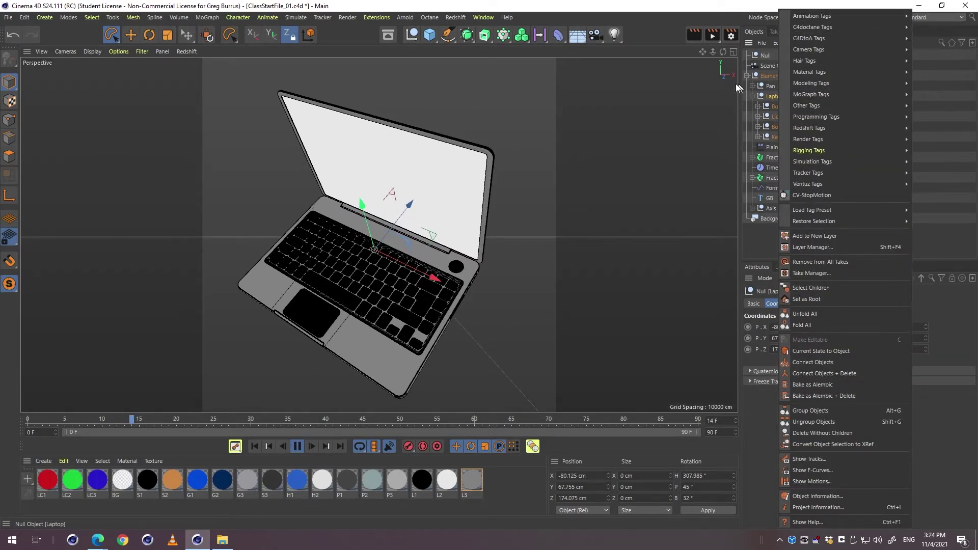
left_click(771, 99)
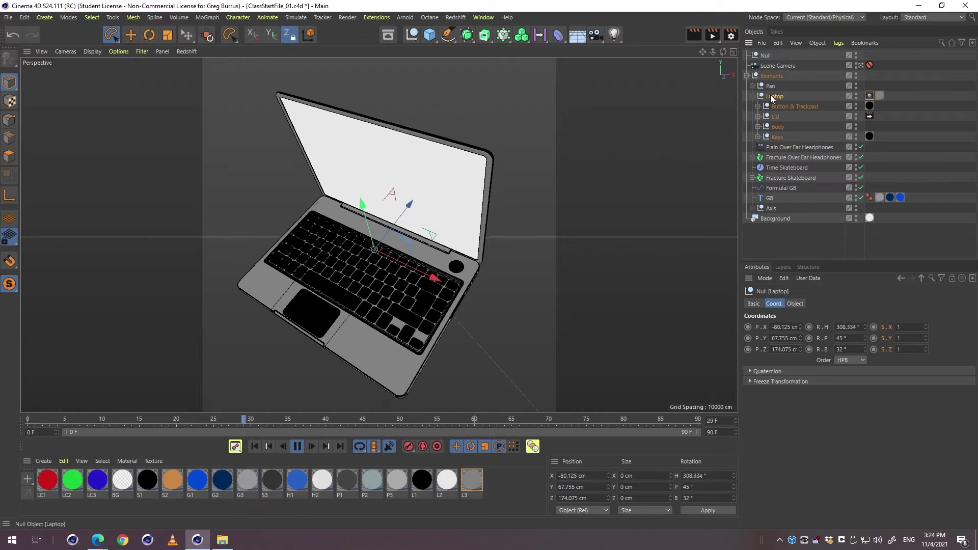
left_click(840, 43)
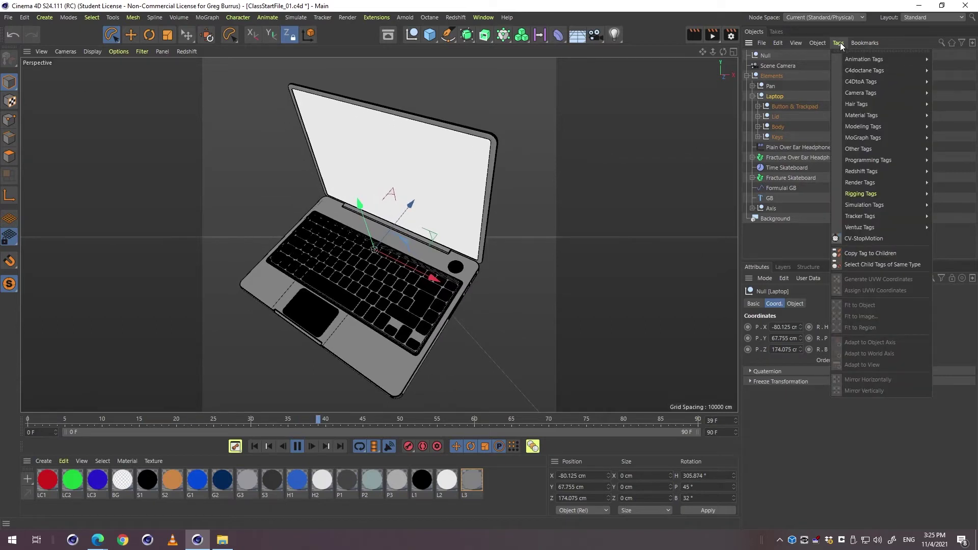
mouse_move(861, 60)
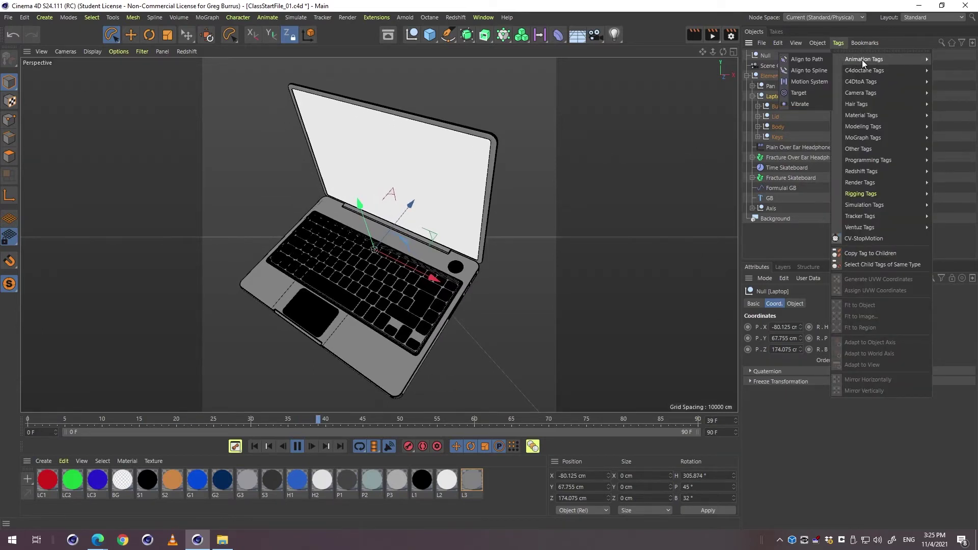
left_click(807, 103)
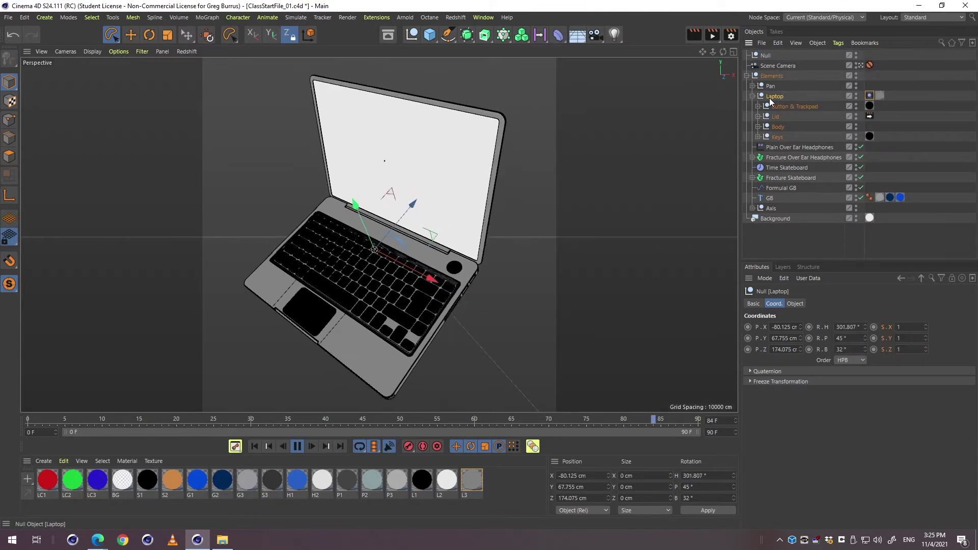
Search the Commander for "vibra" to find the Vibrate tag, and close it without adding a tag.
key("shift+c")
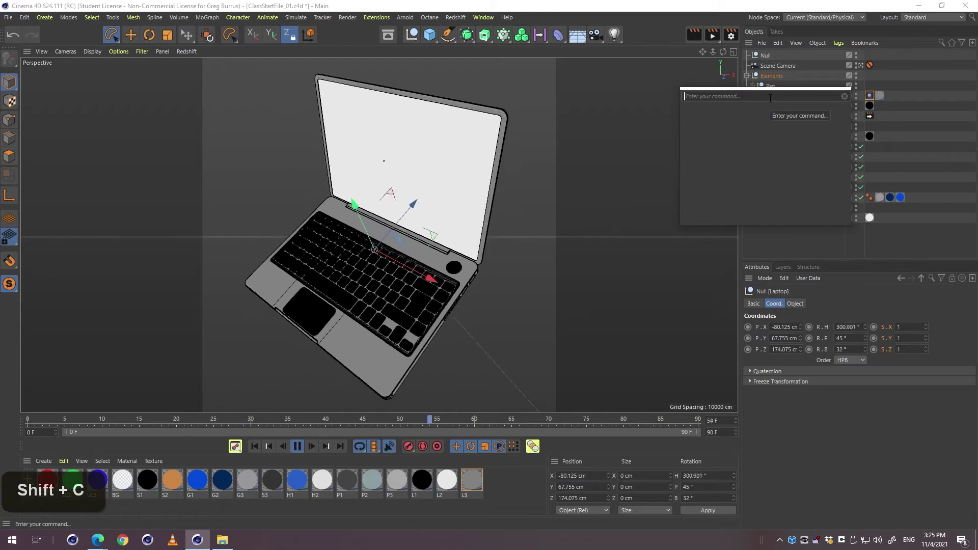
type("anim")
key("BackSpace")
key("BackSpace")
key("BackSpace")
key("BackSpace")
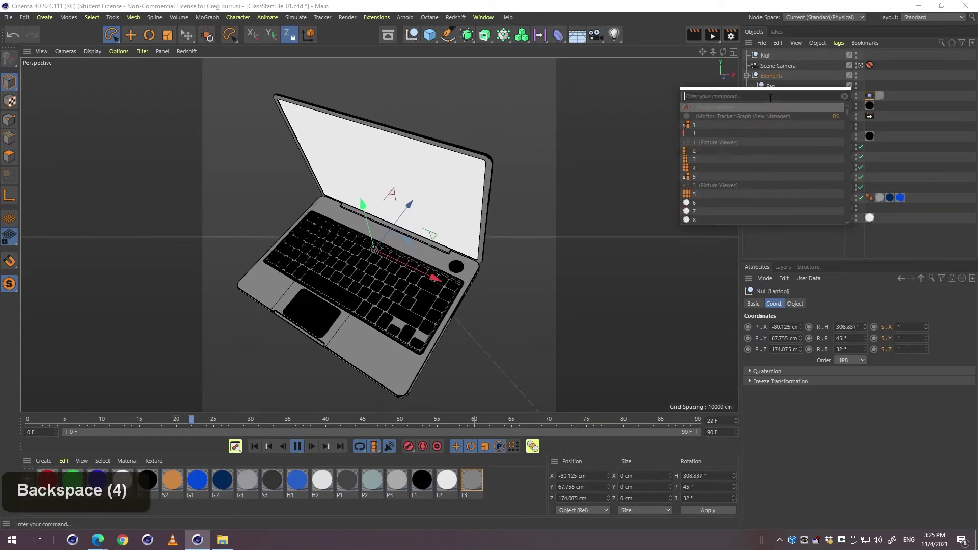
type("vibra")
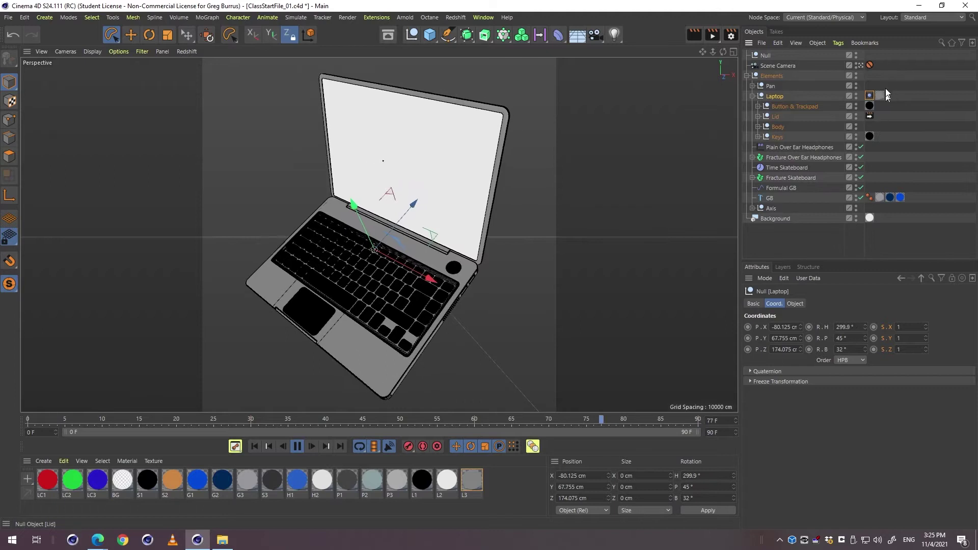
Stop the playback at frame 14 and show the deformer setting of the Formula effector inside the laptop's Lid null.
left_click(296, 448)
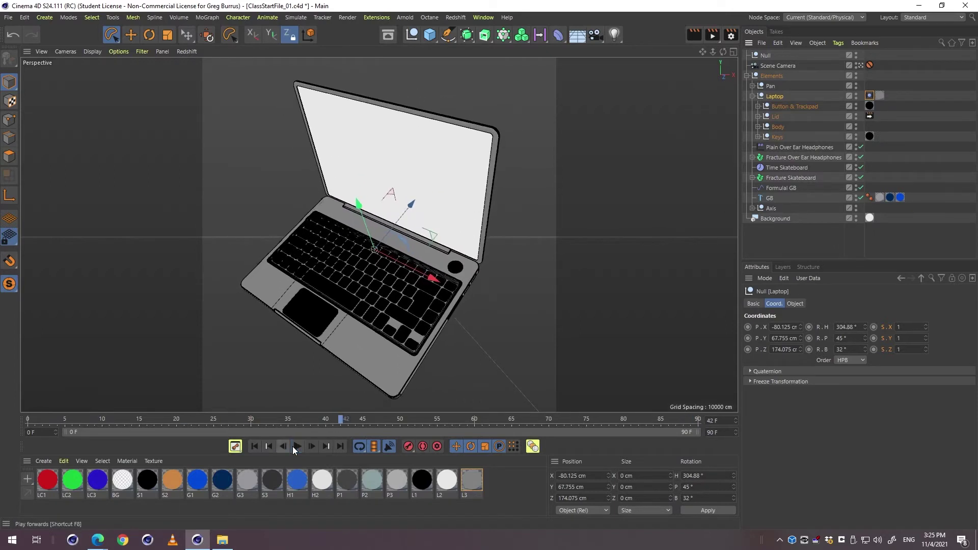
left_click_drag(329, 422, 140, 389)
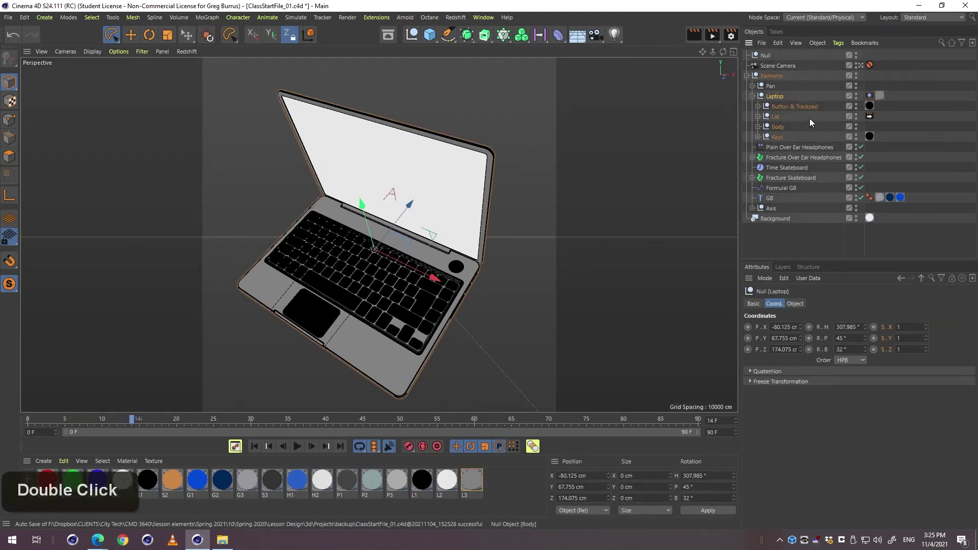
left_click(803, 107)
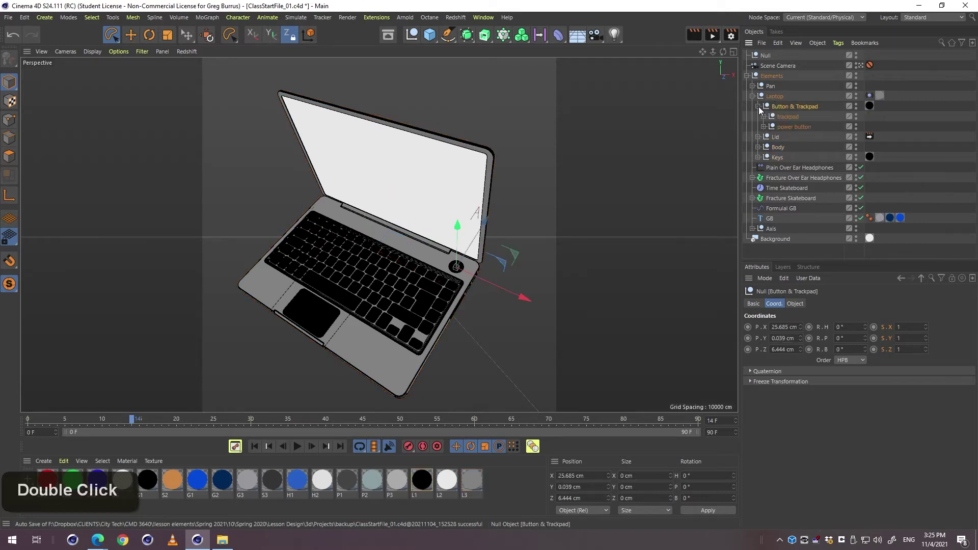
left_click(758, 116)
left_click(789, 127)
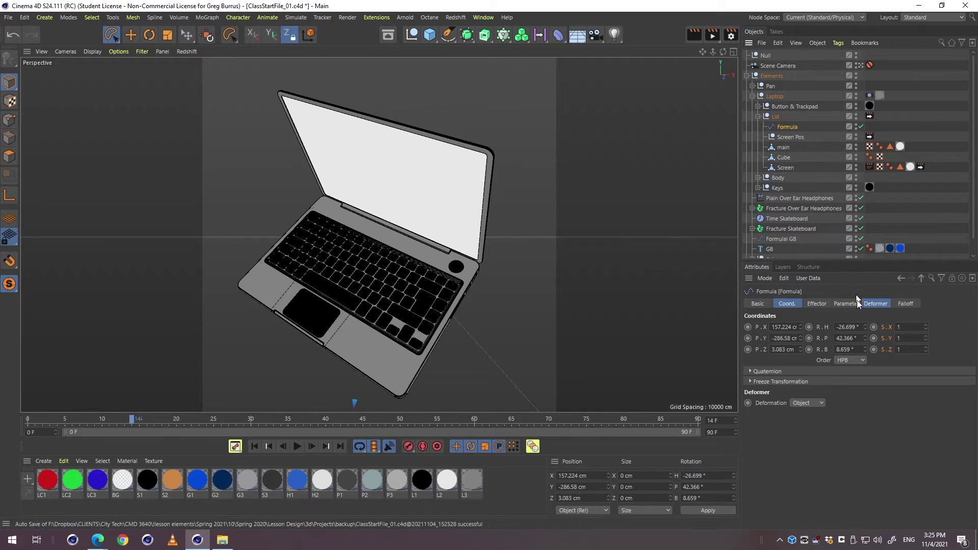
left_click(869, 306)
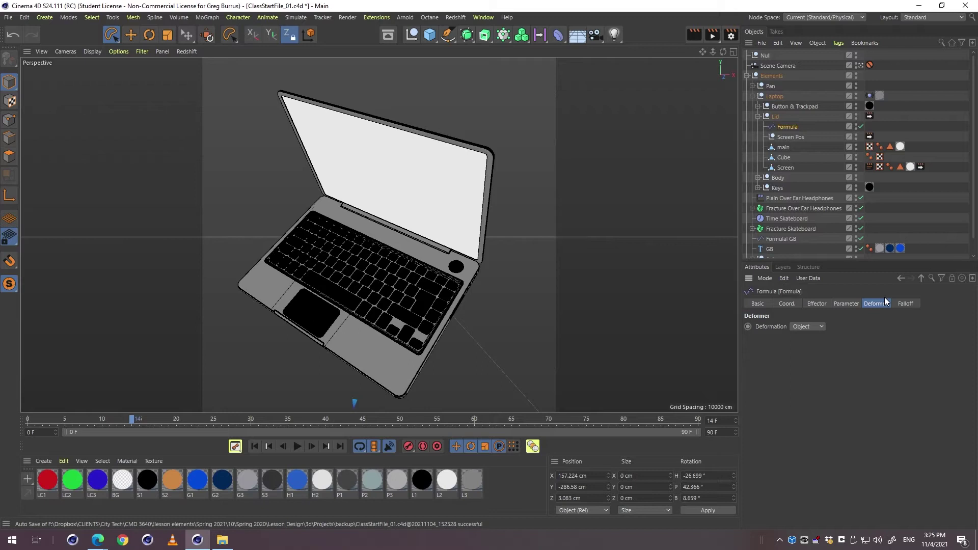
Set the pitch rotation of the Lid's Formula effector to 68° and play the animation.
left_click(790, 136)
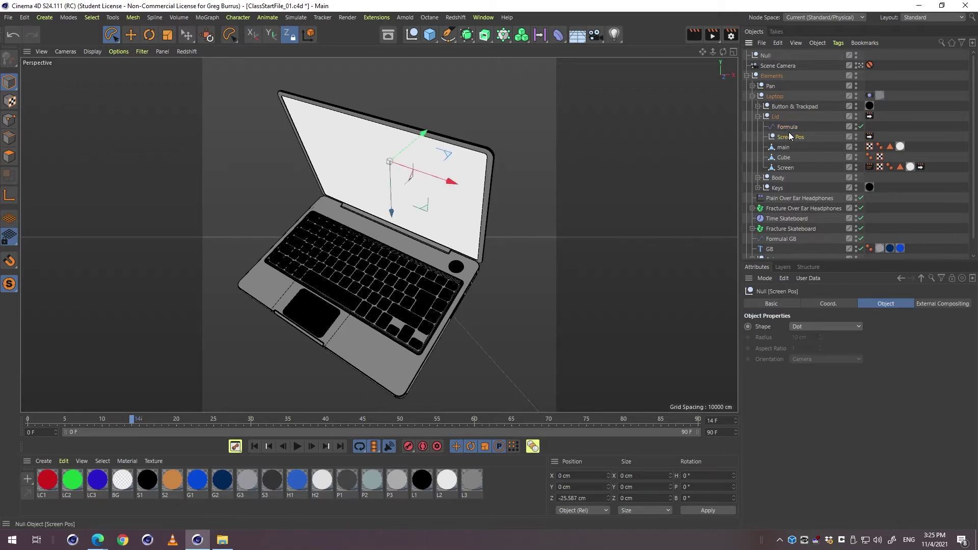
double_click(777, 120)
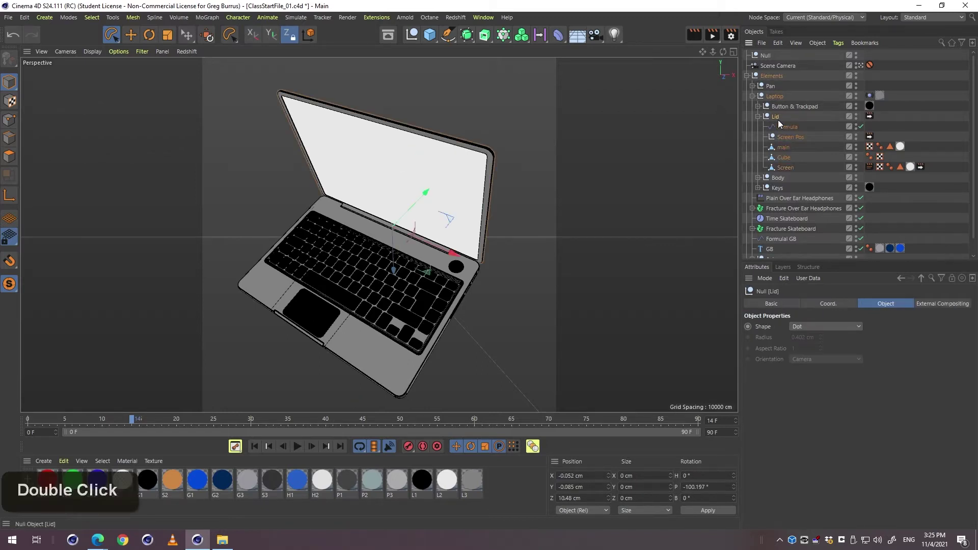
left_click(831, 178)
left_click(788, 127)
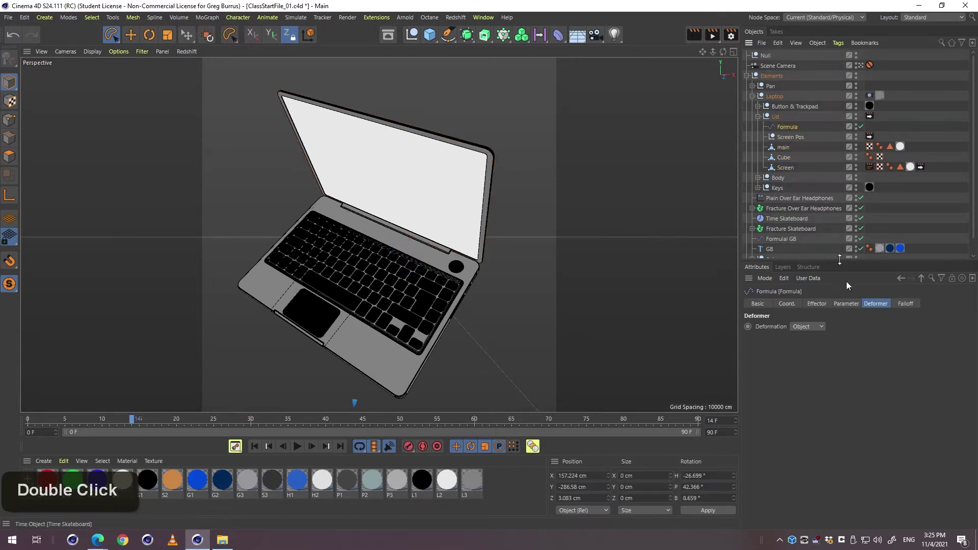
left_click(842, 304)
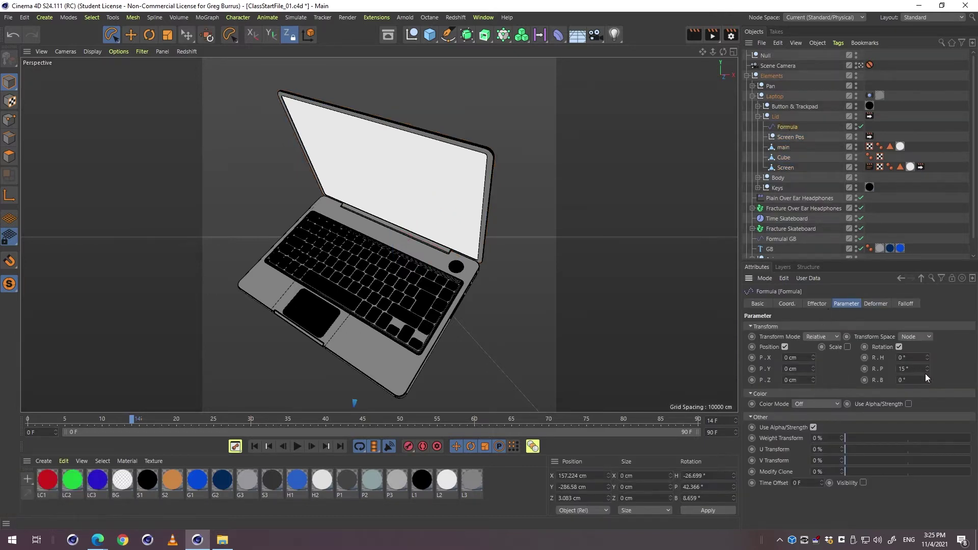
left_click_drag(927, 370, 927, 340)
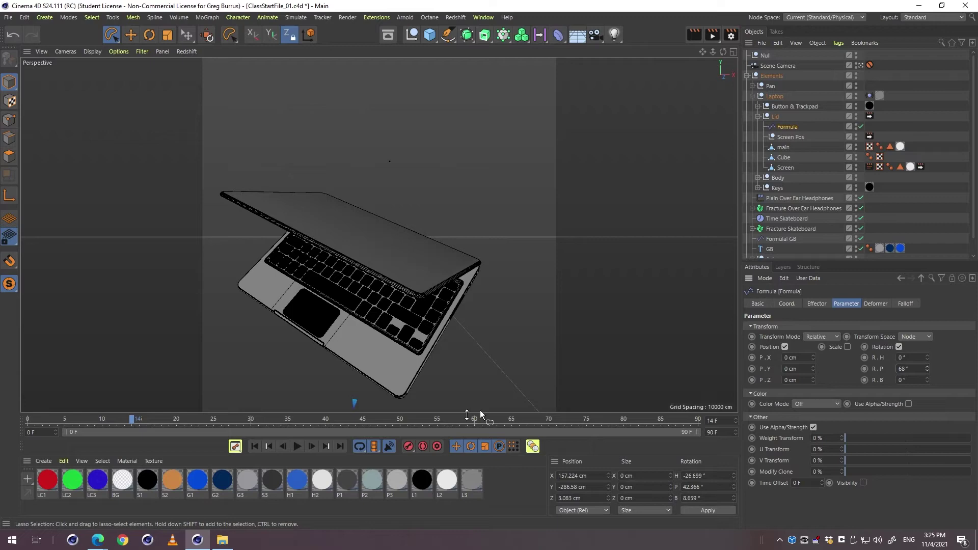
left_click(297, 448)
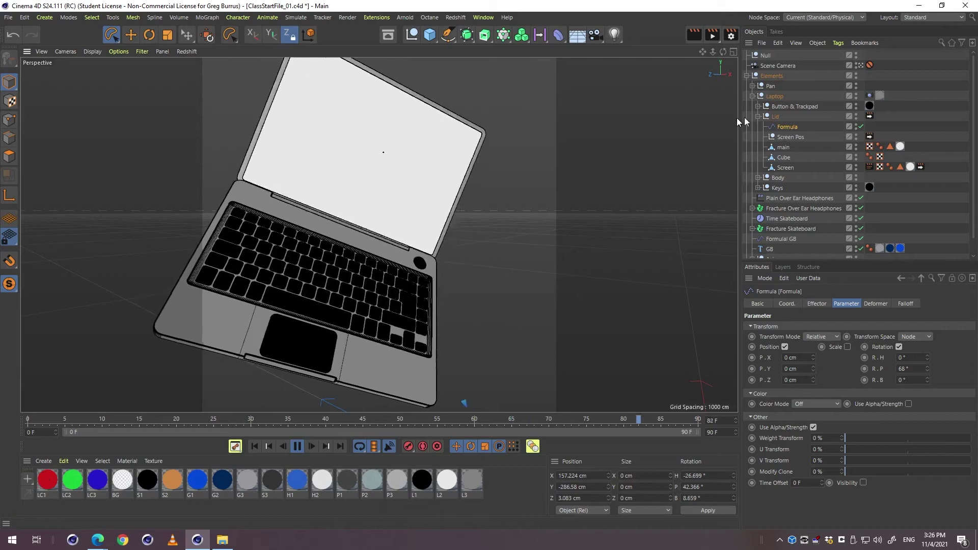
Review the Lid null's child objects during playback: Screen Pos, Cube and the Formula effector's parameters.
left_click(758, 117)
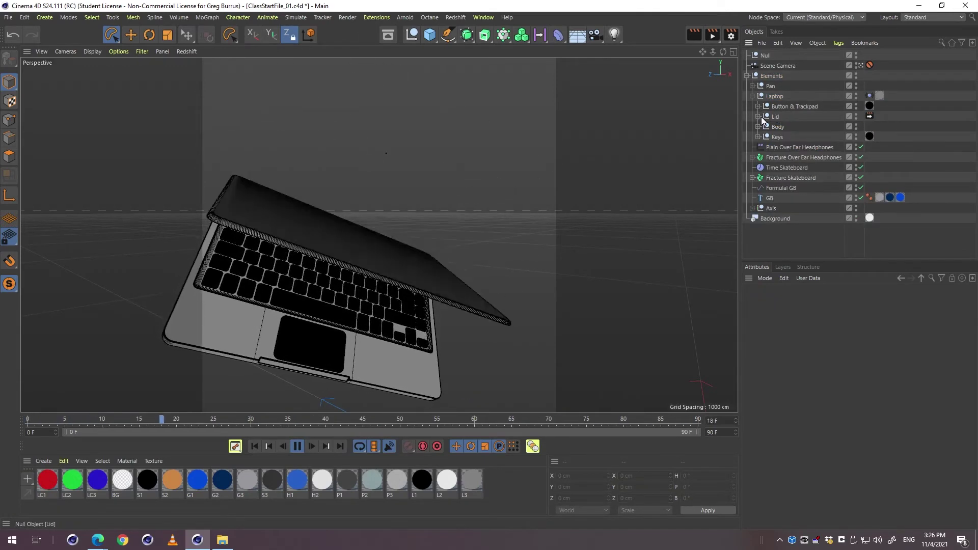
left_click(759, 117)
left_click(788, 139)
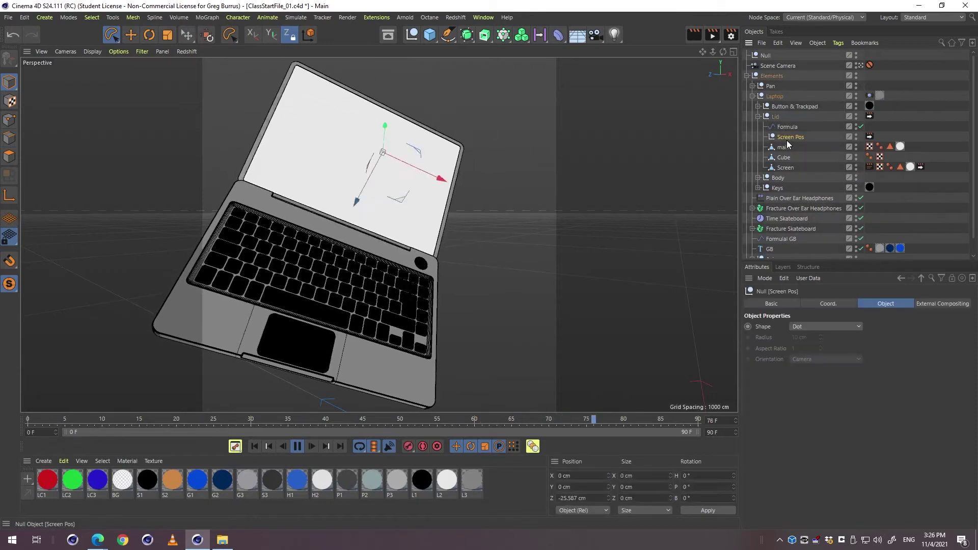
left_click(784, 158)
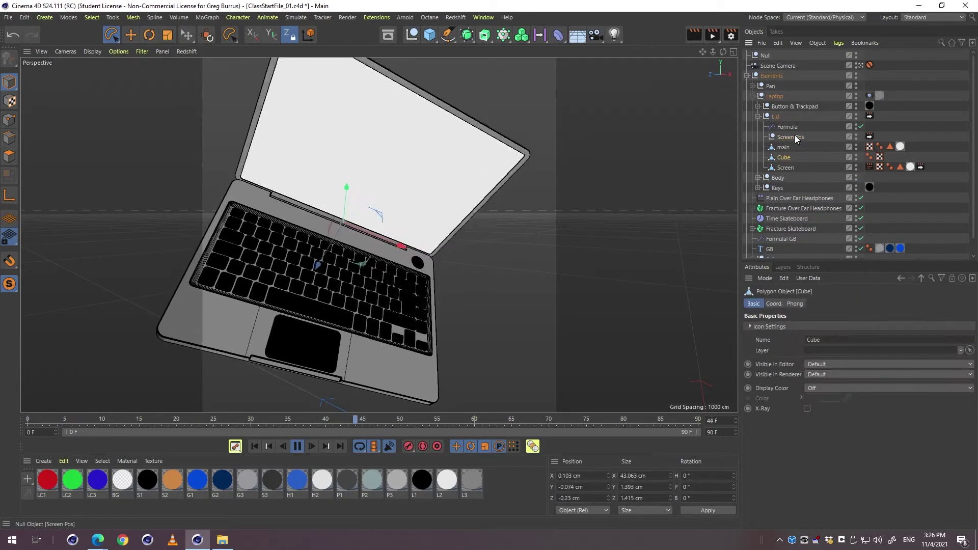
left_click(796, 128)
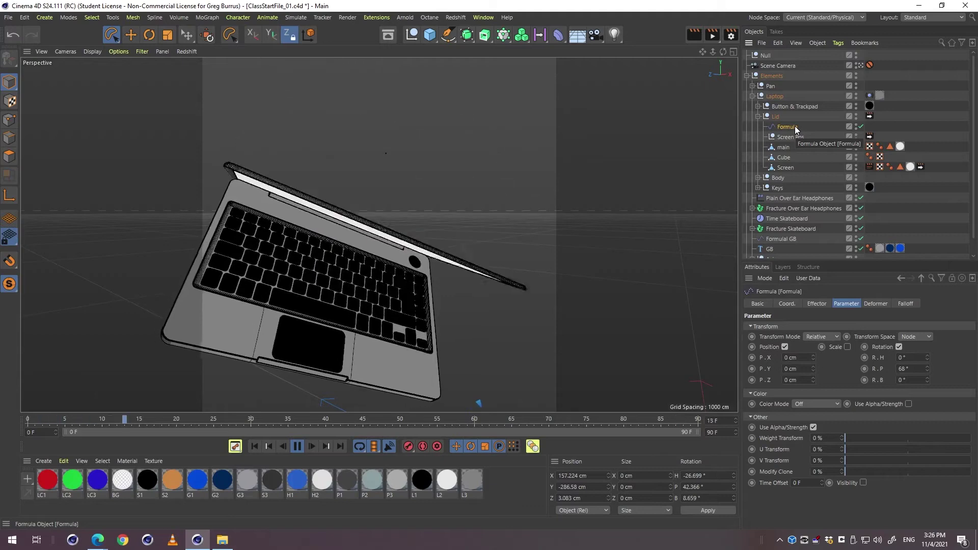
Cut the Lid null out of the laptop and undo the cut.
left_click(778, 116)
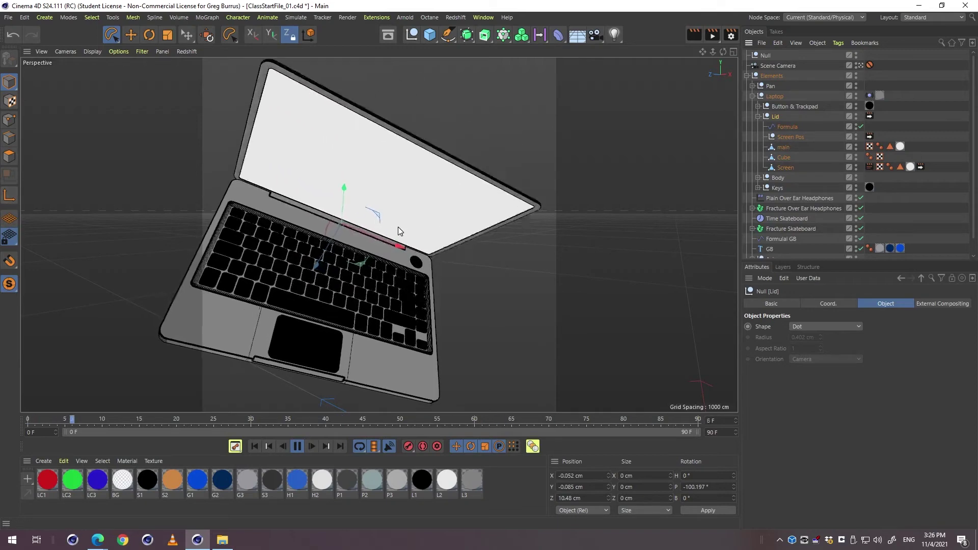
key("ctrl+x")
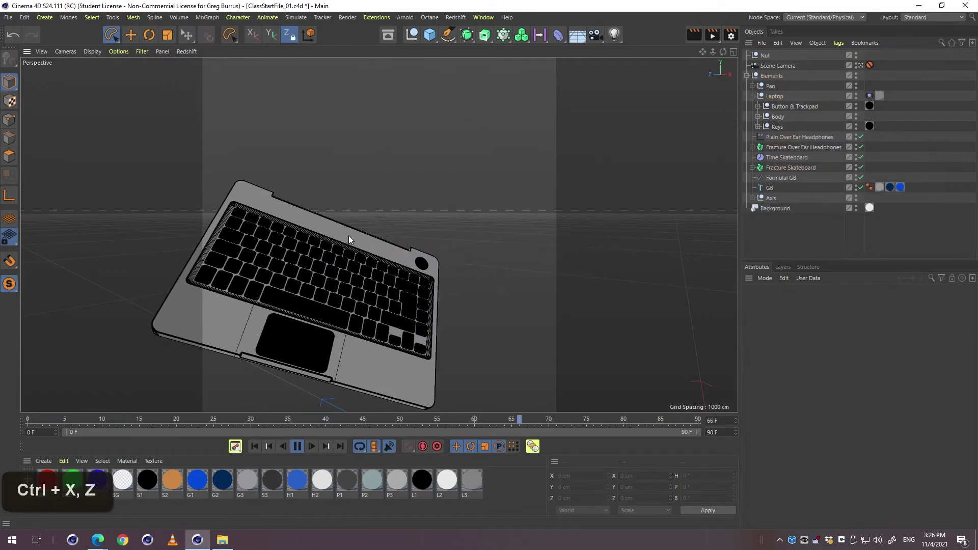
key("ctrl+z")
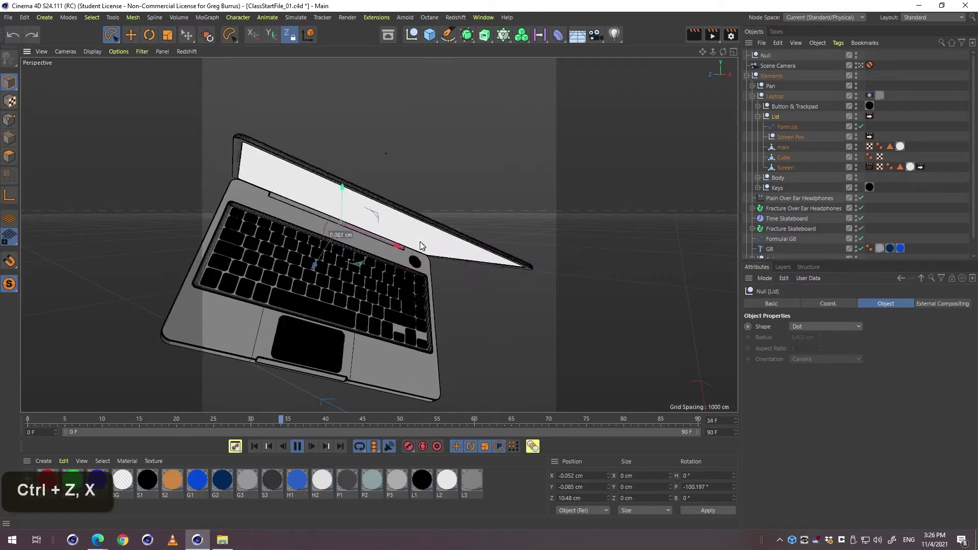
Examine the lid's hinge and the whole laptop from several angles during playback, and stop the animation.
key("3")
mouse_move(420, 246)
left_mouse_down()
mouse_move(512, 301)
mouse_move(444, 276)
mouse_move(506, 279)
mouse_move(408, 258)
mouse_move(418, 258)
left_mouse_up()
key("2")
key("1")
key("3")
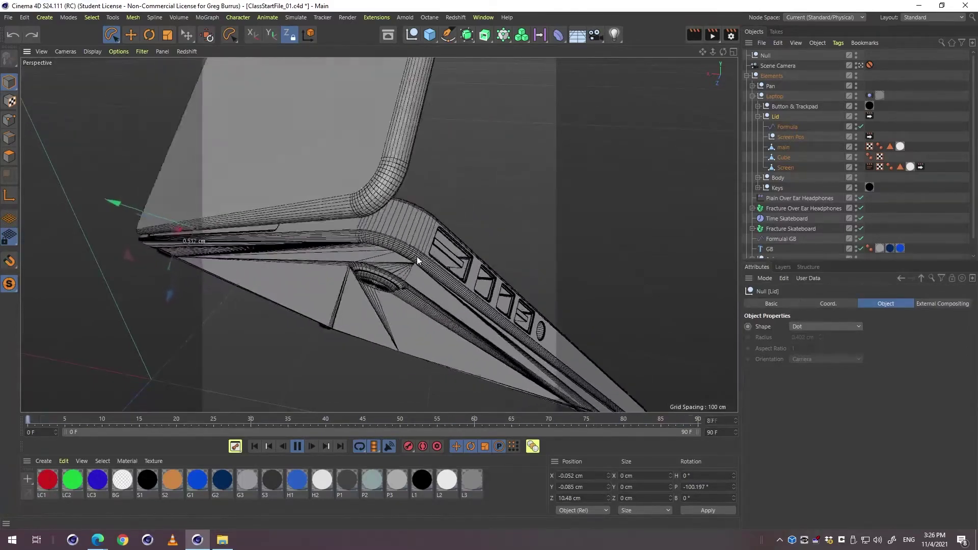
key("3")
left_click_drag(417, 256, 469, 233)
key("3")
key("2")
key("1")
key("3")
key("1")
key("3")
key("1")
key("3")
key("3")
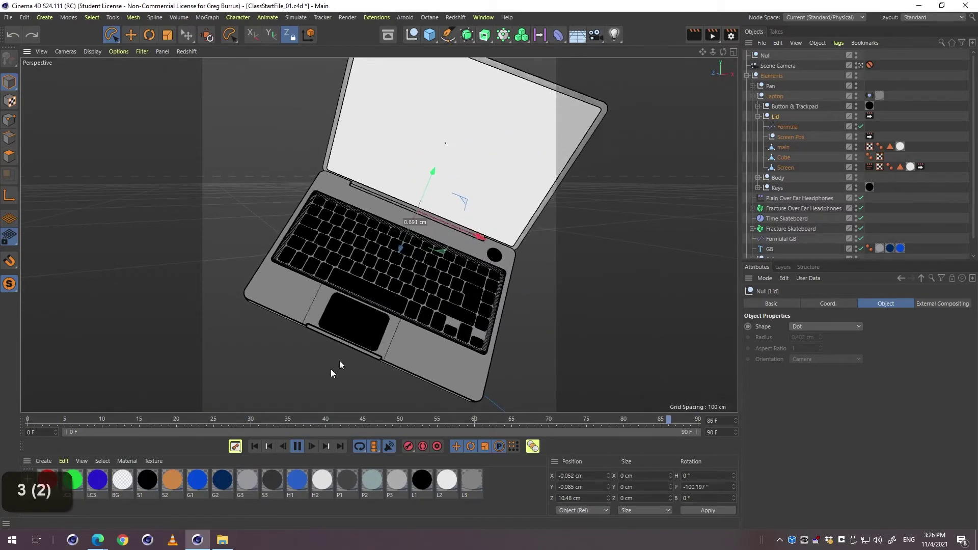
left_click(299, 447)
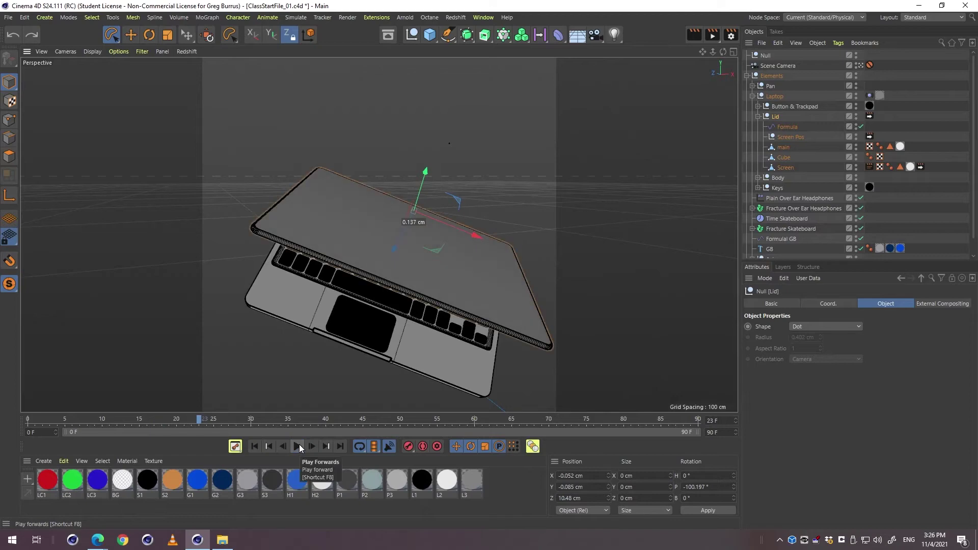
Undo the recent laptop edits back to the full GB scene, and display the viewport shaded without wireframe lines.
key("ctrl+z")
key("ctrl+z")
key("ctrl+z")
key("ctrl+z")
key("ctrl+z")
key("ctrl+z")
key("ctrl+z")
key("ctrl+z")
key("ctrl+z")
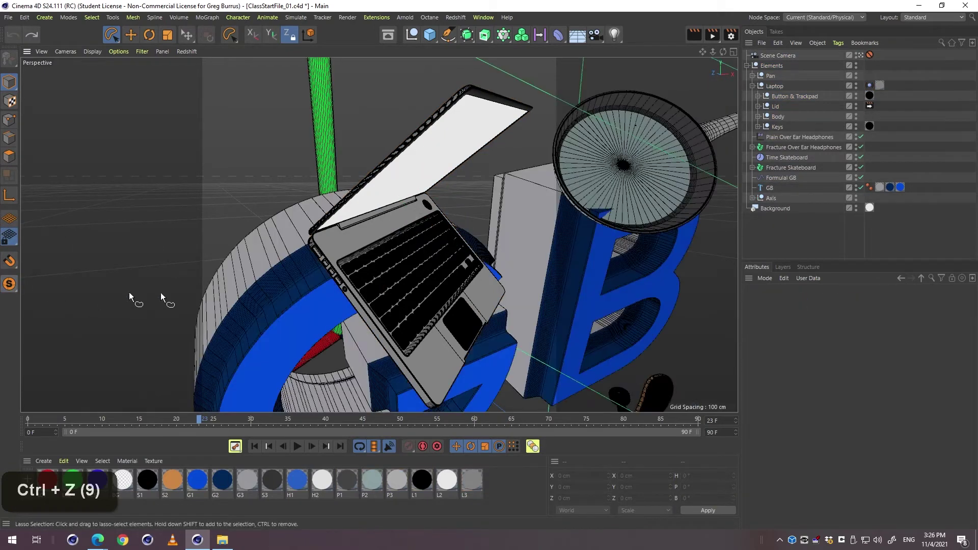
mouse_move(593, 294)
left_mouse_down()
mouse_move(377, 234)
mouse_move(512, 278)
mouse_move(453, 251)
left_mouse_up()
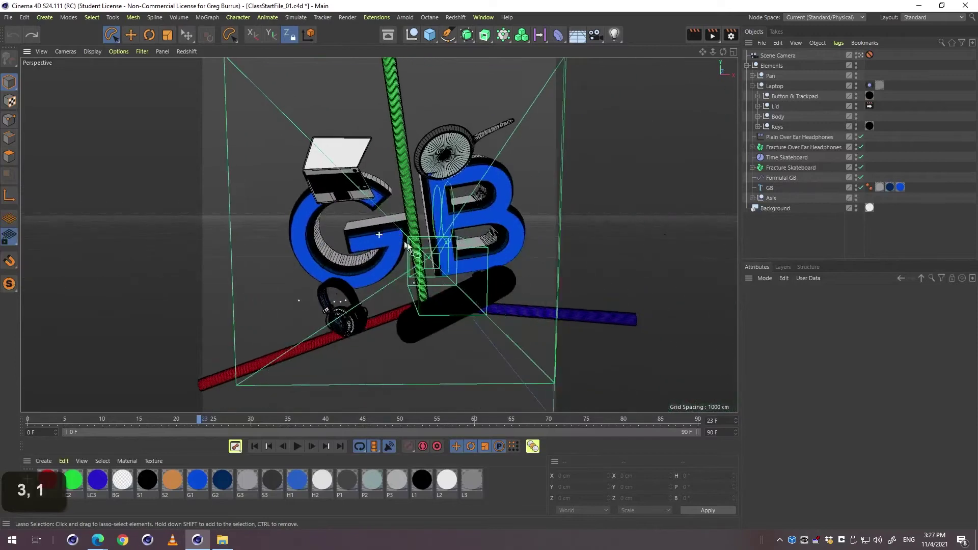
key("a")
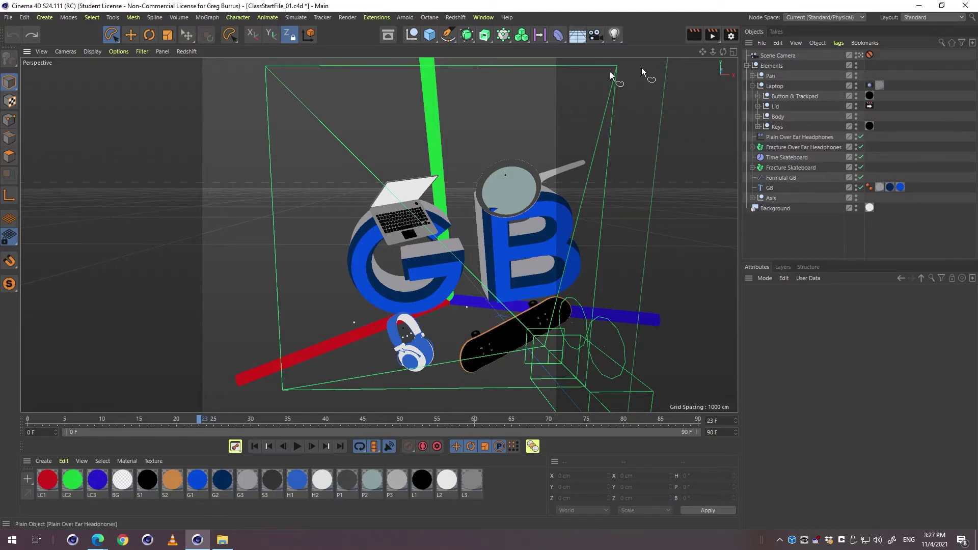
Show the effectors of the Fracture Over Ear Headphones object and locate Fracture among the MoGraph objects.
left_click_drag(357, 244, 443, 296)
double_click(442, 295)
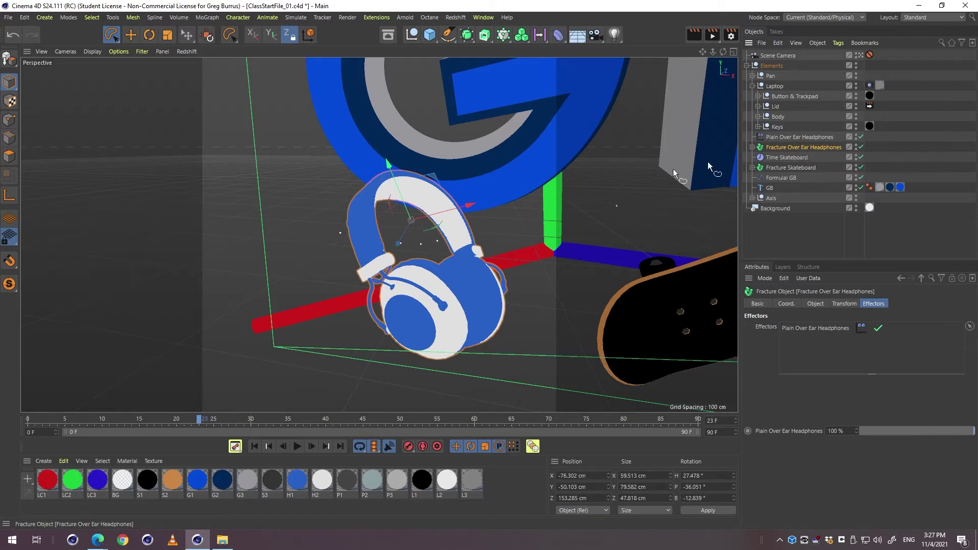
left_click(504, 35)
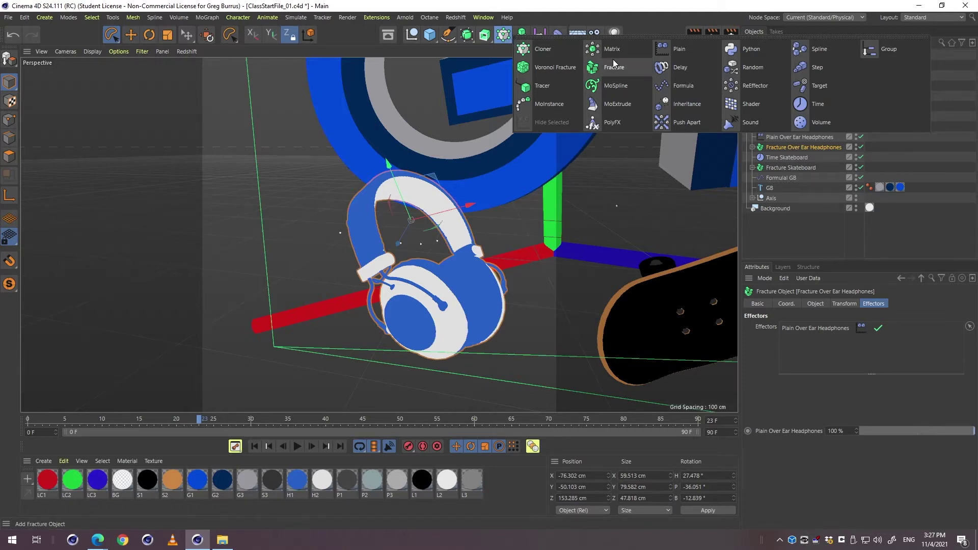
left_click(503, 37)
left_click(191, 19)
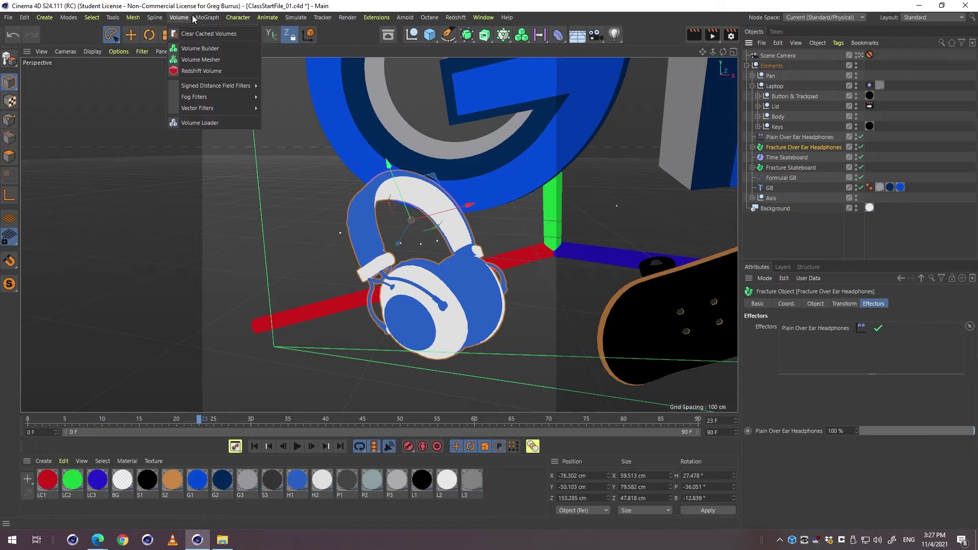
mouse_move(208, 20)
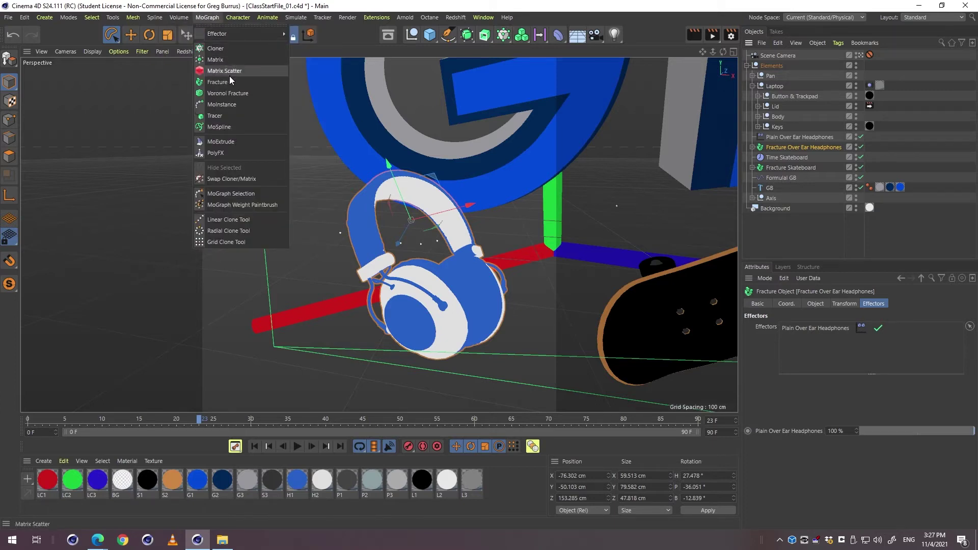
key("F9")
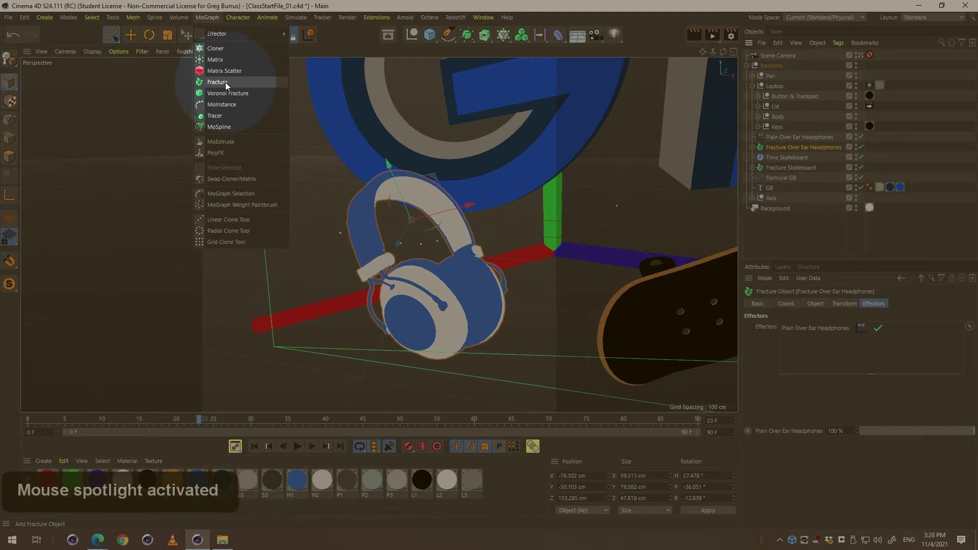
key("F9")
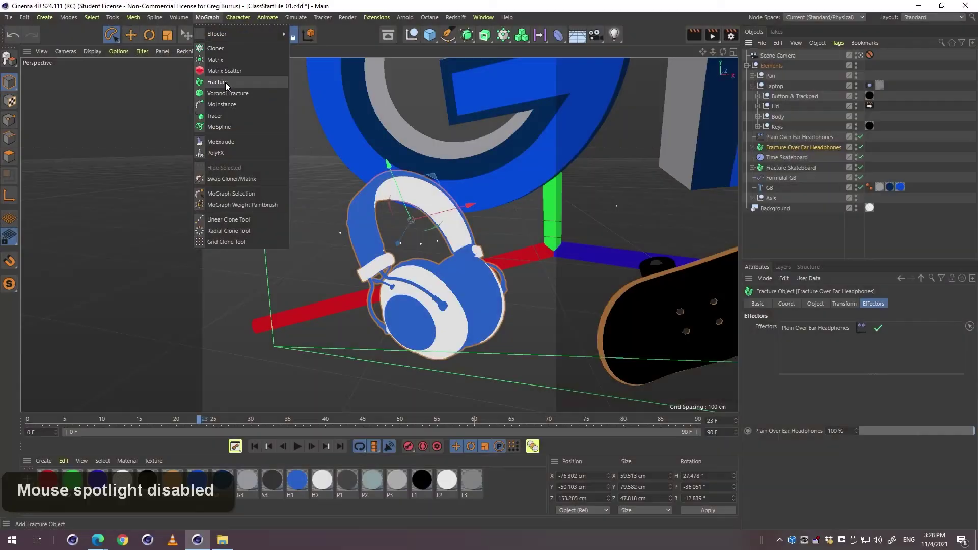
Collapse the Laptop group and examine the contents of Fracture Over Ear Headphones, including the annotation tag on the Over Ear Headphones null.
left_click(748, 148)
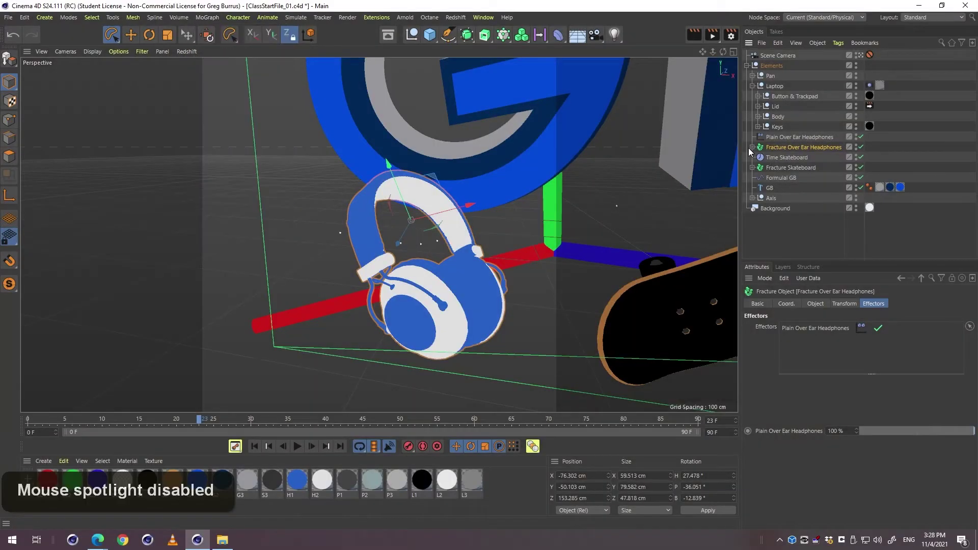
left_click(752, 86)
left_click(753, 107)
left_click(788, 117)
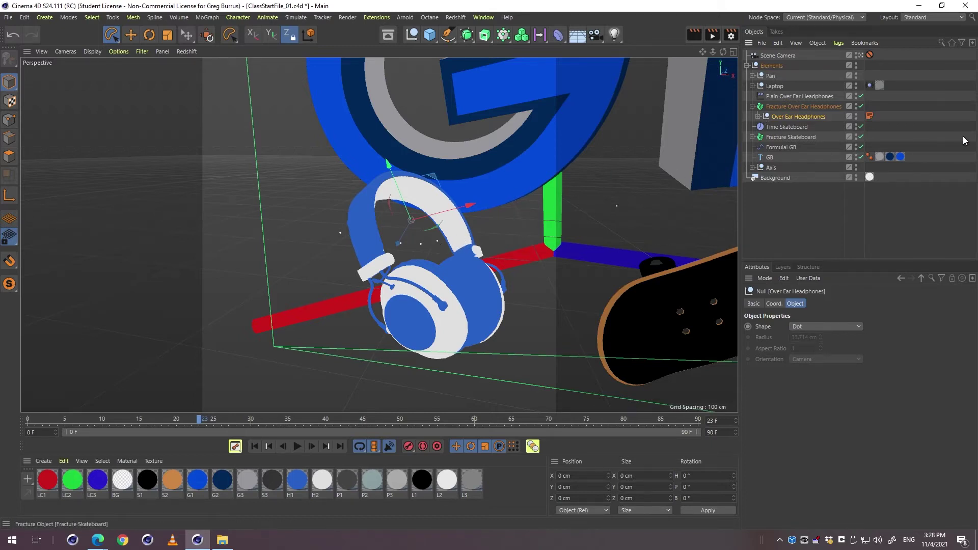
left_click(869, 116)
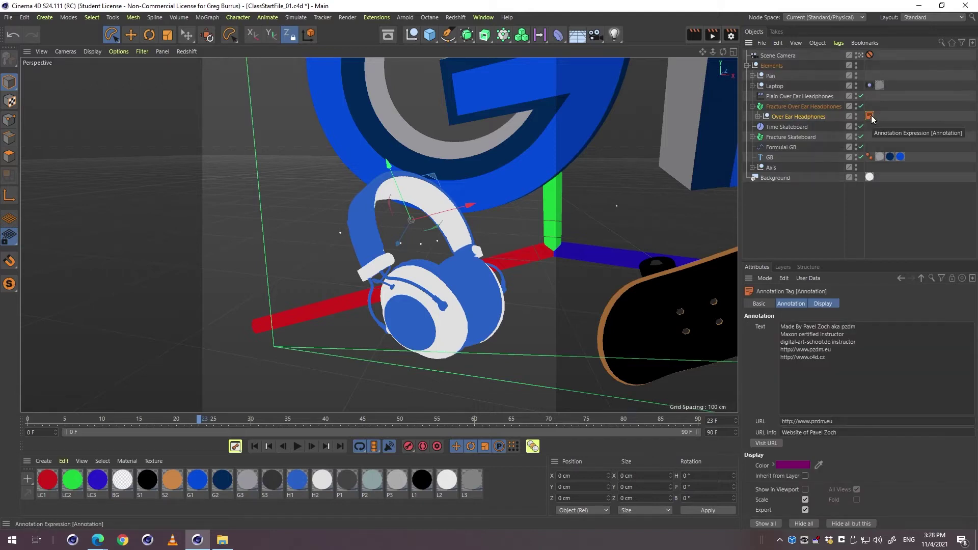
left_click(786, 115)
left_click(755, 116)
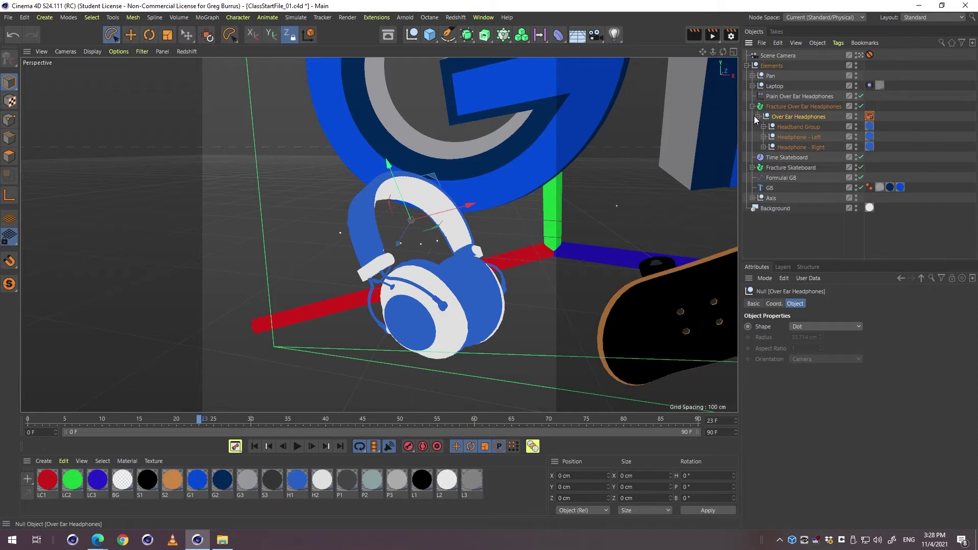
left_click(754, 117)
left_click(755, 116)
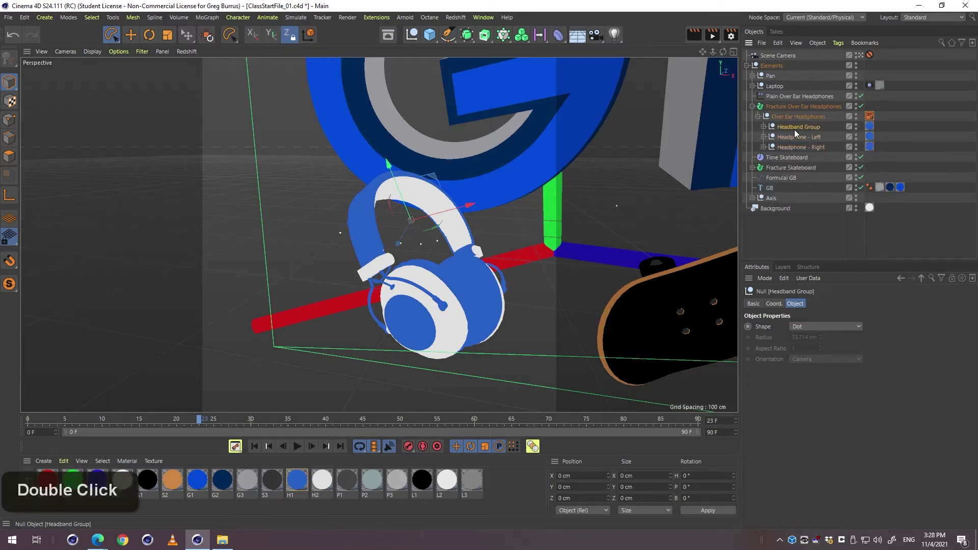
Examine the parts inside the Headphone - Right and Headphone - Left groups, collapsing the Over Ear Headphones hierarchy again.
left_click(790, 146)
left_click(765, 147)
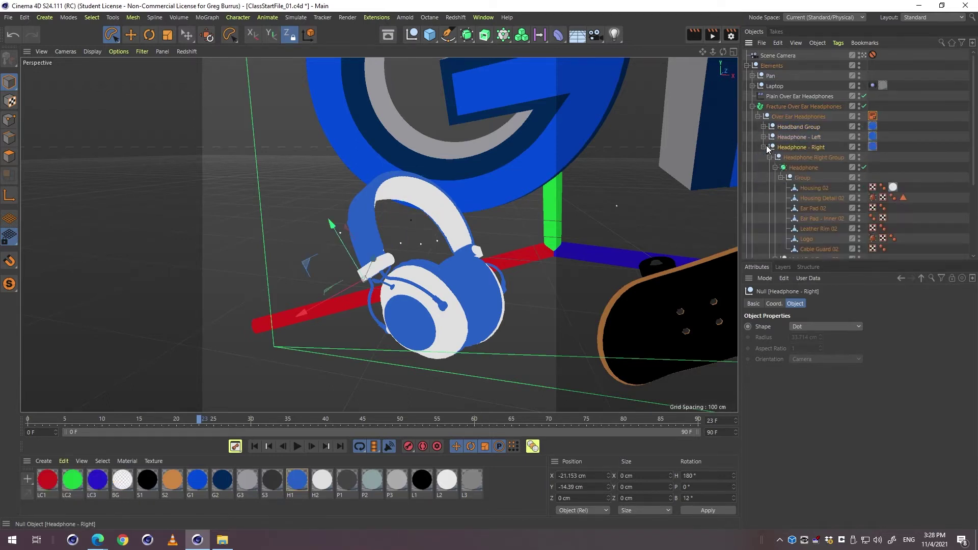
left_click(764, 147)
left_click(767, 138)
left_click(766, 136)
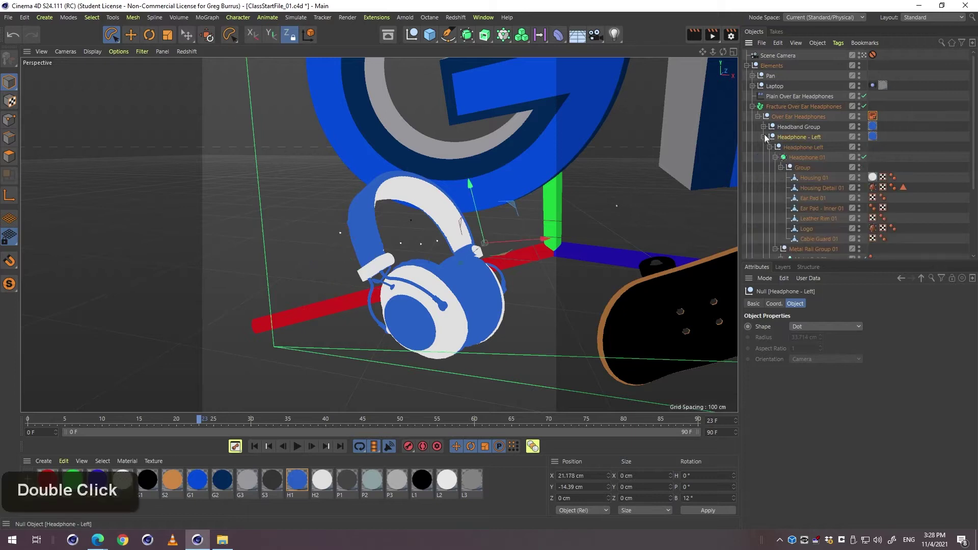
left_click(763, 138)
left_click(758, 117)
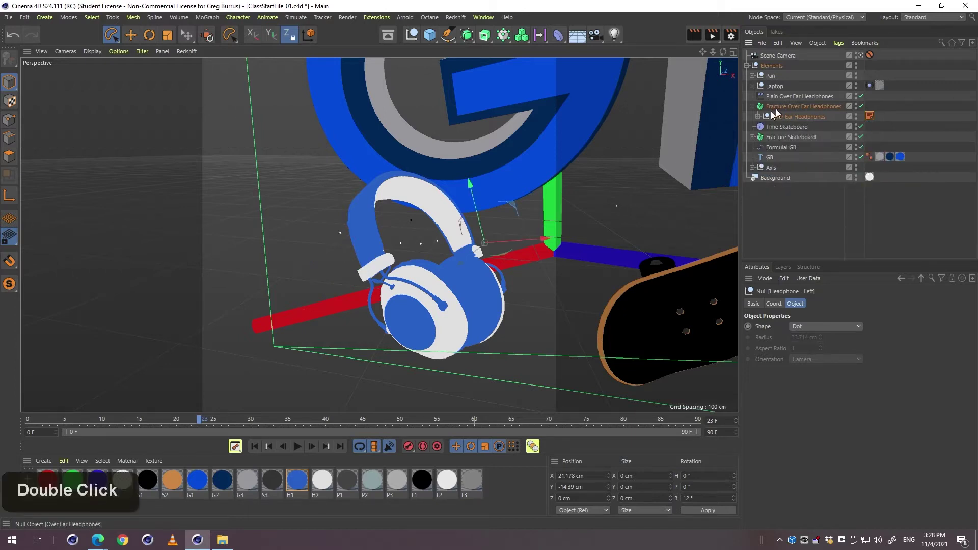
Compare the effector list of Fracture Over Ear Headphones with the parameters of the Plain Over Ear Headphones effector.
left_click(784, 107)
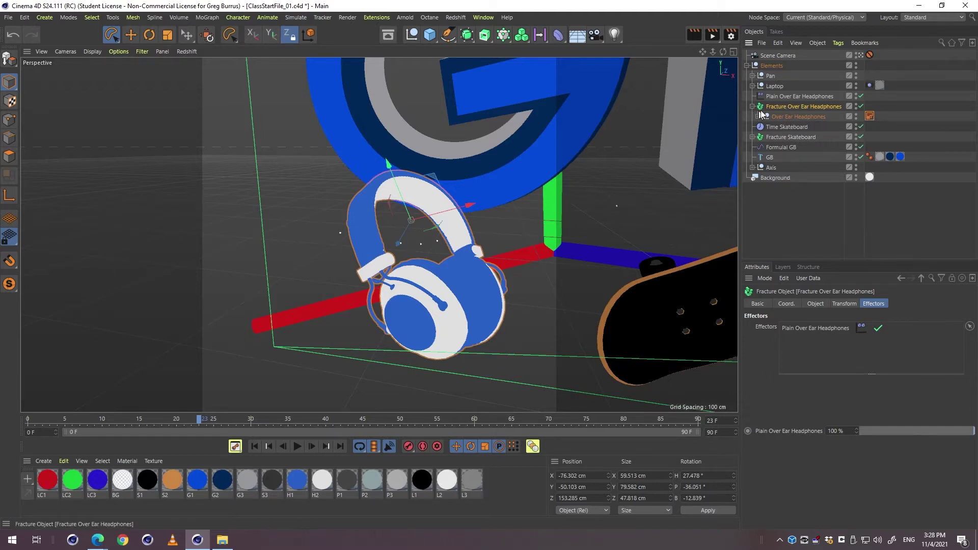
left_click(791, 99)
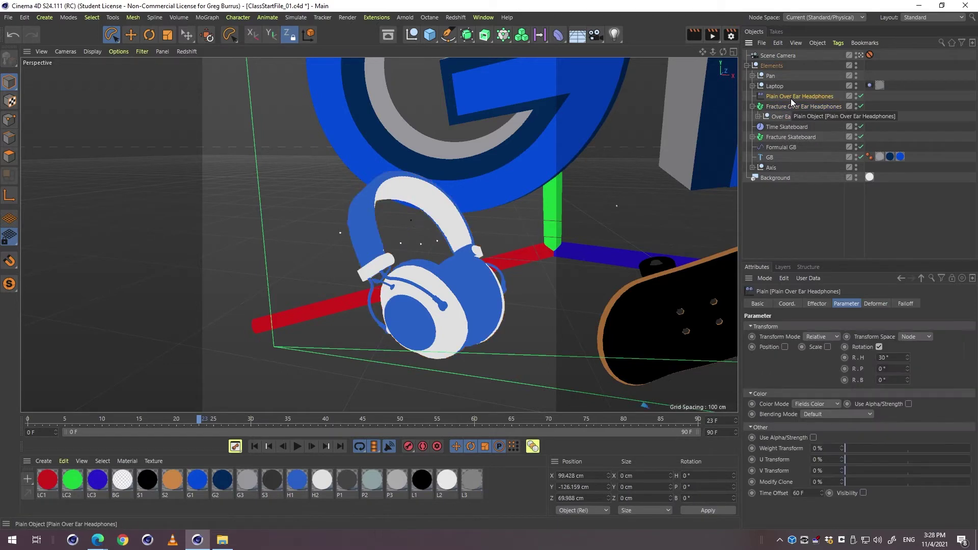
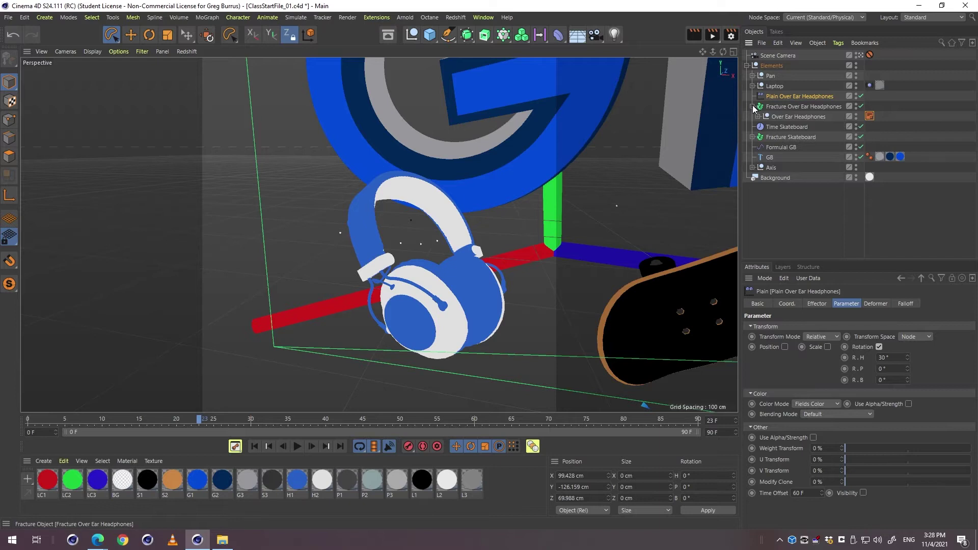
left_click(753, 106)
double_click(783, 106)
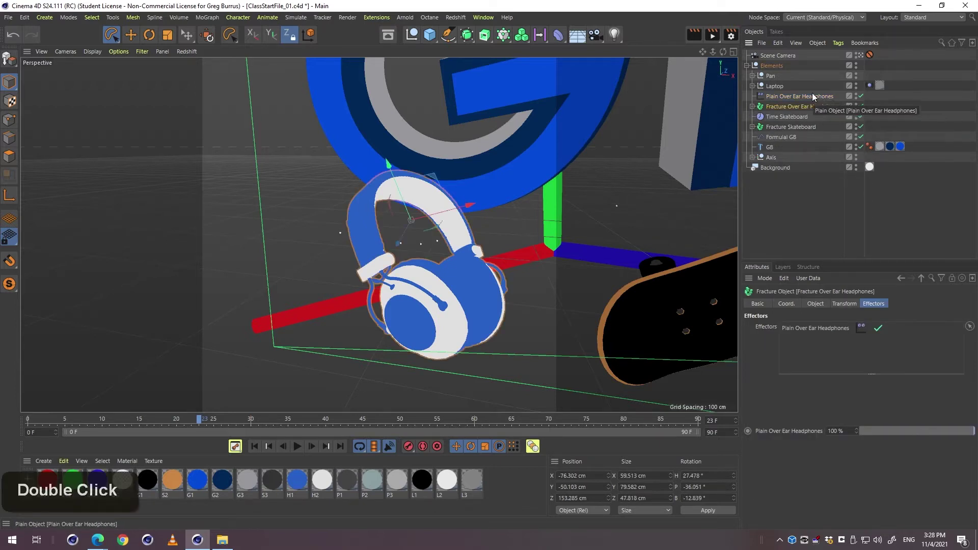
left_click(811, 96)
left_click(800, 106)
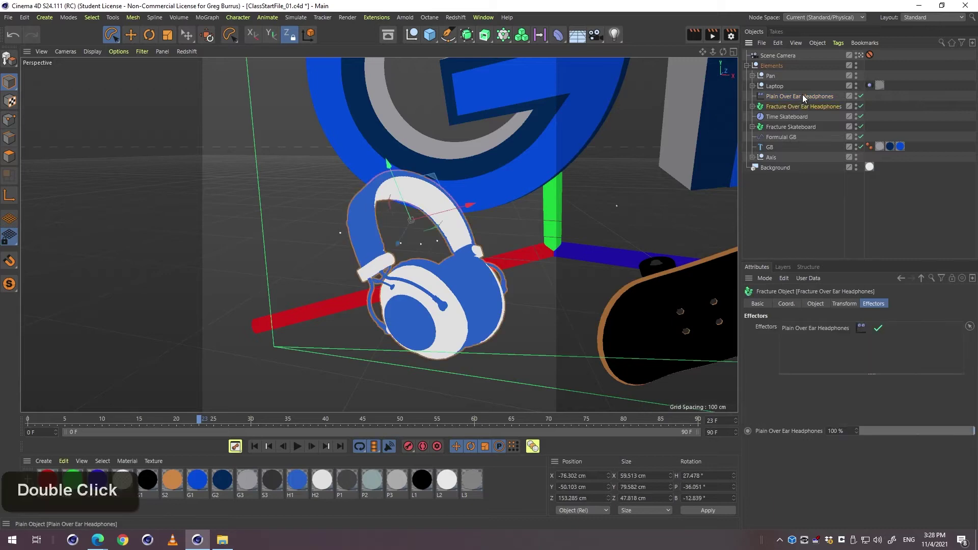
left_click(803, 96)
left_click(803, 107)
left_click(807, 95)
left_click(805, 106)
left_click(804, 96)
left_click(802, 107)
left_click(802, 107)
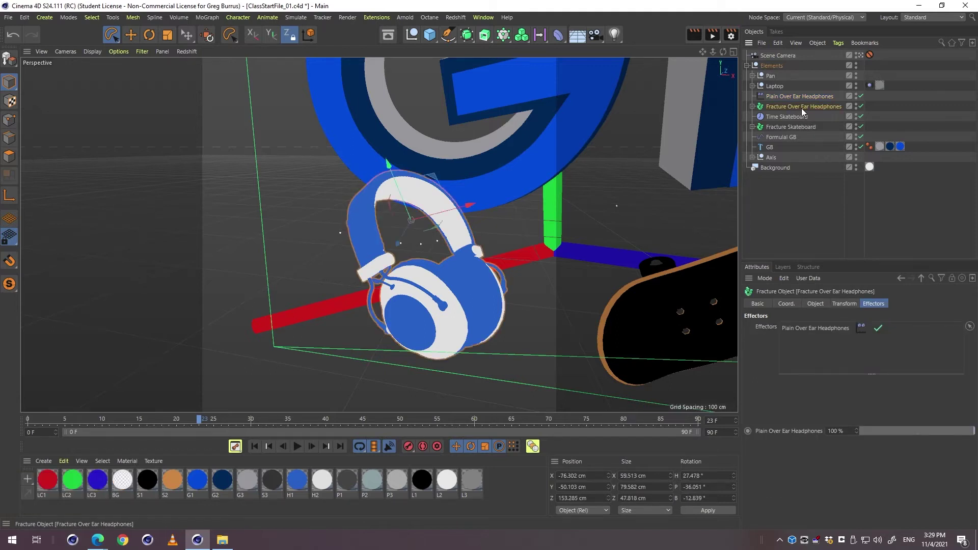
left_click(791, 96)
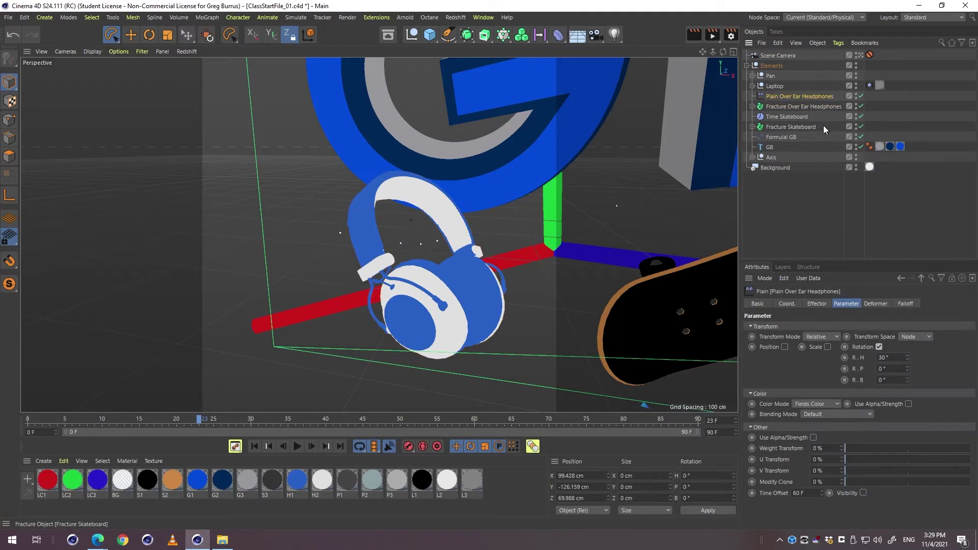
Play the animation and try 47° pitch and bank rotation on the Plain Over Ear Headphones effector, with its Position transform on and off.
left_click(297, 447)
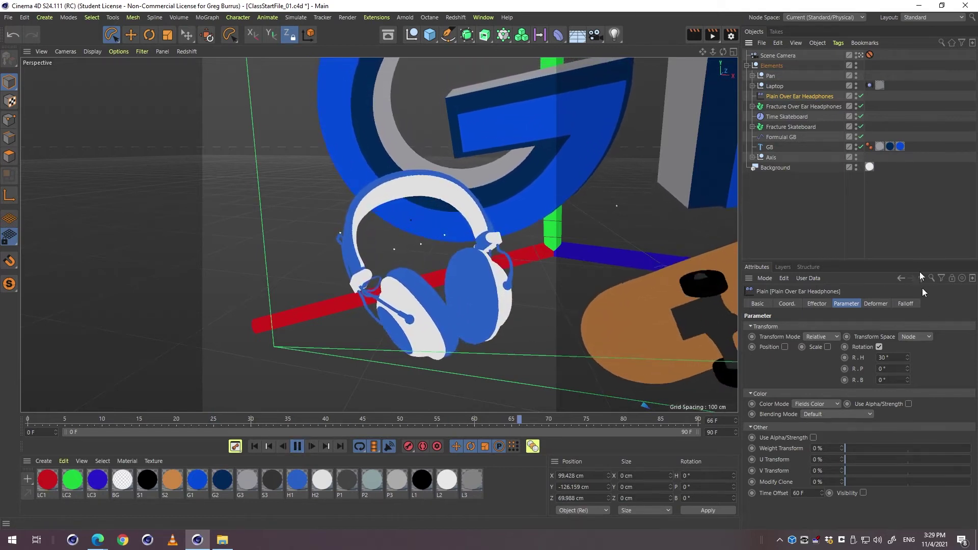
left_click_drag(907, 370, 912, 352)
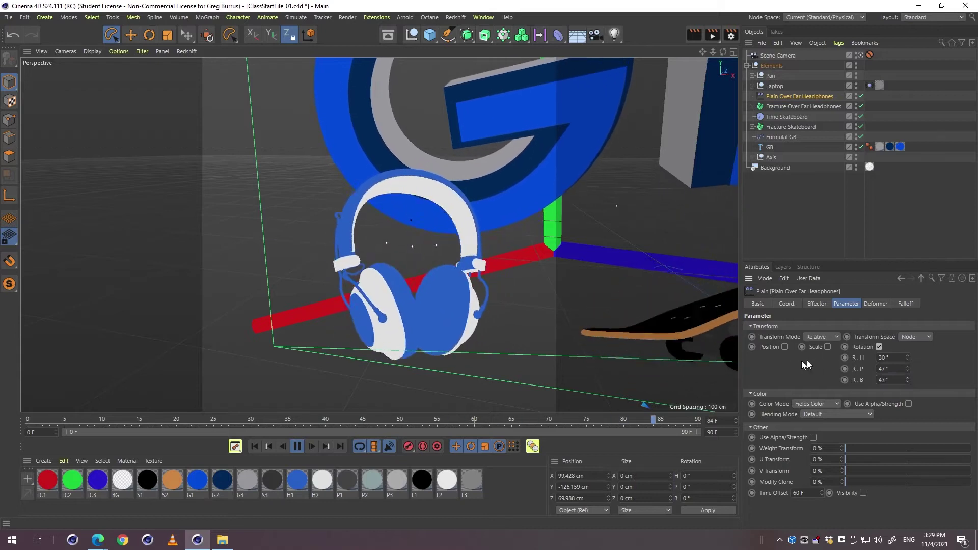
left_click(784, 347)
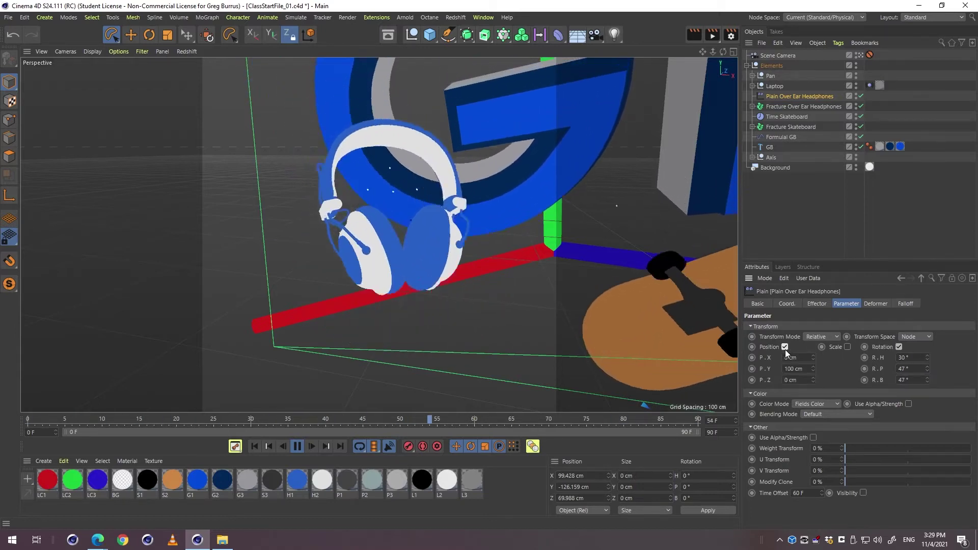
left_click(785, 347)
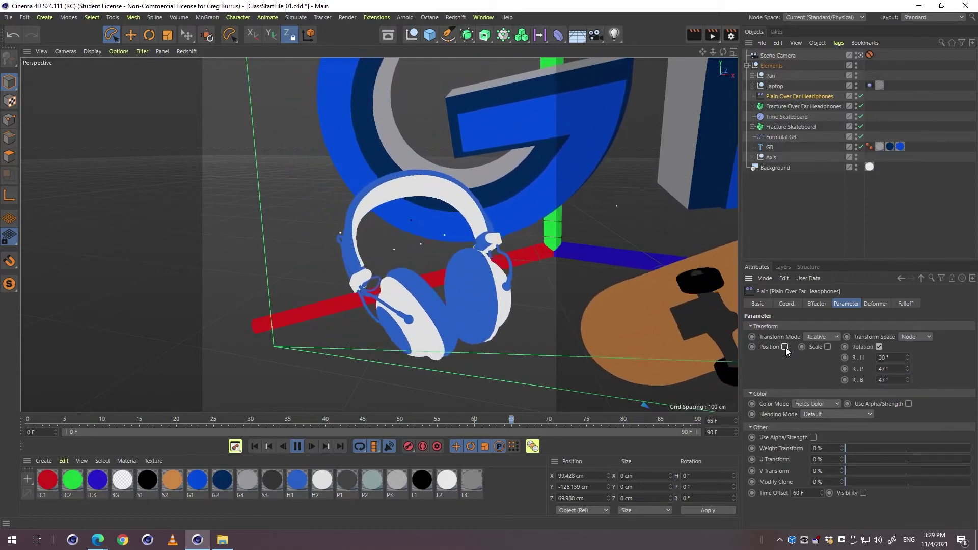
Try adding a Shader effector to Fracture Over Ear Headphones and remove it from the object's effector list.
left_click(795, 106)
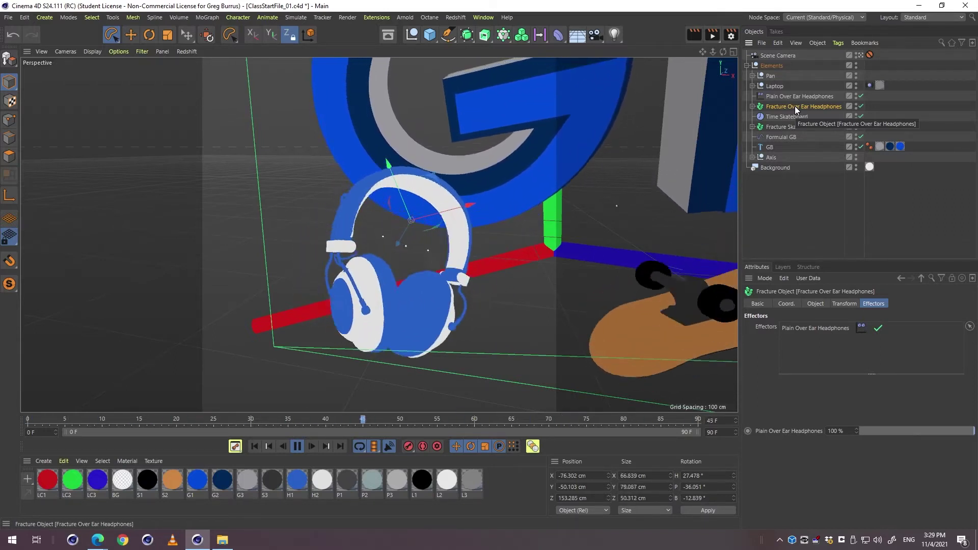
left_click(503, 34)
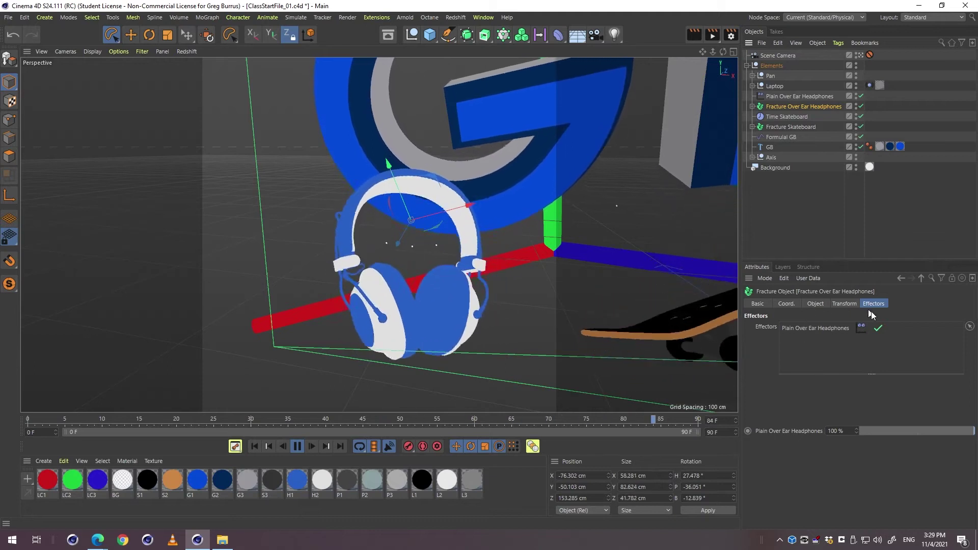
left_click_drag(783, 97, 793, 114)
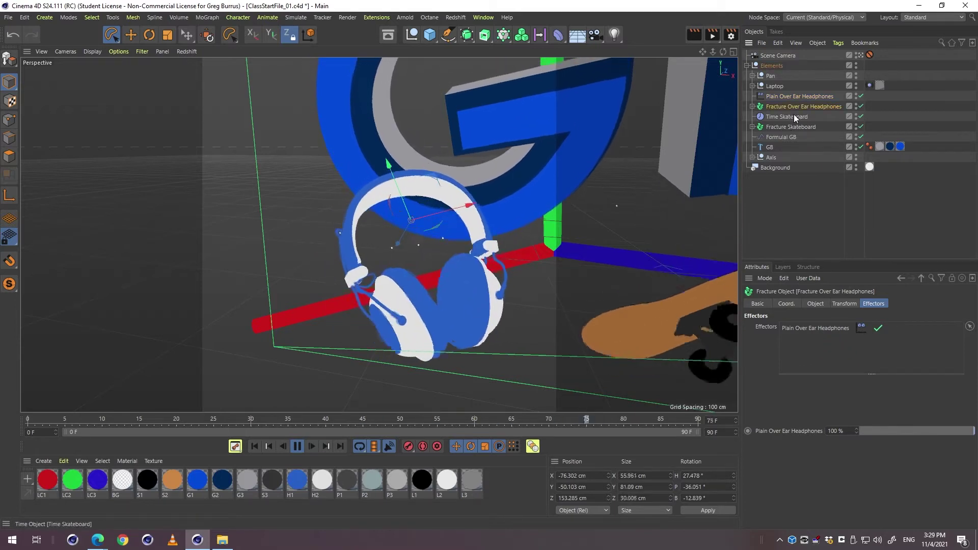
left_click(503, 34)
left_click(754, 104)
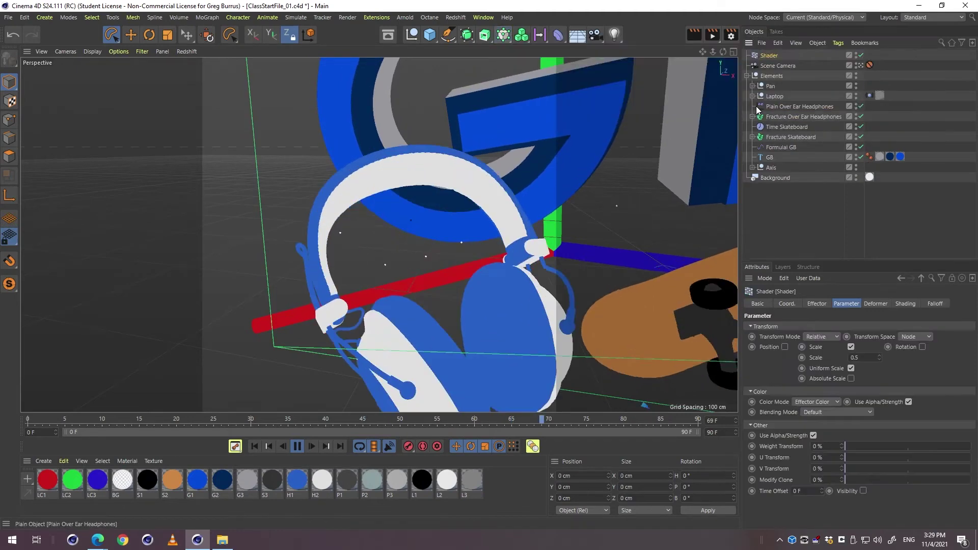
left_click(788, 117)
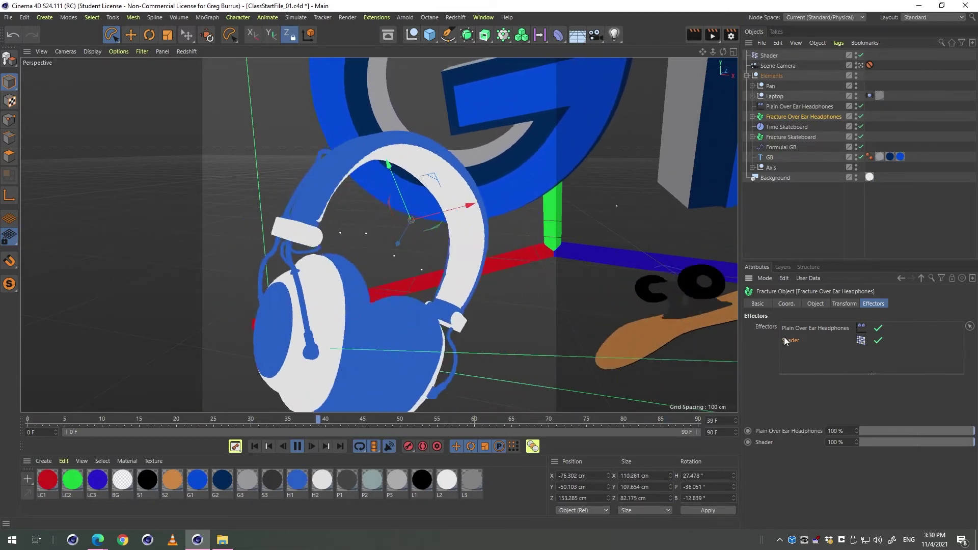
key("Delete")
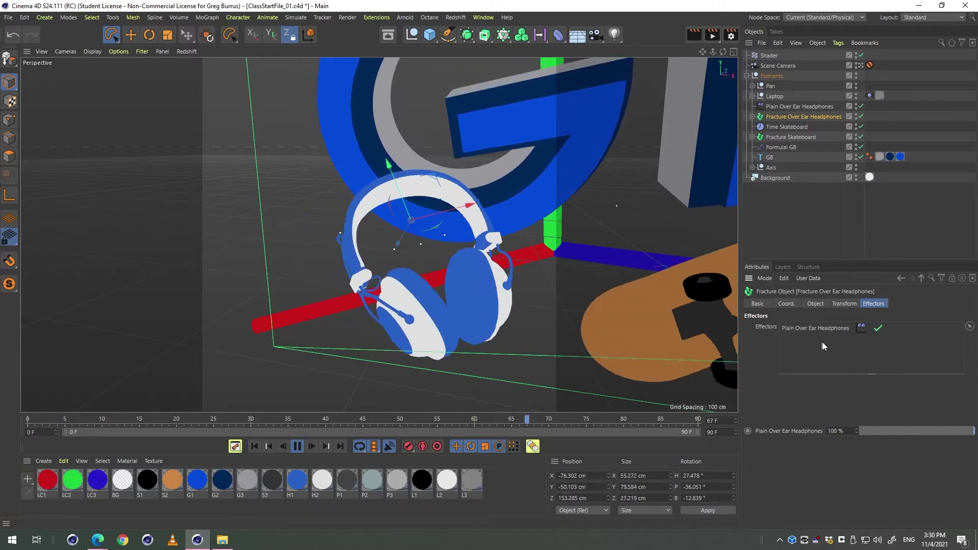
left_click(798, 106)
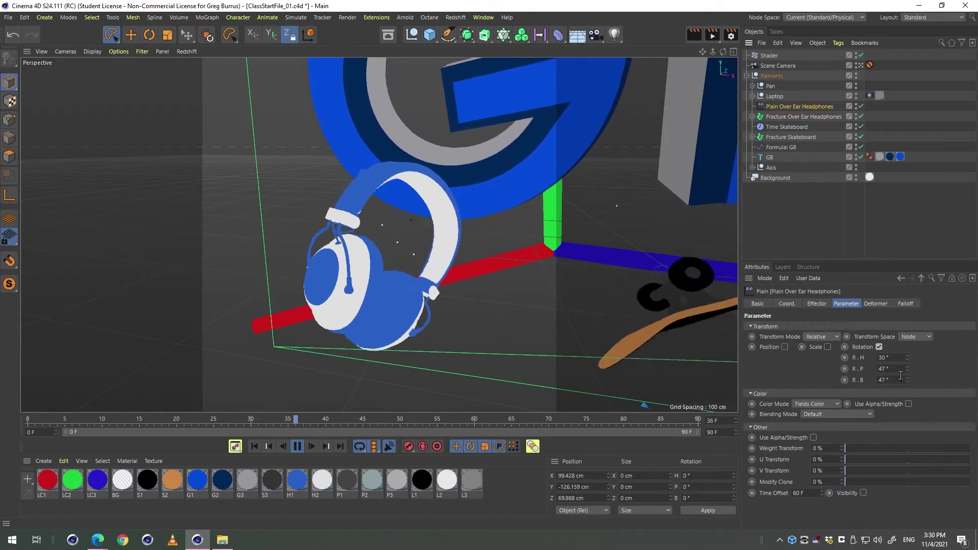
Undo the Shader effector test and the pitch and bank rotation changes on the Plain Over Ear Headphones effector.
key("ctrl+z")
key("ctrl+z")
key("ctrl+z")
key("ctrl+z")
key("ctrl+z")
key("ctrl+z")
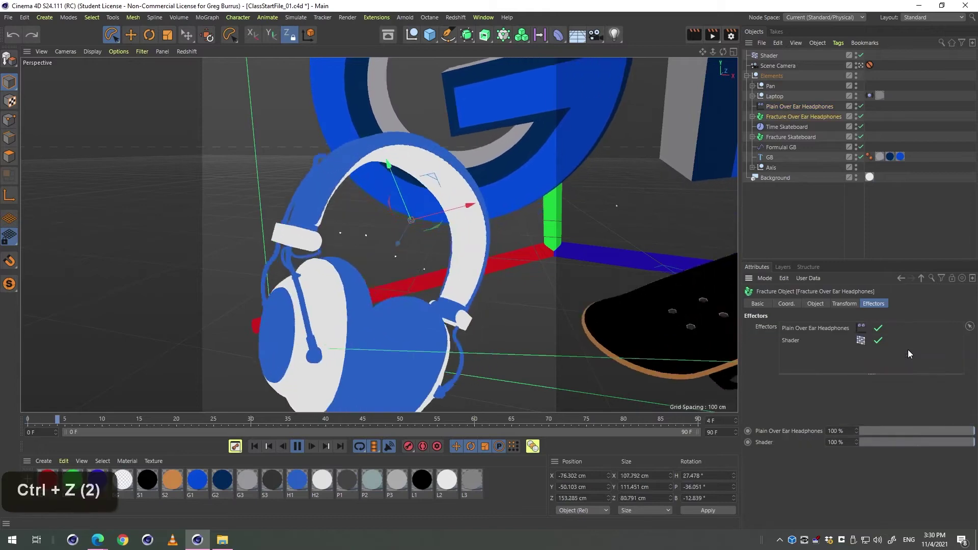
key("ctrl+z")
key("ctrl+z")
key("ctrl+z")
key("ctrl+z")
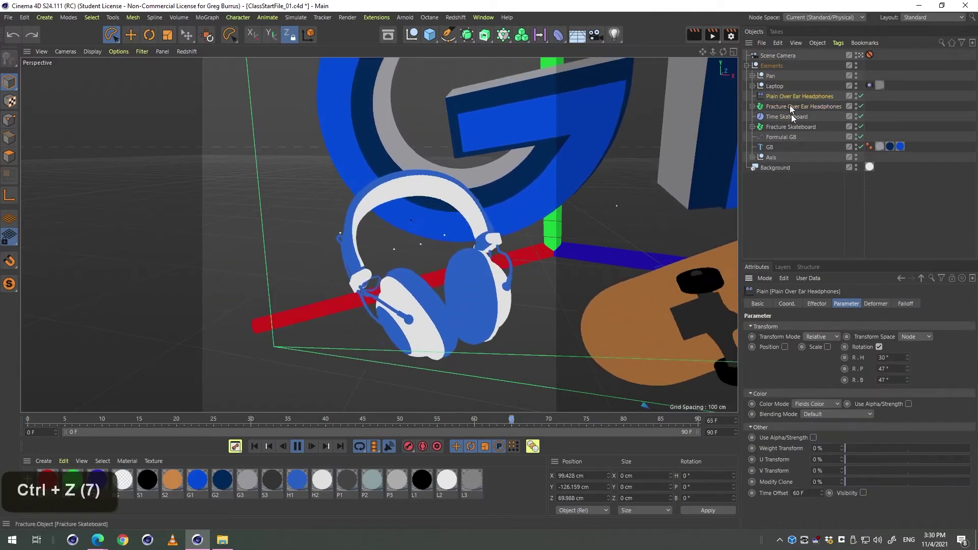
key("ctrl+z")
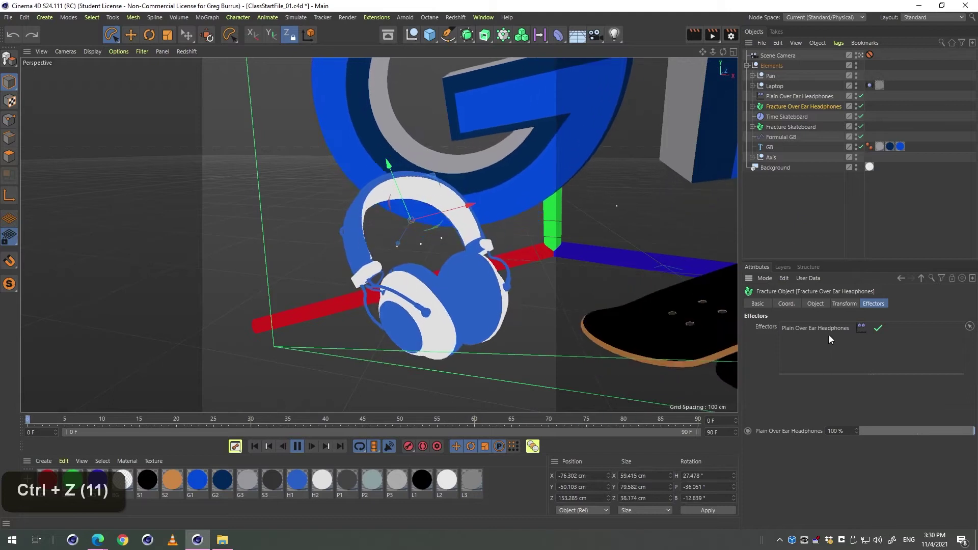
Try the Position transform on the Plain Over Ear Headphones effector with P.Y at 10 cm and P.X at 324 cm.
left_click(797, 99)
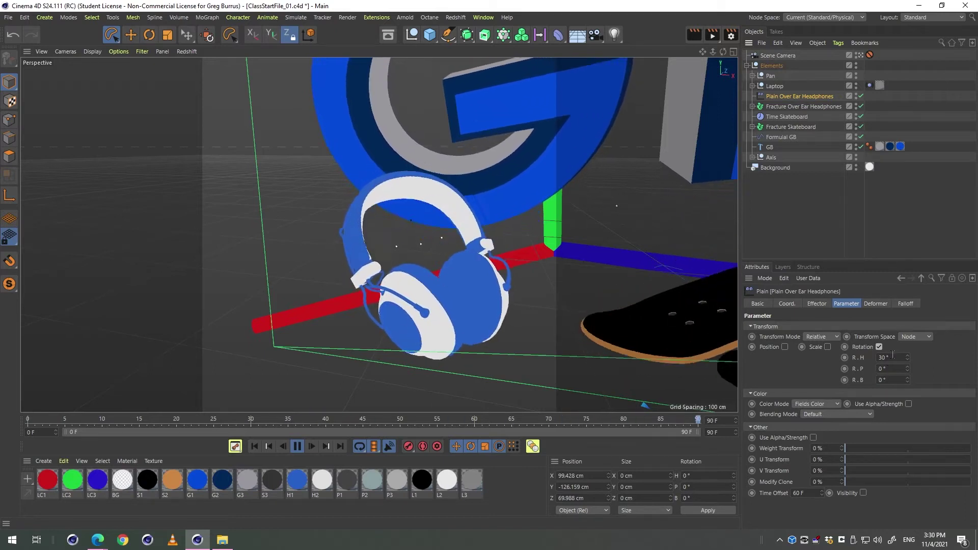
left_click(785, 347)
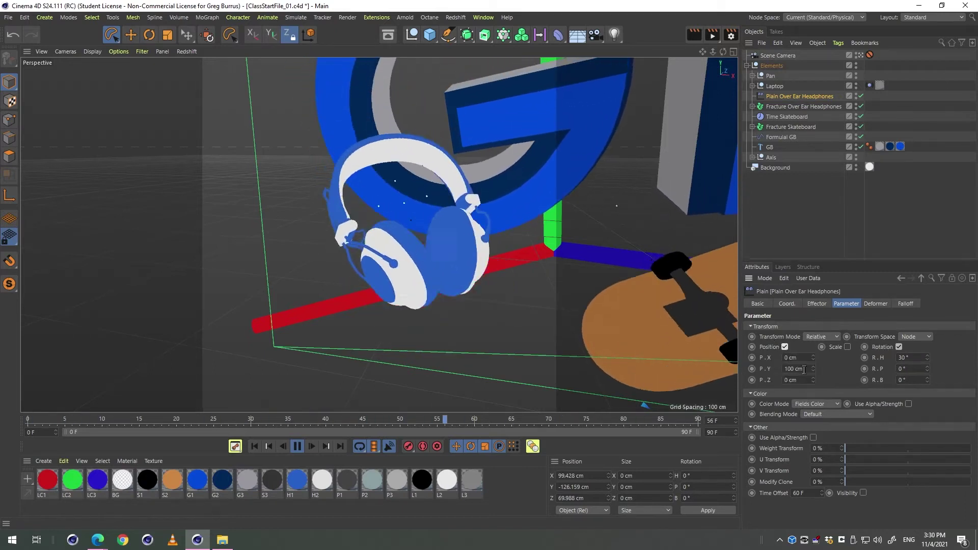
double_click(804, 369)
type("10")
key("Return")
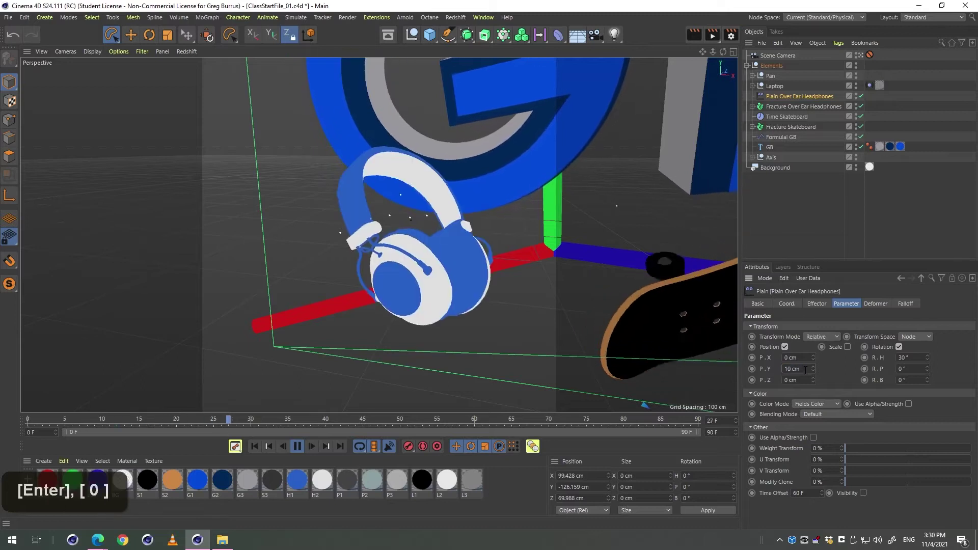
left_click(813, 356)
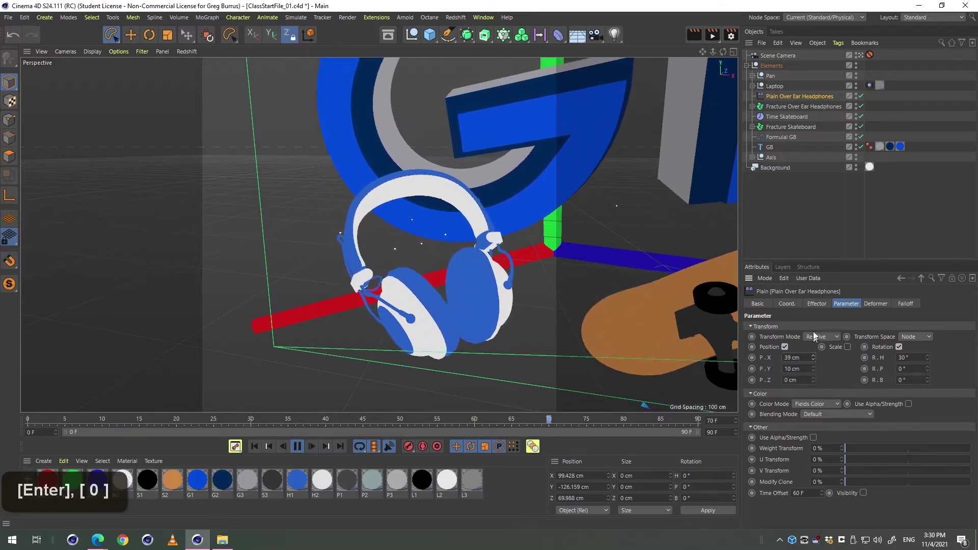
left_click_drag(815, 356, 814, 384)
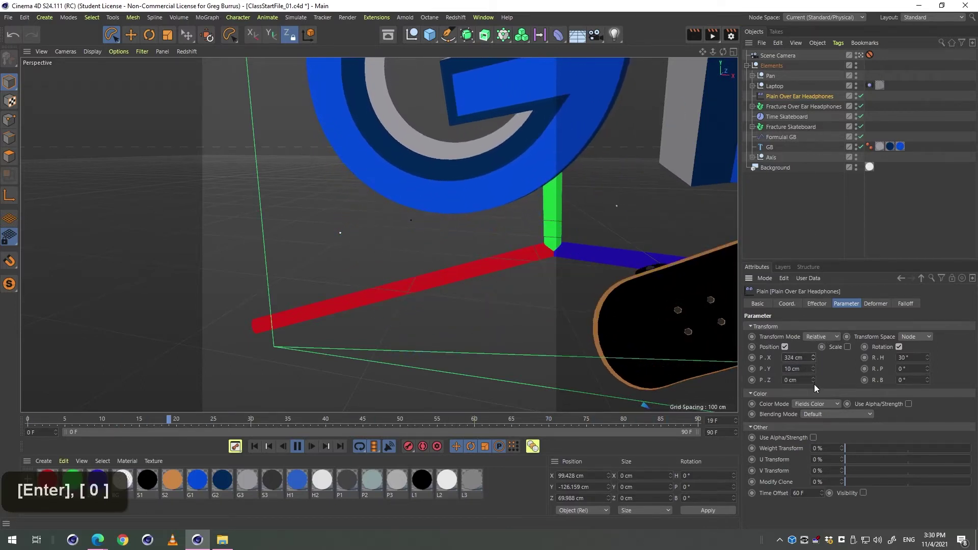
Try a P.Z offset of 48 cm on the Plain Over Ear Headphones effector and stop the playback.
key("2")
left_click_drag(322, 210, 393, 252)
key("1")
key("3")
key("3")
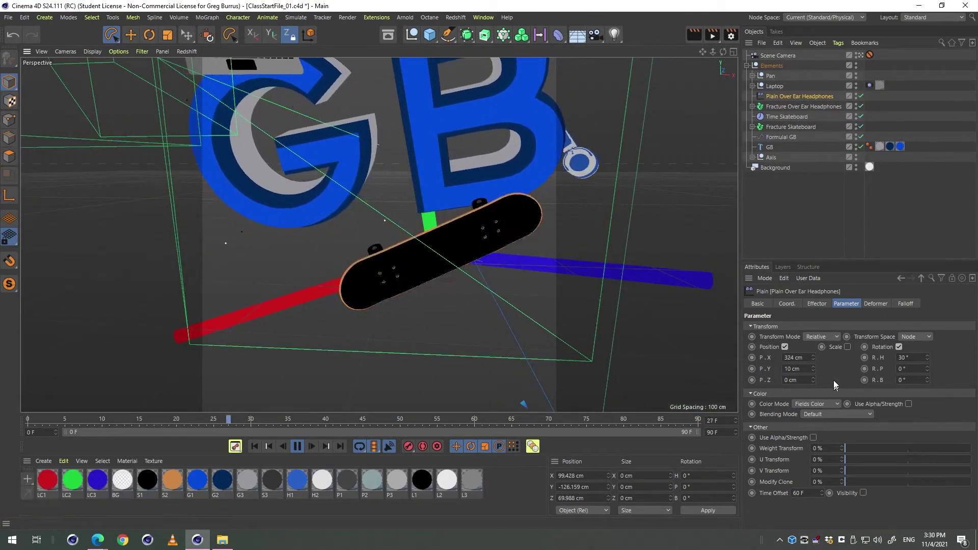
left_click_drag(814, 378, 814, 352)
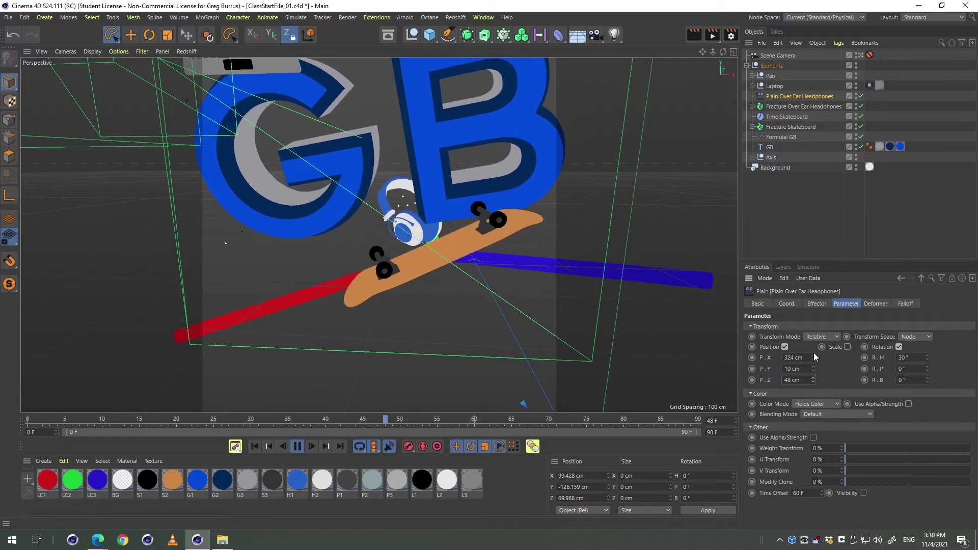
left_click(297, 446)
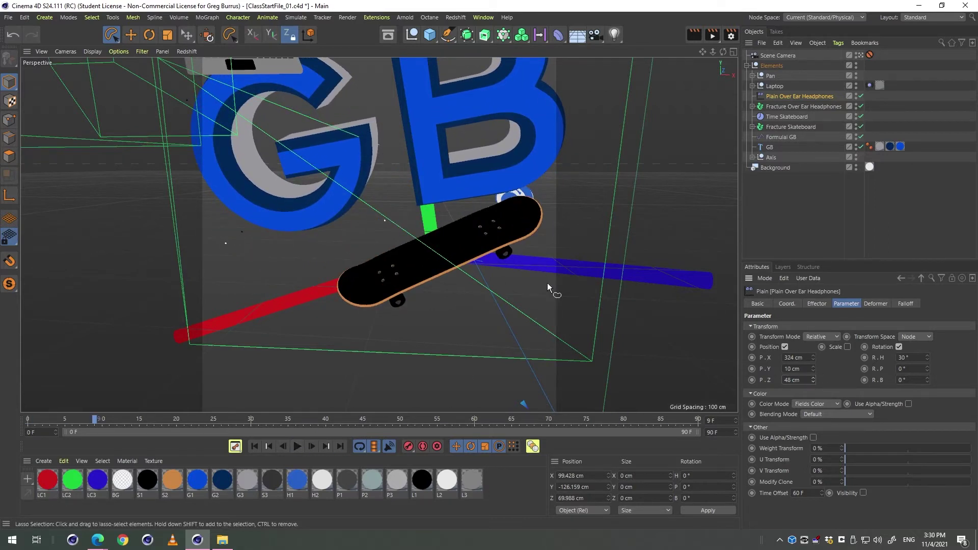
Undo the position changes on the Plain Over Ear Headphones effector, including the enabled Position transform.
key("ctrl+z")
key("ctrl+z")
key("ctrl+z")
key("ctrl+z")
key("ctrl+z")
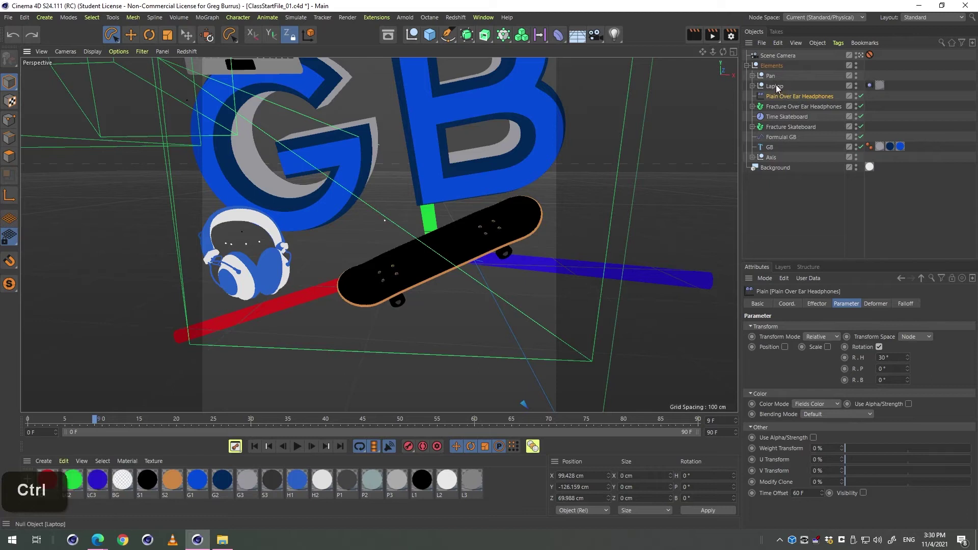
Try moving the Over Ear Headphones null out of Fracture Over Ear Headphones and put it back inside as a child.
left_click(771, 86)
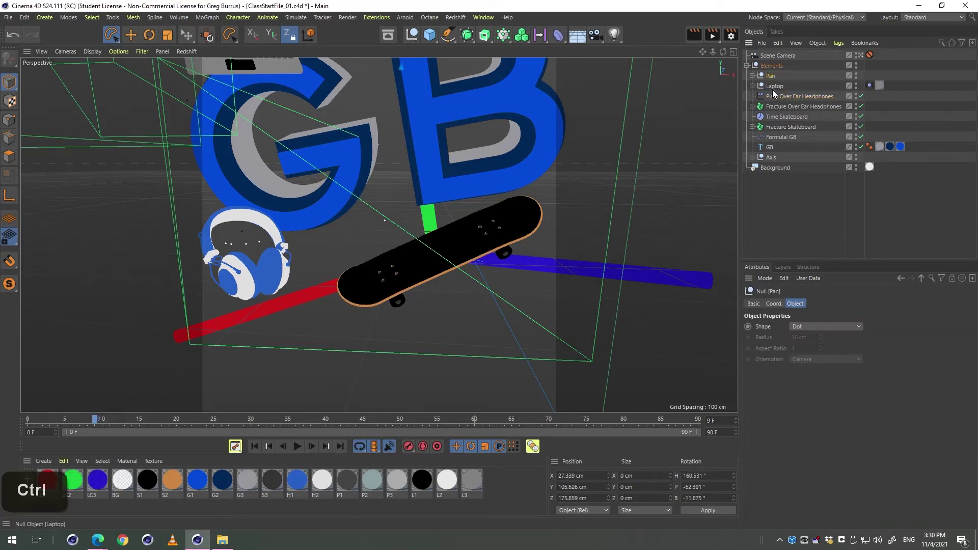
left_click(774, 106)
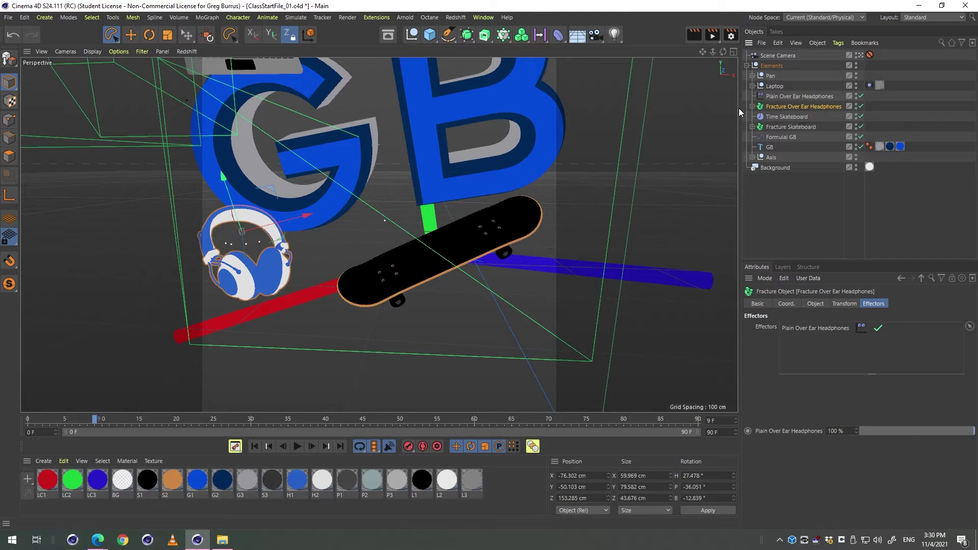
left_click(752, 107)
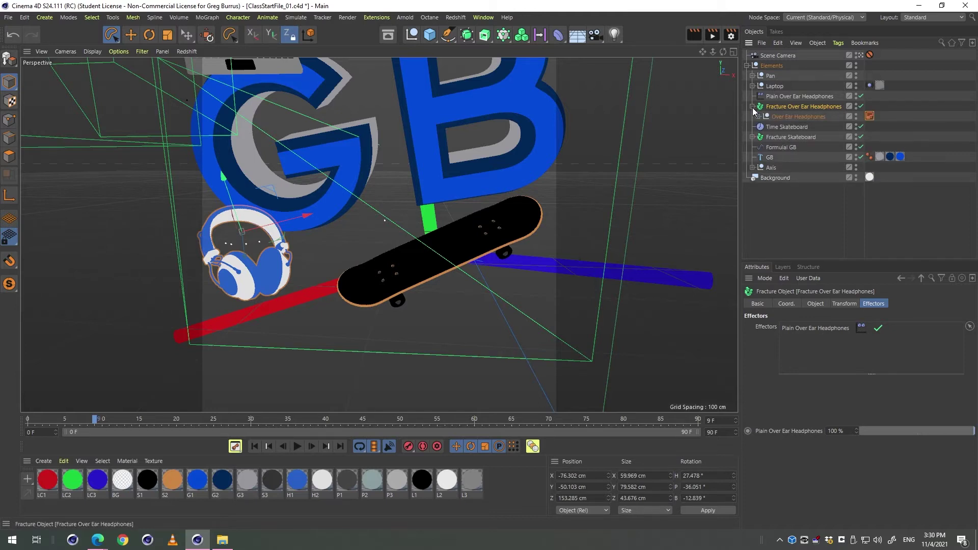
left_click(794, 118)
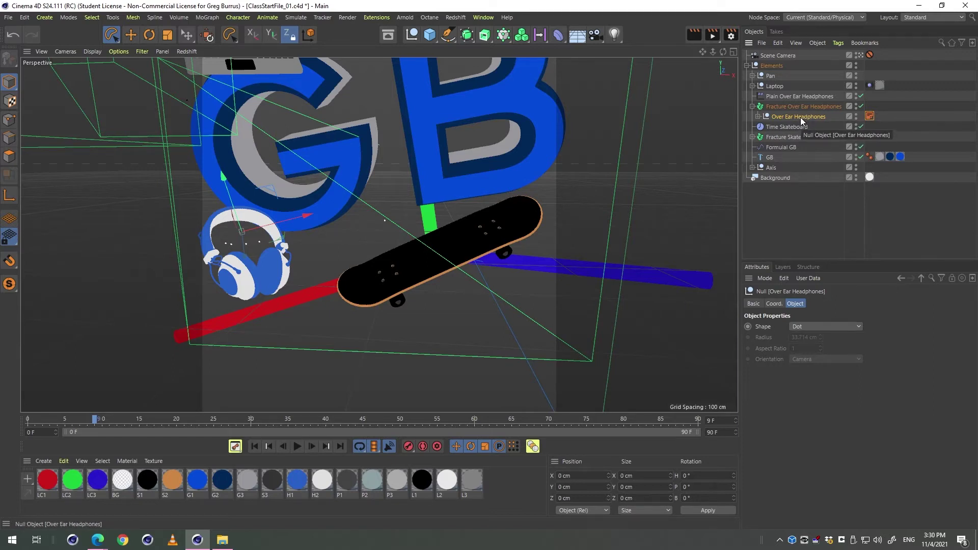
left_click_drag(800, 117, 800, 211)
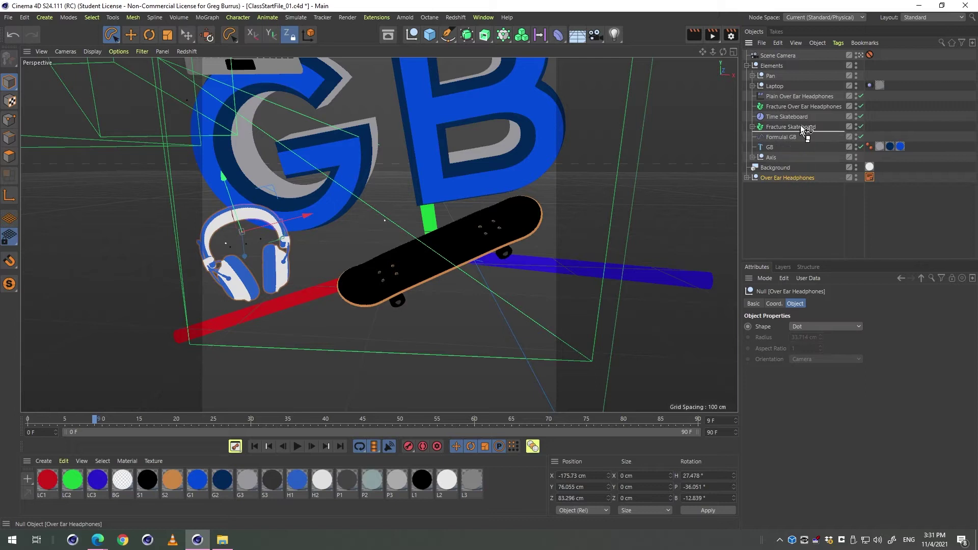
left_click_drag(805, 106, 802, 110)
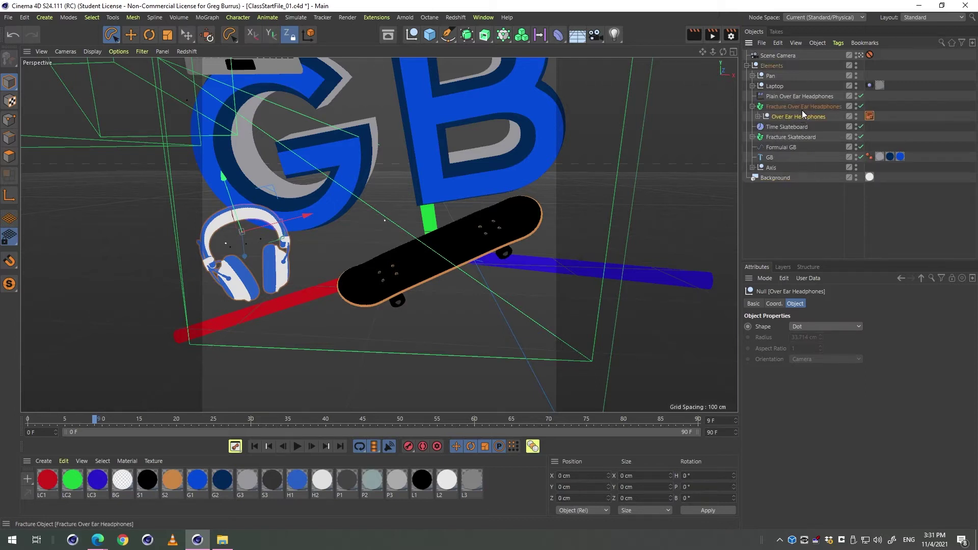
Review the settings of Fracture Over Ear Headphones and try its Explode Segments mode.
left_click(802, 109)
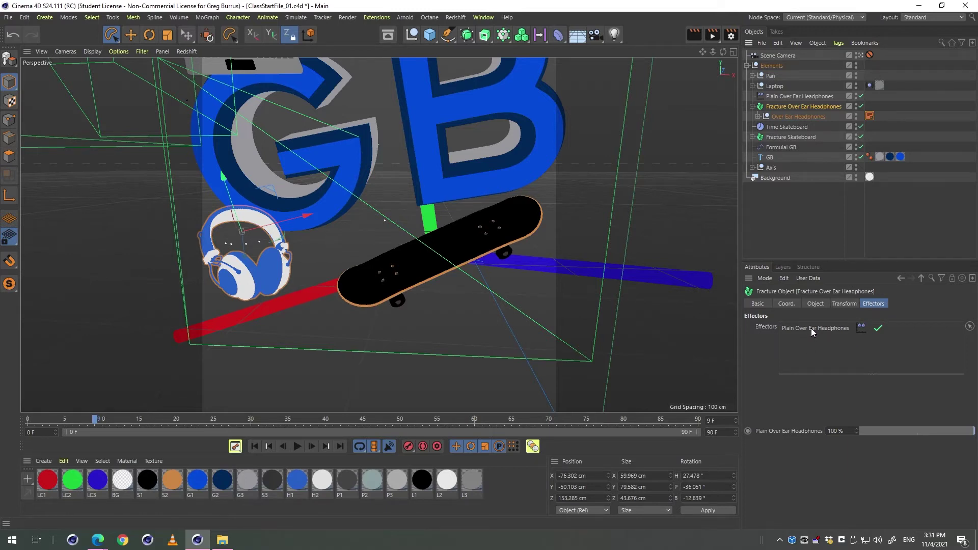
left_click(854, 301)
left_click(882, 301)
left_click(817, 304)
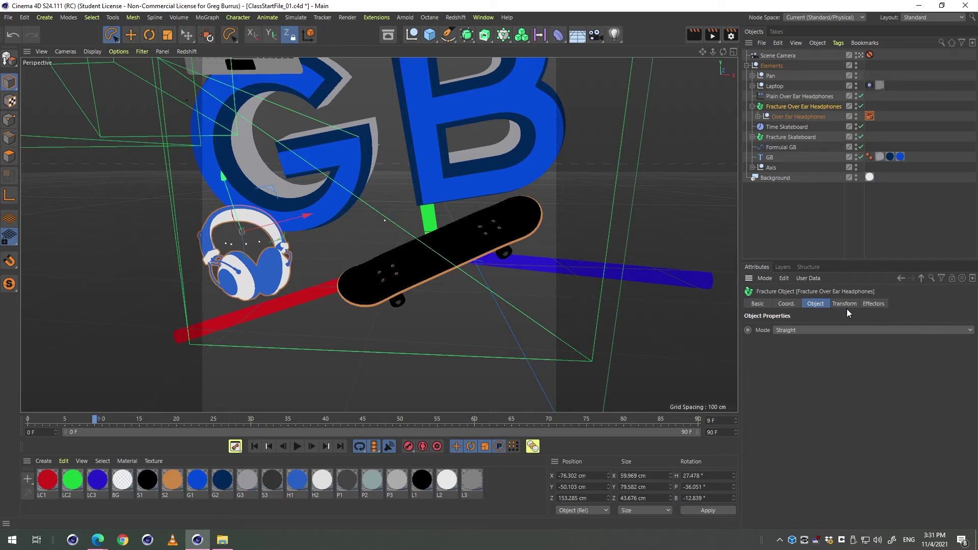
double_click(846, 303)
left_click(821, 303)
left_click(828, 330)
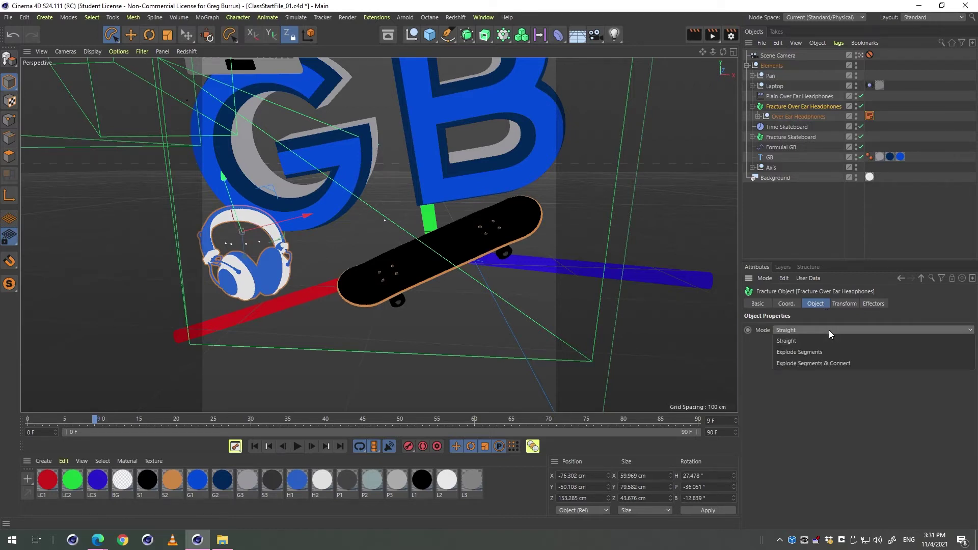
left_click(819, 303)
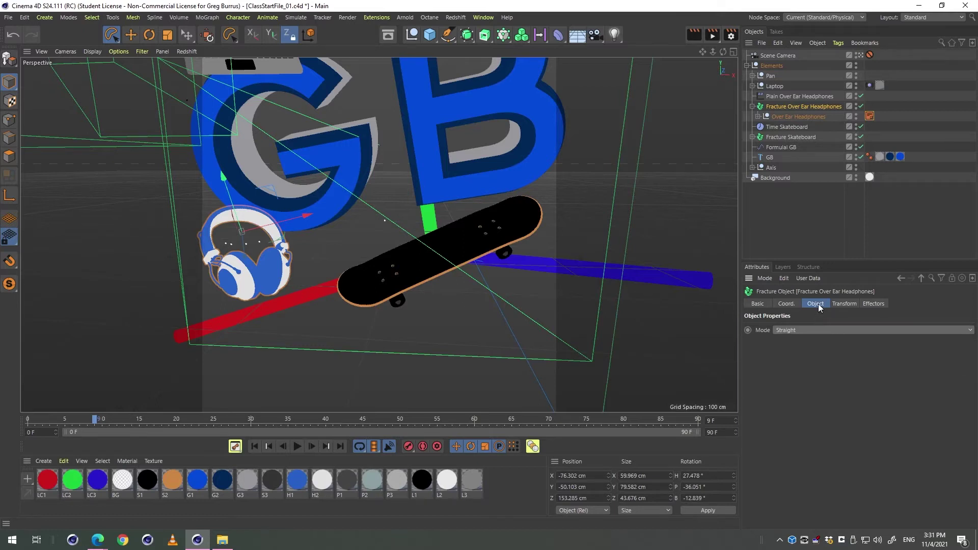
left_click(804, 330)
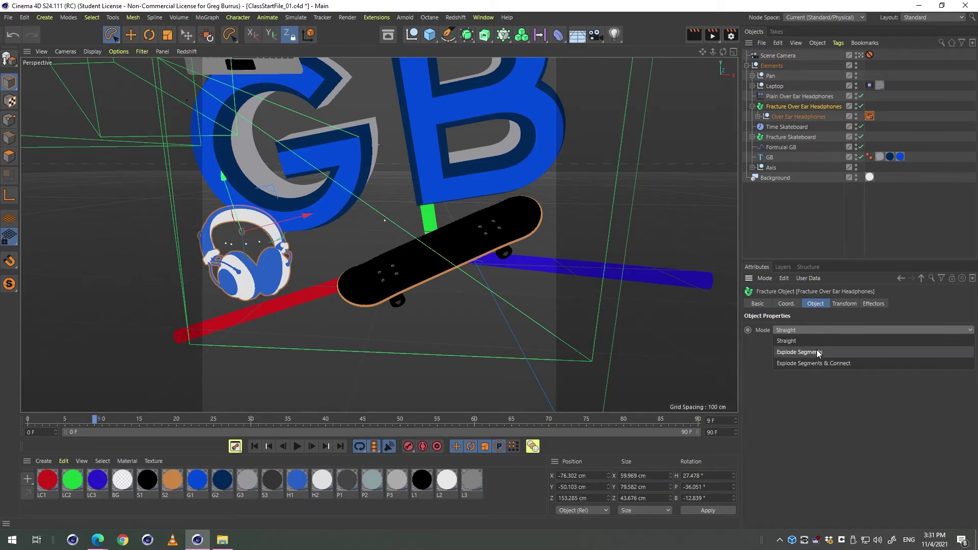
left_click(817, 351)
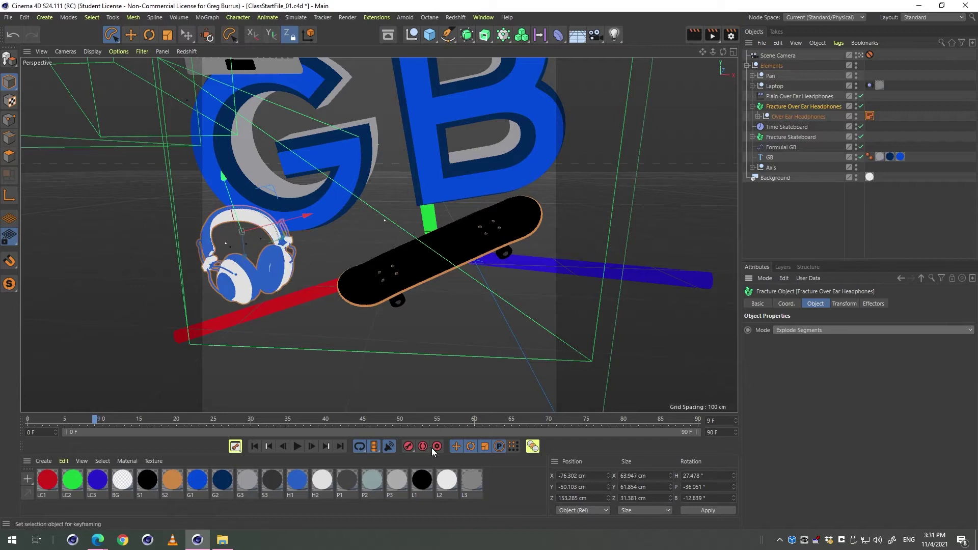
Play the animation with only the headphones shown and set the Plain effector's rotation to R.P 13° and R.B 51°.
left_click(301, 451)
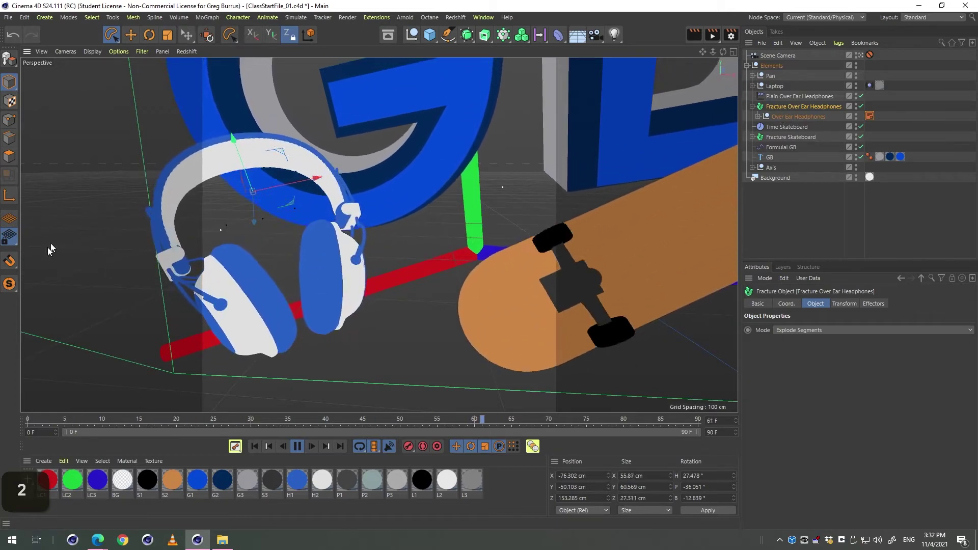
left_click_drag(240, 297, 410, 319)
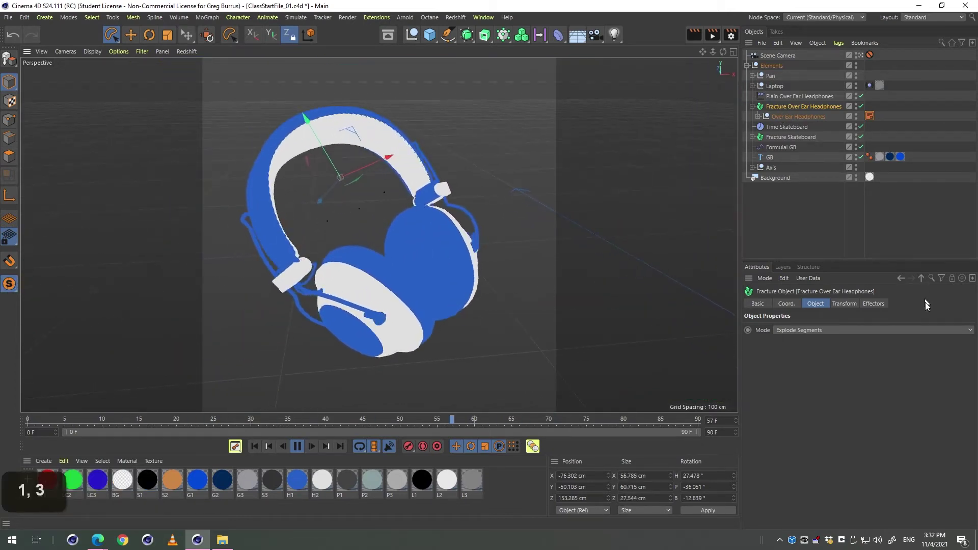
left_click(845, 304)
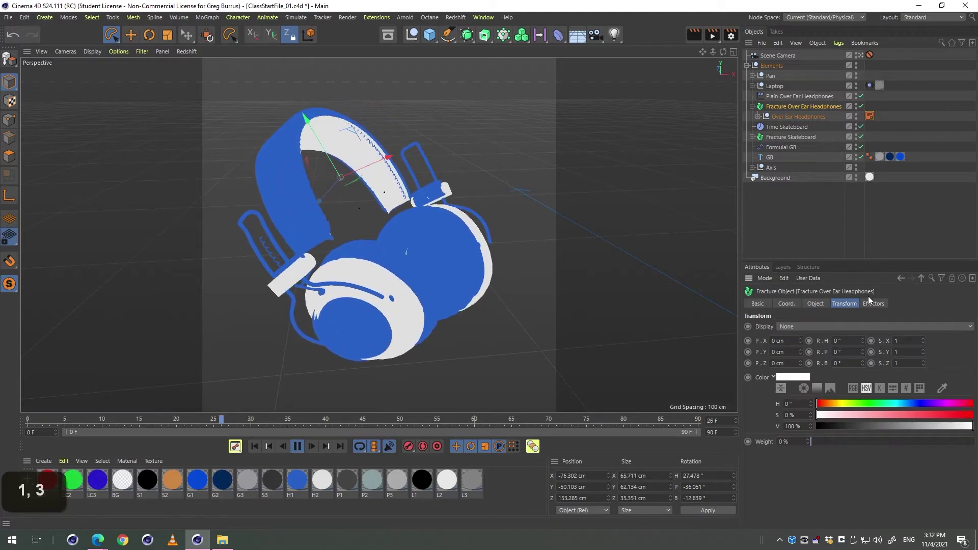
left_click(787, 96)
double_click(846, 303)
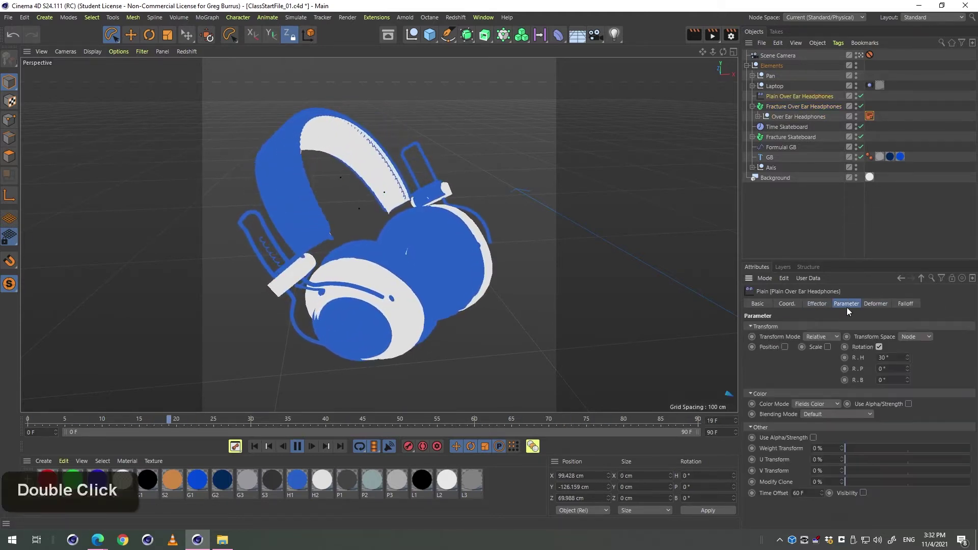
left_click_drag(907, 371, 900, 354)
Enable Position on the Plain Over Ear Headphones effector and set P.X, P.Y and P.Z to 5 cm each.
left_click(784, 347)
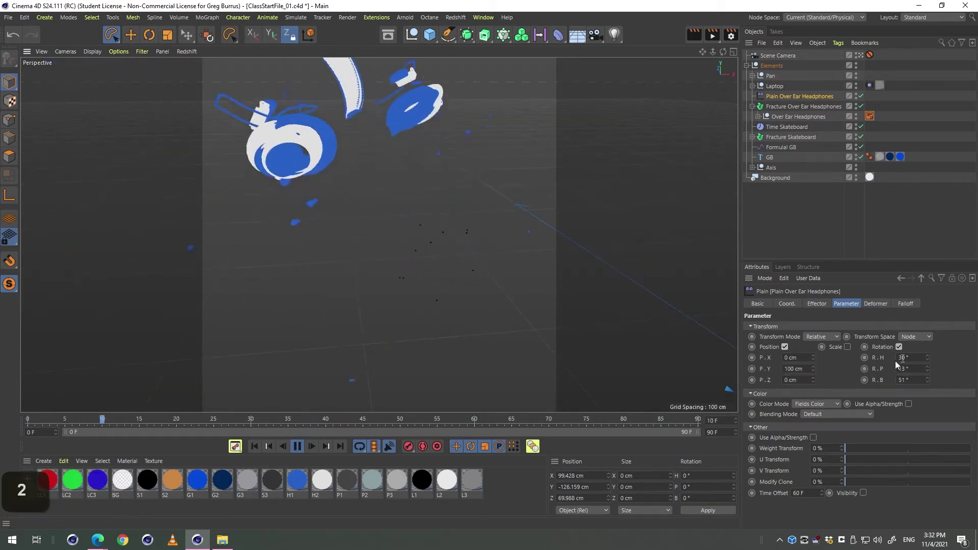
double_click(795, 368)
type("5")
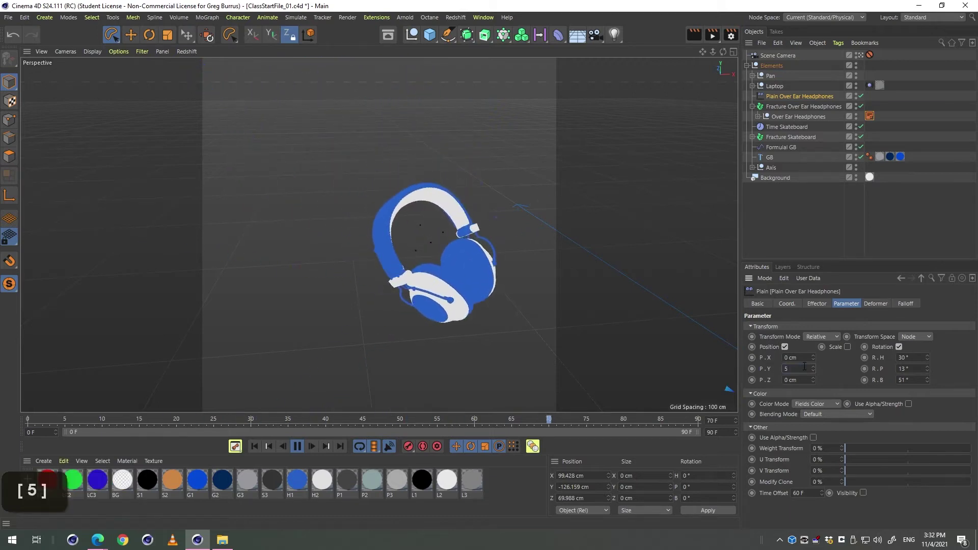
key("shift+Tab")
type("5")
key("Tab")
key("Tab")
type("5")
key("Return")
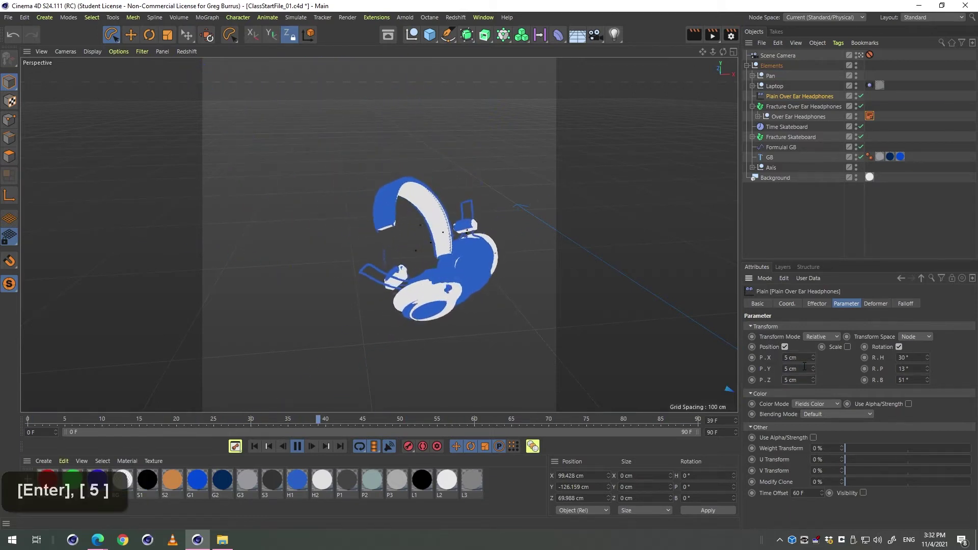
Display the mesh lines in the viewport and examine the animated headphone segments from several angles.
key("3")
left_click_drag(520, 337, 445, 243)
key("2")
key("3")
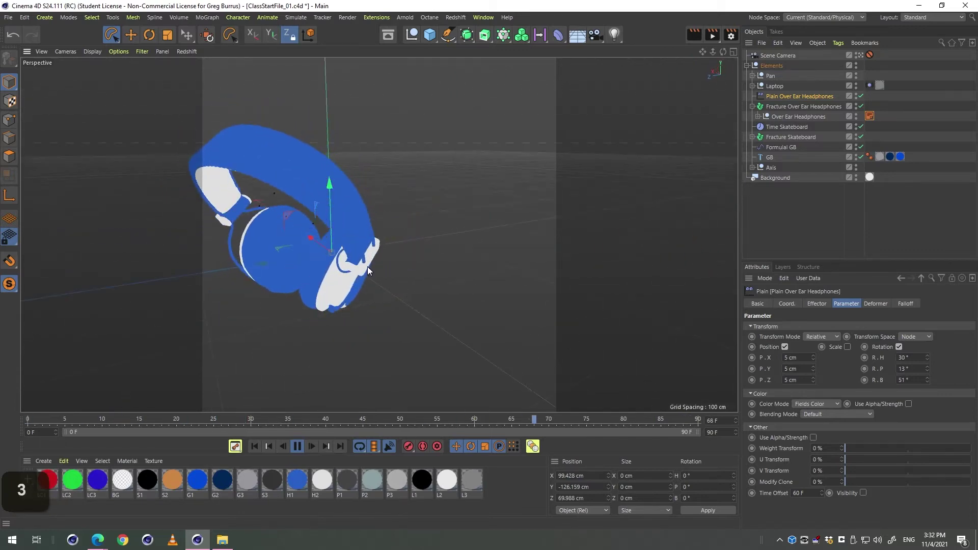
key("b")
key("3")
left_click_drag(399, 289, 421, 299)
key("3")
key("1")
key("2")
key("3")
key("1")
key("3")
key("1")
key("2")
key("3")
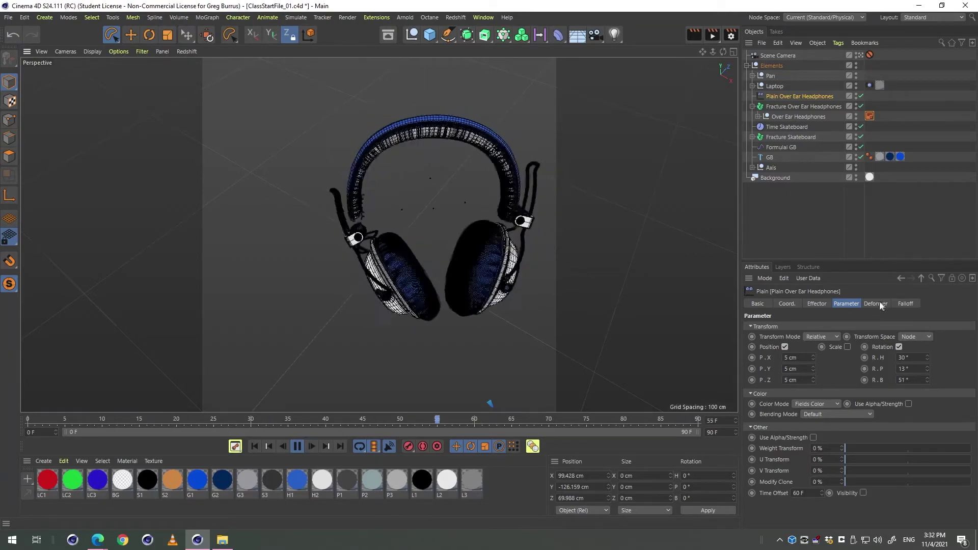
Stop the playback at frame 34 and set the Mode of Fracture Over Ear Headphones to Explode Segments & Connect.
left_click(298, 447)
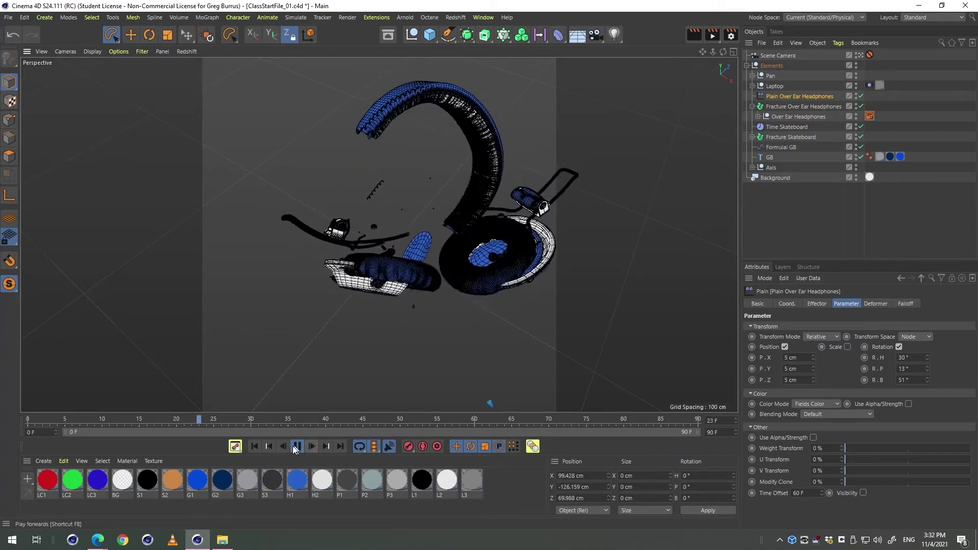
left_click_drag(319, 420, 280, 394)
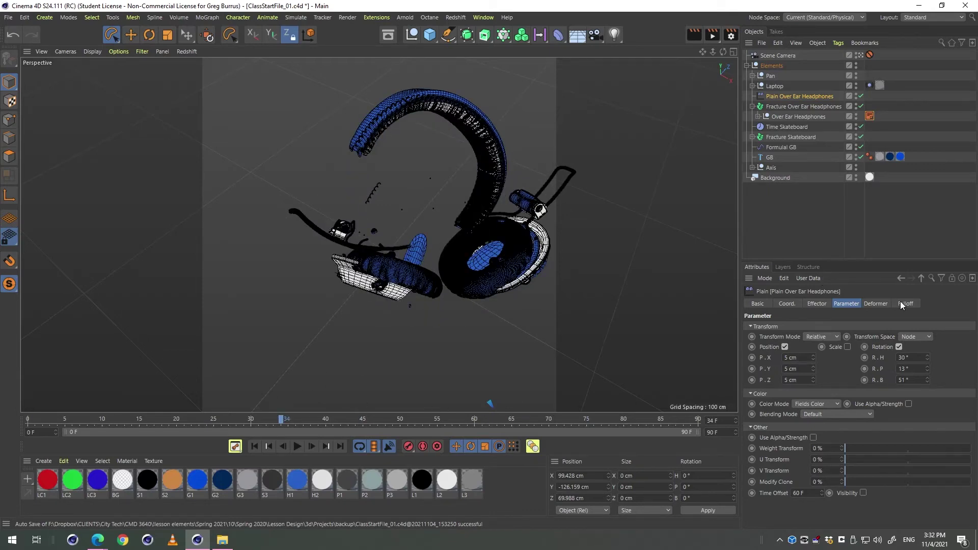
left_click(816, 303)
left_click(792, 105)
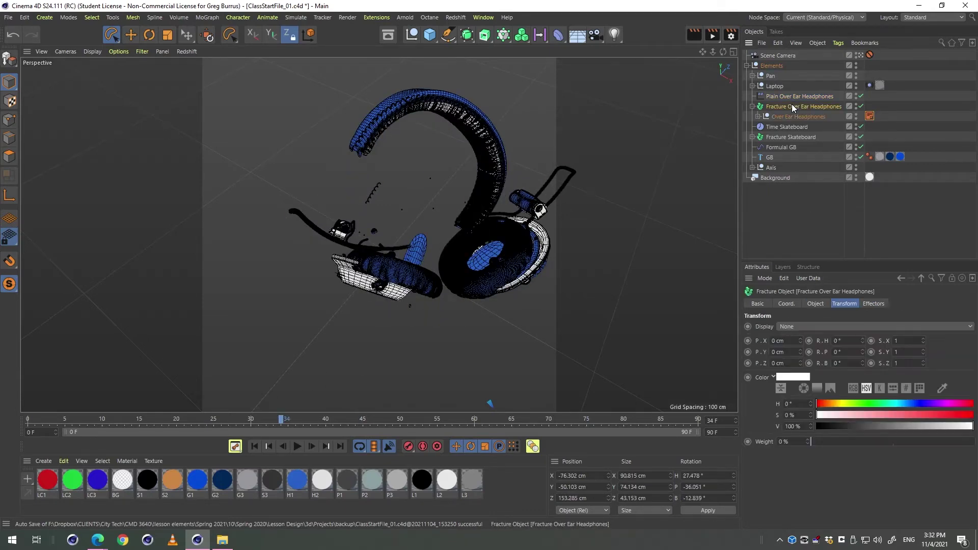
left_click(820, 304)
left_click(817, 330)
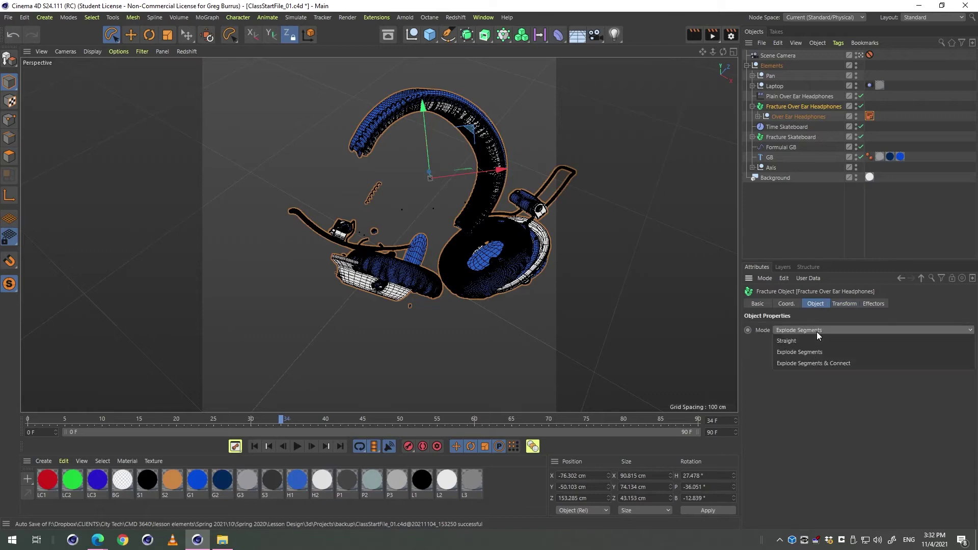
left_click(811, 362)
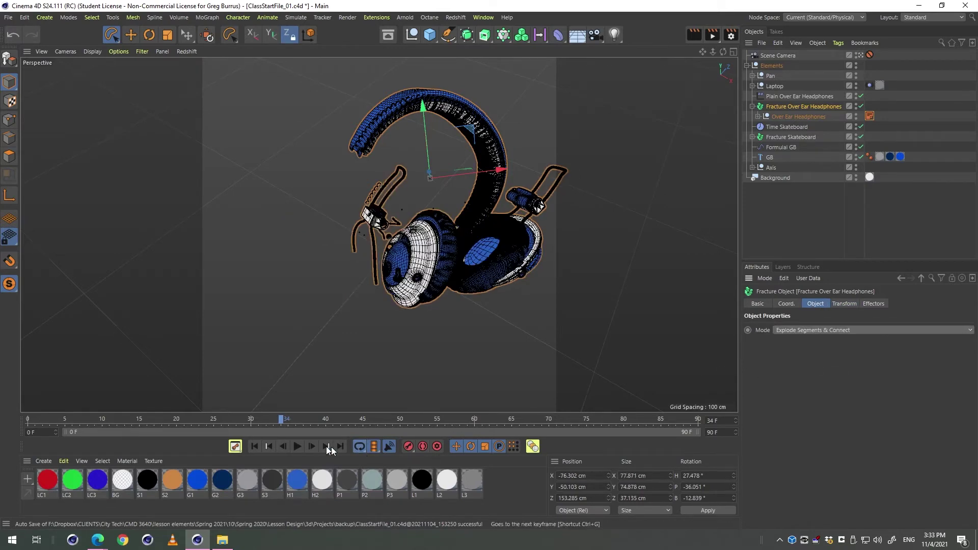
Play the headphones animation, switch the viewport to Gouraud shading without mesh lines, and stop playback at frame 38.
left_click(297, 447)
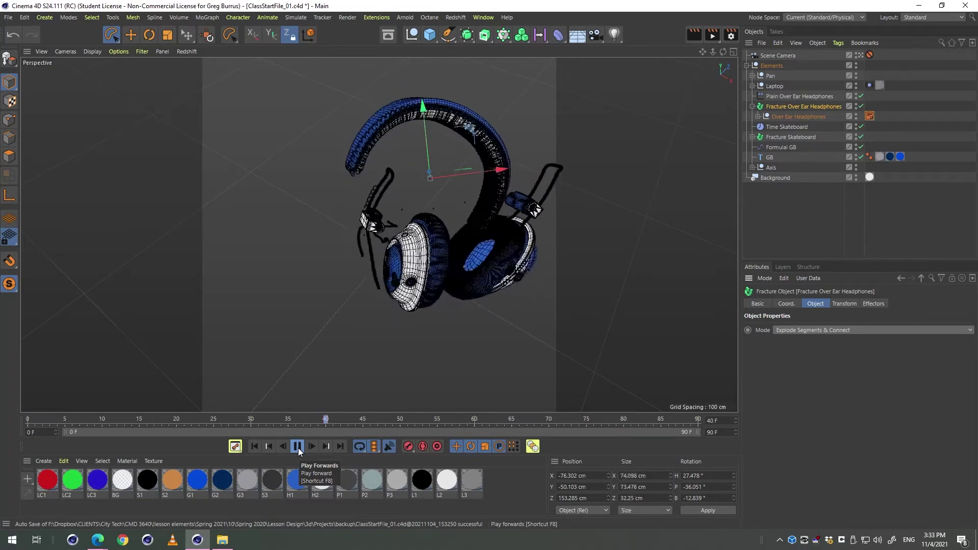
key("n")
key("a")
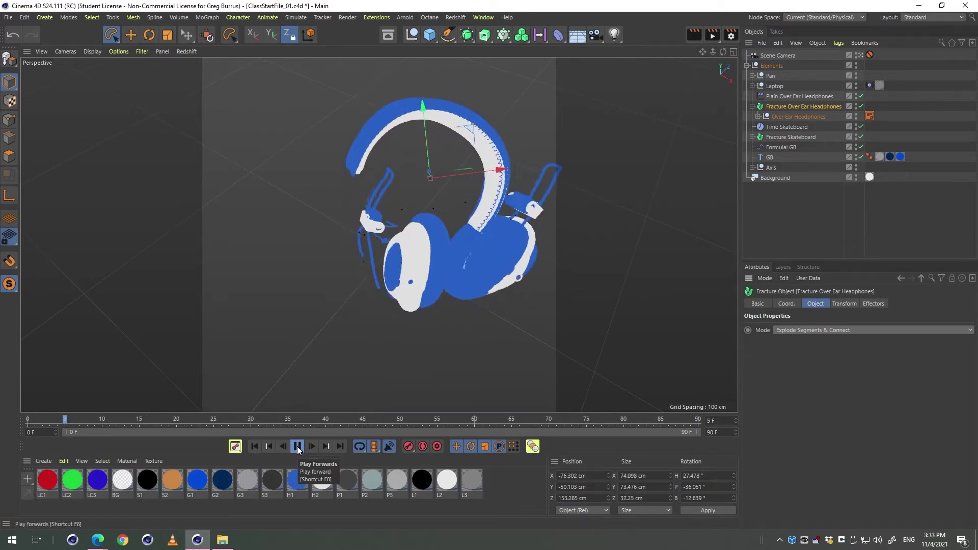
left_click(298, 446)
Undo the recent Plain effector position and rotation edits and the Fracture mode changes until the Fracture mode is back to Straight.
key("4")
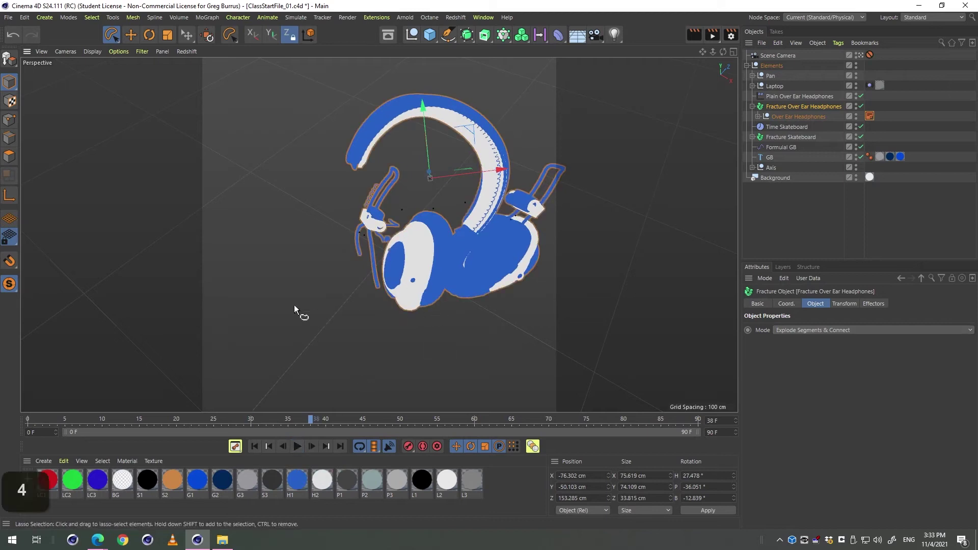
left_click_drag(294, 305, 446, 305)
key("ctrl+z")
key("ctrl+z")
key("ctrl+z")
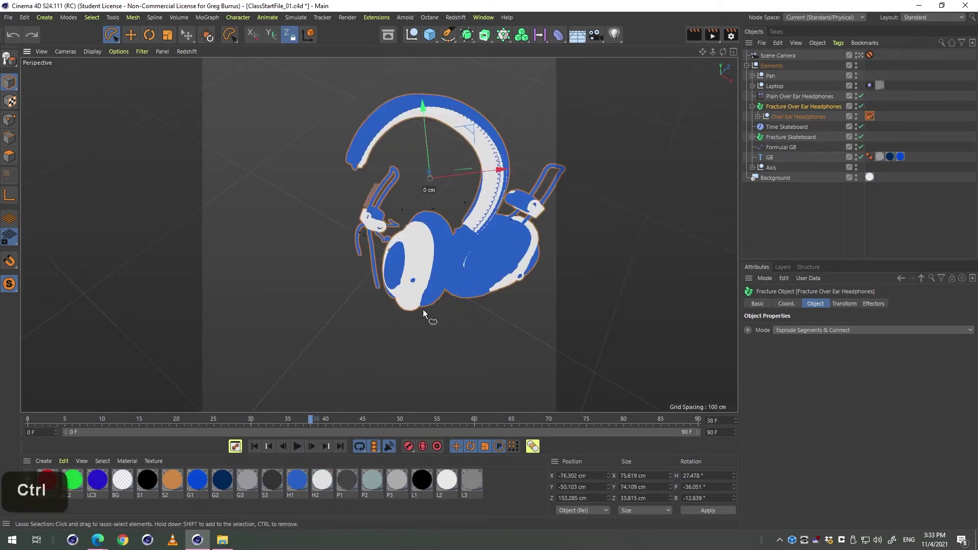
key("3")
left_click_drag(430, 351, 406, 305)
key("3")
key("ctrl+z")
key("ctrl+z")
key("ctrl+z")
key("ctrl+z")
key("ctrl+z")
key("ctrl+z")
key("ctrl+z")
key("ctrl+z")
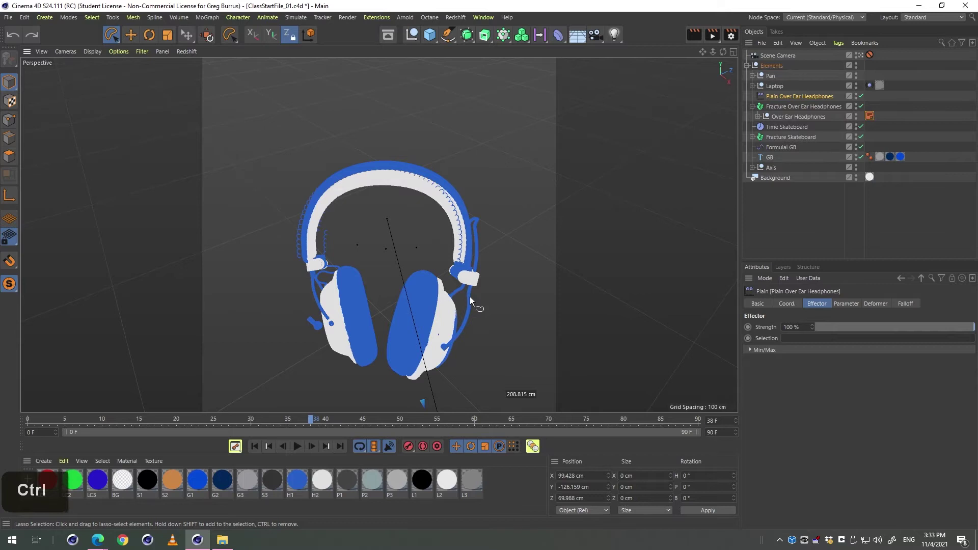
key("ctrl+z")
key("3")
left_click_drag(412, 277, 428, 270)
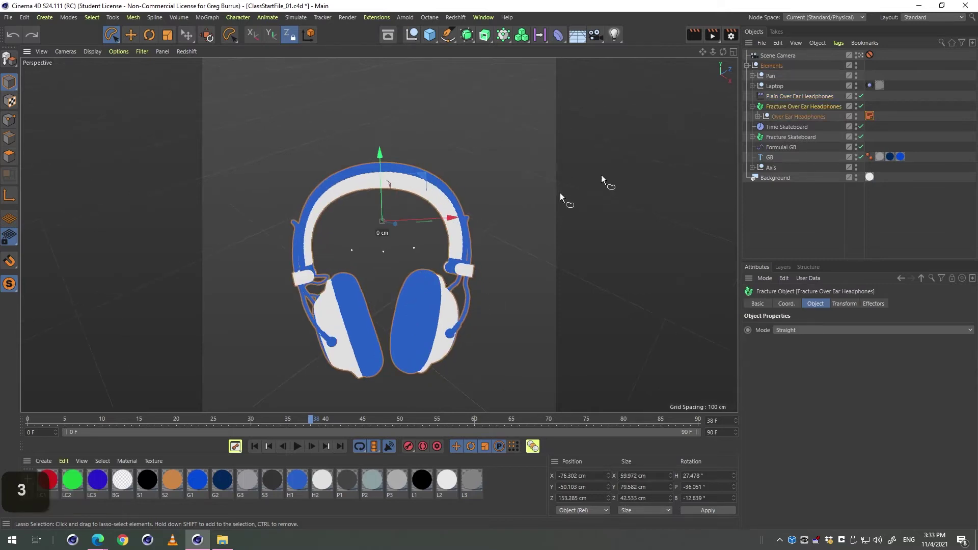
Check the Plain effector's falloff and collapse the hierarchy under Fracture Over Ear Headphones.
double_click(814, 105)
left_click(794, 97)
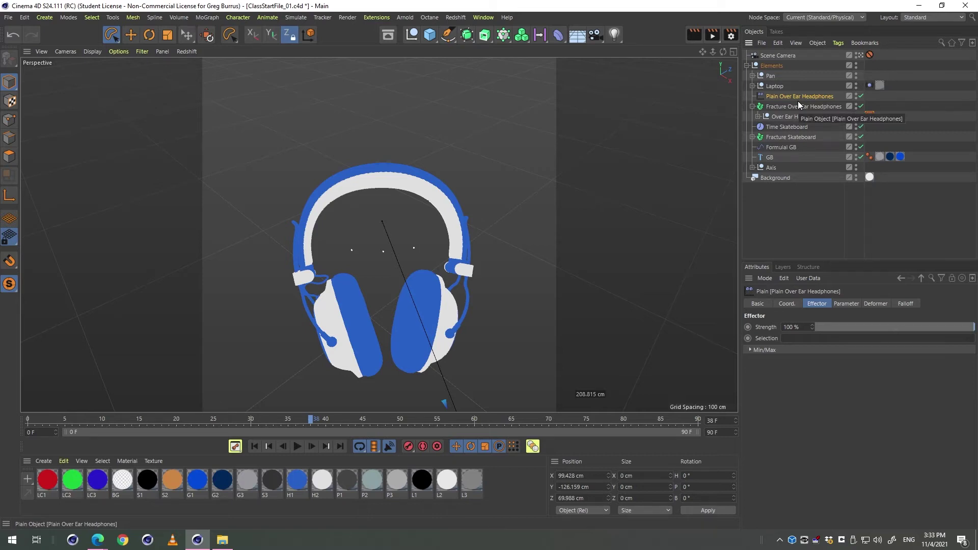
left_click(794, 107)
left_click(796, 98)
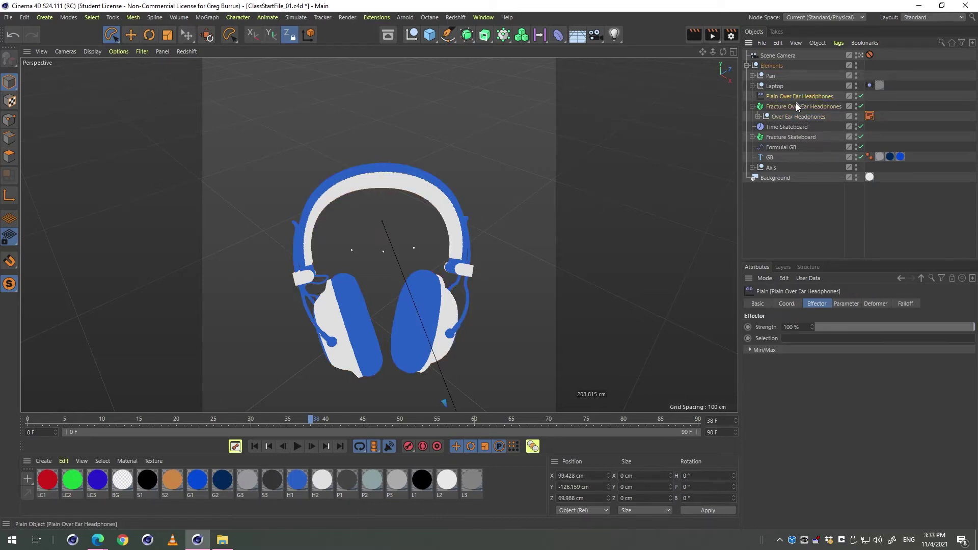
left_click(906, 304)
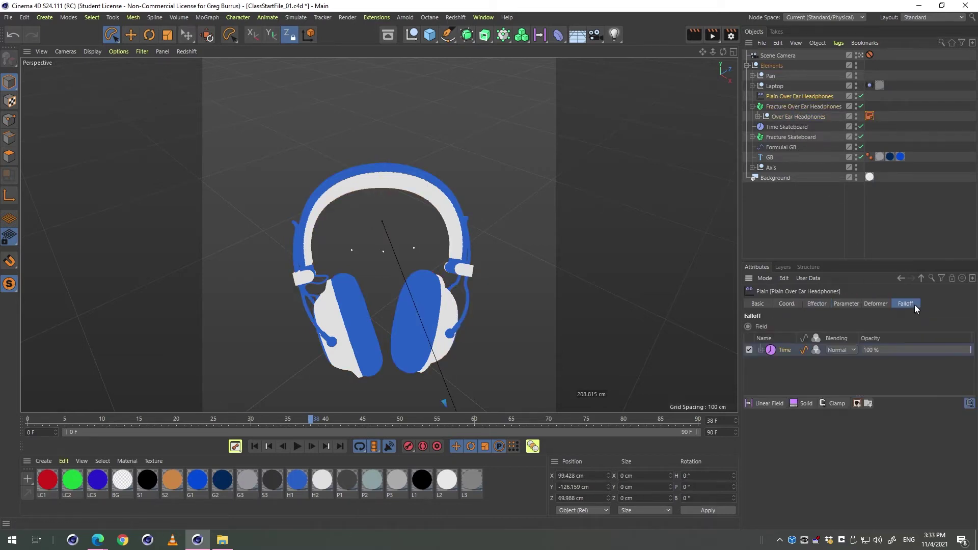
left_click(777, 106)
left_click(753, 106)
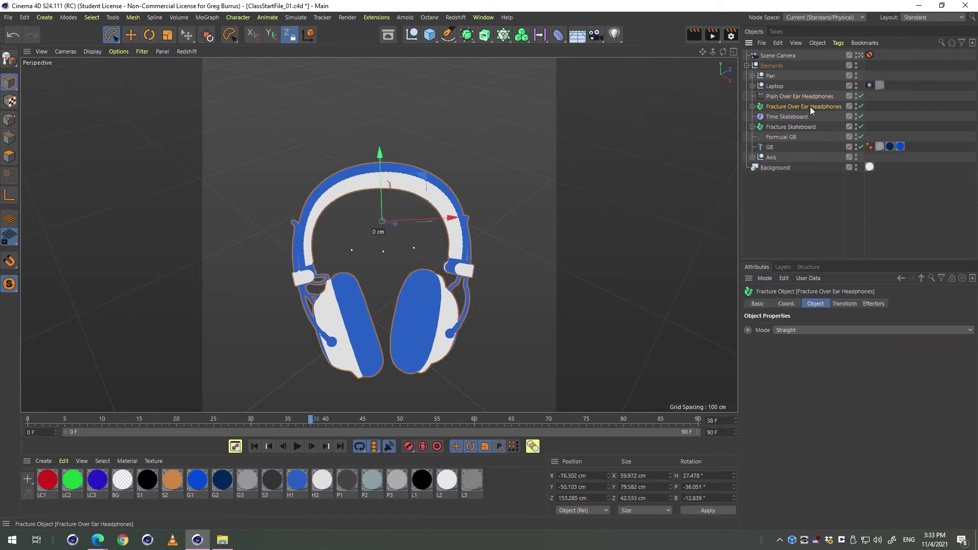
Compare the Fracture object's mode with the Plain effector's transform parameters and the Time field in its falloff.
left_click(786, 98)
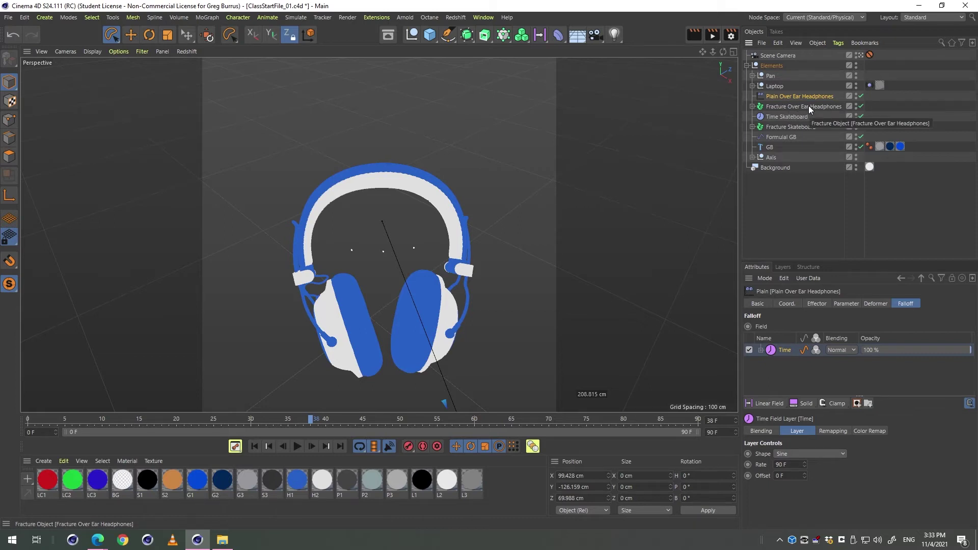
left_click(781, 105)
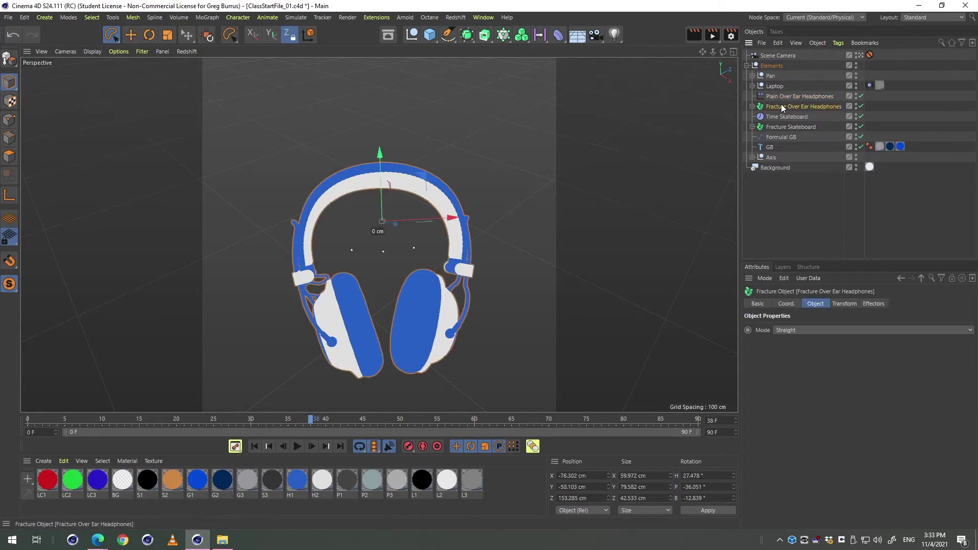
left_click(784, 97)
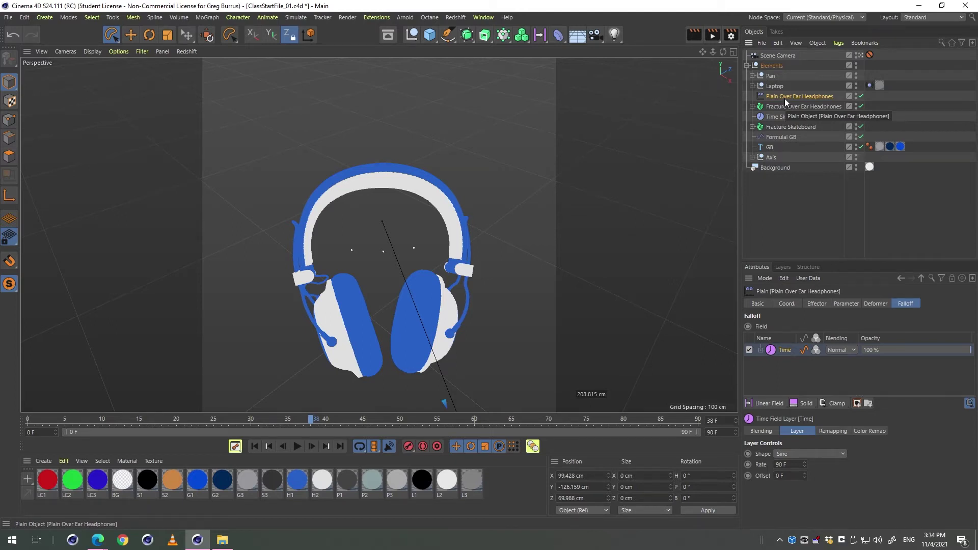
left_click(783, 105)
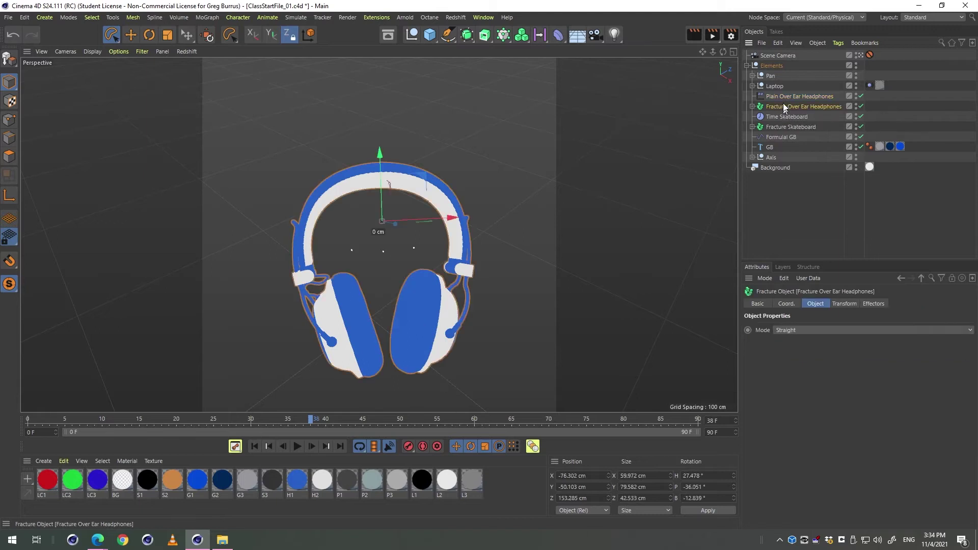
left_click(785, 97)
left_click(847, 304)
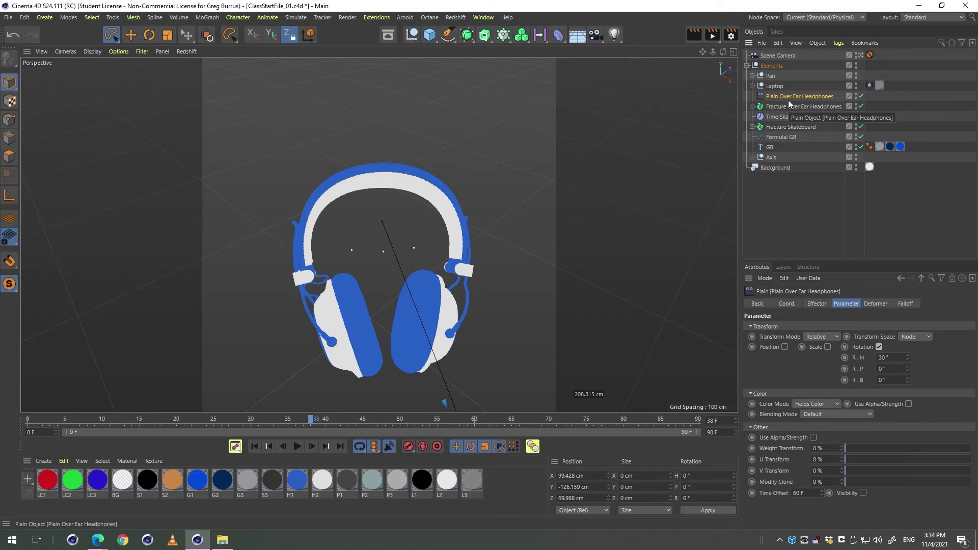
left_click(906, 303)
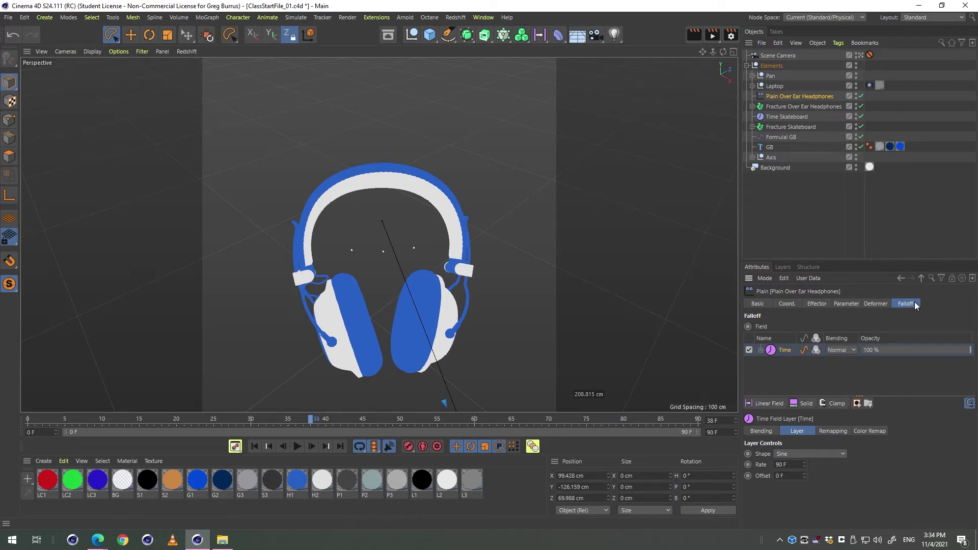
key("ctrl+F2")
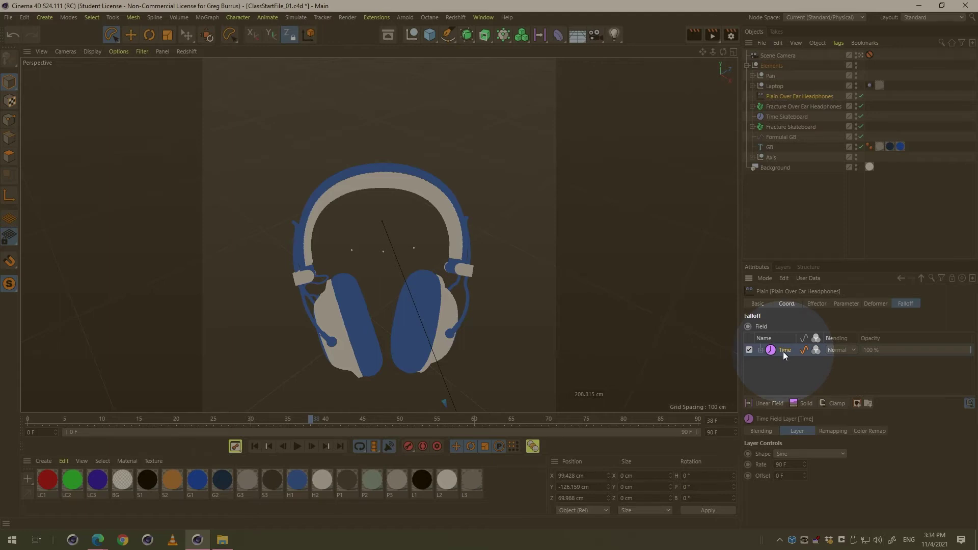
key("ctrl+F2")
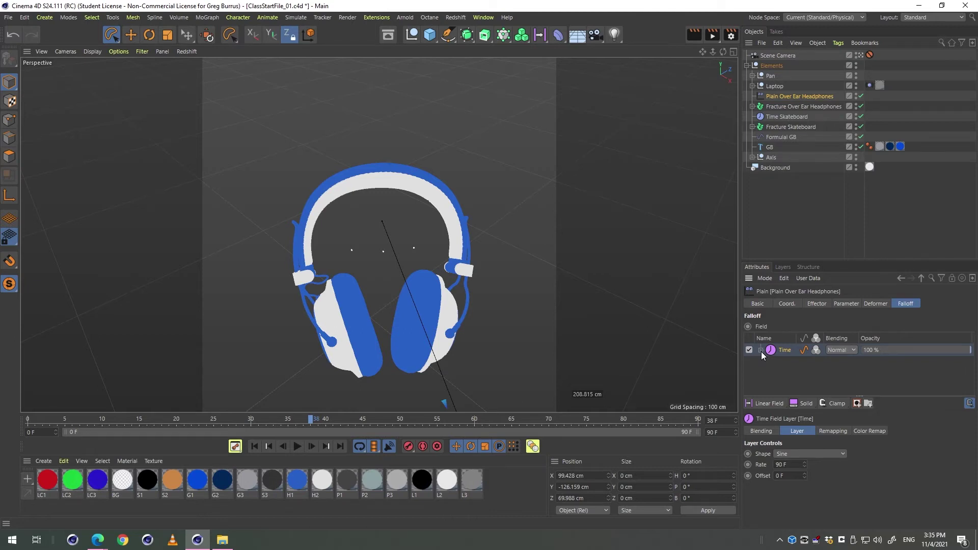
Try the animation with the Time field removed from the Plain effector's falloff, and undo the removal.
key("Delete")
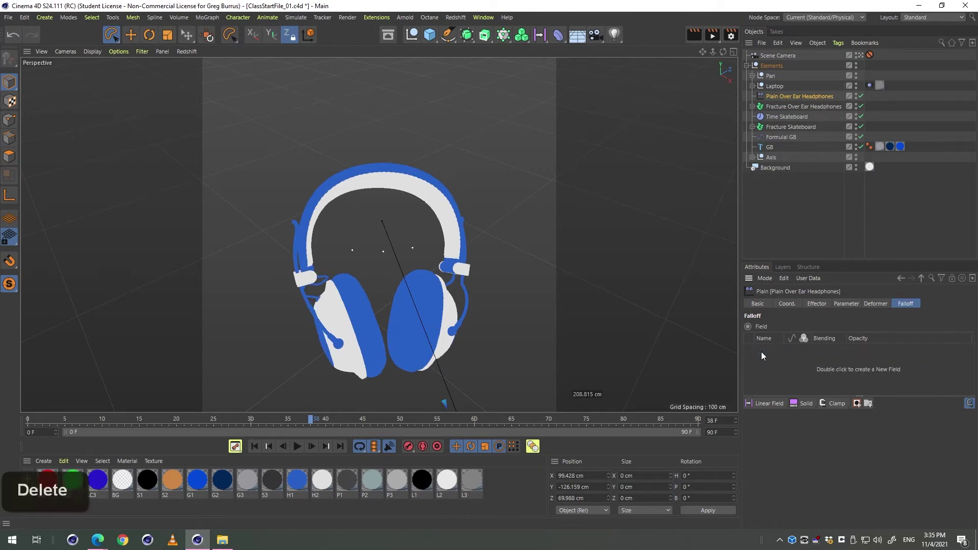
left_click(298, 446)
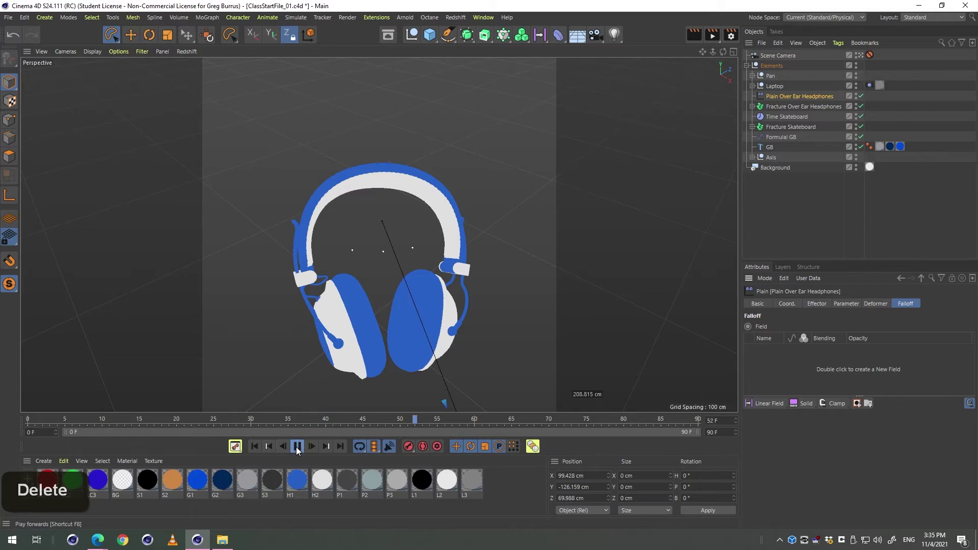
key("ctrl+z")
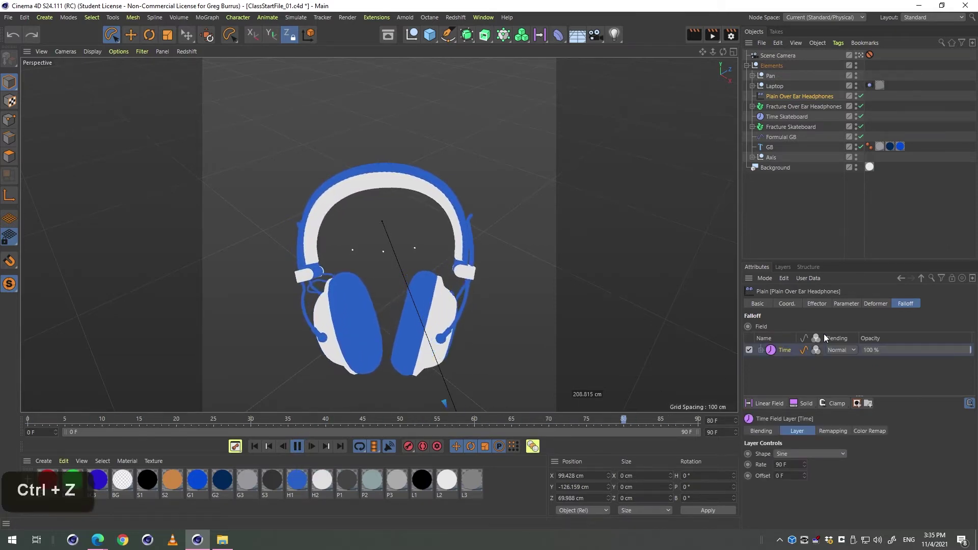
Review the Plain effector's rotation parameters and the field objects and field layers available for its falloff.
left_click(873, 305)
double_click(847, 304)
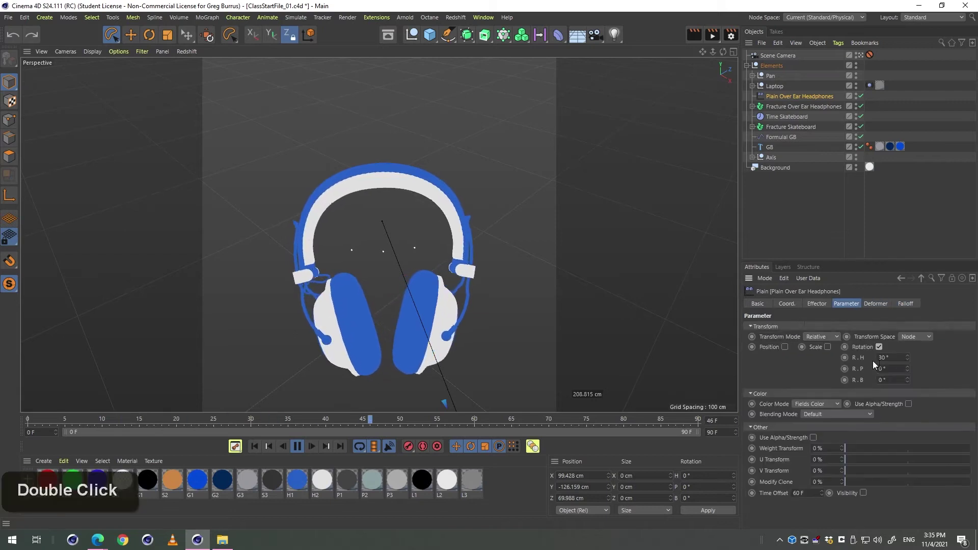
left_click(906, 304)
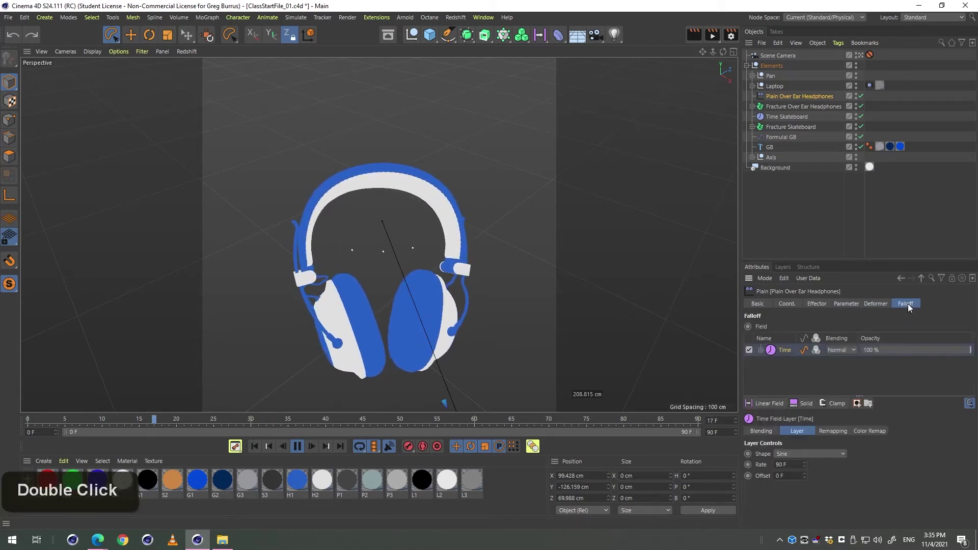
left_click(766, 403)
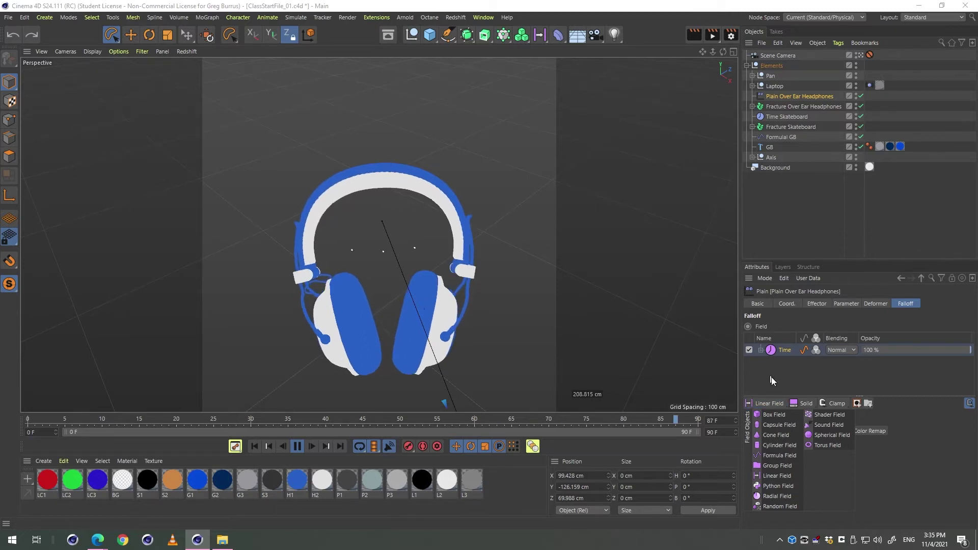
left_click(796, 383)
double_click(770, 404)
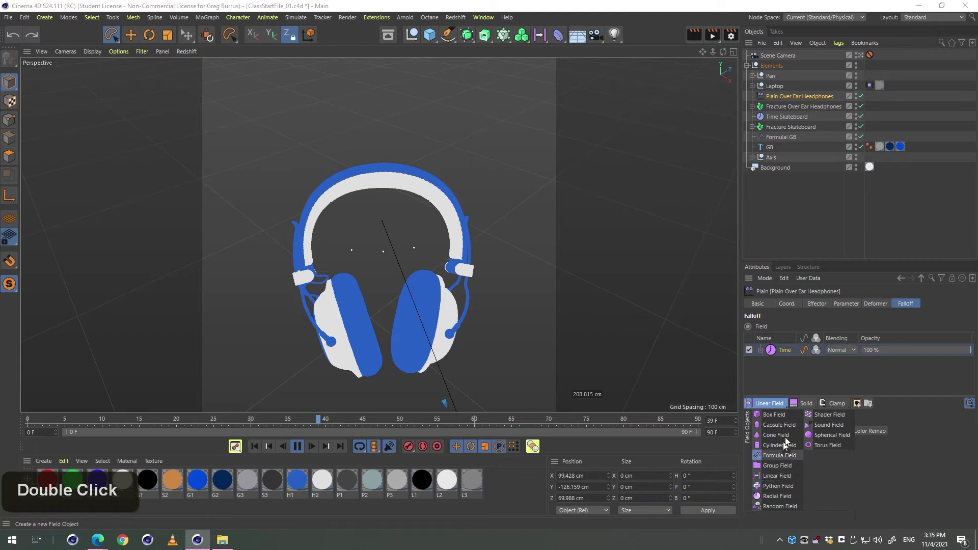
left_click(800, 405)
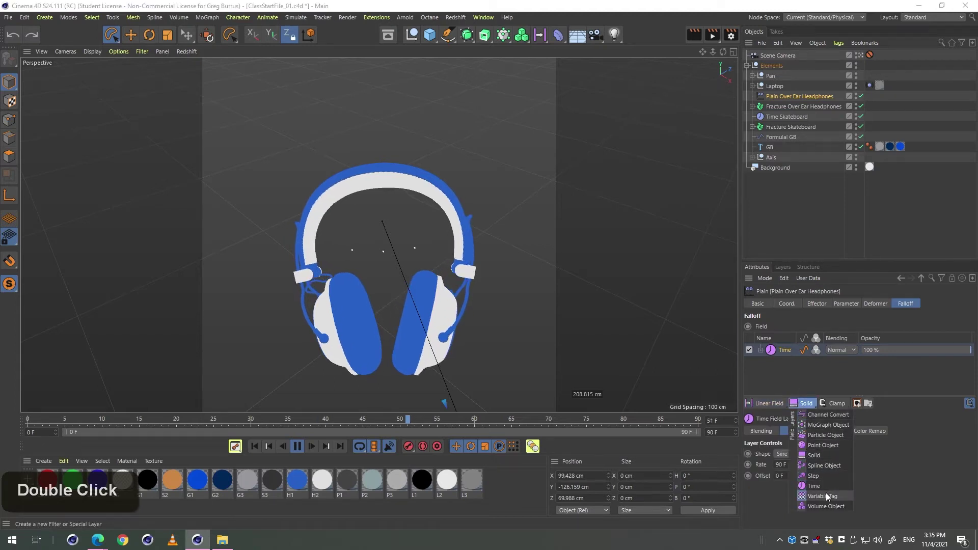
left_click(828, 405)
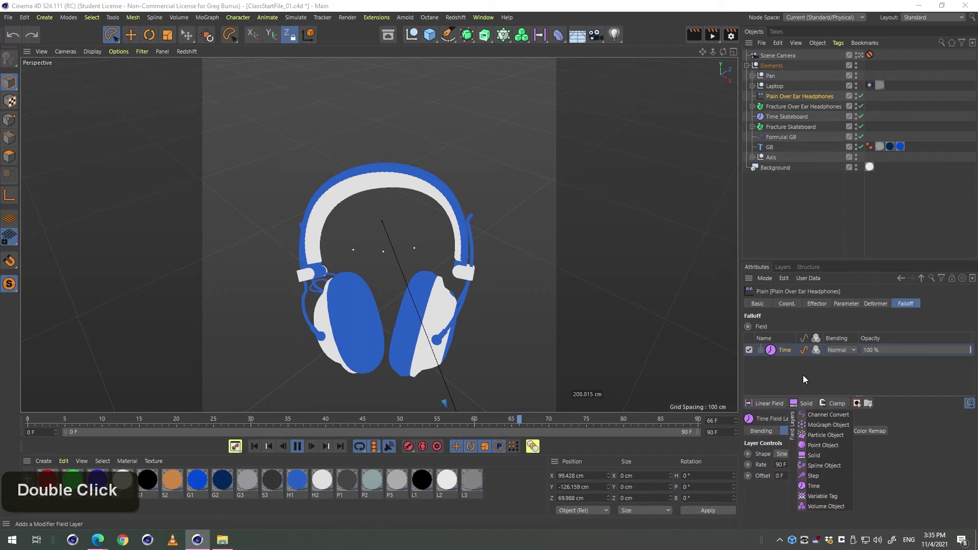
left_click(780, 383)
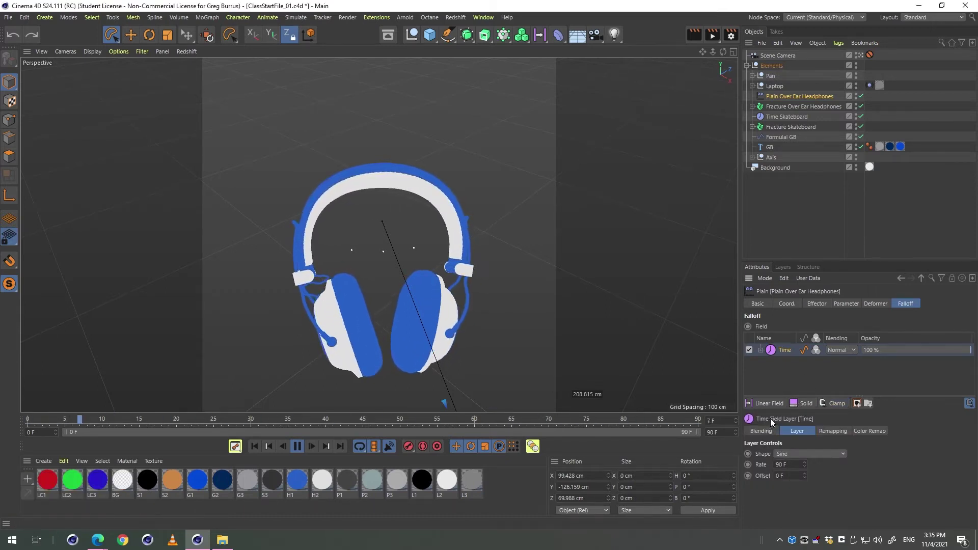
Open the help page for the Time field's Shape setting and enlarge its window to examine the shape curve diagrams.
right_click(763, 451)
left_click(788, 522)
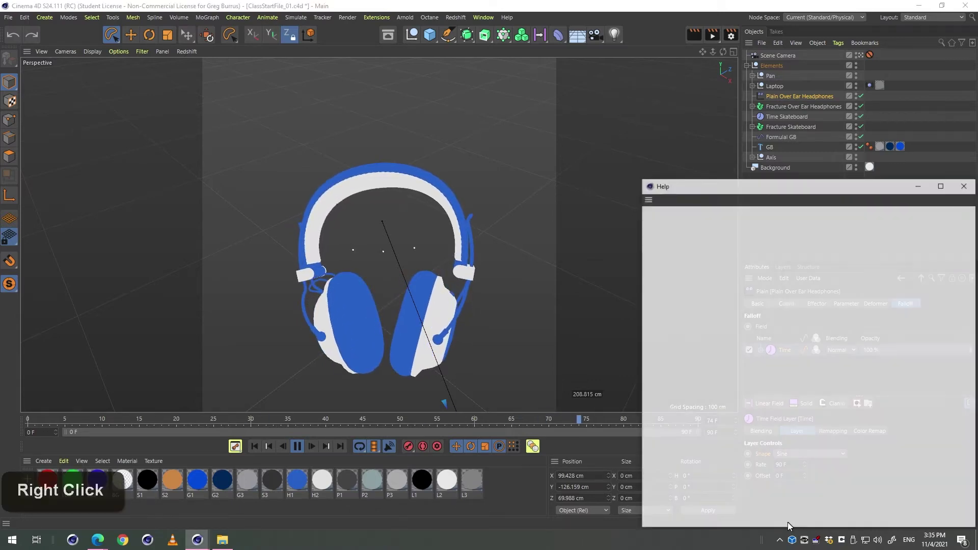
scroll(875, 314, "up", 3)
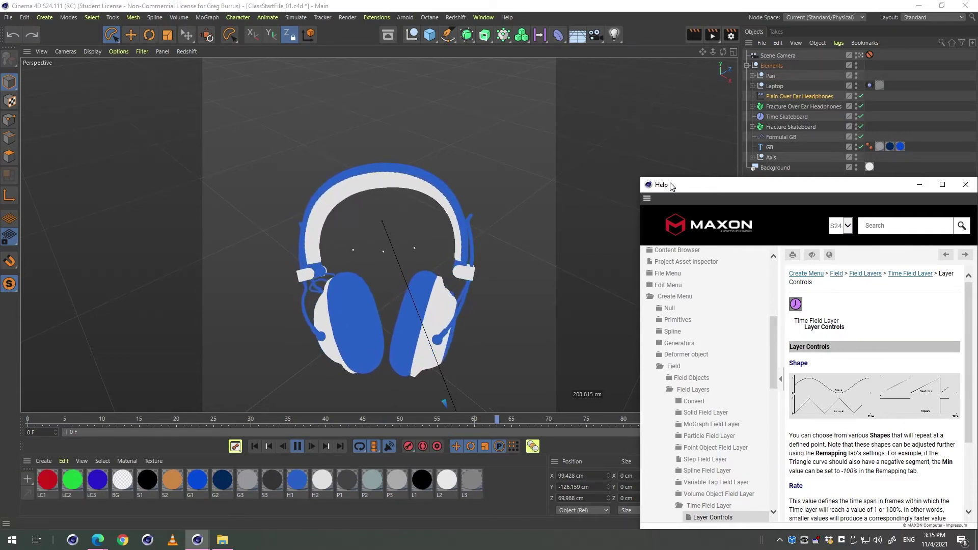
left_click_drag(704, 190, 91, 35)
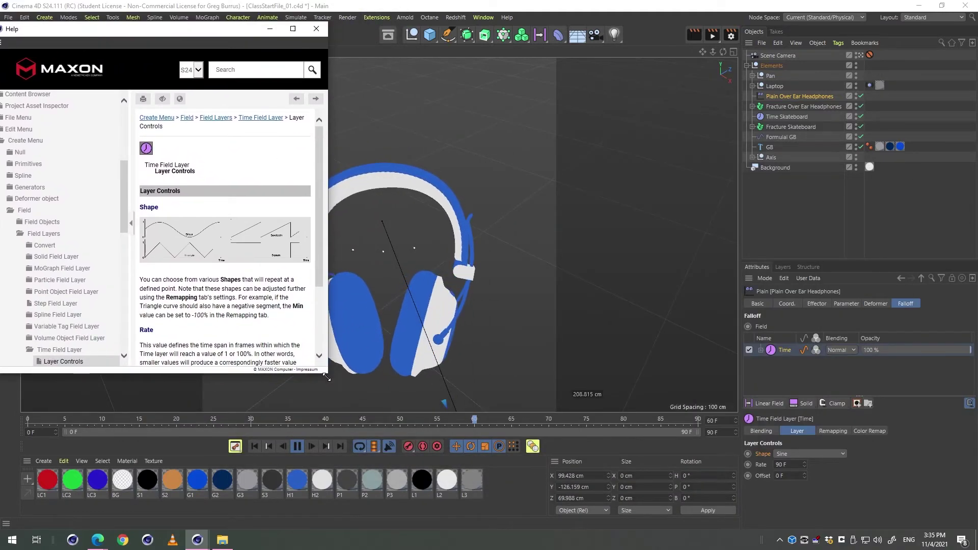
left_click_drag(326, 377, 719, 427)
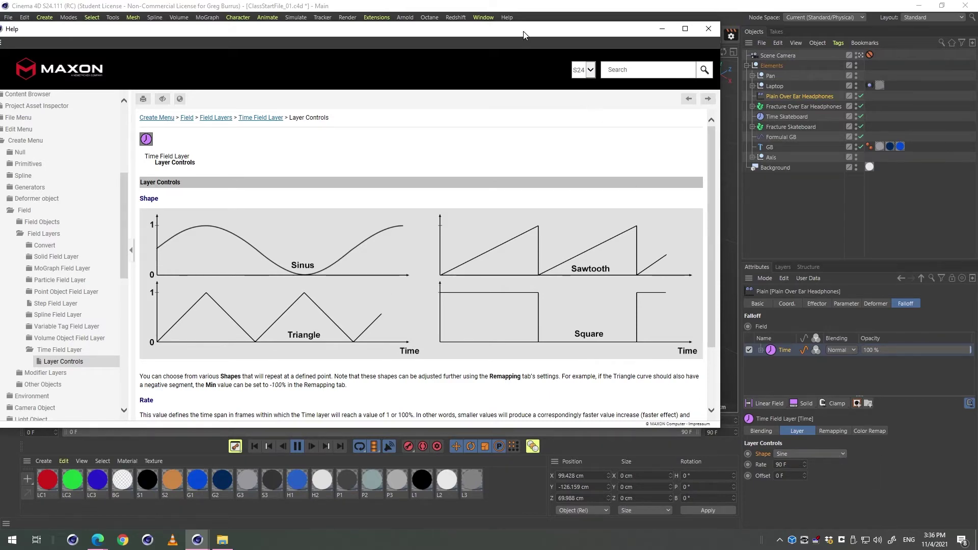
left_click_drag(524, 32, 283, 390)
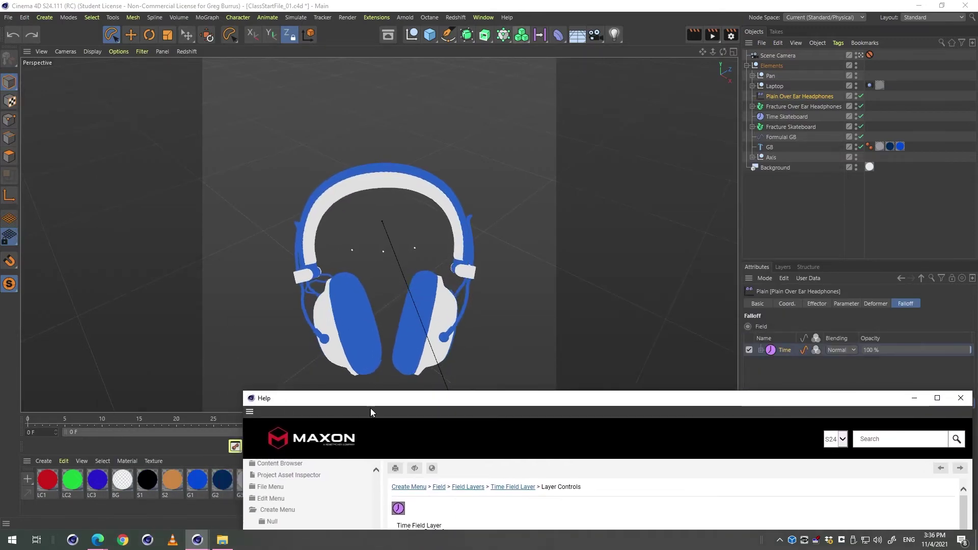
left_click_drag(371, 405, 467, 502)
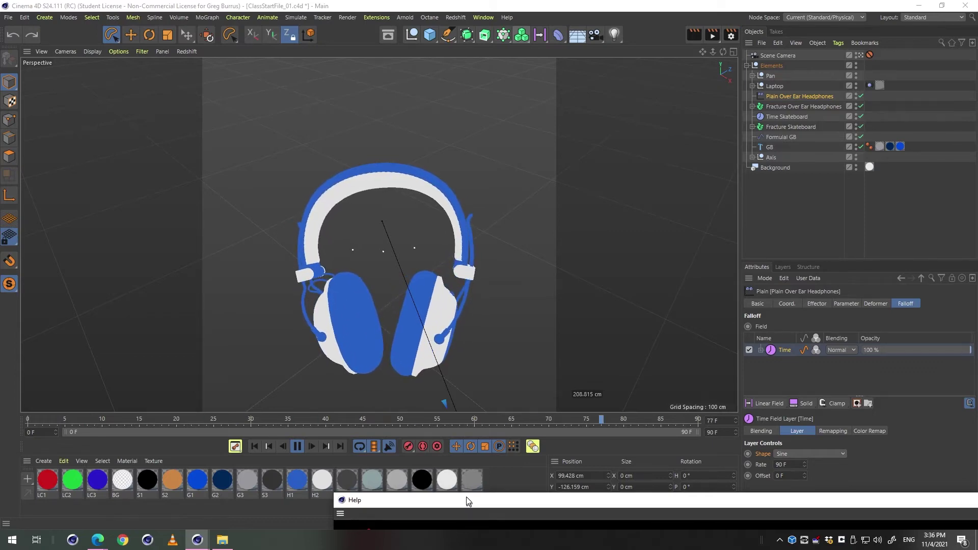
left_click_drag(467, 502, 133, 42)
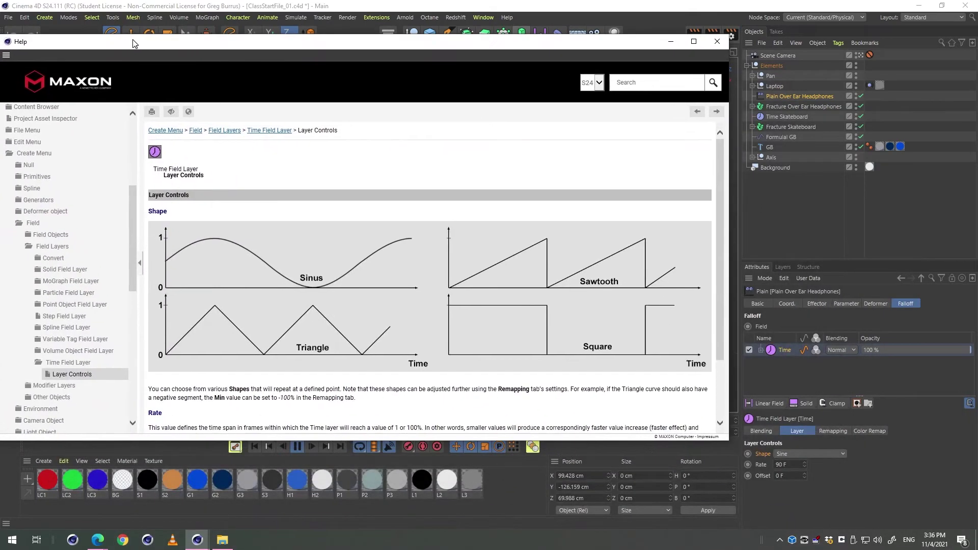
Reopen the help page for the Time field's Shape setting and compare its curve diagrams with the available shape options.
left_click(812, 455)
left_click(756, 453)
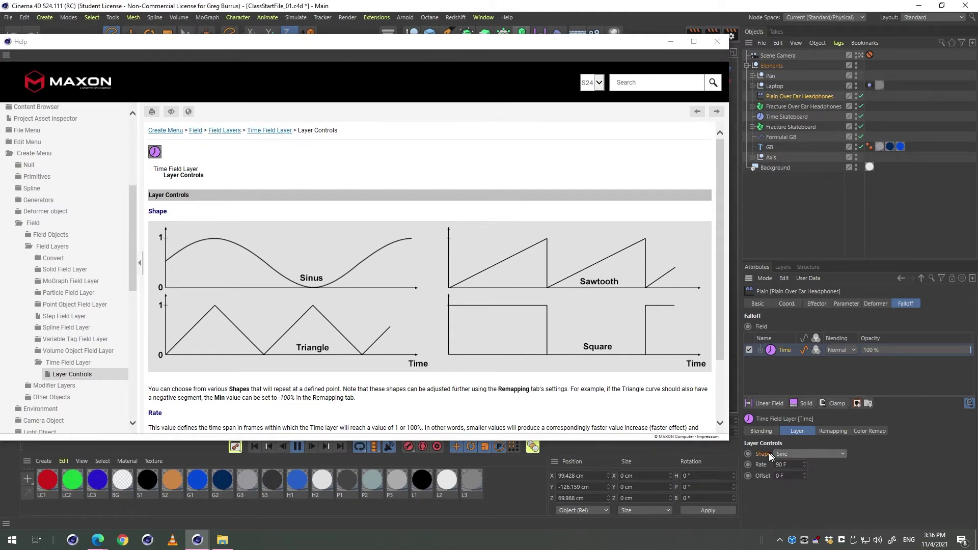
right_click(768, 454)
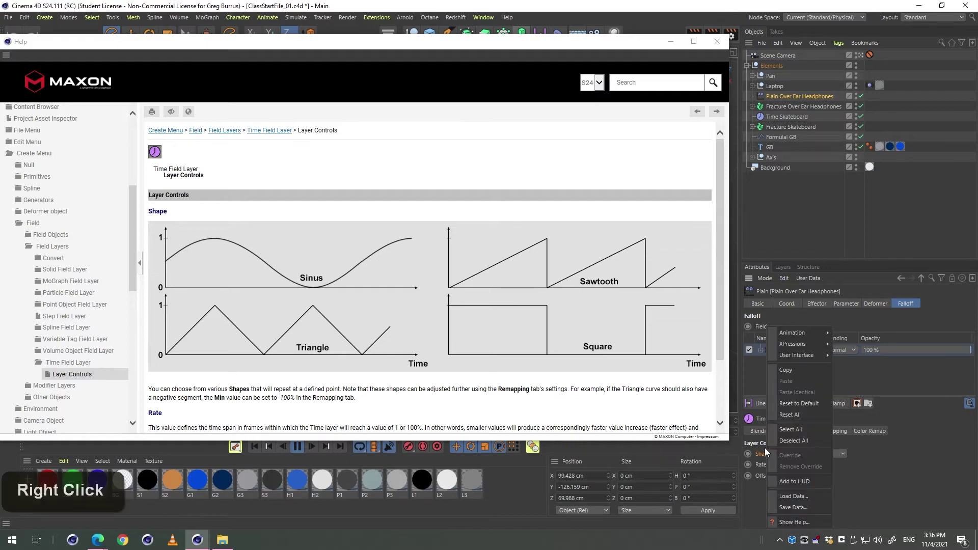
left_click(798, 521)
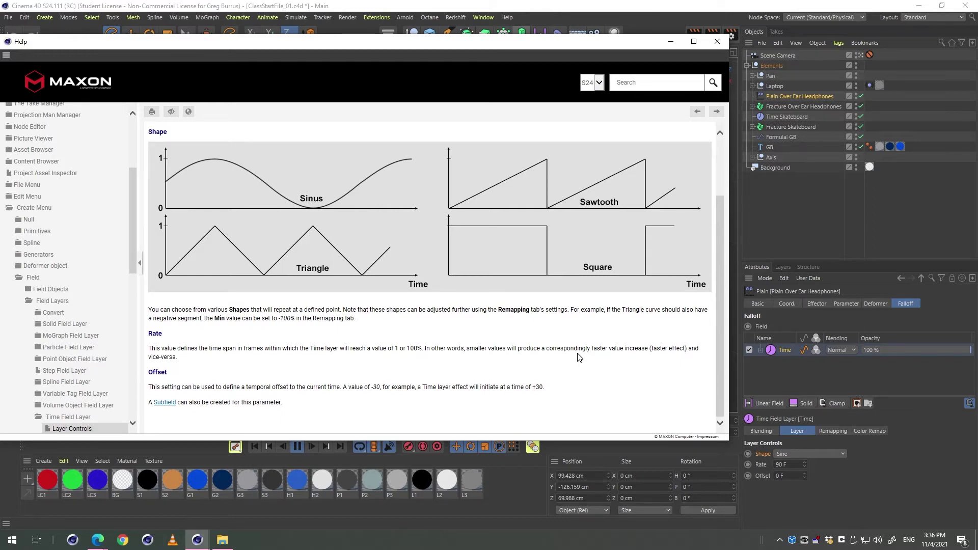
left_click(838, 457)
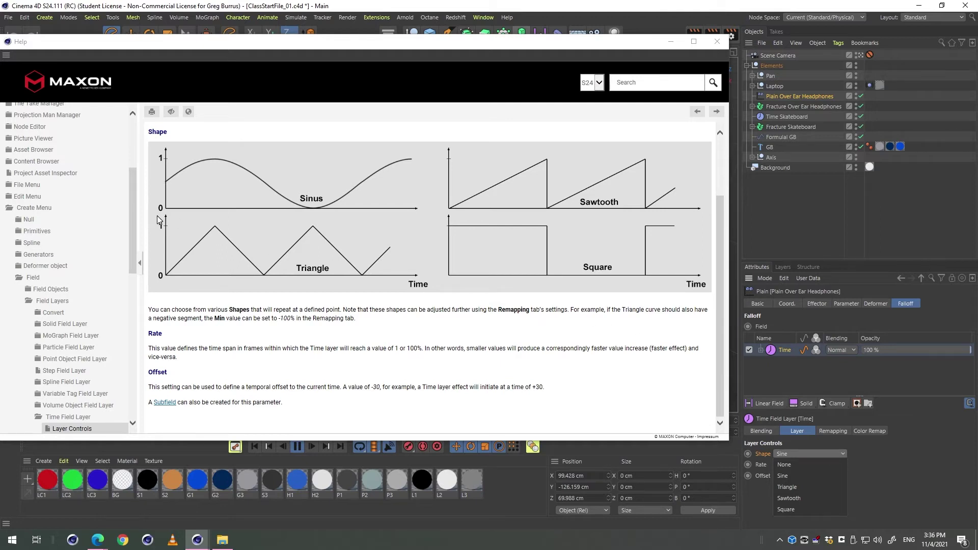
left_click(288, 295)
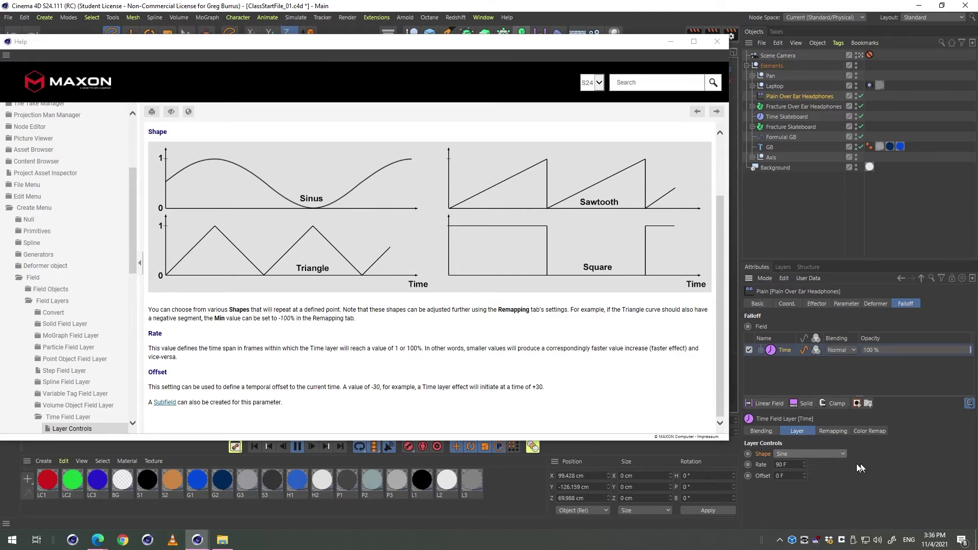
Set the Time field's shape to Triangle and move the help window out of the way of the viewport and timeline.
left_click(821, 454)
left_click(821, 455)
left_click_drag(642, 42, 355, 377)
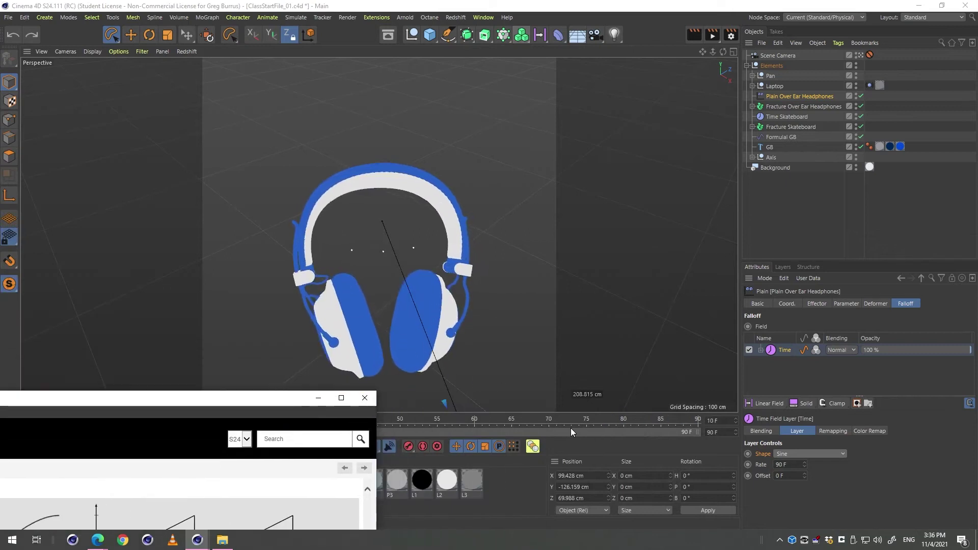
left_click(819, 453)
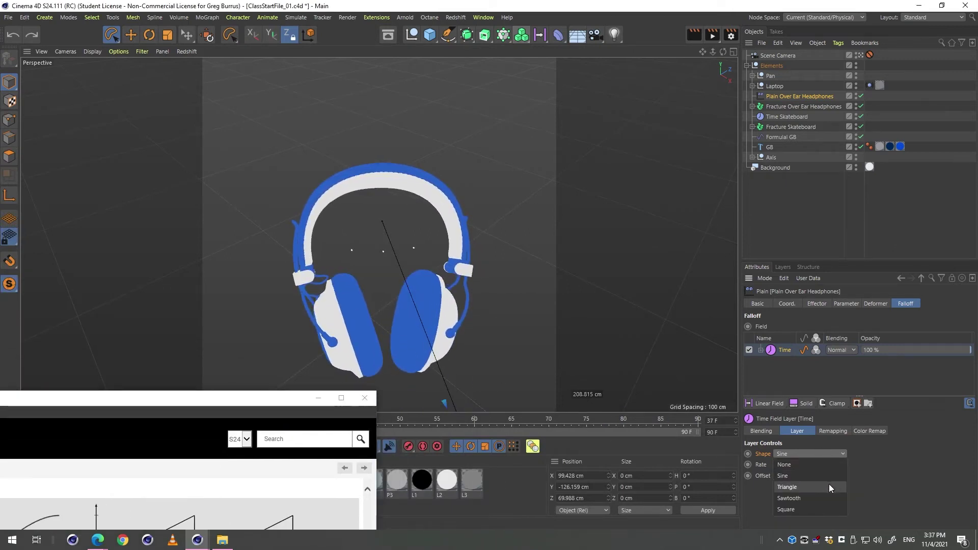
left_click(830, 485)
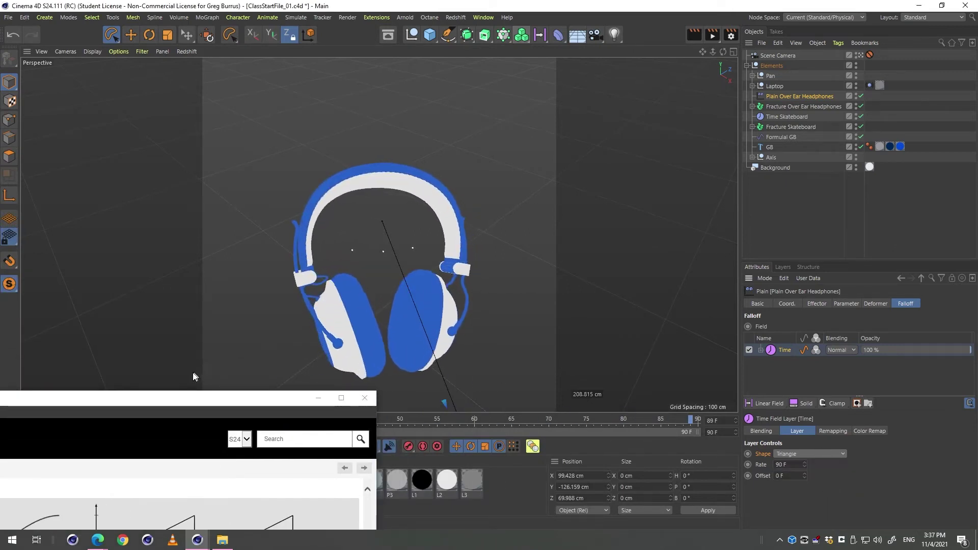
left_click_drag(184, 400, 200, 524)
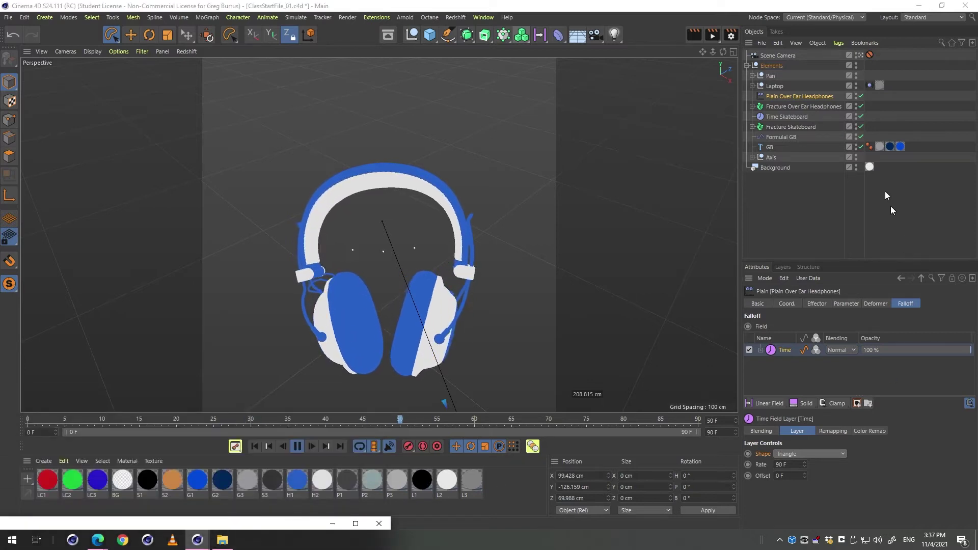
Set the heading rotation (R.H) of the headphones' Plain effector to 111°.
left_click(787, 96)
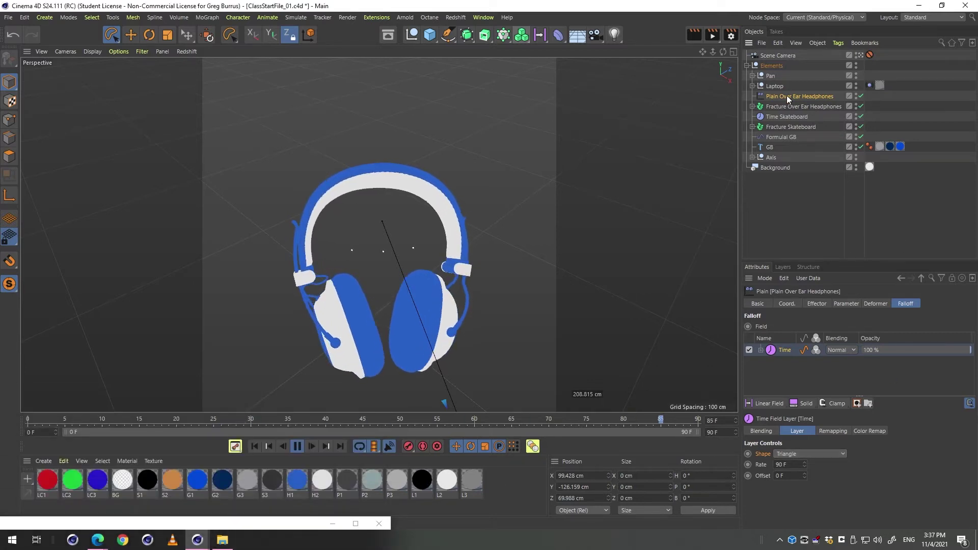
left_click(848, 304)
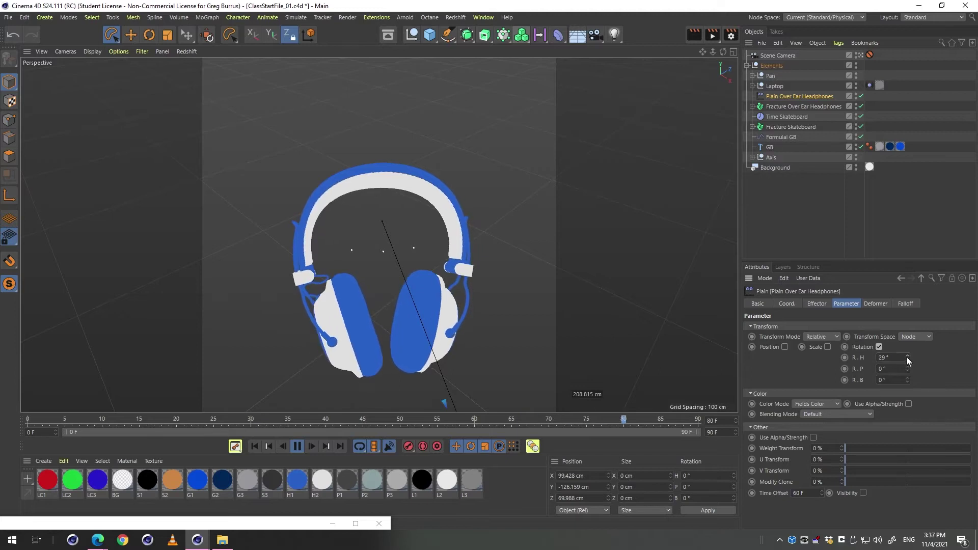
left_click_drag(906, 358, 902, 313)
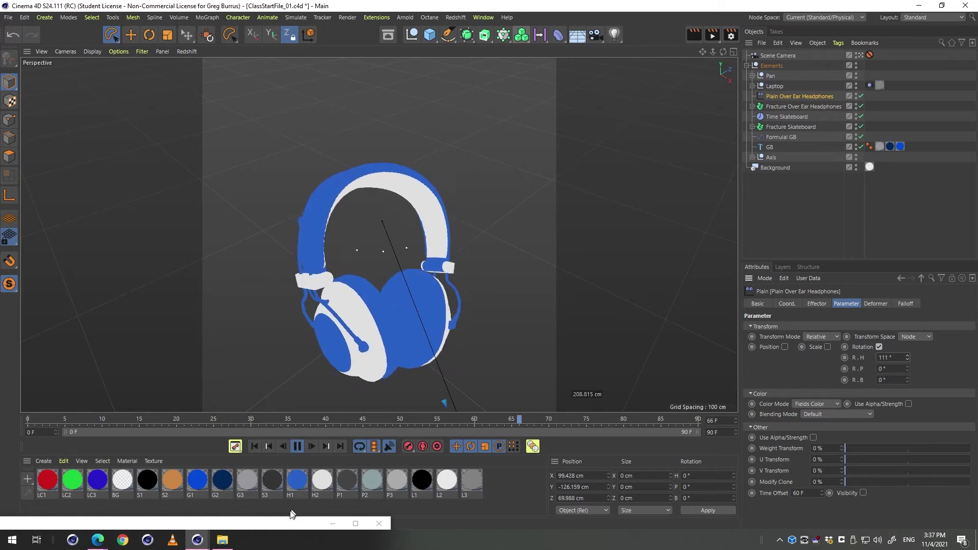
Bring the shape diagrams back into view and try the Sine and Sawtooth shapes on the Plain effector's Time field.
left_click_drag(275, 525, 378, 357)
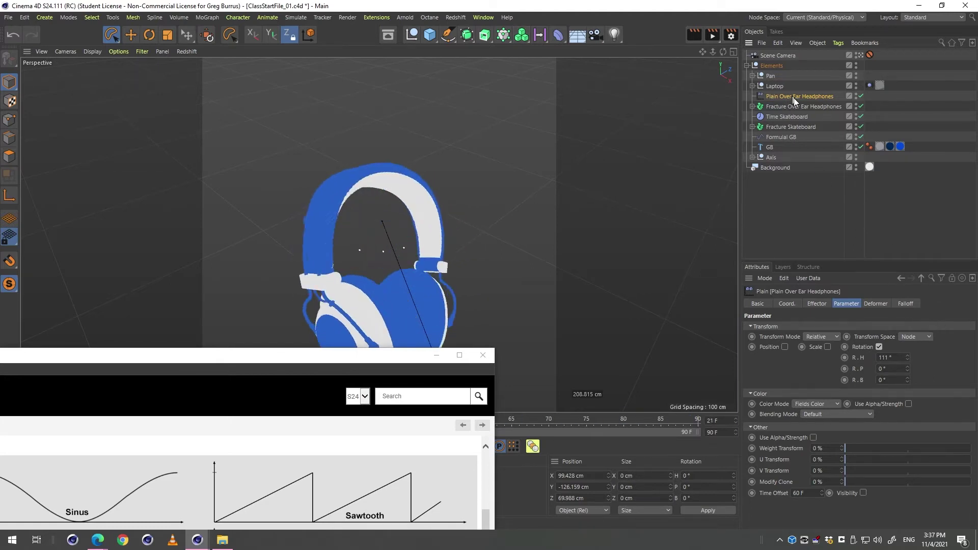
left_click(907, 305)
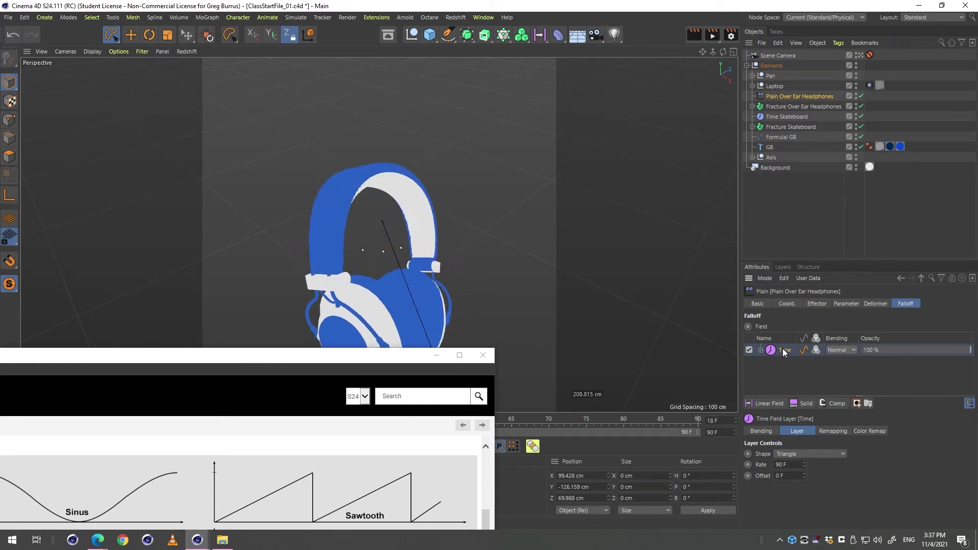
left_click(802, 453)
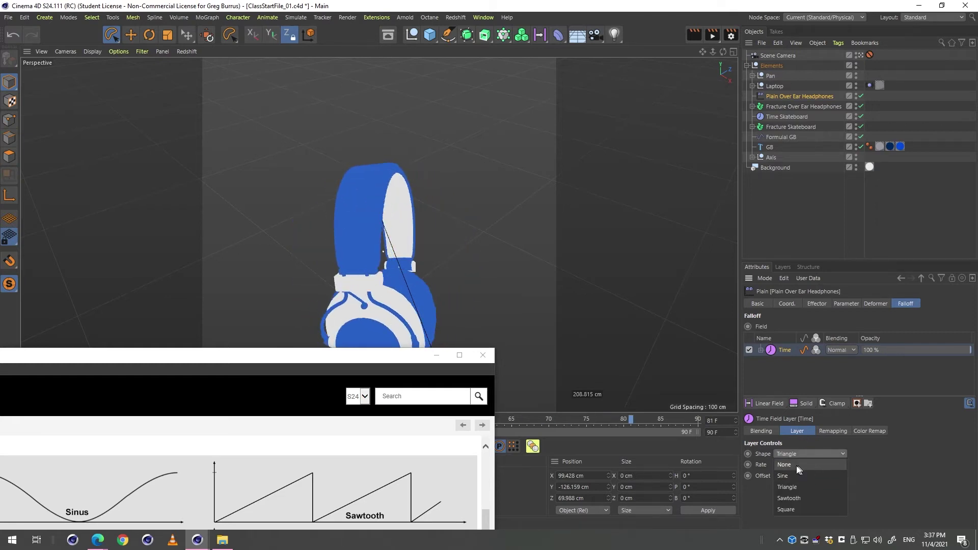
left_click(811, 476)
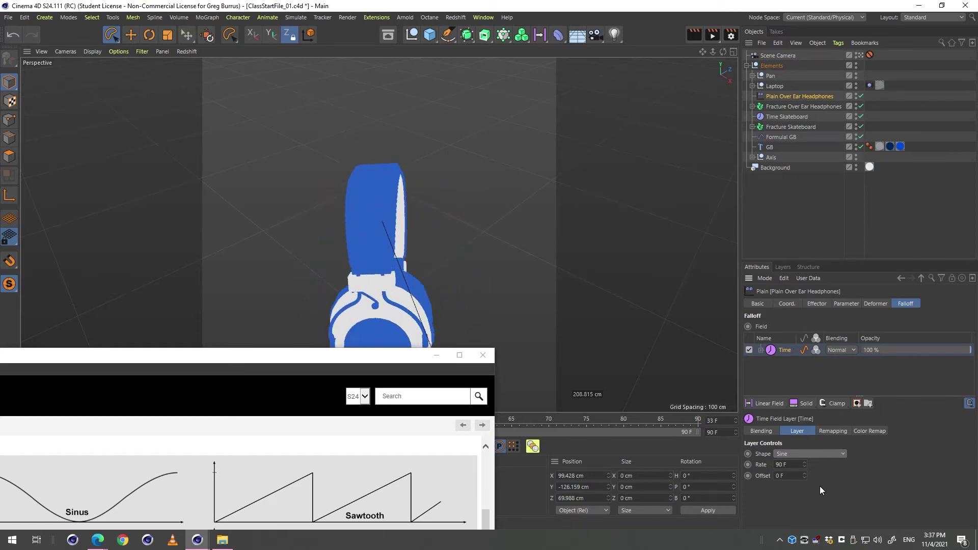
left_click(823, 454)
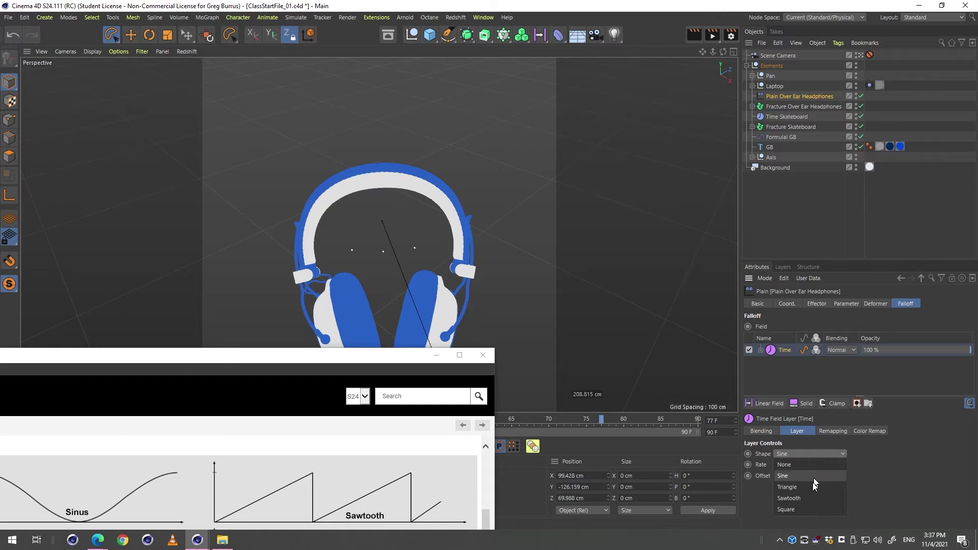
left_click(810, 496)
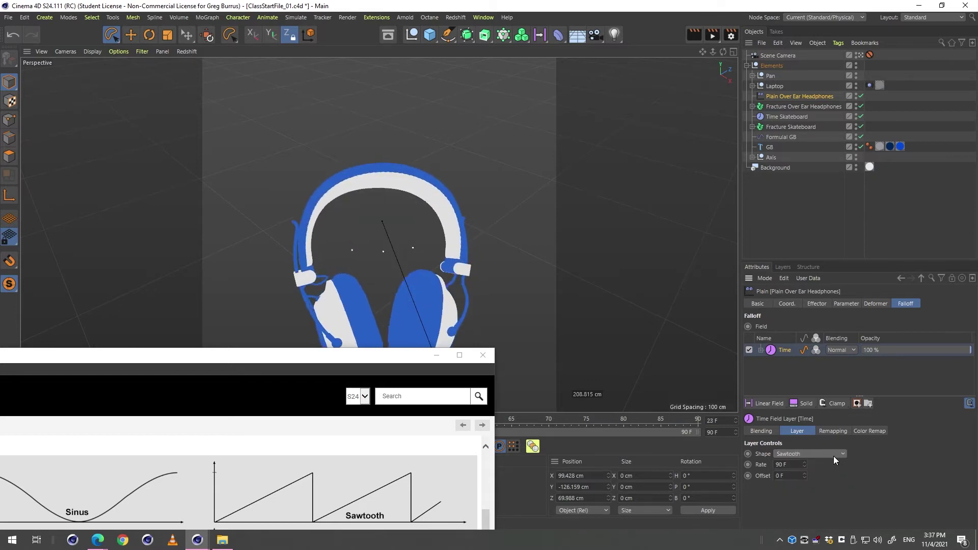
Cycle the Time field through the Square, Triangle, Sawtooth and None shapes, settle on Sine, and close the help window.
scroll(833, 456, "down", 1)
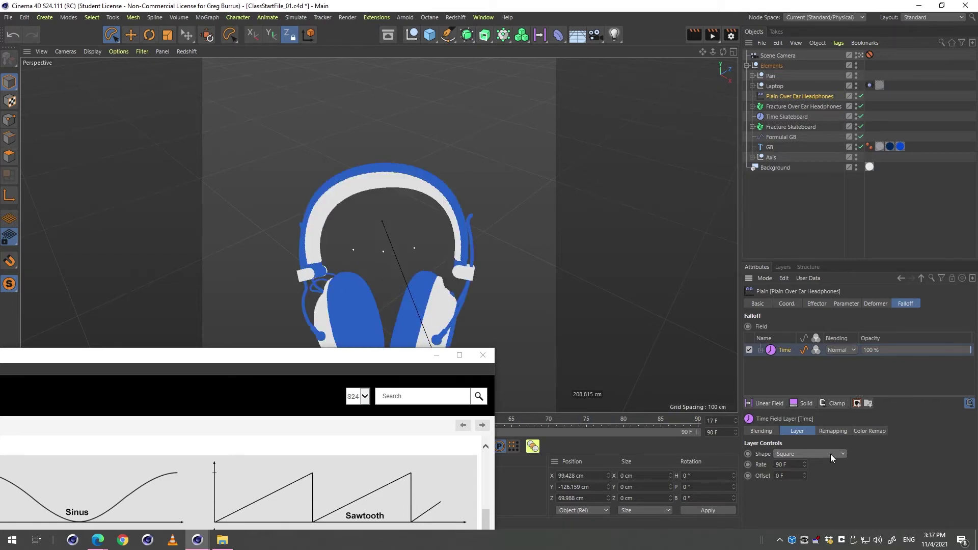
scroll(830, 452, "up", 1)
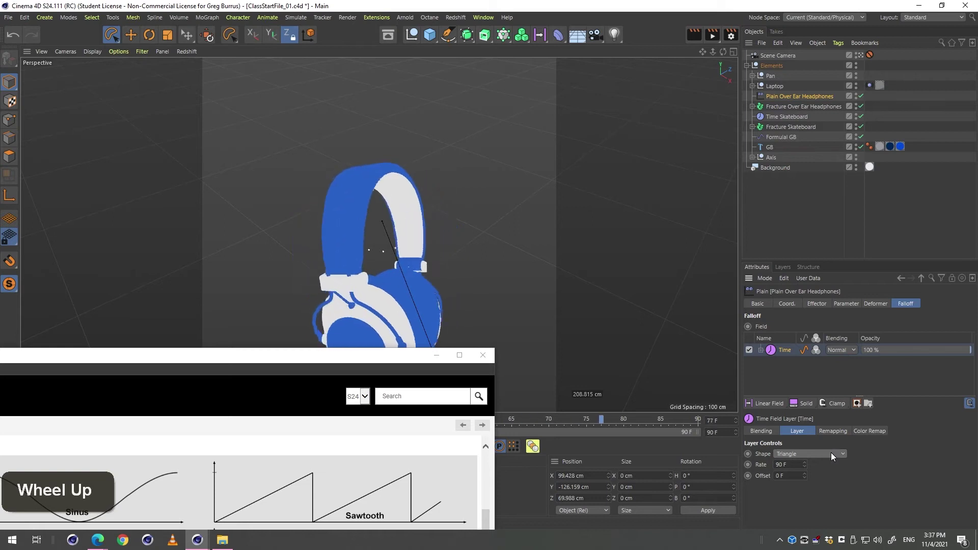
scroll(830, 453, "down", 1)
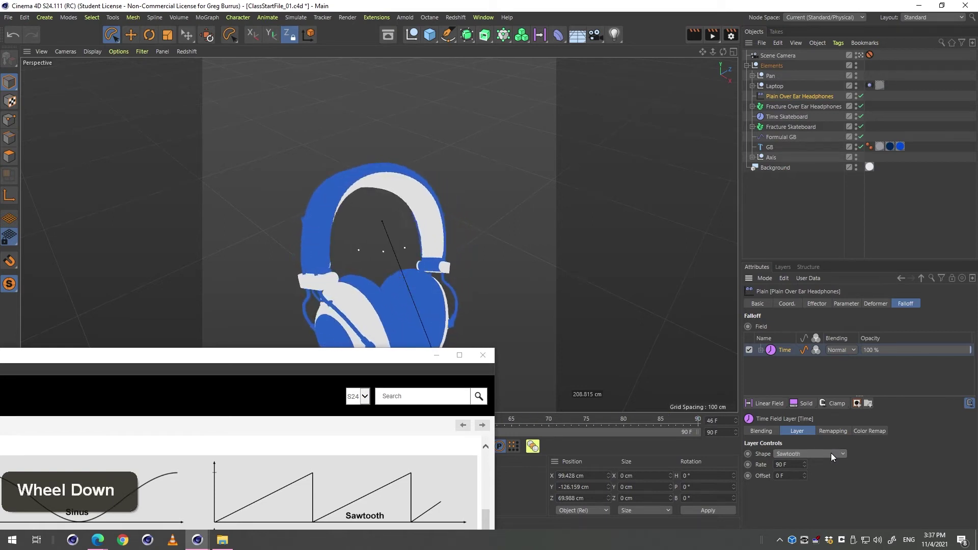
scroll(830, 454, "up", 4)
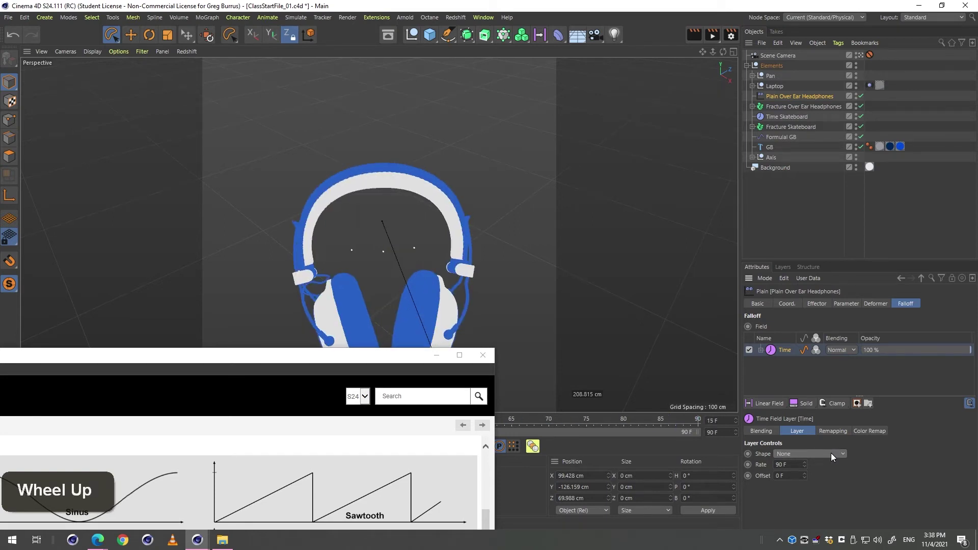
scroll(828, 460, "down", 1)
scroll(829, 455, "down", 1)
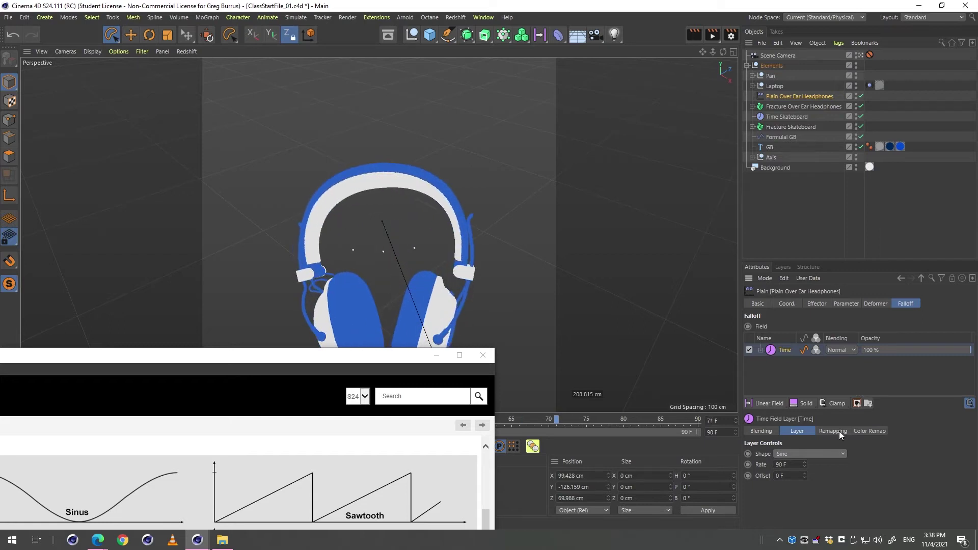
left_click(483, 355)
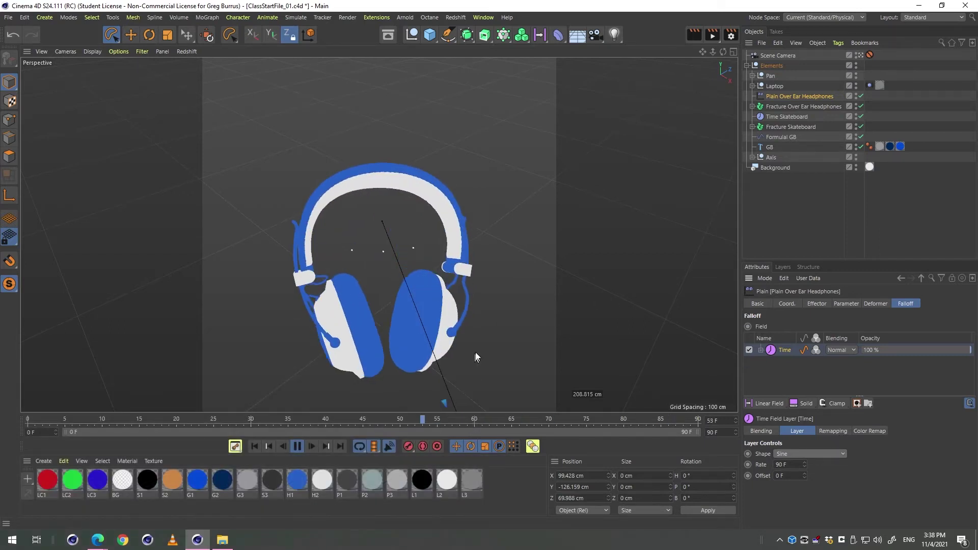
Inspect the Fracture objects of the headphones and the skateboard, and frame both animated objects together in the viewport.
left_click(784, 107)
scroll(481, 204, "down", 5)
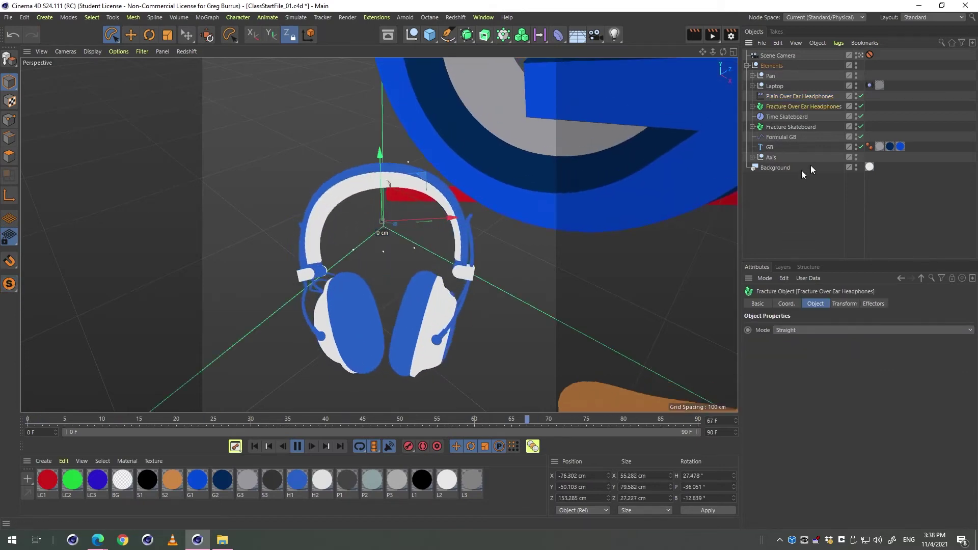
scroll(489, 194, "down", 3)
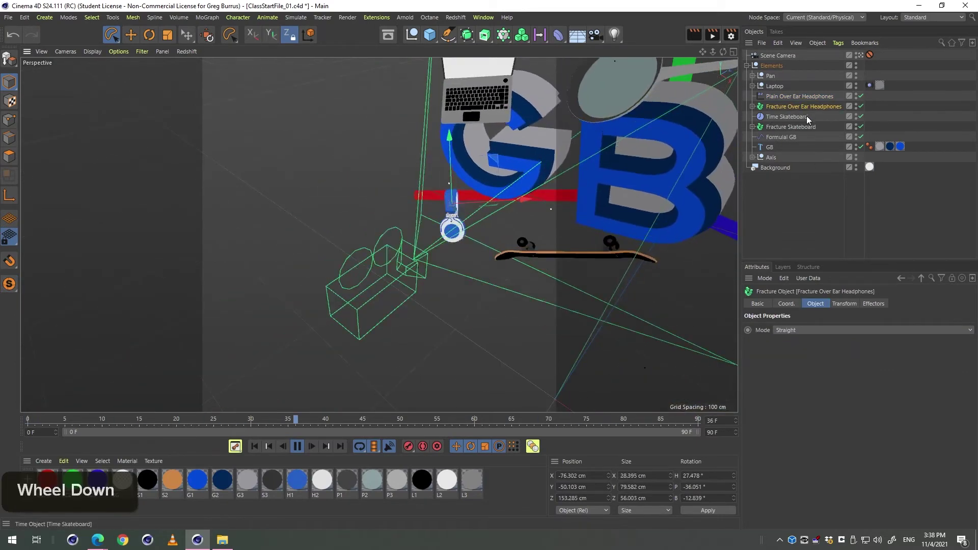
left_click(784, 126)
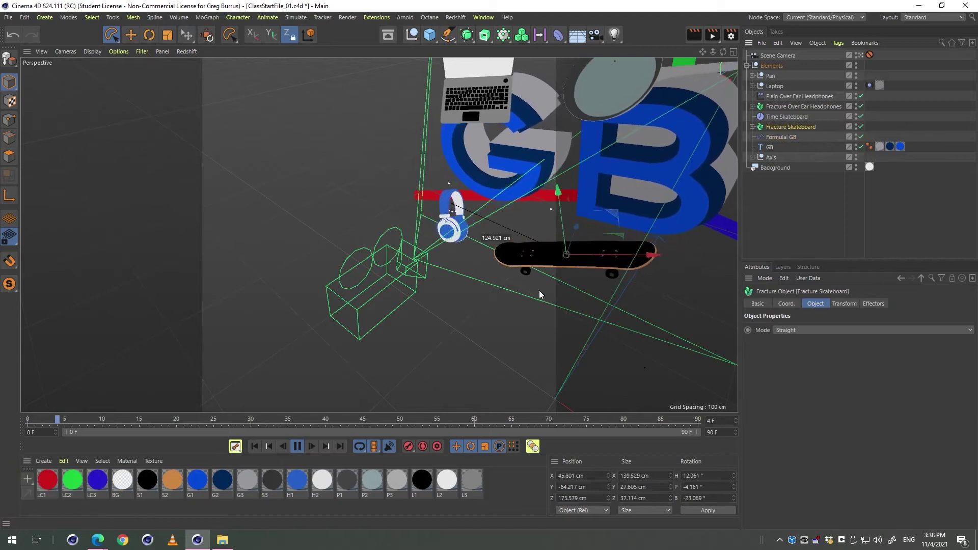
key("3")
key("1")
left_click_drag(527, 292, 465, 235)
key("2")
key("1")
key("2")
key("1")
key("2")
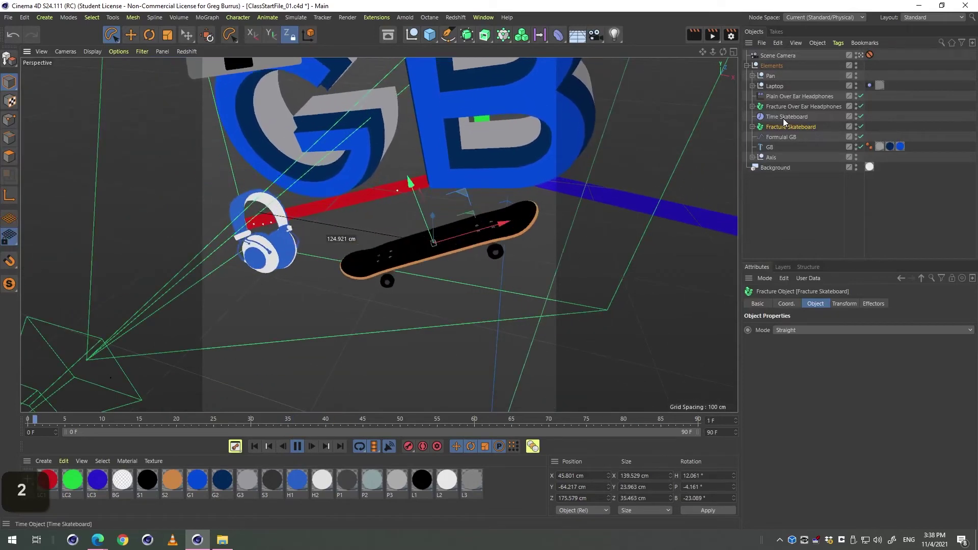
Compare the falloff of the skateboard's Time effector with the headphones' Plain effector, and review the available MoGraph effectors.
left_click(784, 117)
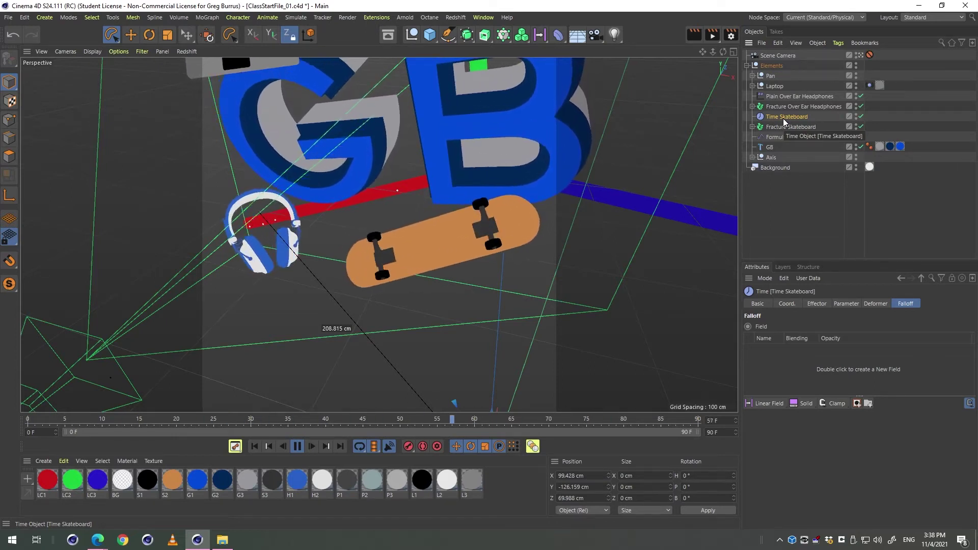
left_click(831, 96)
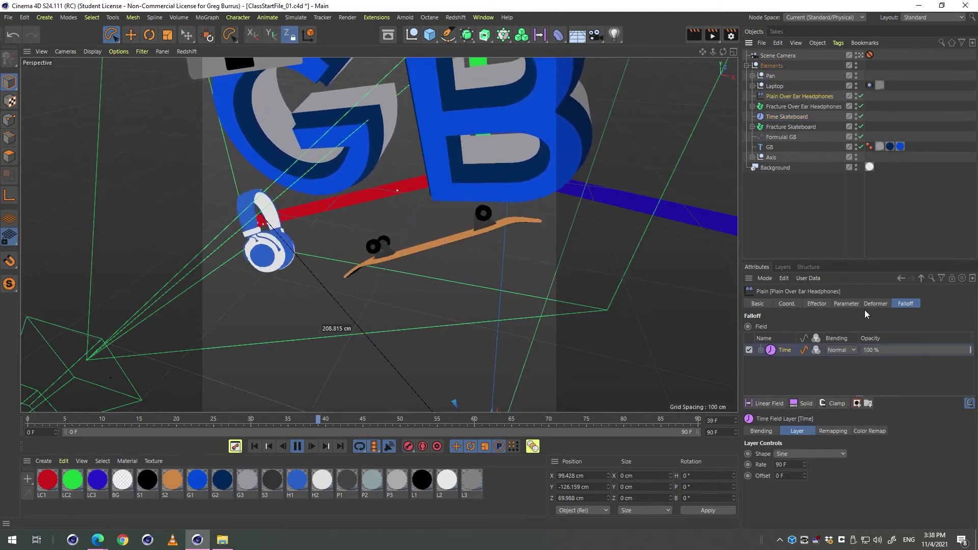
left_click(787, 120)
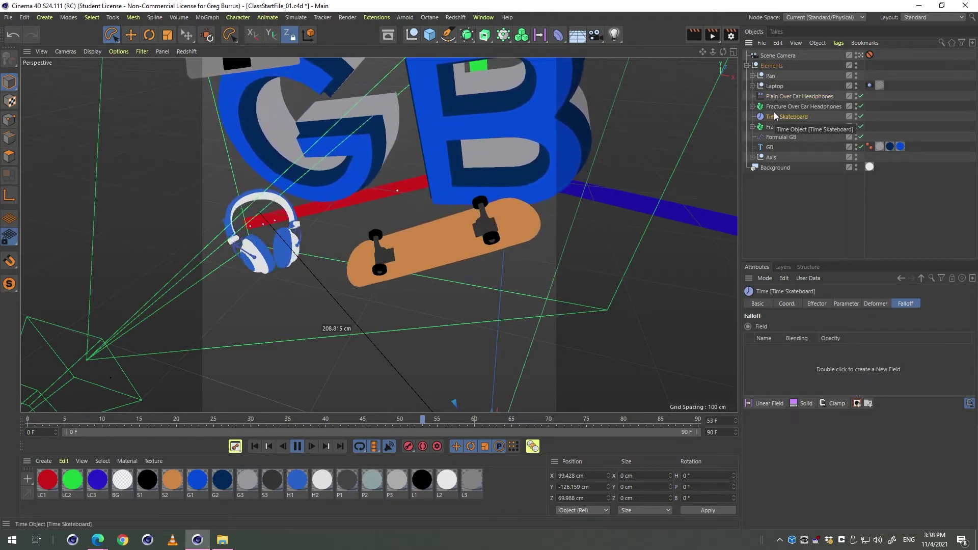
left_click(507, 34)
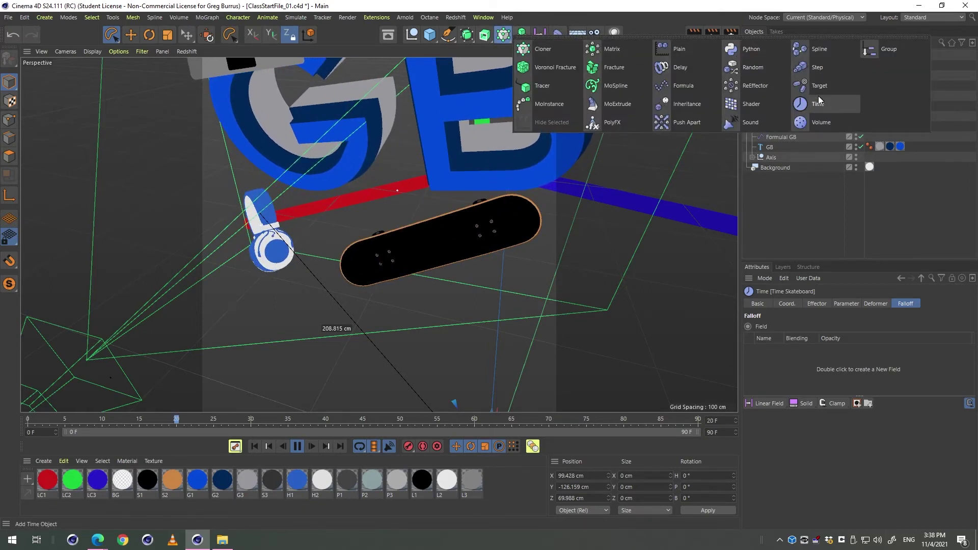
left_click(201, 17)
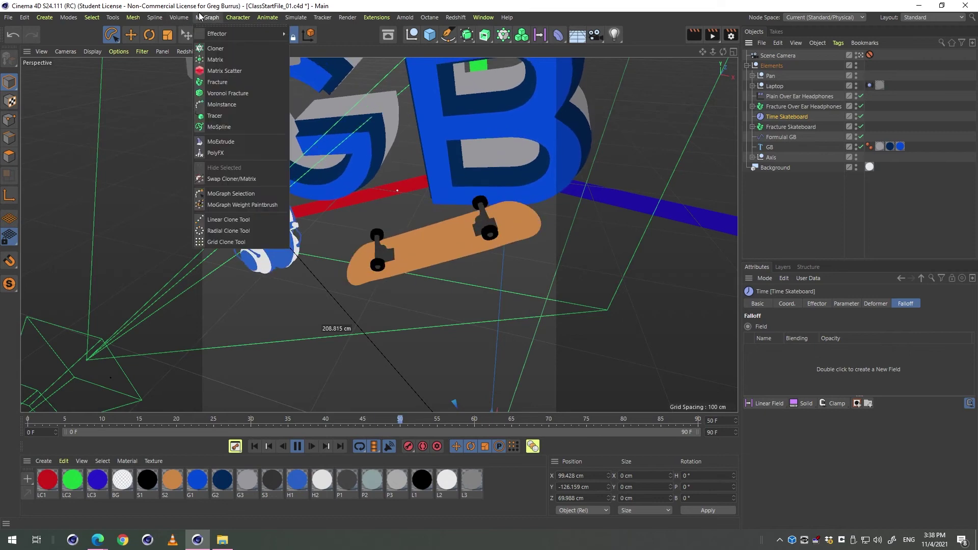
mouse_move(219, 37)
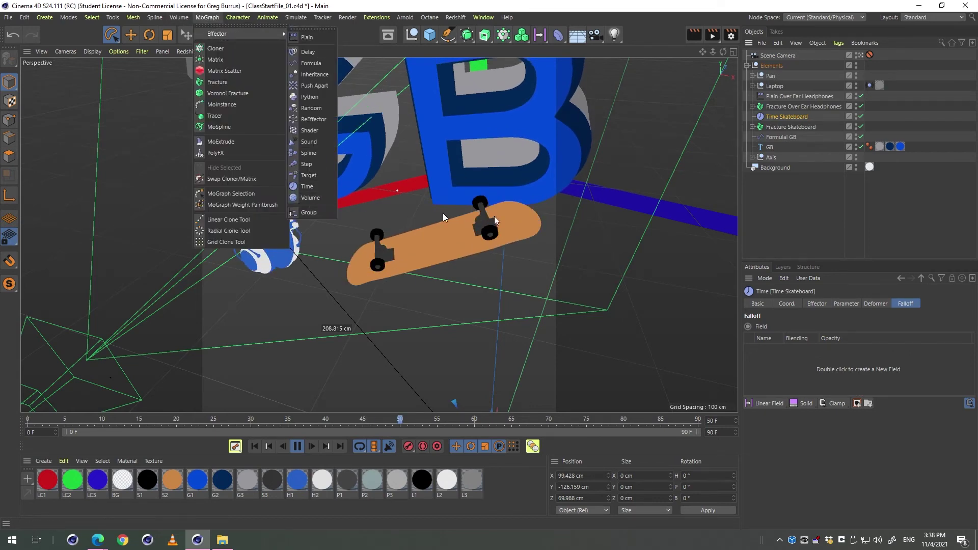
left_click(794, 154)
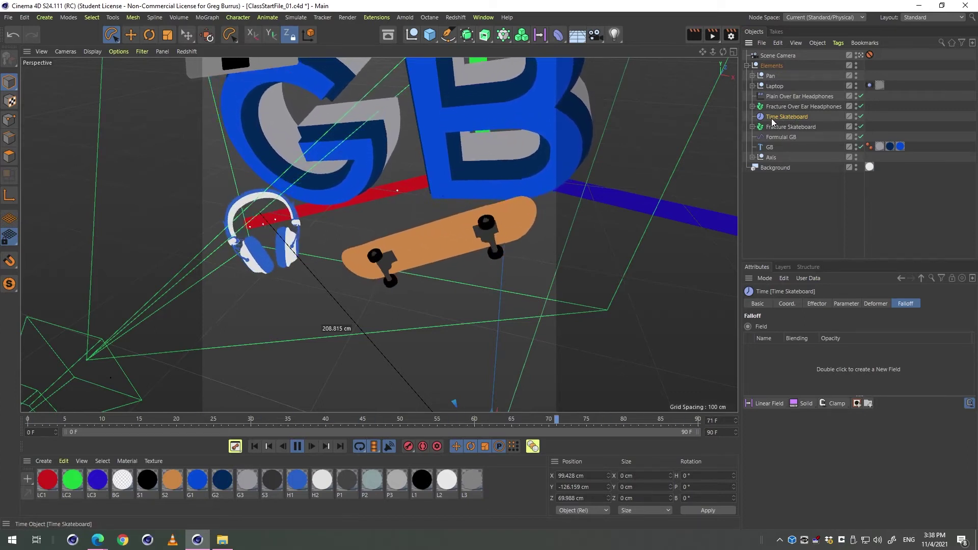
Compare the headphones' and skateboard's Fracture objects and the skateboard's Time effector.
left_click(803, 108)
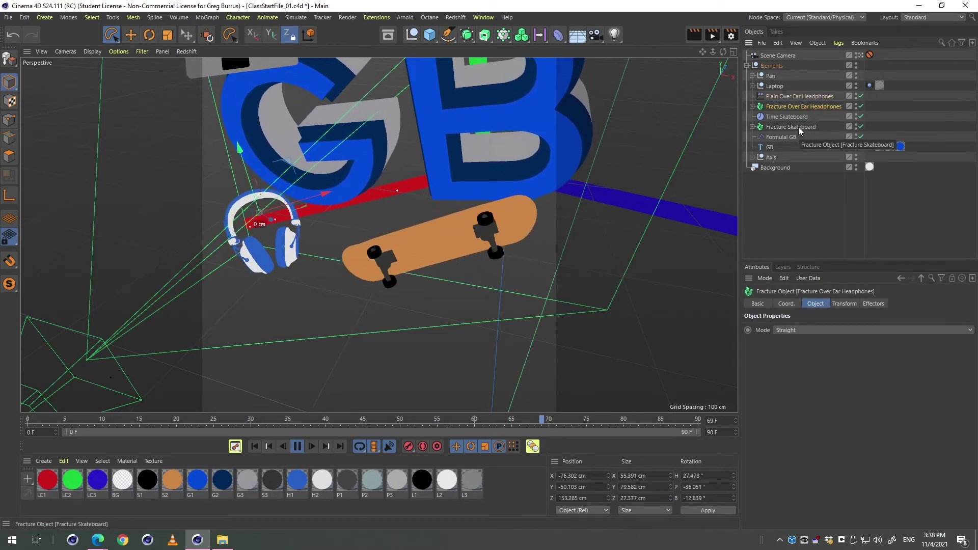
left_click(789, 118)
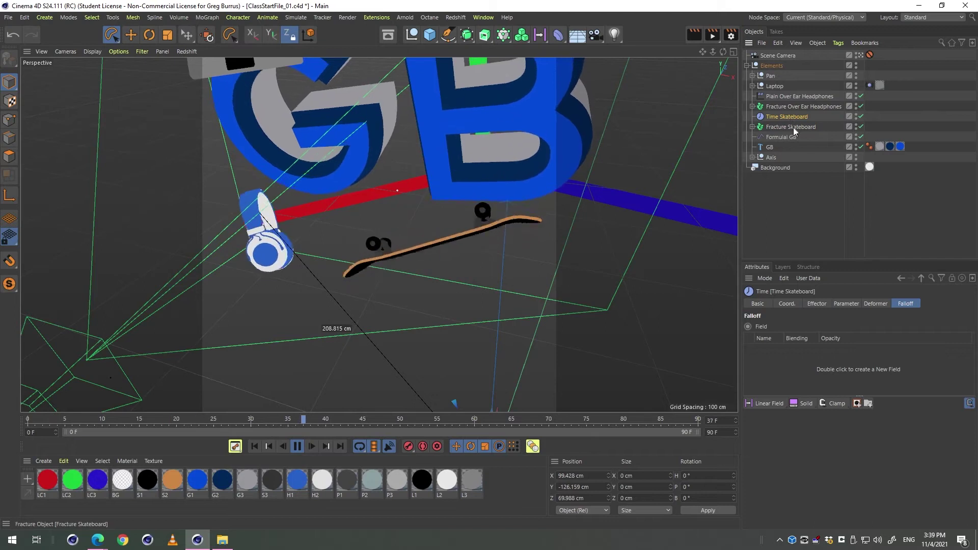
left_click(794, 130)
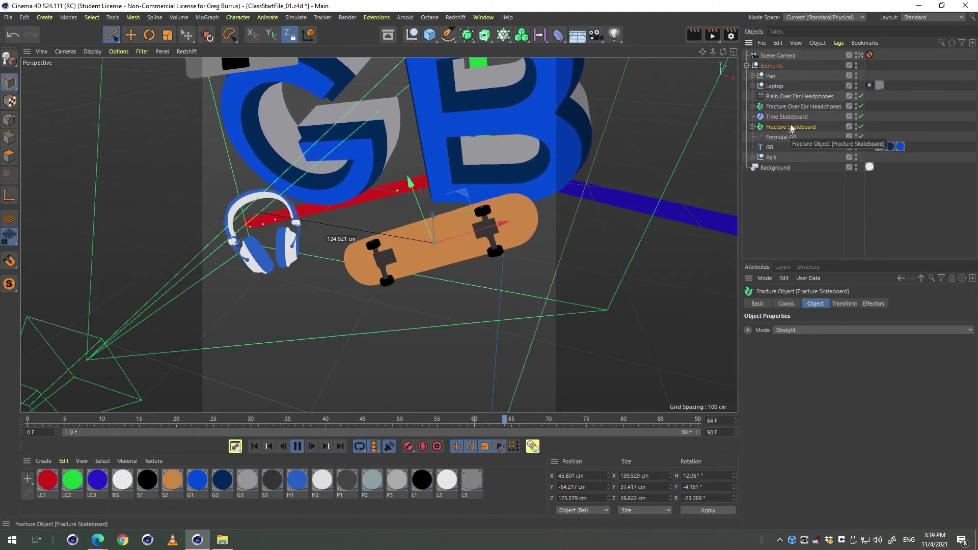
Double the pitch rotation (R.P) of the skateboard's Time effector to 240°.
left_click(793, 118)
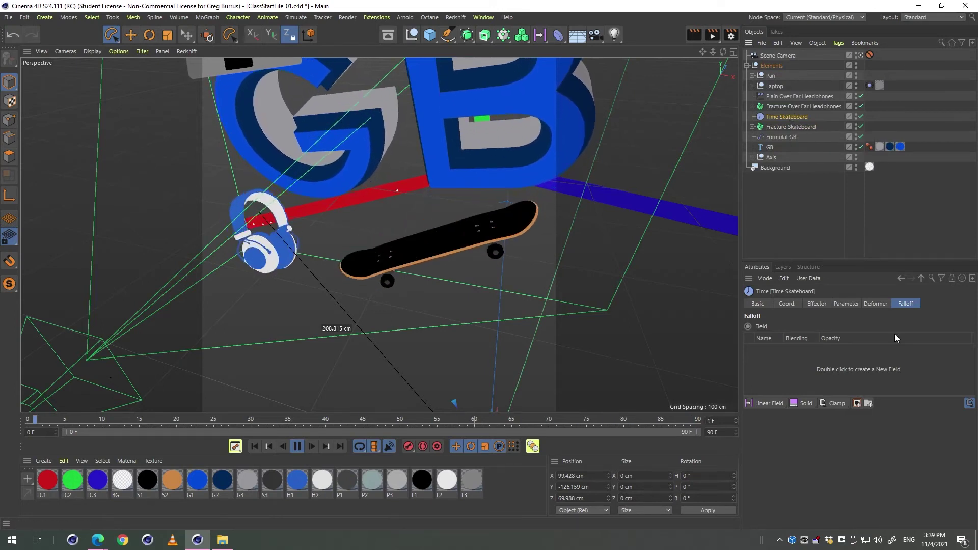
left_click(851, 304)
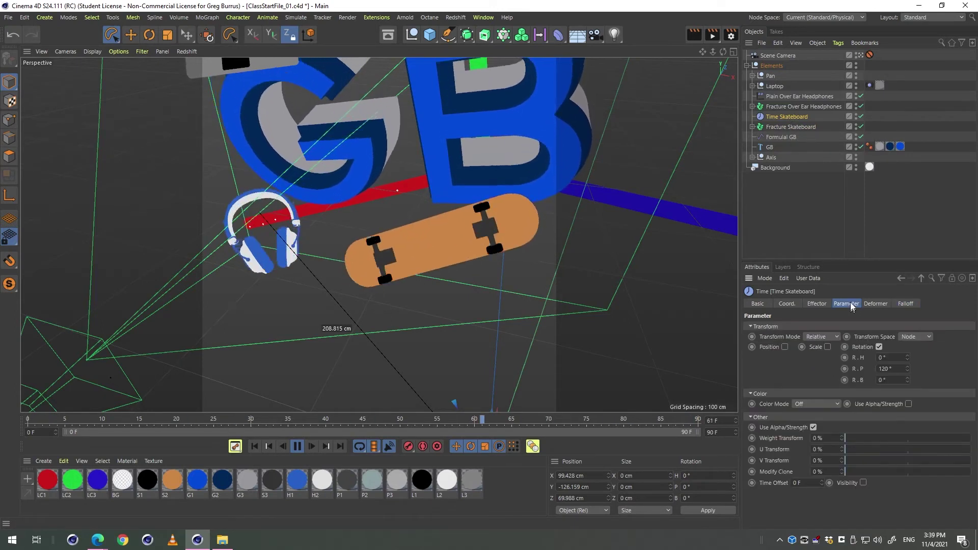
left_click(899, 368)
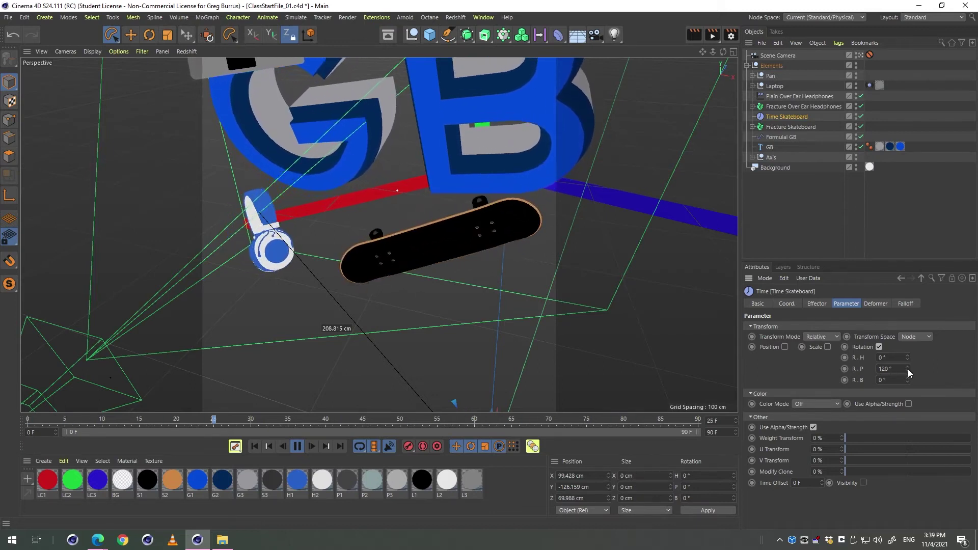
type("*")
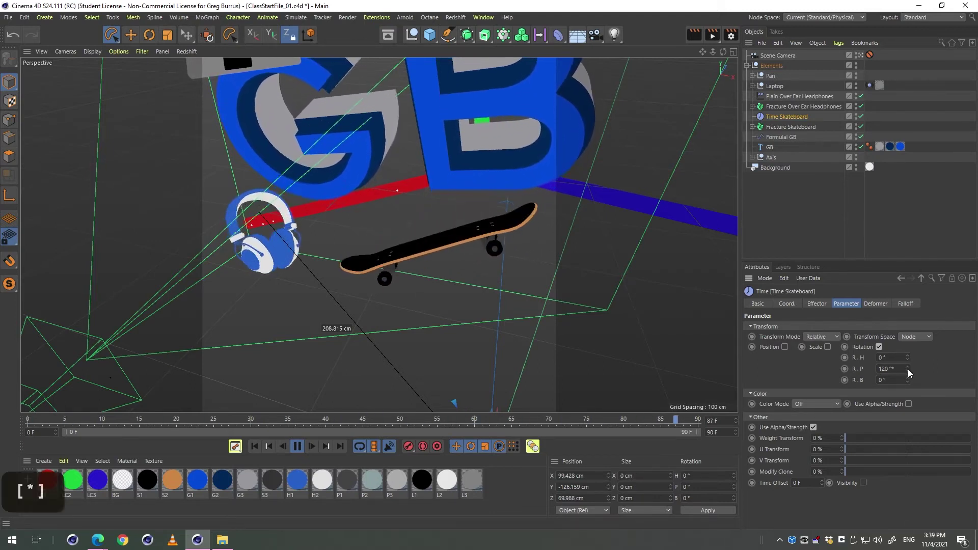
key("BackSpace")
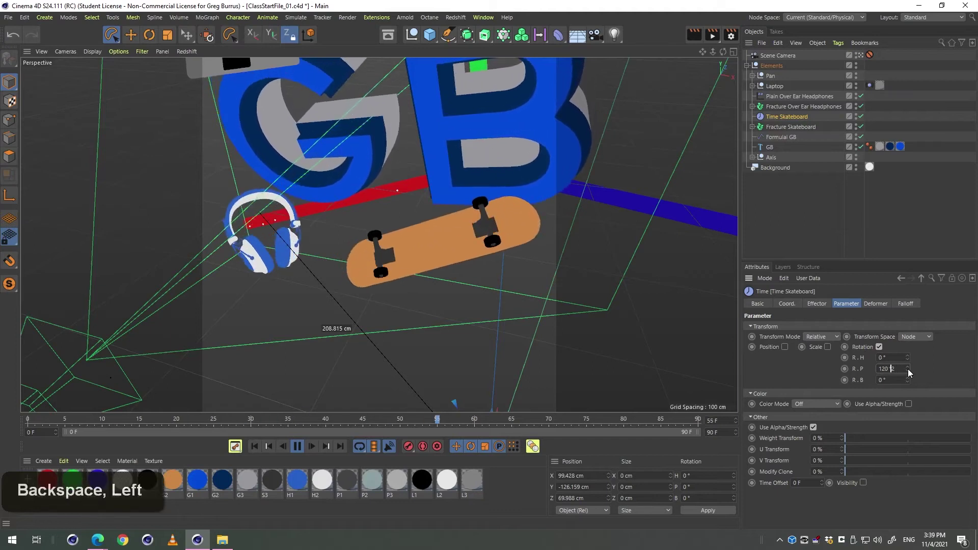
key("Return")
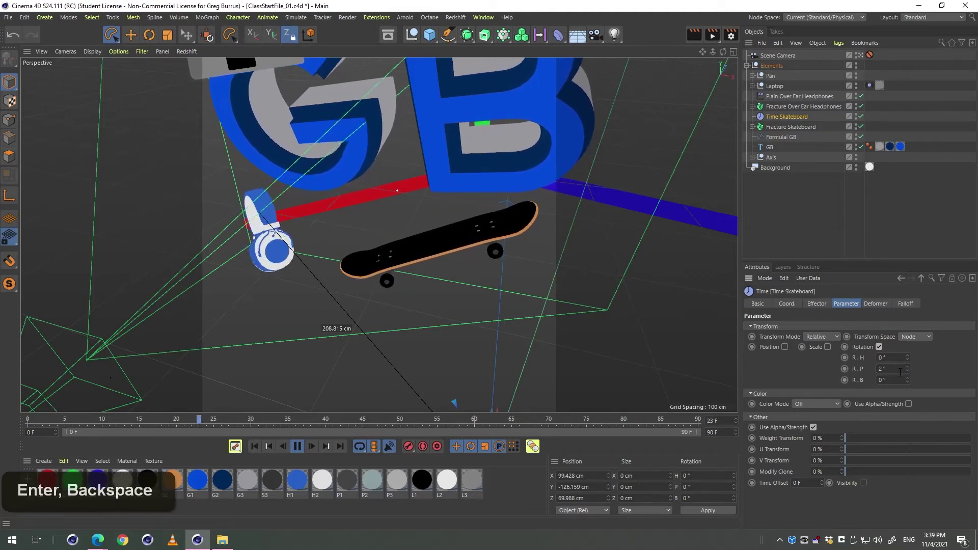
key("ctrl+z")
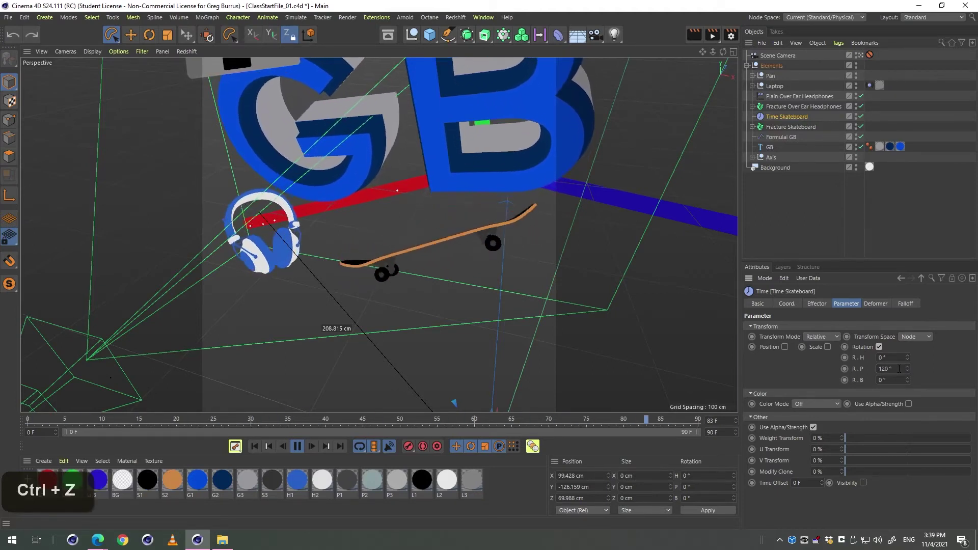
type("*")
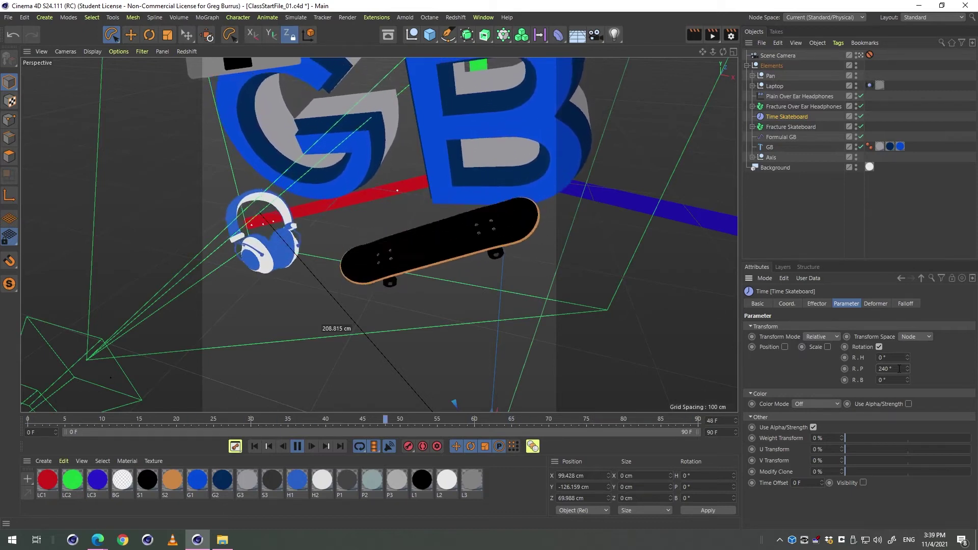
Try adding a position offset with a raised P.Y to the skateboard's Time effector, and undo it.
left_click(820, 306)
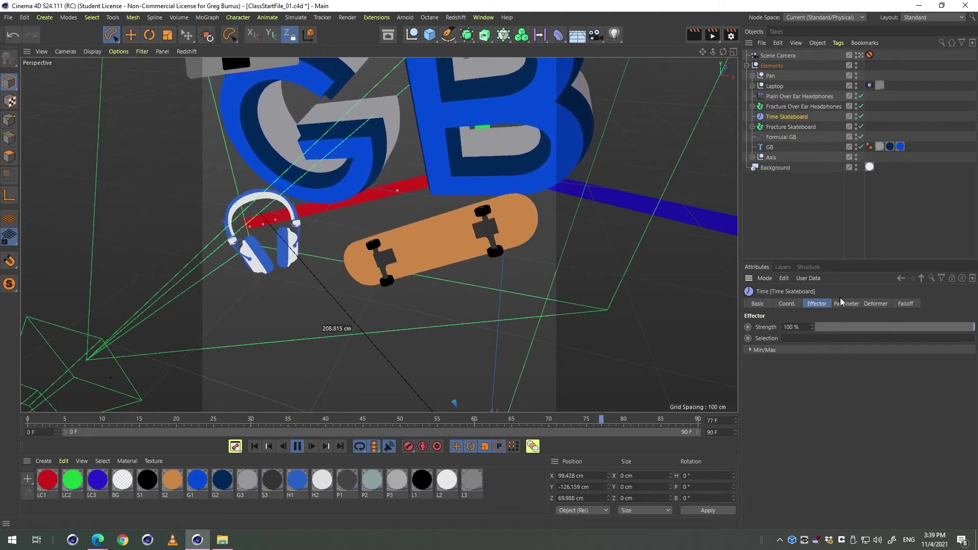
left_click(843, 304)
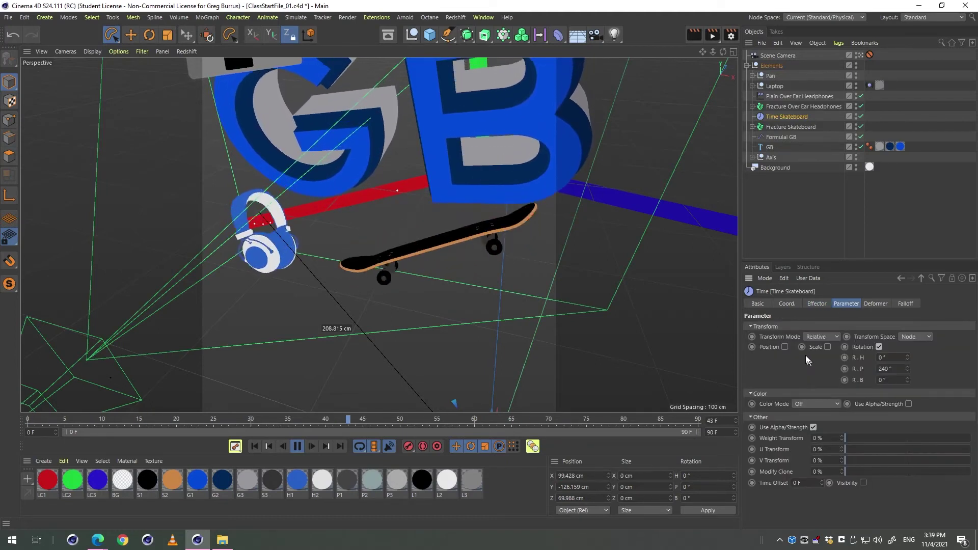
left_click(785, 347)
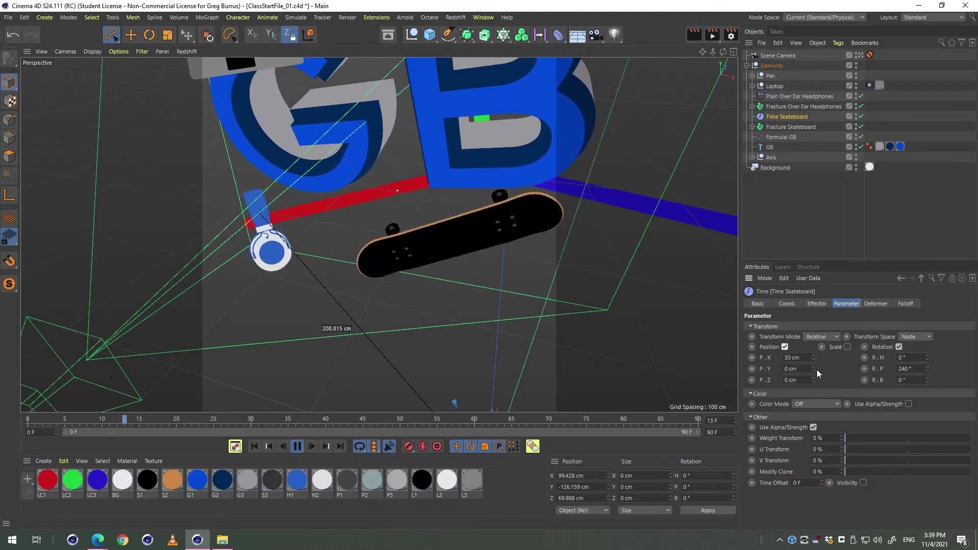
mouse_move(813, 368)
left_mouse_down()
mouse_move(821, 389)
mouse_move(815, 374)
left_mouse_up()
key("ctrl+z")
key("ctrl+z")
key("ctrl+z")
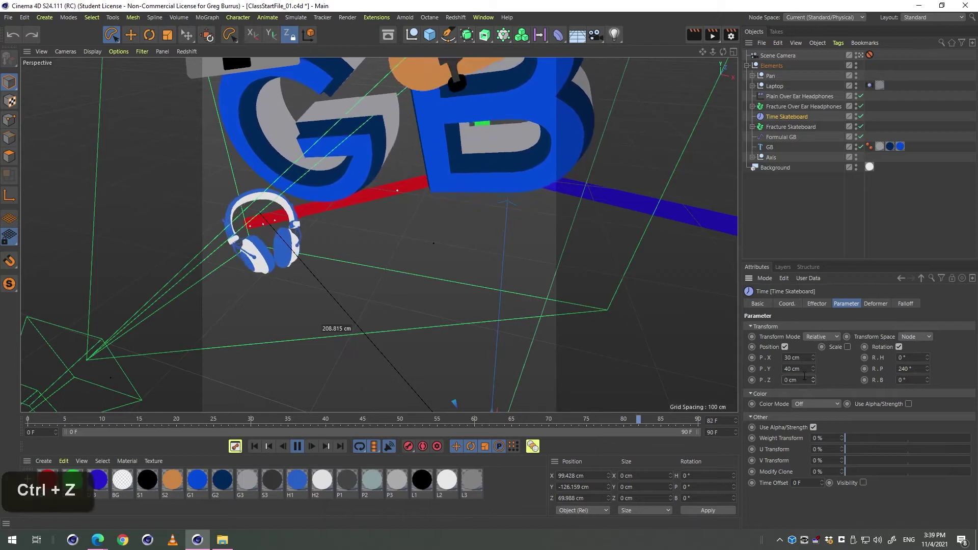
key("ctrl")
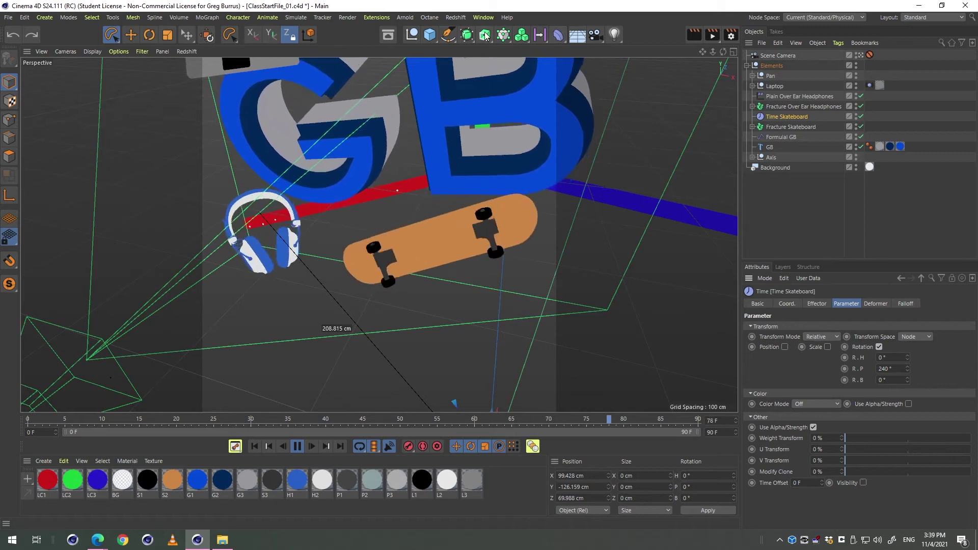
Stop the playback and review the available deformers and MoGraph objects and effectors.
left_click(504, 35)
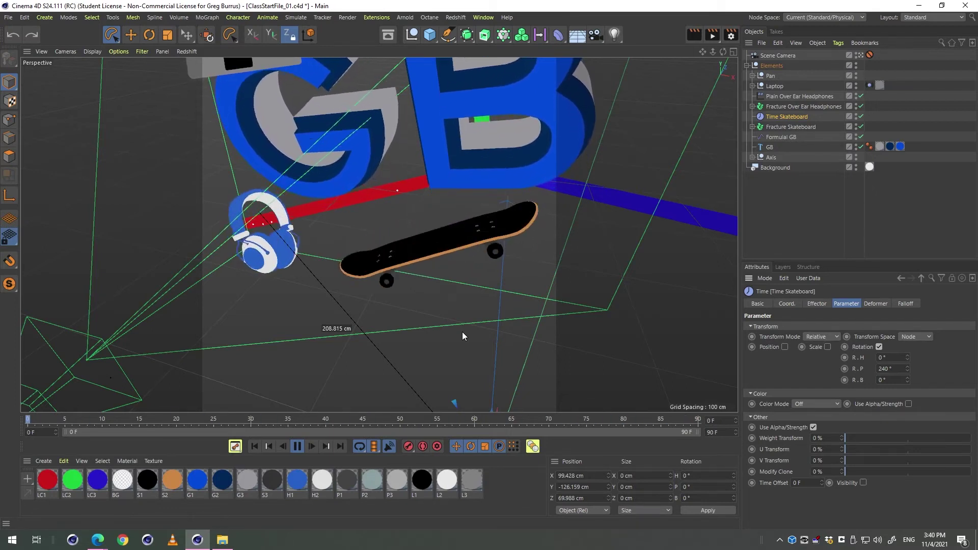
left_click(302, 446)
left_click(563, 35)
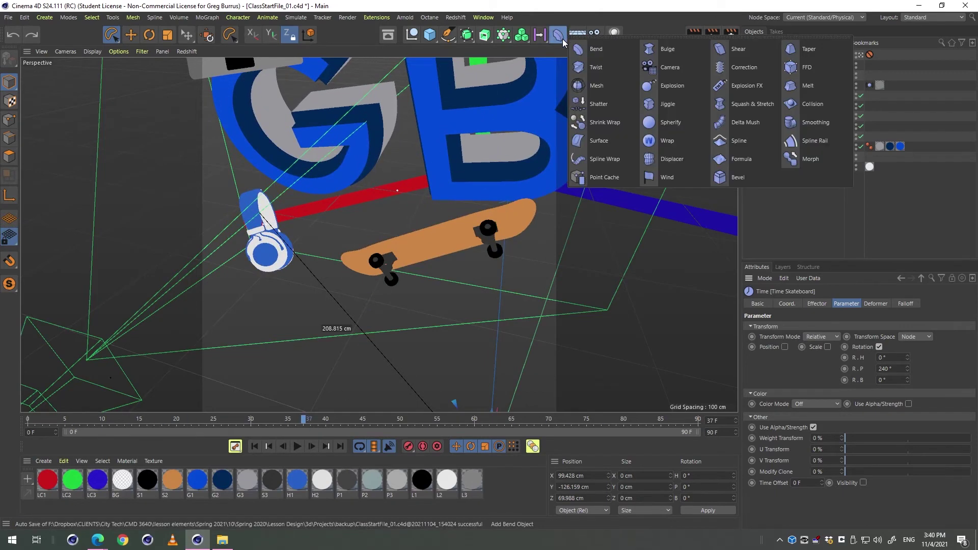
left_click(506, 40)
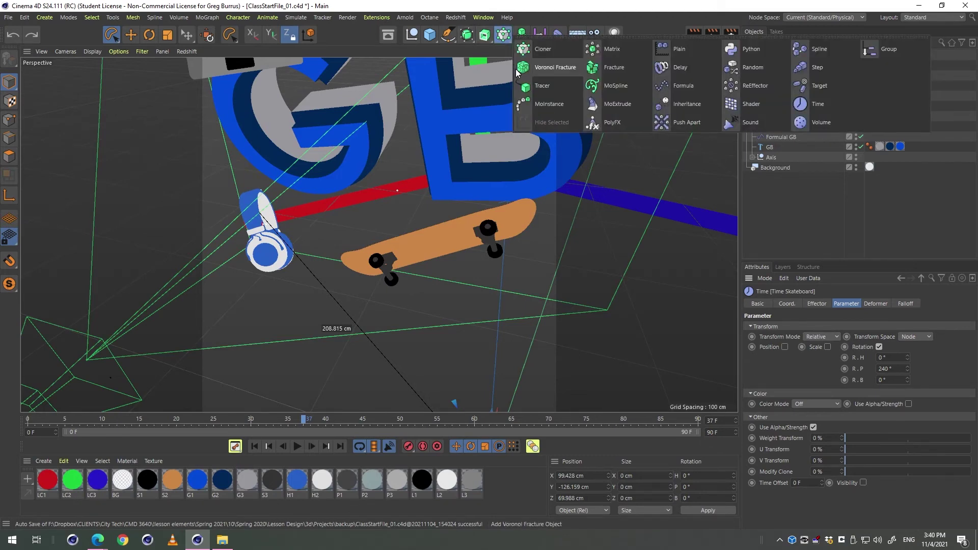
left_click(808, 221)
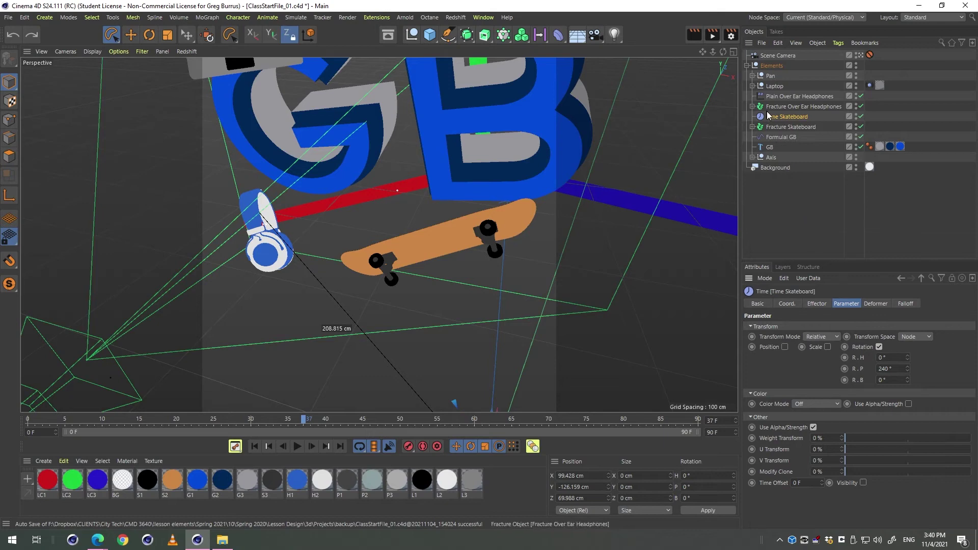
Inspect the effector list of the skateboard's Fracture object, expand its full child hierarchy, and collapse it again.
left_click(790, 127)
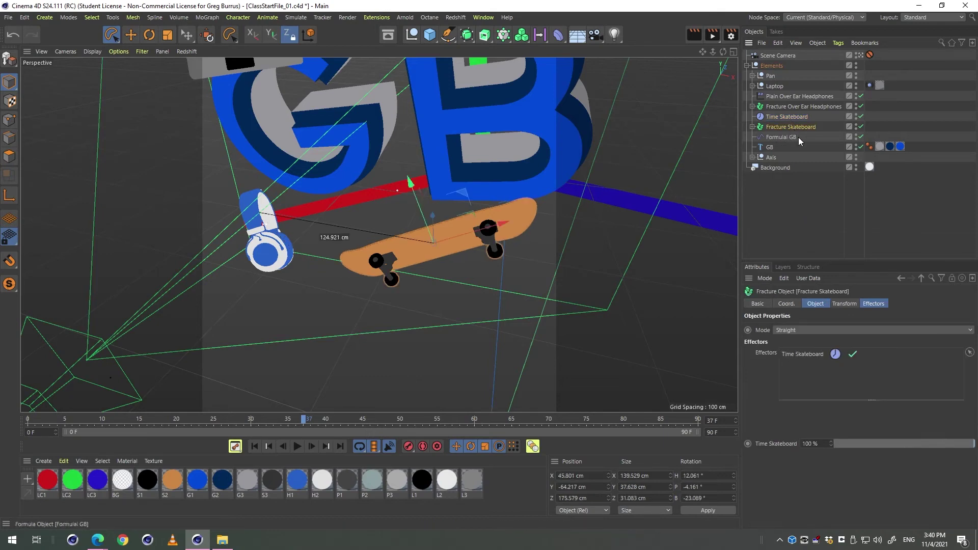
left_click(751, 127)
left_click(758, 137)
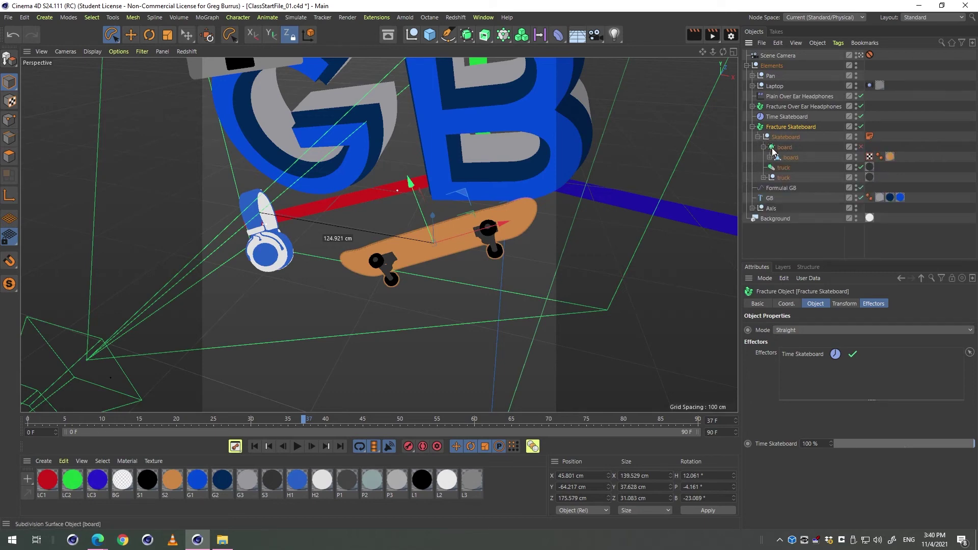
left_click(759, 137, "ctrl")
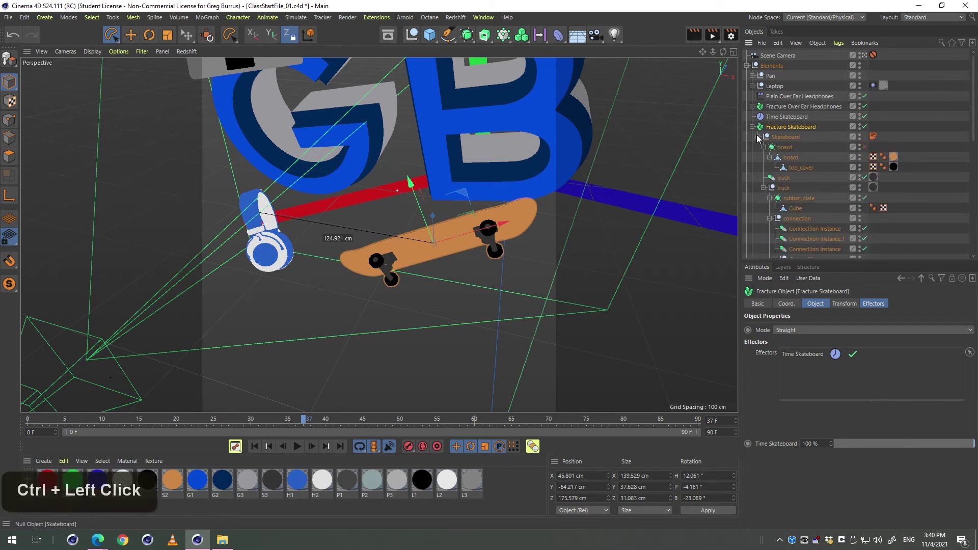
scroll(780, 187, "down", 2)
scroll(777, 186, "down", 5)
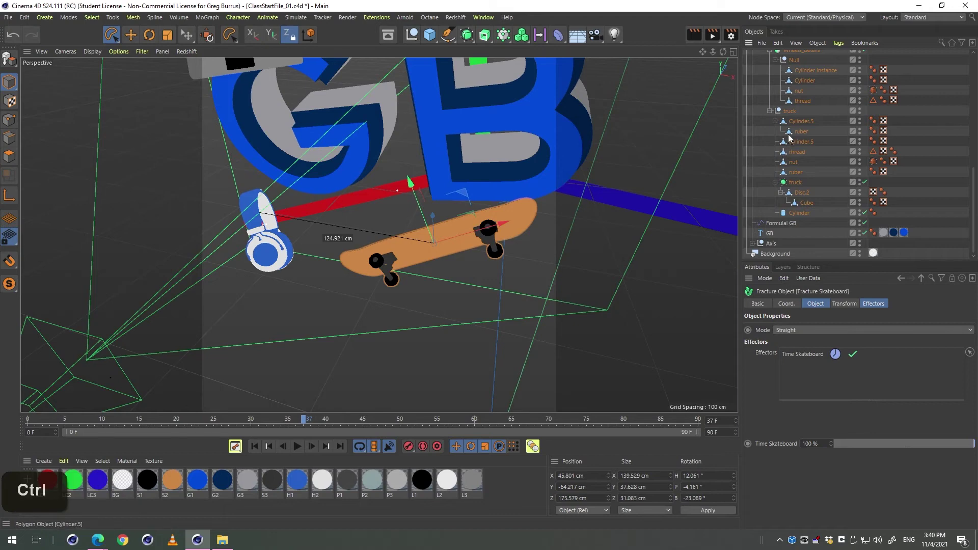
scroll(769, 130, "up", 7)
left_click(757, 112, "ctrl")
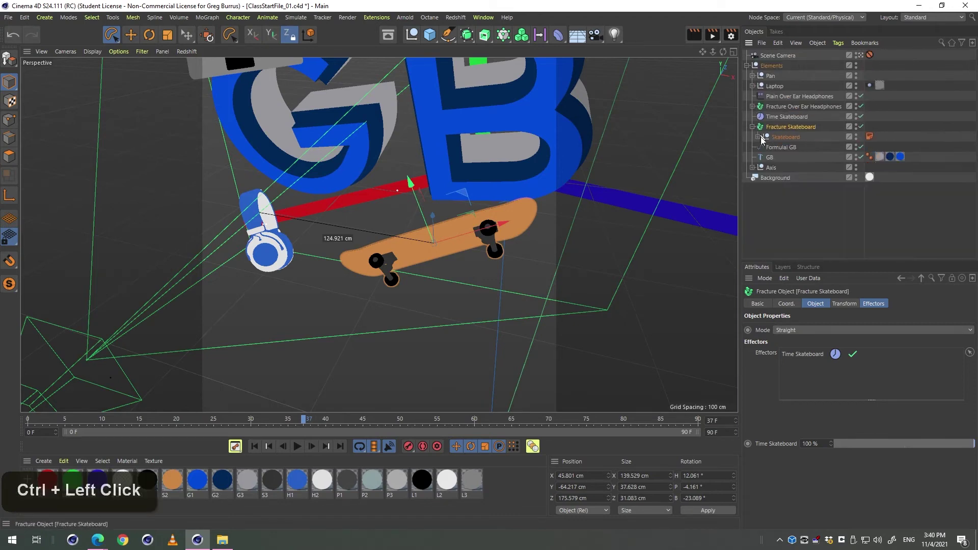
left_click(753, 128, "ctrl")
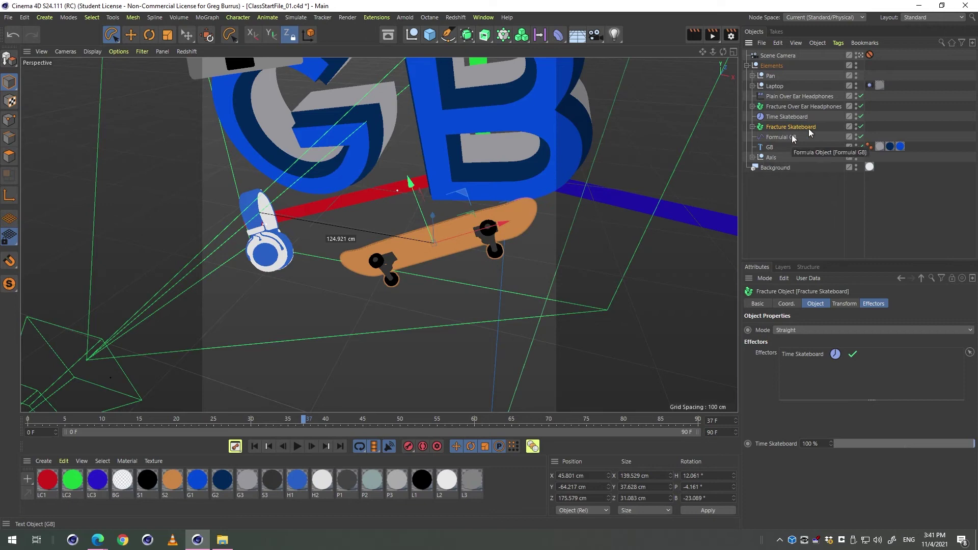
Isolate the GB text object with Viewport Solo and frame its letters from the front.
left_click(829, 175)
left_click(785, 143)
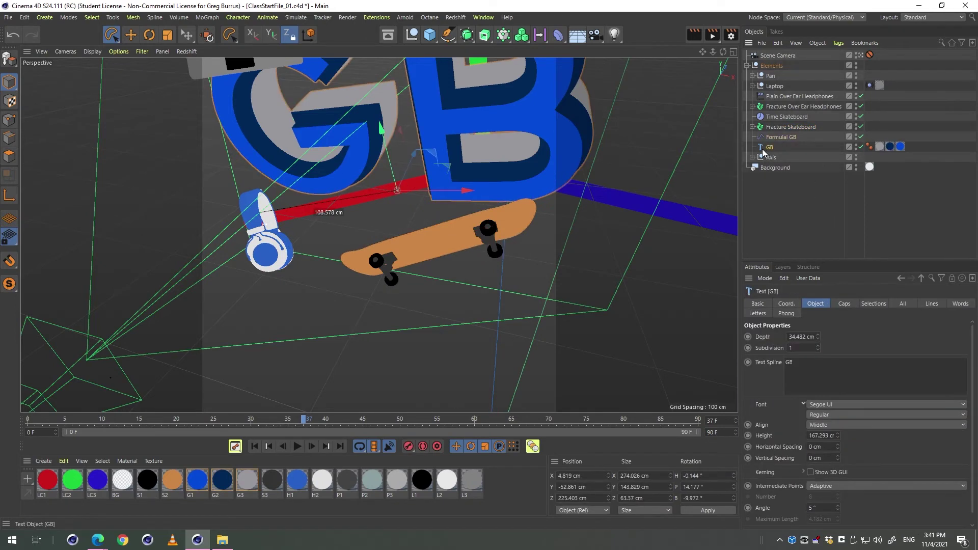
key("2")
left_click_drag(480, 148, 393, 229)
key("1")
key("3")
key("3")
key("1")
key("1")
key("3")
key("1")
key("3")
key("3")
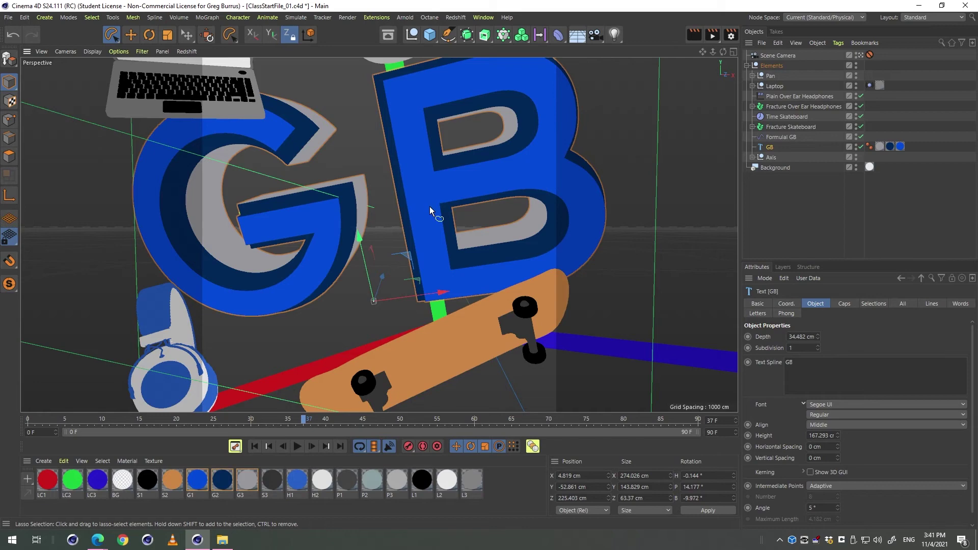
left_click(10, 285)
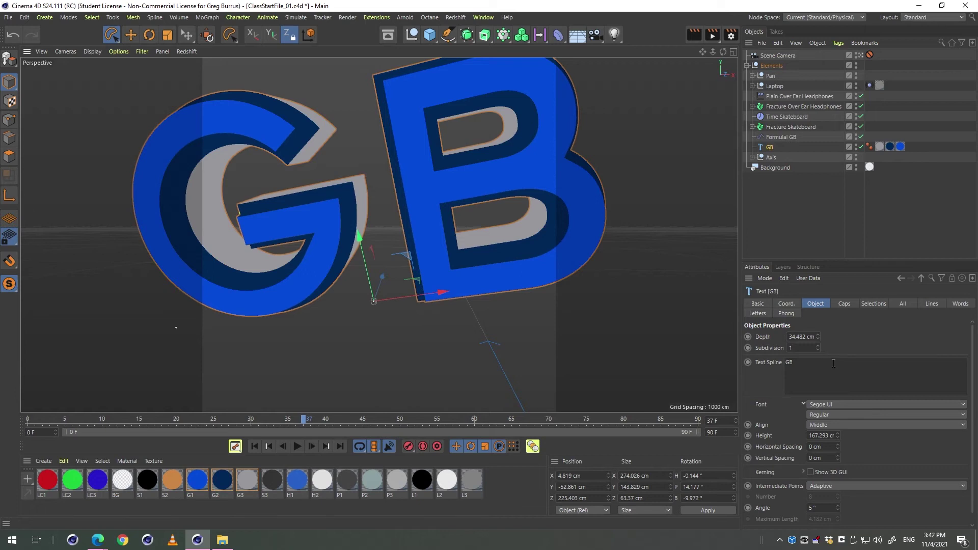
Change the GB text's font to Russo One and play the animation.
left_click(824, 402)
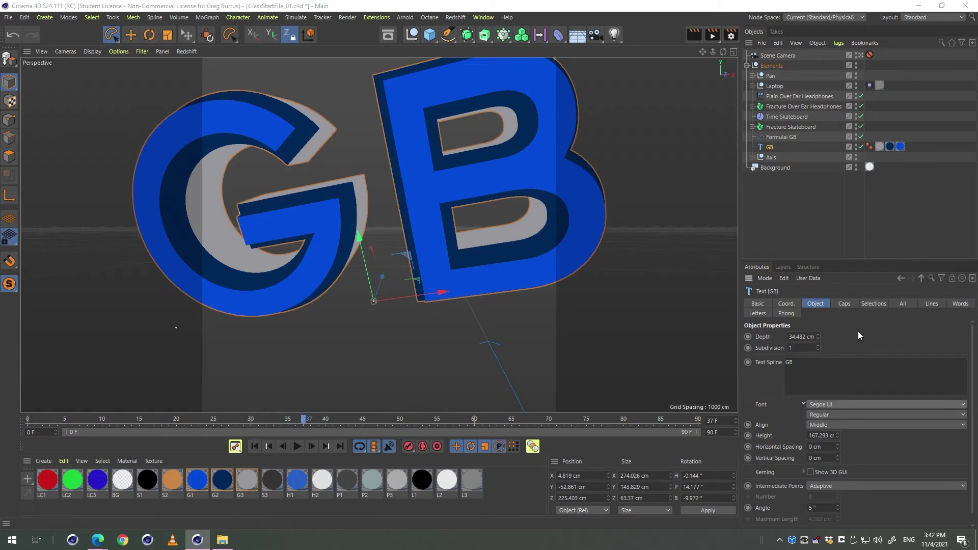
left_click(842, 325)
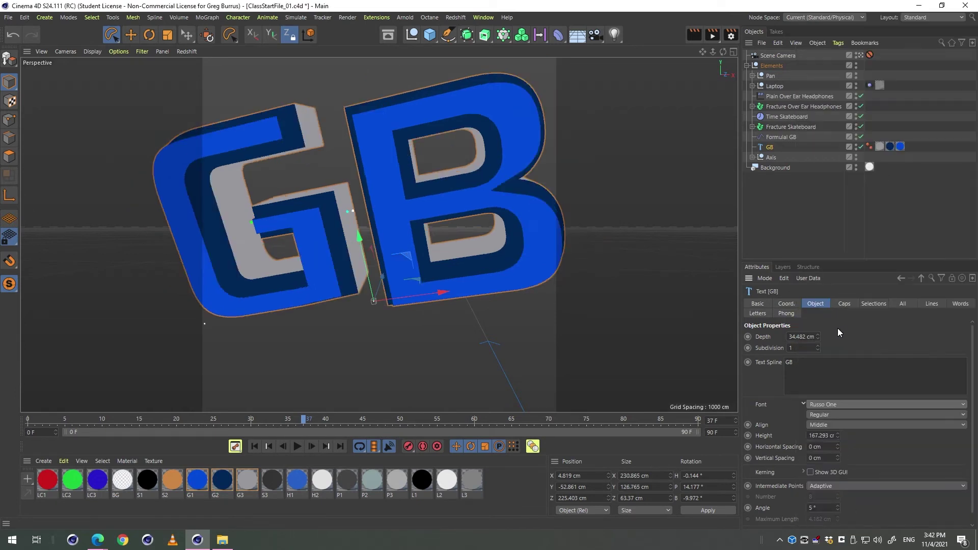
left_click(841, 404)
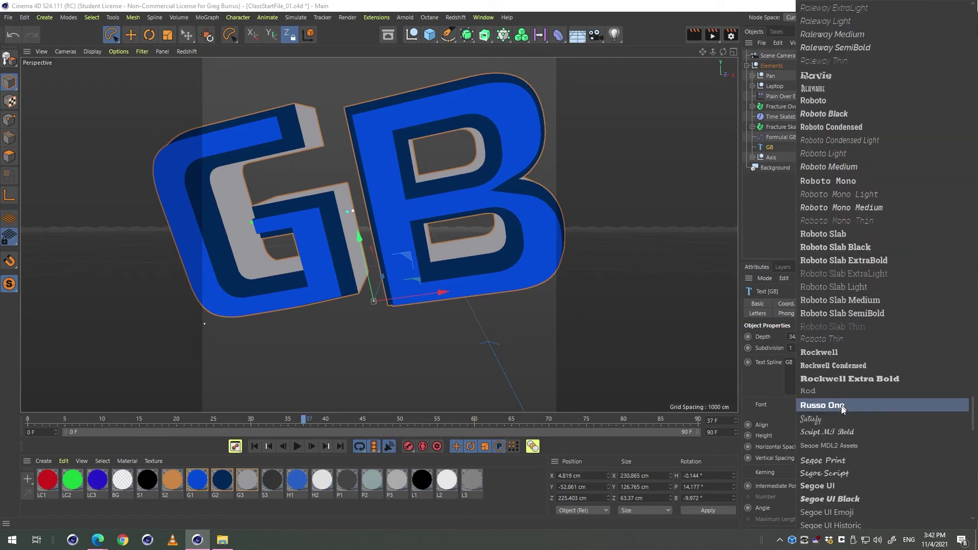
left_click(835, 406)
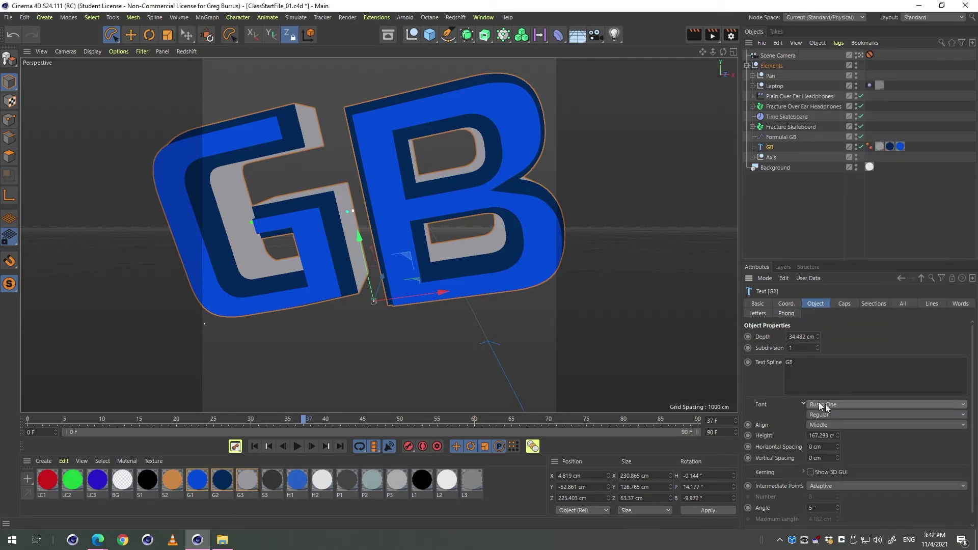
scroll(337, 267, "down", 2)
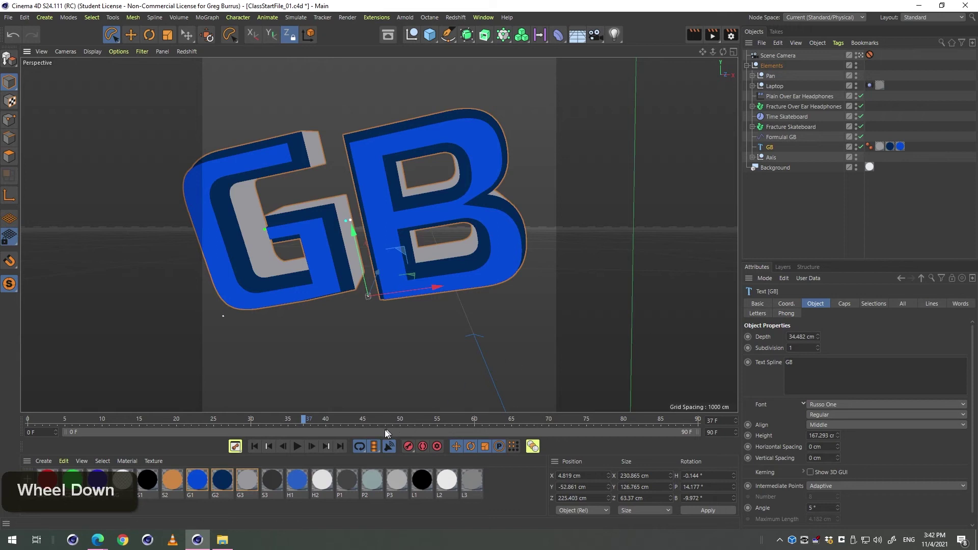
left_click(299, 445)
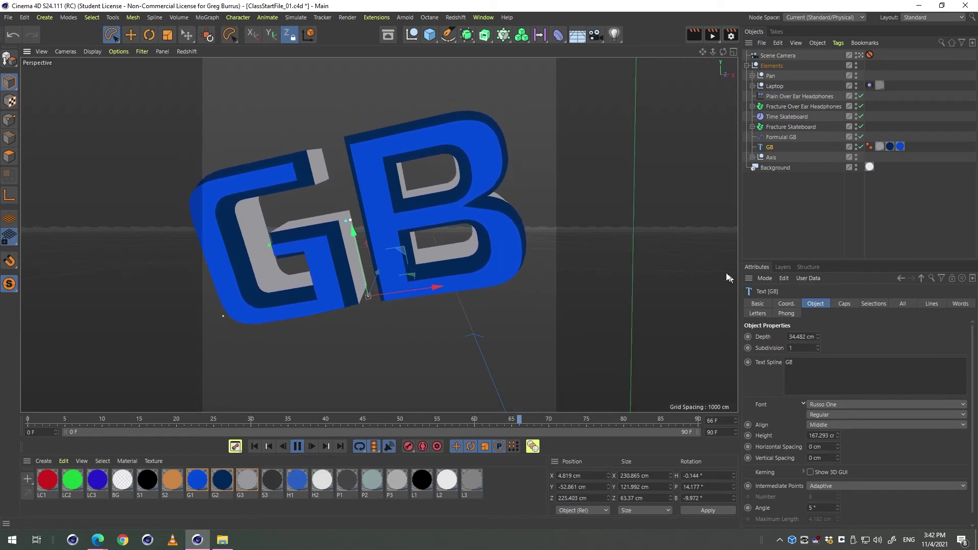
Inspect the Formula effector's parameters and compare the GB text's effect lists for All, Lines, Words and Letters.
left_click(777, 137)
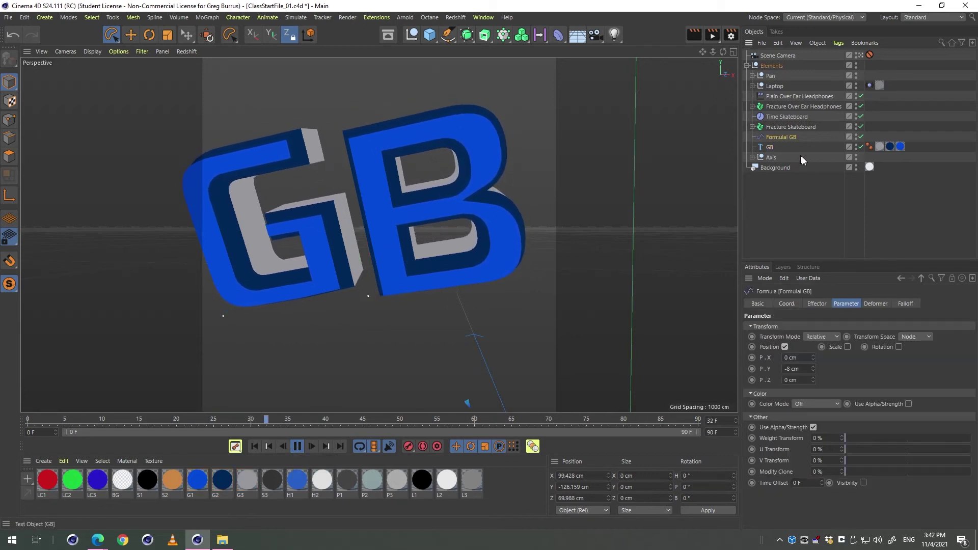
left_click(770, 148)
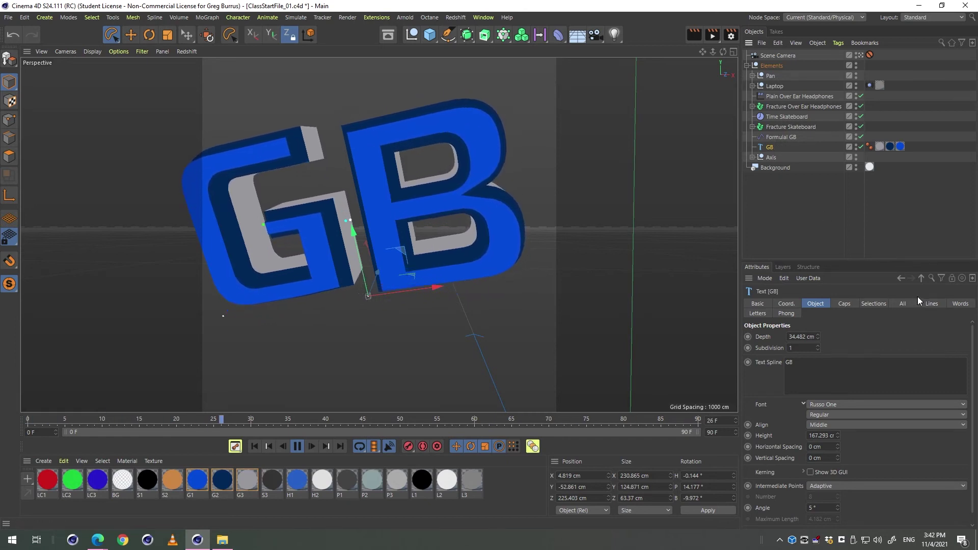
left_click(903, 304)
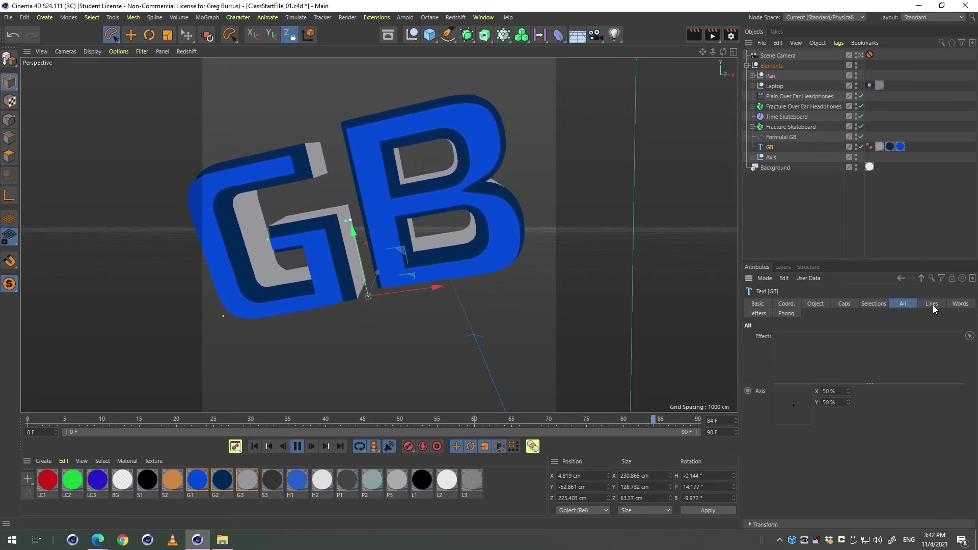
left_click(932, 304)
left_click(959, 304)
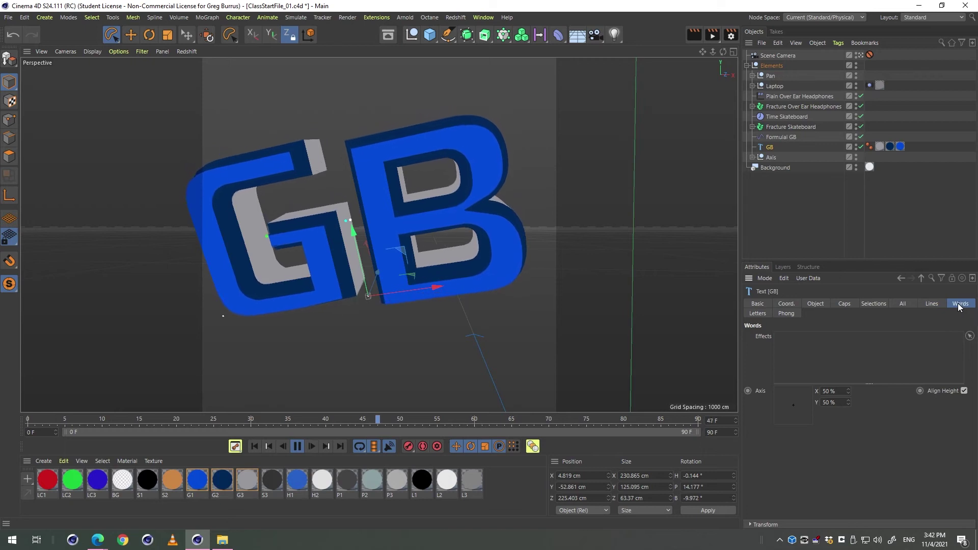
left_click(909, 304)
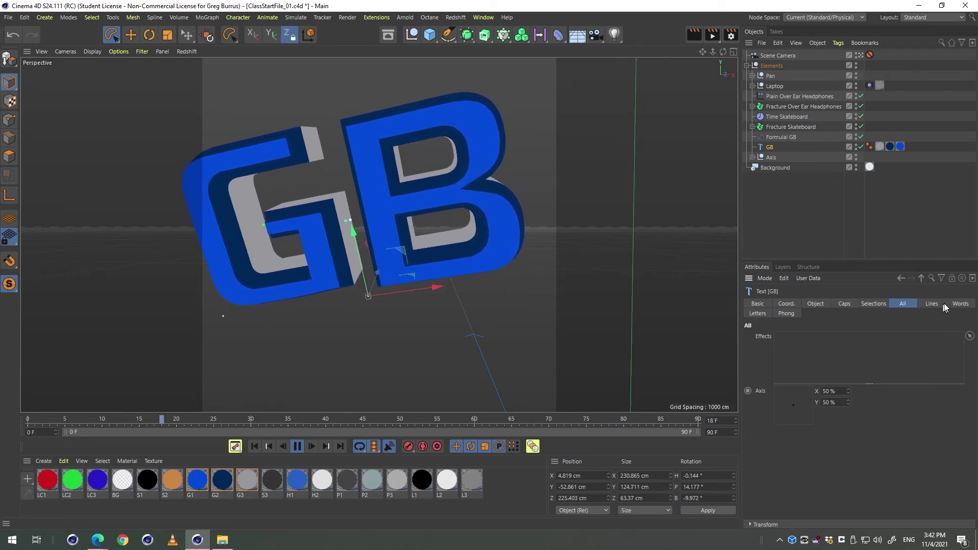
left_click(941, 304)
left_click(962, 305)
left_click(762, 316)
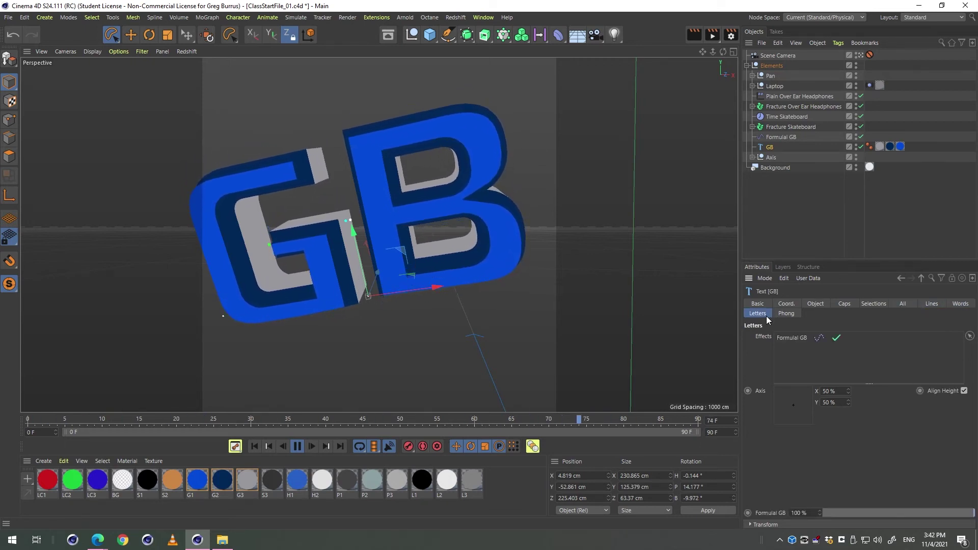
left_click(907, 305)
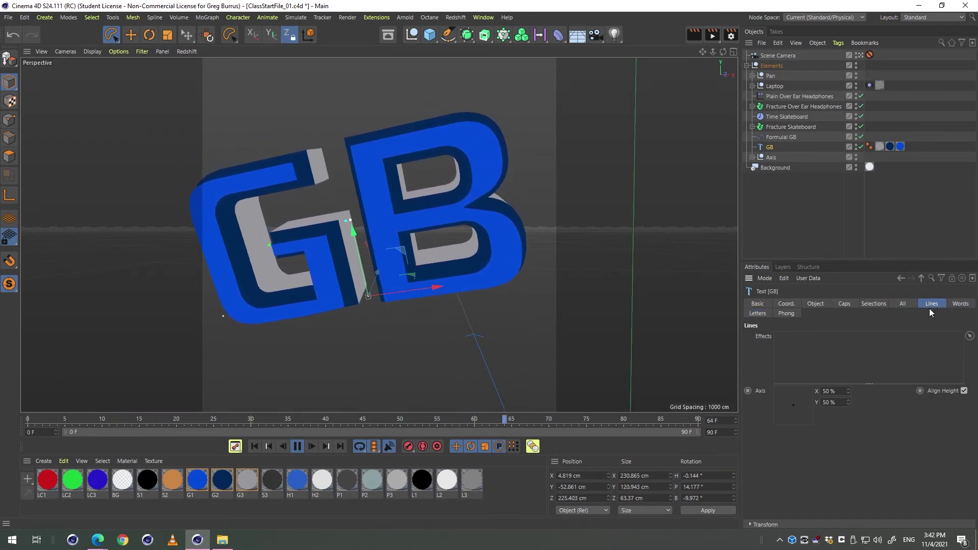
left_click(757, 313)
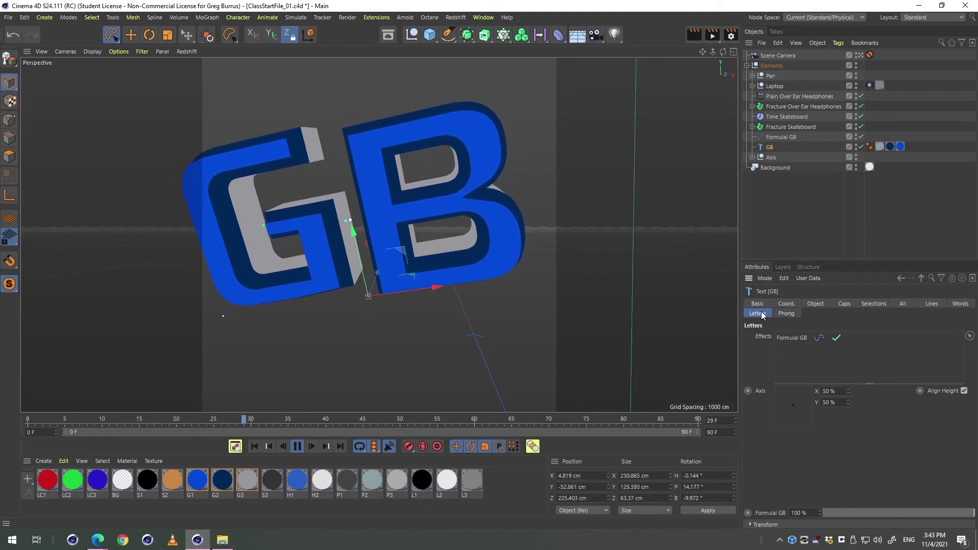
Set the Formula effector's Y position offset to 59 cm and frame the bouncing GB letters.
left_click(781, 136)
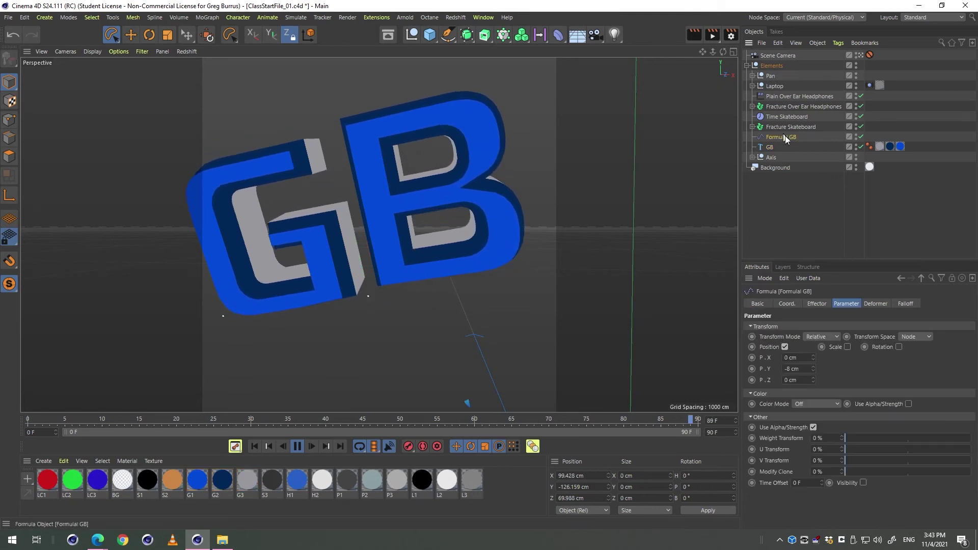
left_click_drag(813, 369, 806, 331)
scroll(581, 313, "down", 5)
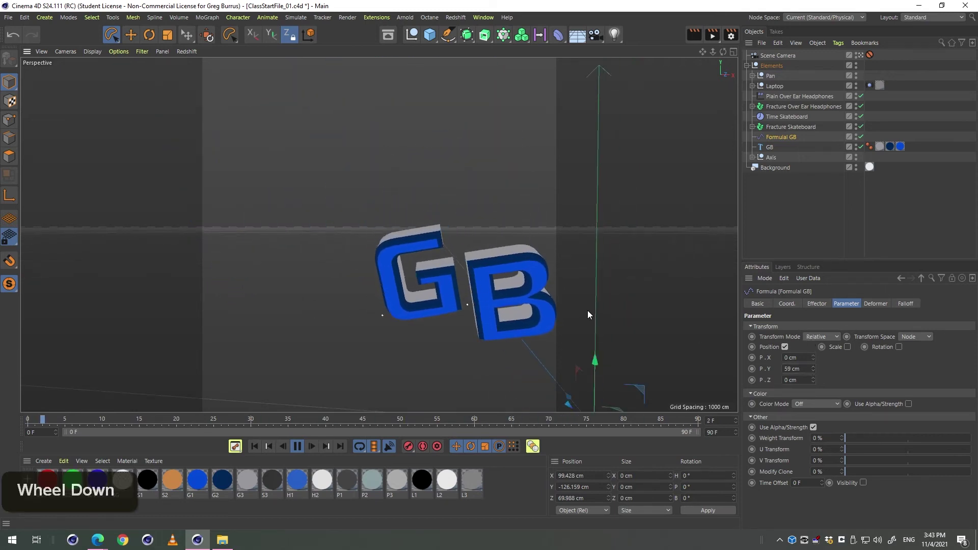
left_click_drag(490, 247, 455, 262)
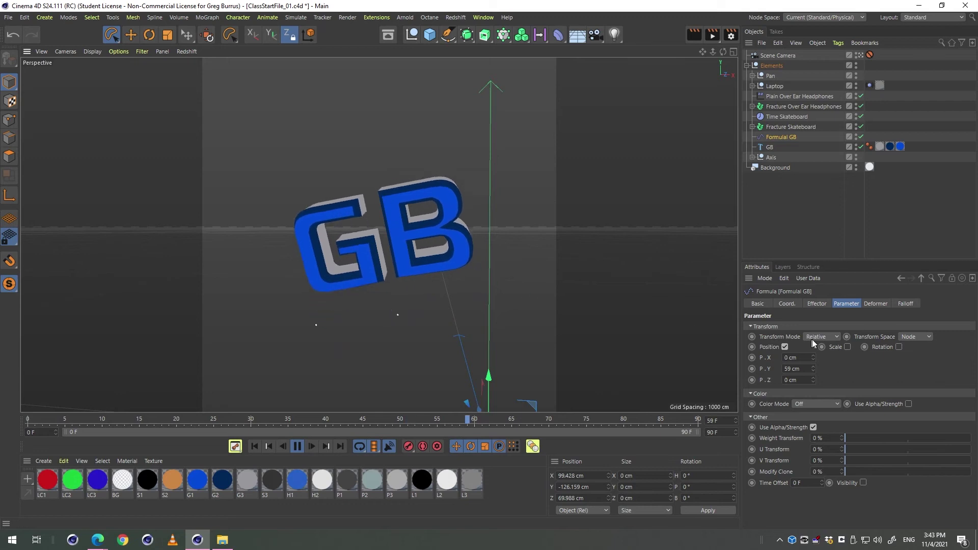
Enable rotation on the Formula effector with H -48°, P 51° and B 40°, and check its formula.
left_click(899, 347)
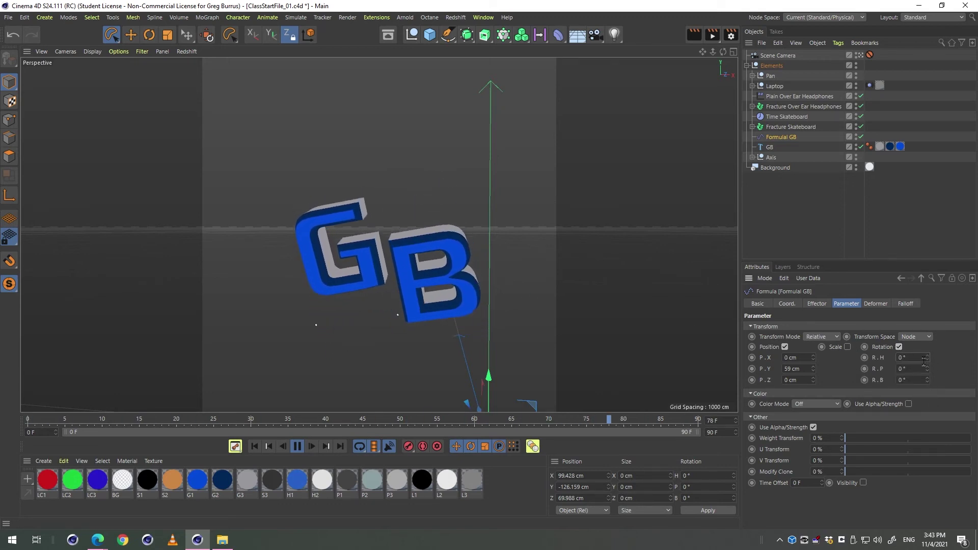
mouse_move(929, 356)
left_mouse_down()
mouse_move(927, 383)
mouse_move(928, 342)
left_mouse_up()
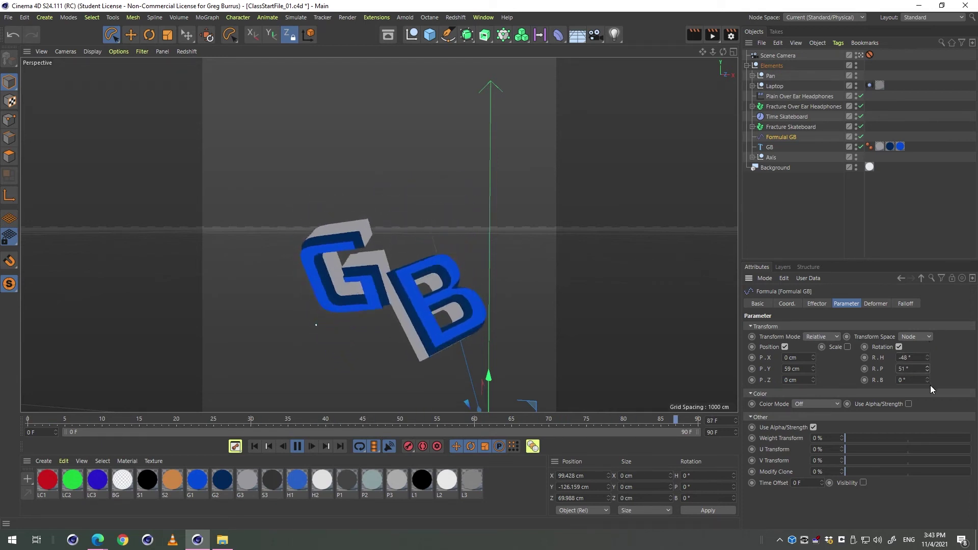
left_click_drag(931, 385, 922, 347)
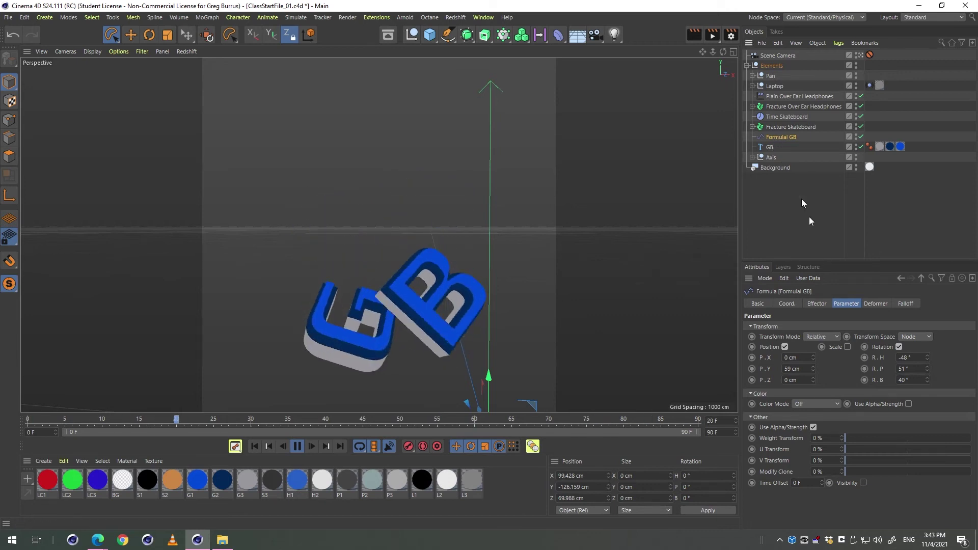
left_click(820, 304)
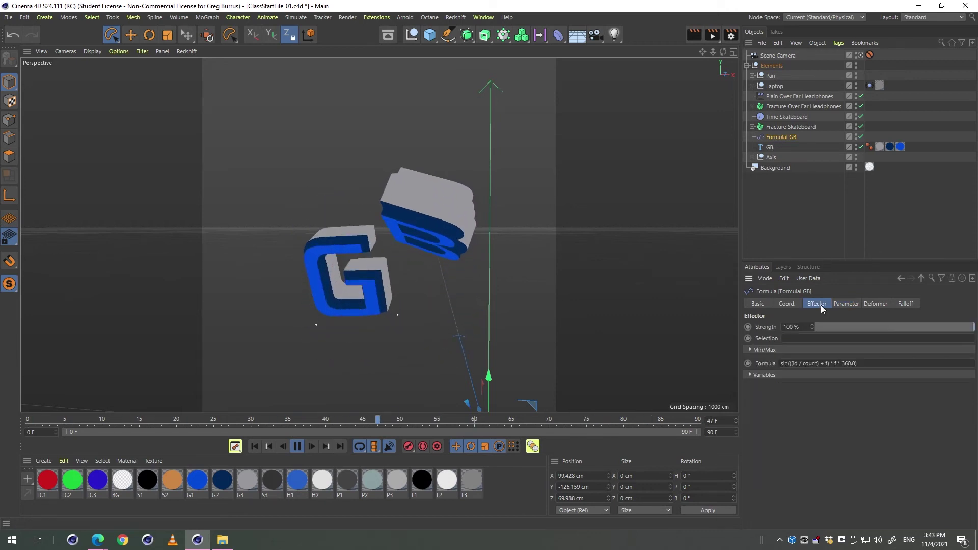
left_click(853, 304)
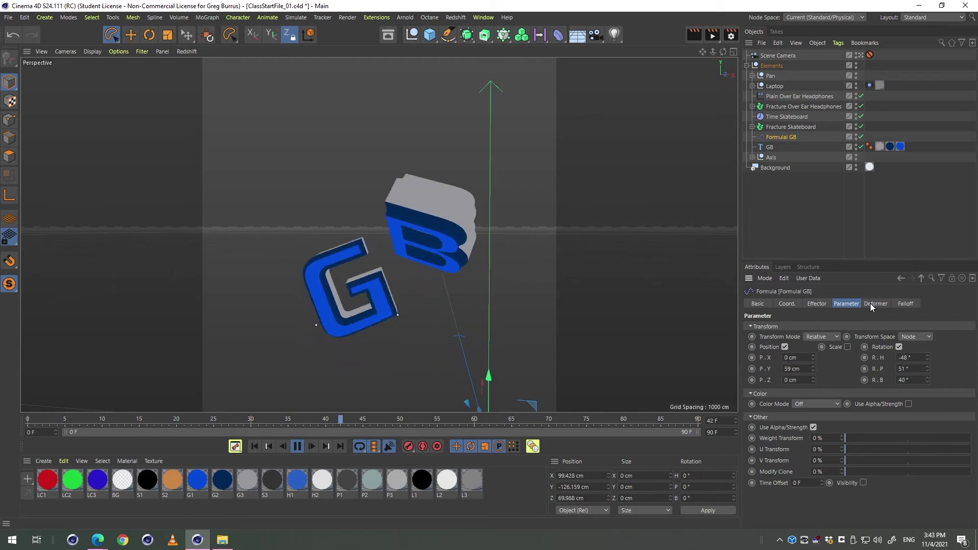
Disable the Formula effector in the GB text's Letters effects and assign it to the Words effects instead.
left_click(770, 147)
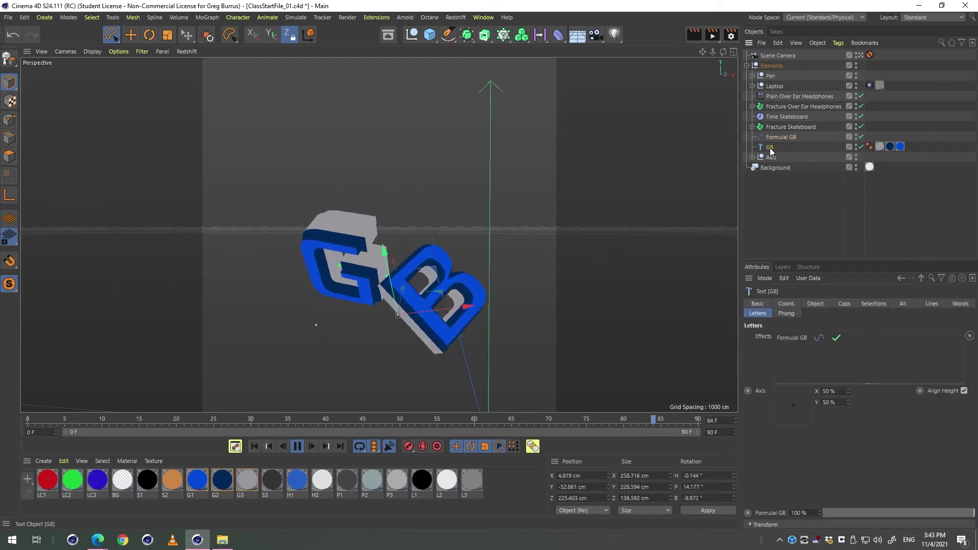
left_click(836, 338)
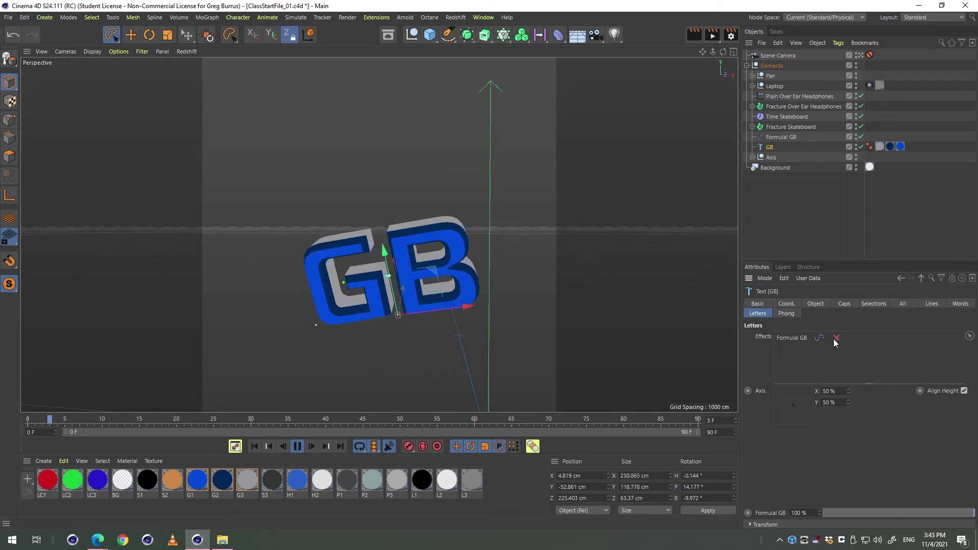
left_click(961, 305)
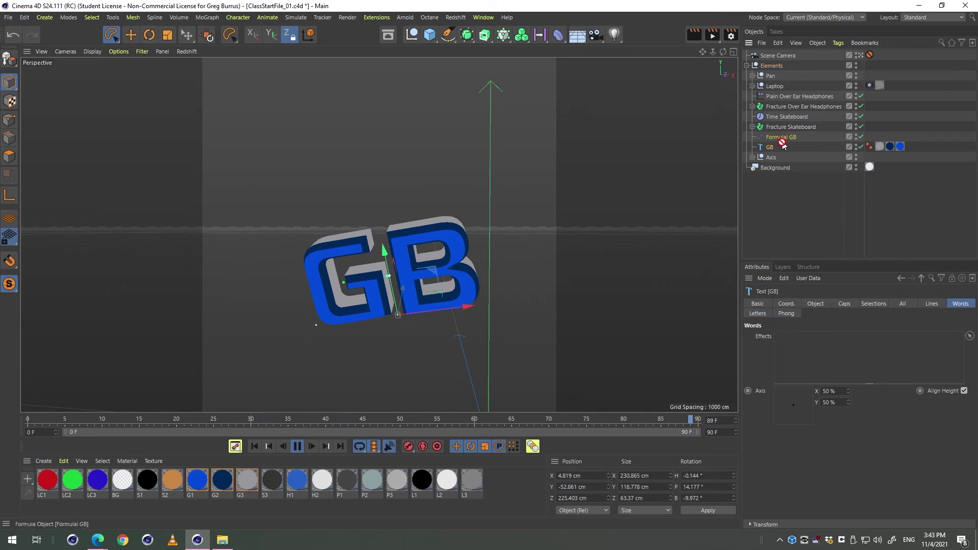
left_click_drag(783, 144, 791, 171)
left_click_drag(829, 358, 828, 356)
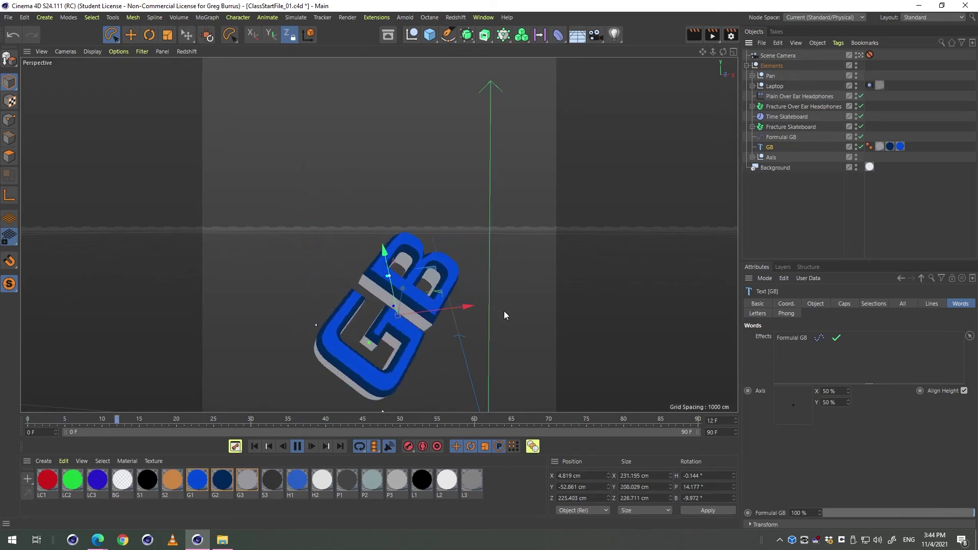
key("1")
key("3")
key("2")
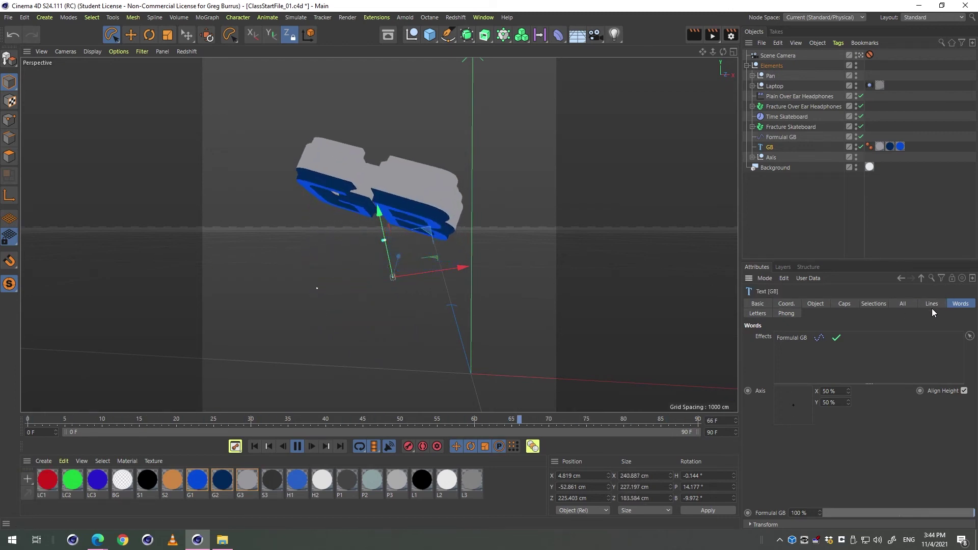
double_click(901, 303)
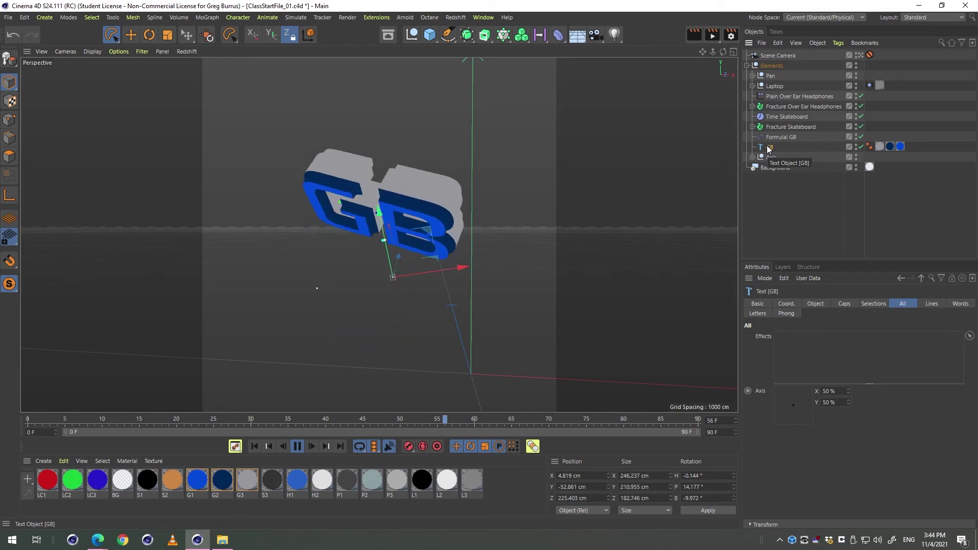
Undo the effector reassignment, rotation and position changes back to the original -8 cm Y offset.
left_click(839, 243)
key("ctrl+z")
key("ctrl+z")
key("ctrl+z")
key("ctrl+z")
key("ctrl+z")
key("ctrl+z")
key("ctrl+z")
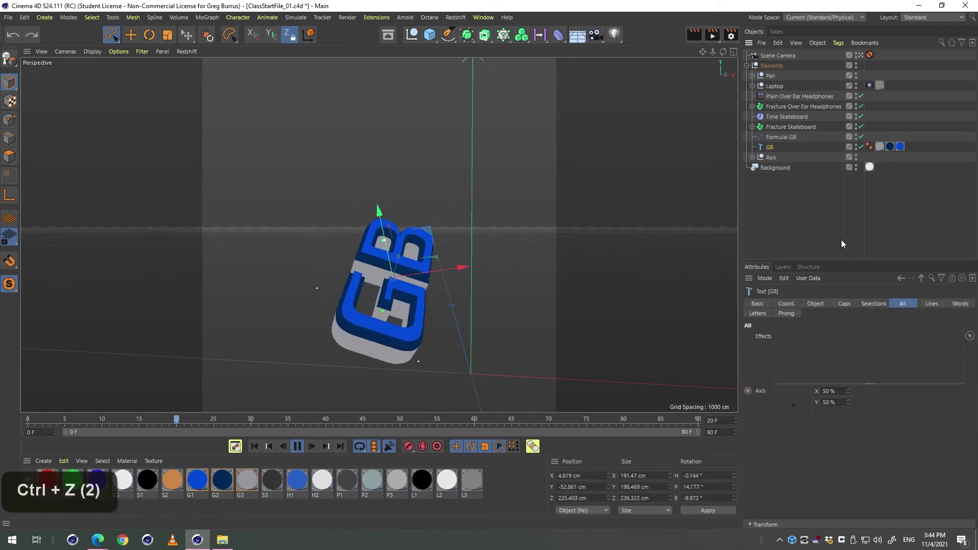
key("ctrl+z")
key("ctrl+z")
key("ctrl+z")
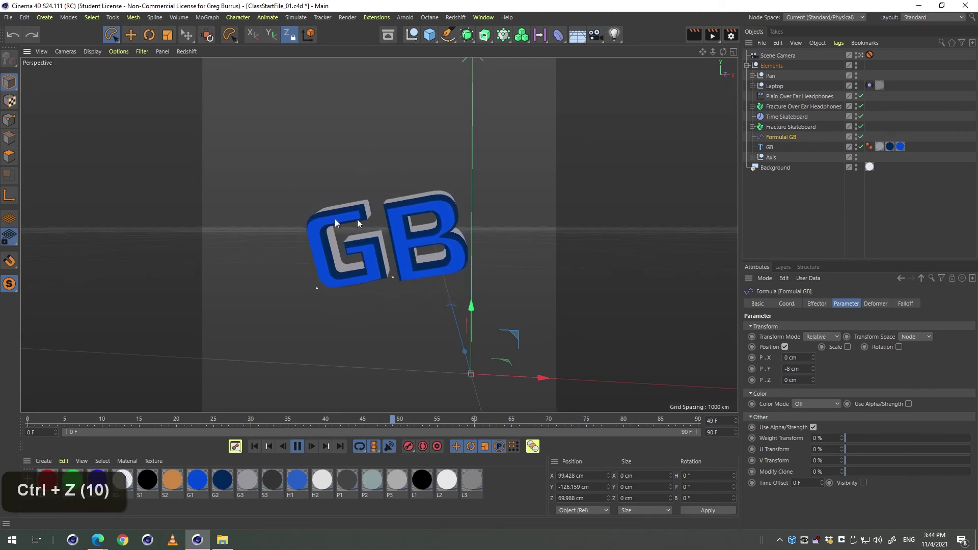
Turn off Viewport Solo to show all elements and view the scene through the Scene Camera.
left_click(7, 284)
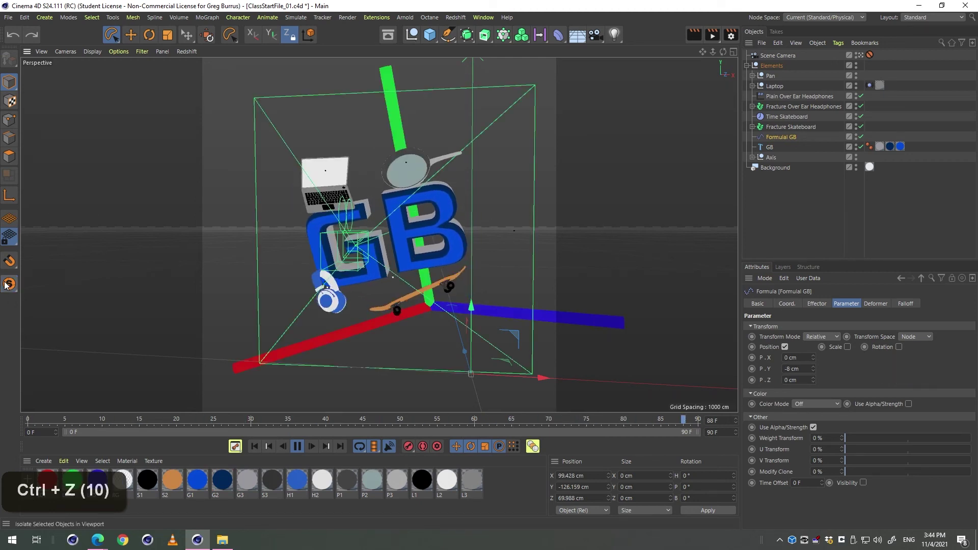
middle_click(63, 233)
middle_click(243, 145)
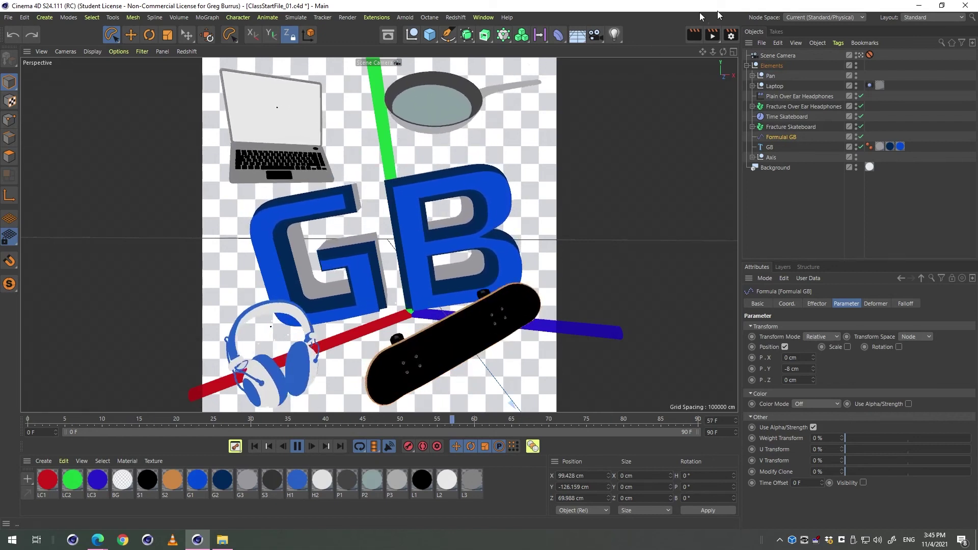
Switch to the Animate layout and stop the playback.
left_click(909, 16)
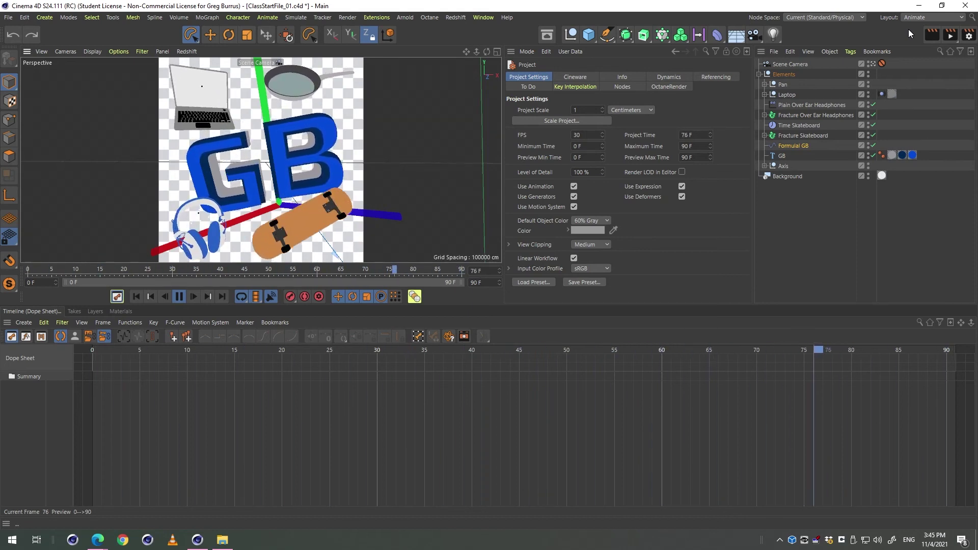
left_click(176, 299)
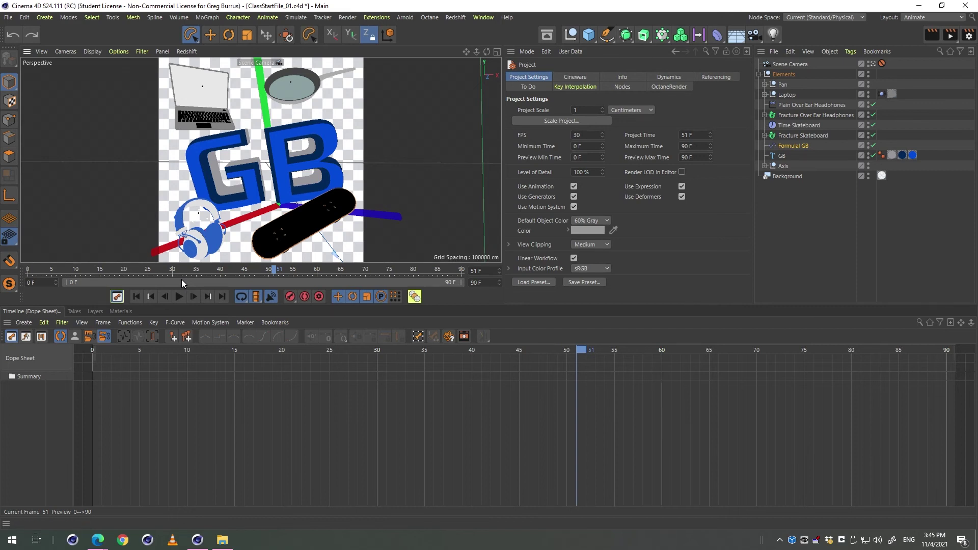
Unlock the Z axis and switch back to the Standard layout.
left_click(366, 32)
left_click(900, 17)
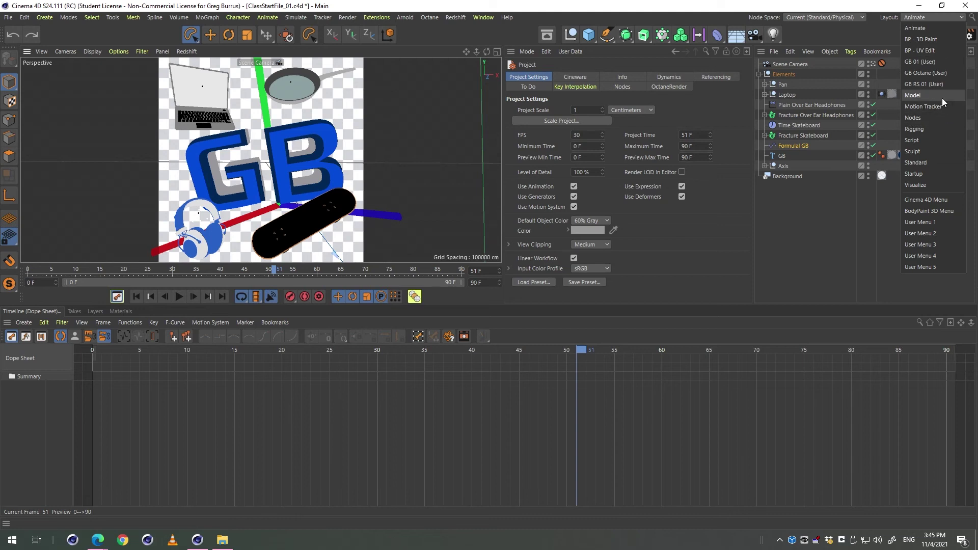
left_click(926, 163)
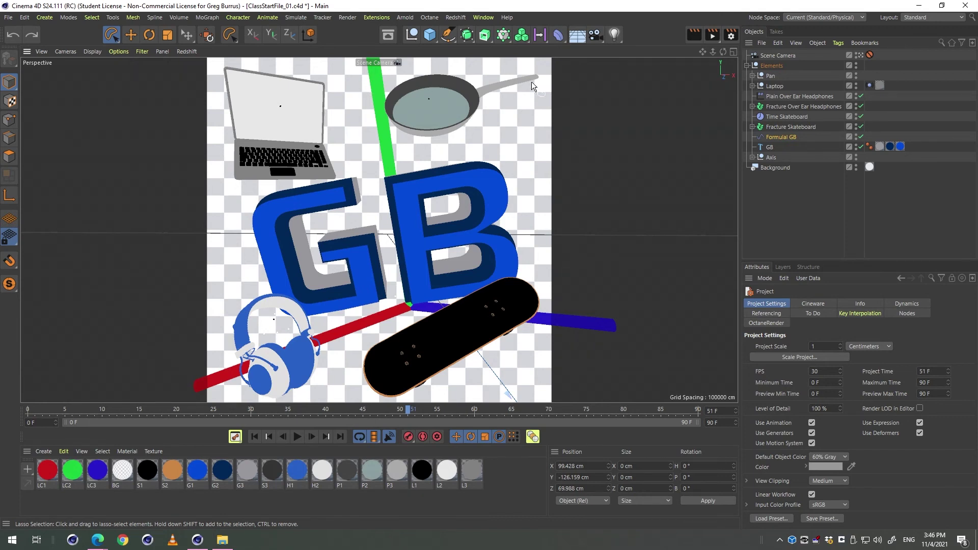
Review the available MoGraph objects and the list of effectors without adding any.
left_click(207, 18)
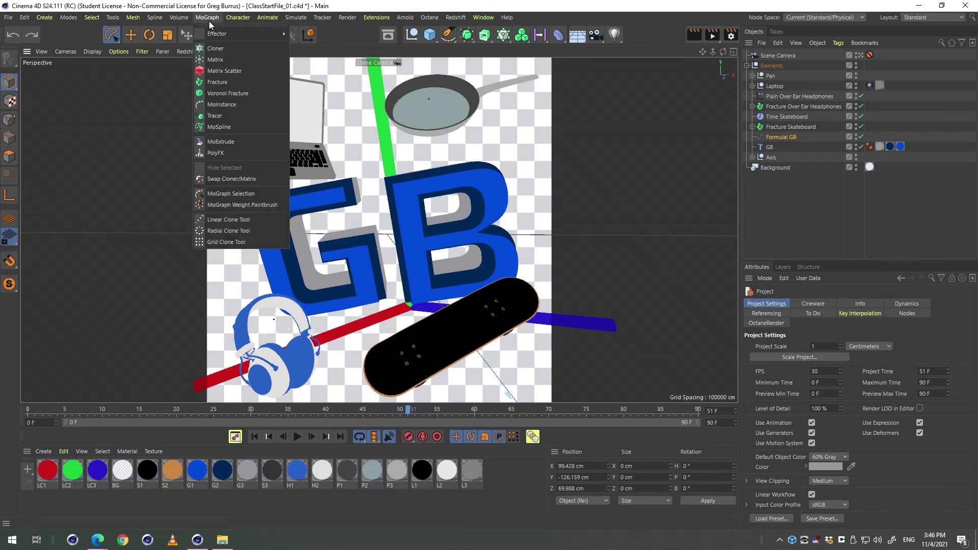
middle_click(210, 26)
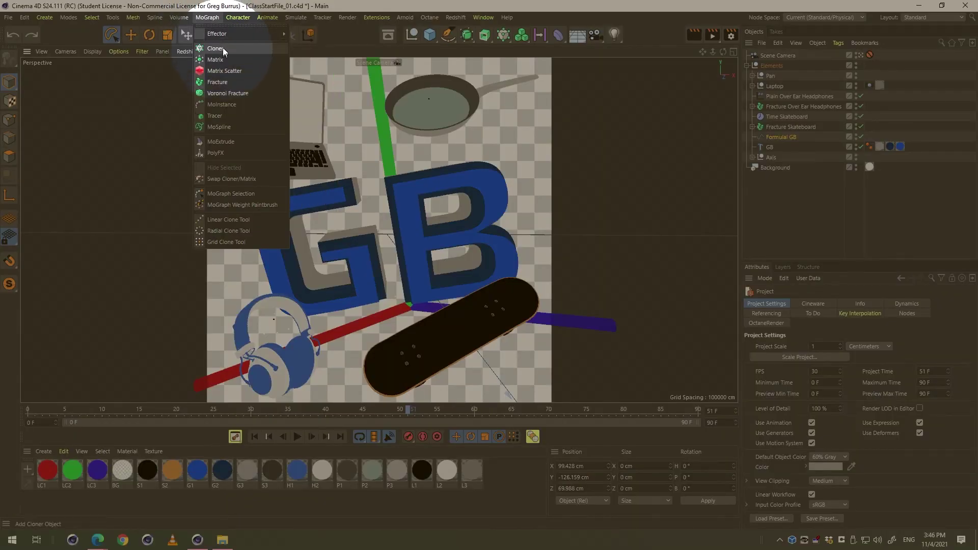
mouse_move(239, 37)
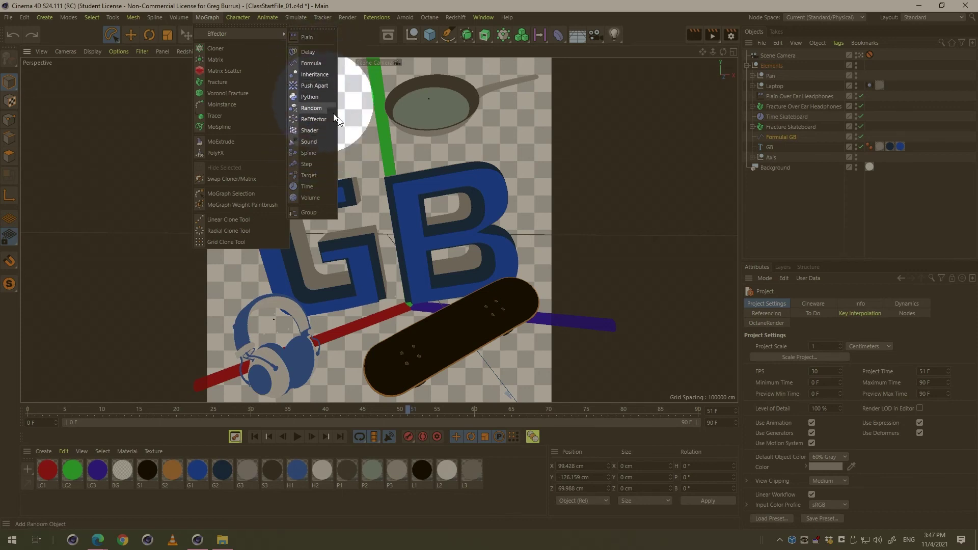
left_click(575, 21)
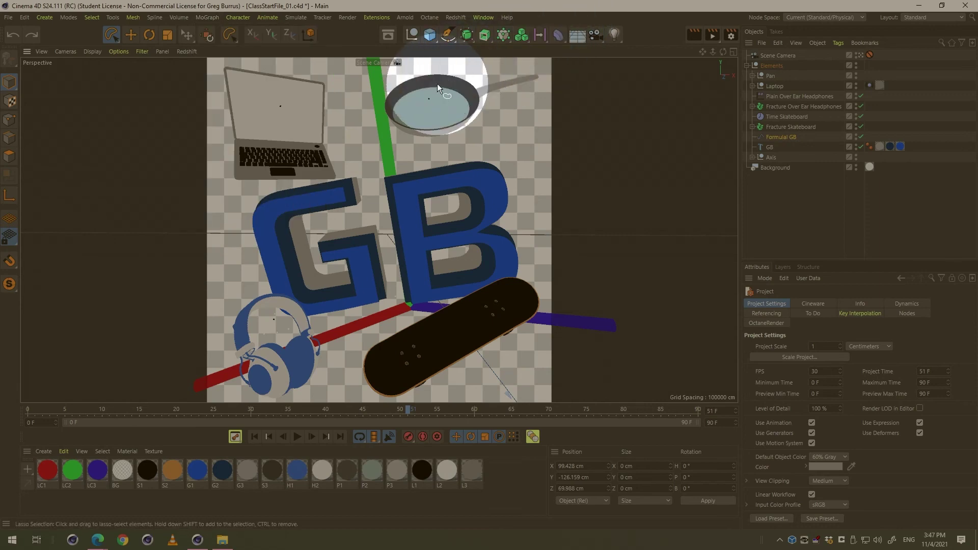
key("F10")
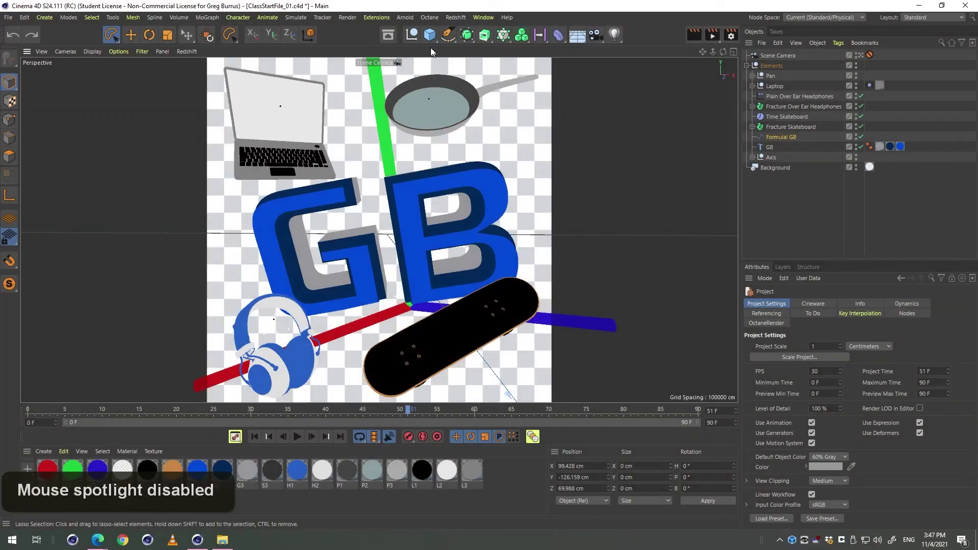
Switch to the Miro lesson board, close the Projects folder window and bring up the In Class Assignment 1/Break instructions.
left_click(505, 40)
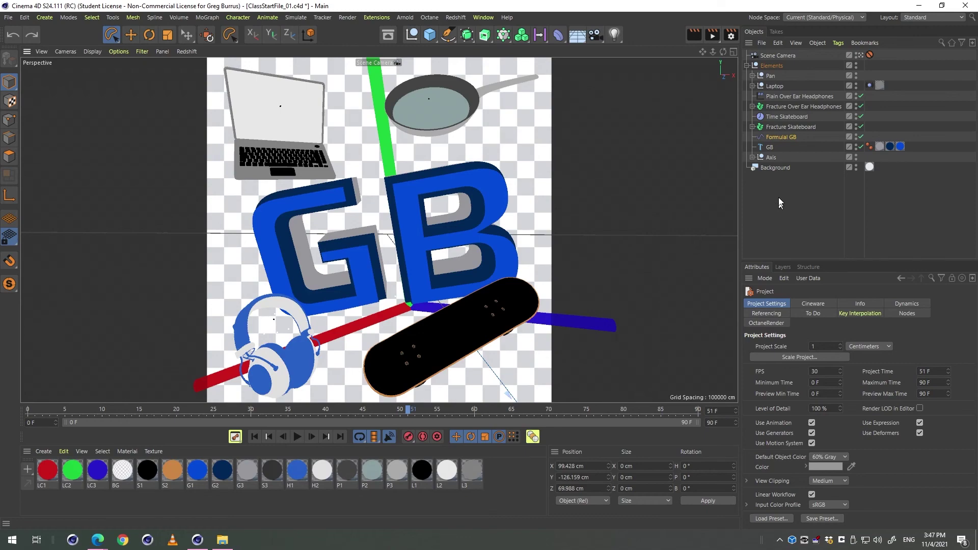
left_click(921, 6)
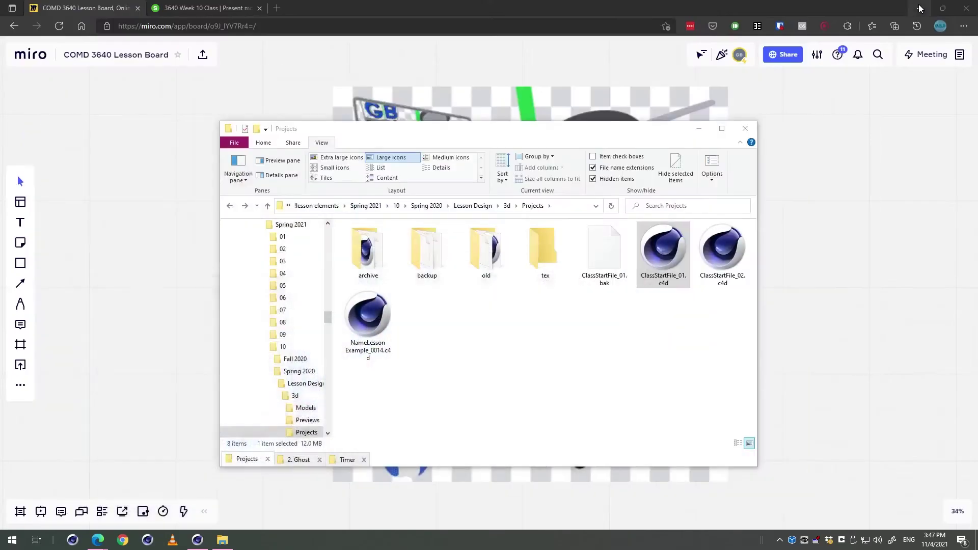
left_click(747, 128)
scroll(825, 188, "down", 5)
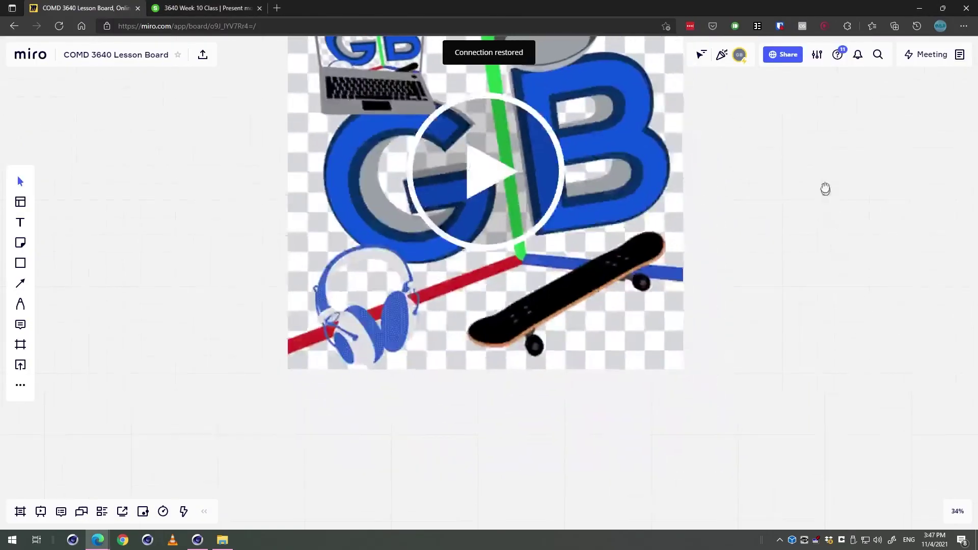
scroll(815, 118, "down", 2)
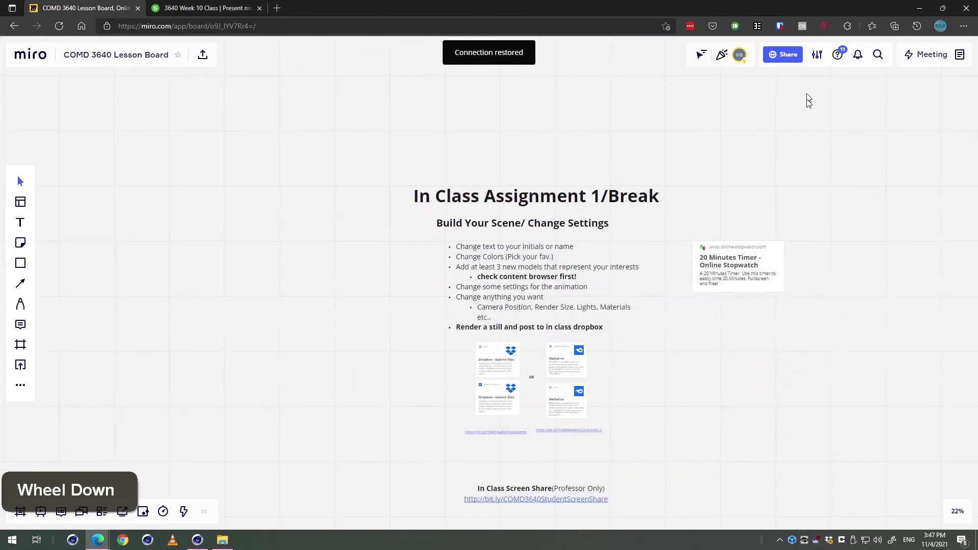
scroll(799, 198, "up", 3)
scroll(816, 206, "up", 3)
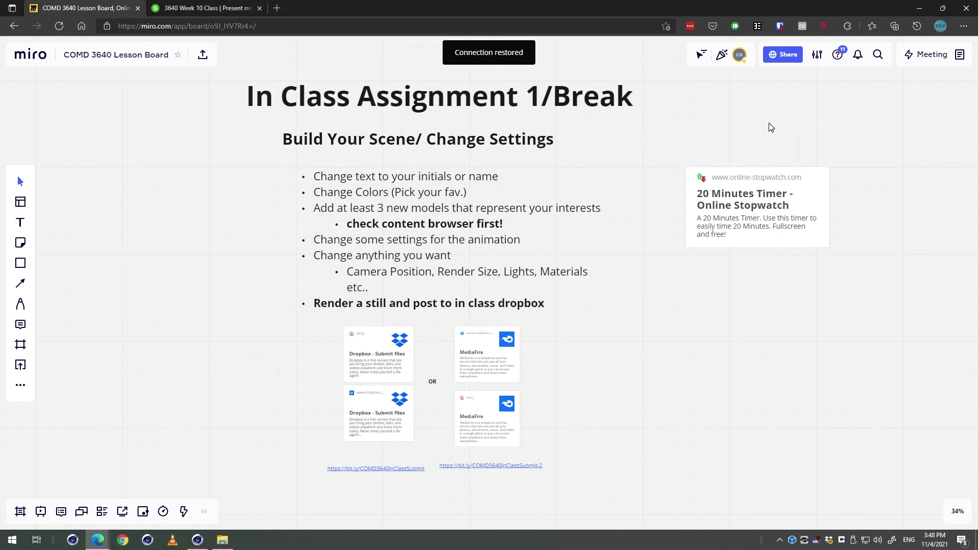
Try replacing "content" with "assest" in the "check content browser first!" line of the assignment list, and undo the edit.
double_click(407, 224)
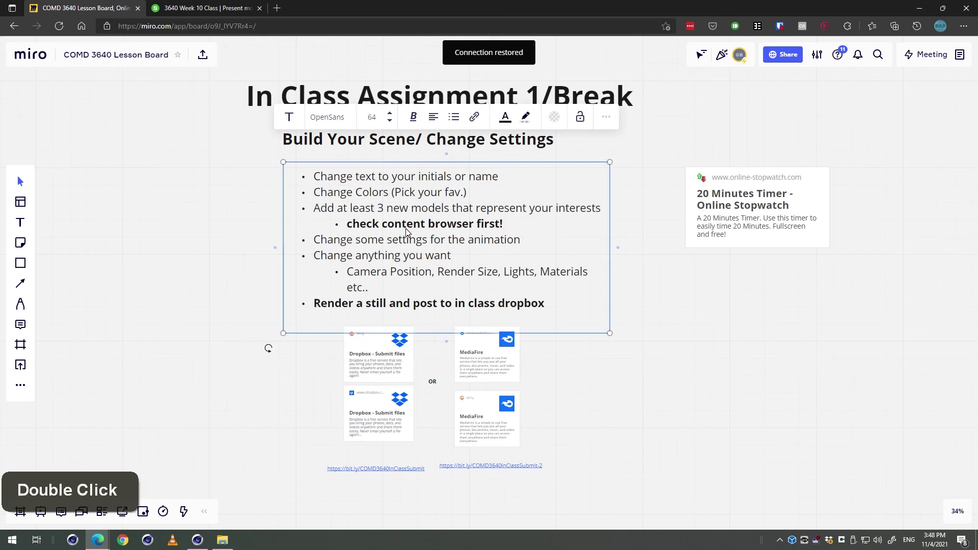
double_click(408, 223)
type("assest")
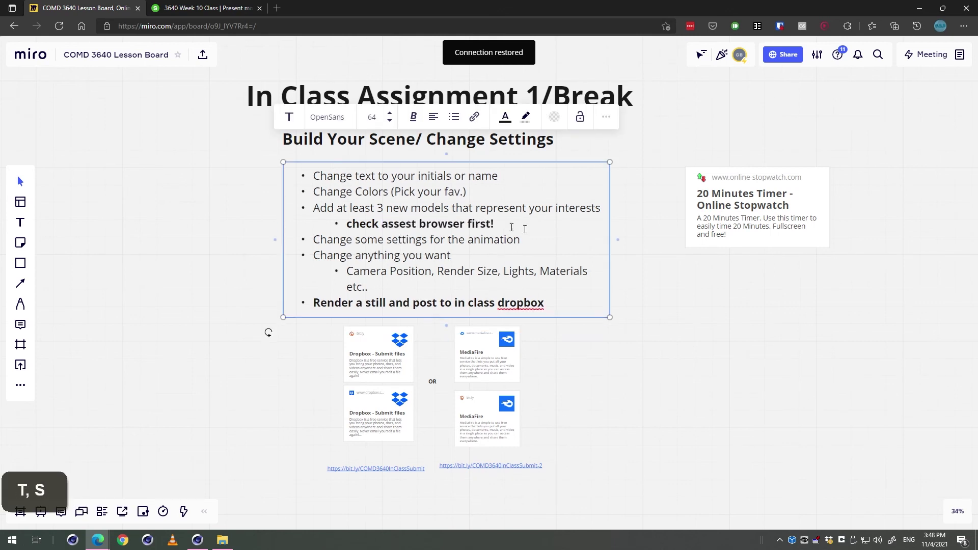
key("Escape")
key("ctrl+z")
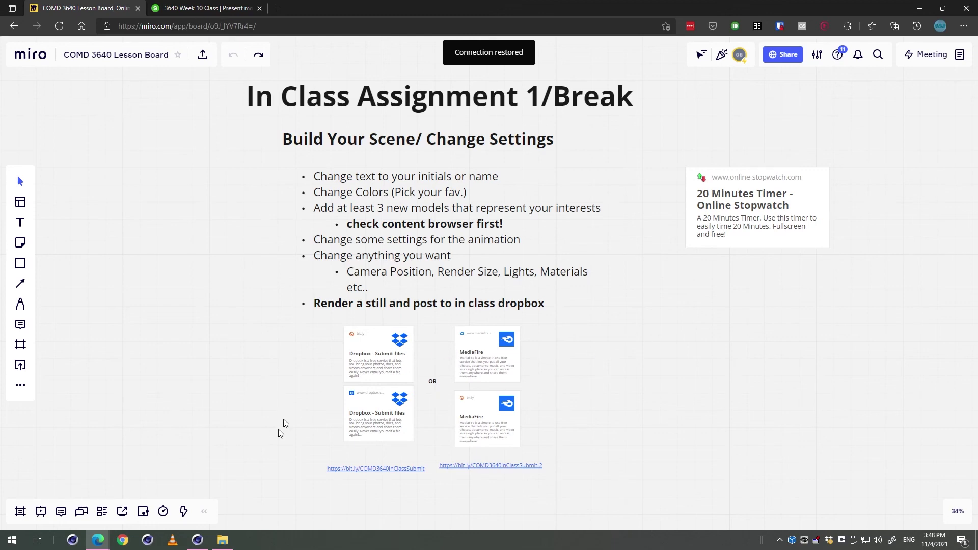
Switch to Cinema 4D and review the output size and frame range in the Render Settings, checking back with the Miro assignment.
left_click(197, 540)
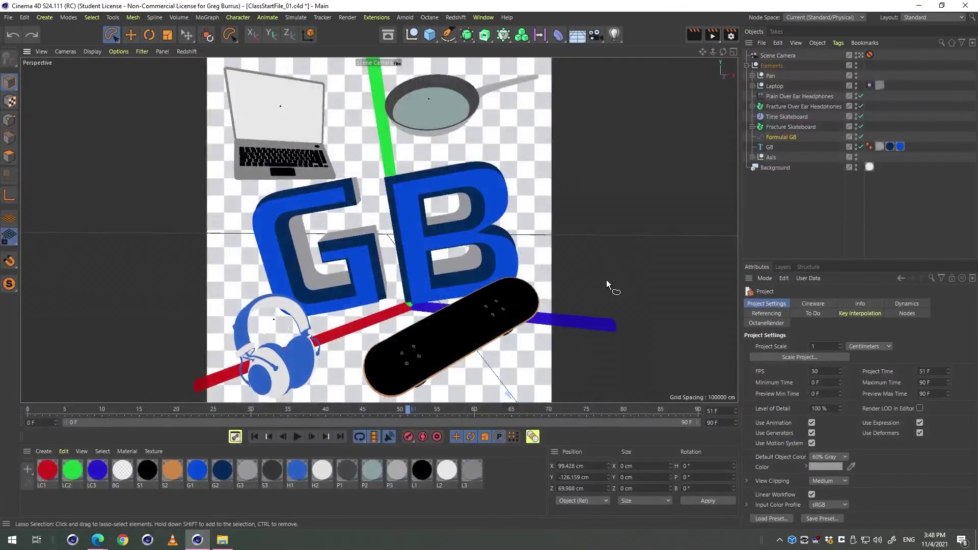
key("ctrl+b")
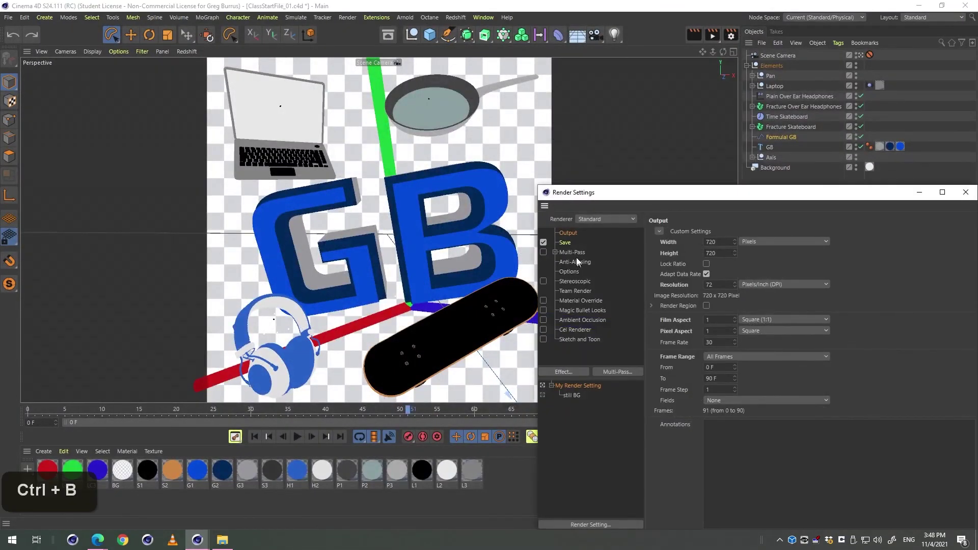
left_click(742, 356)
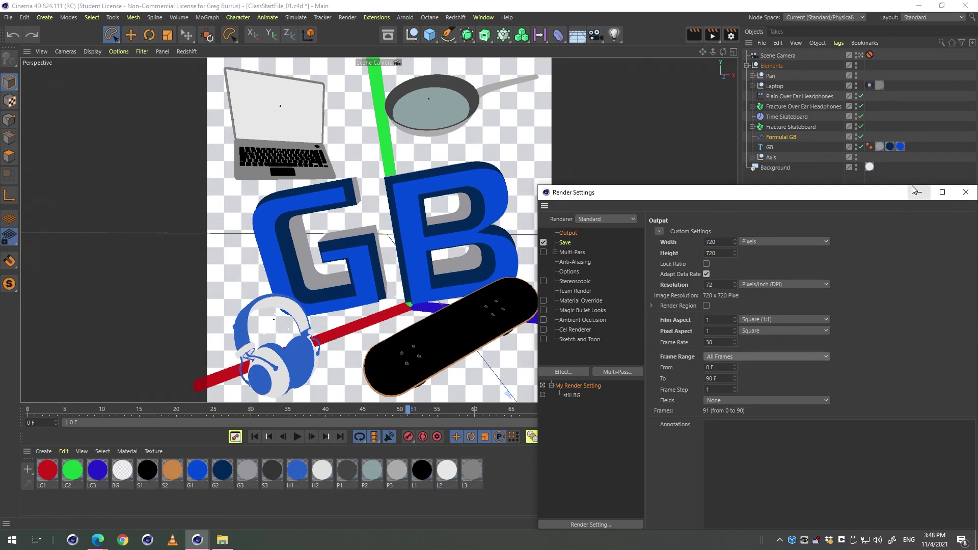
left_click(919, 5)
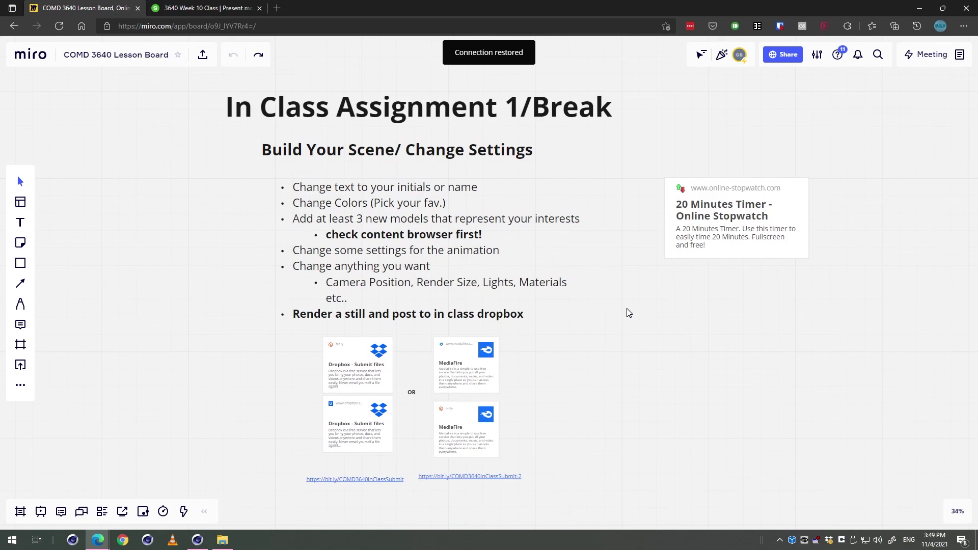
left_click(197, 539)
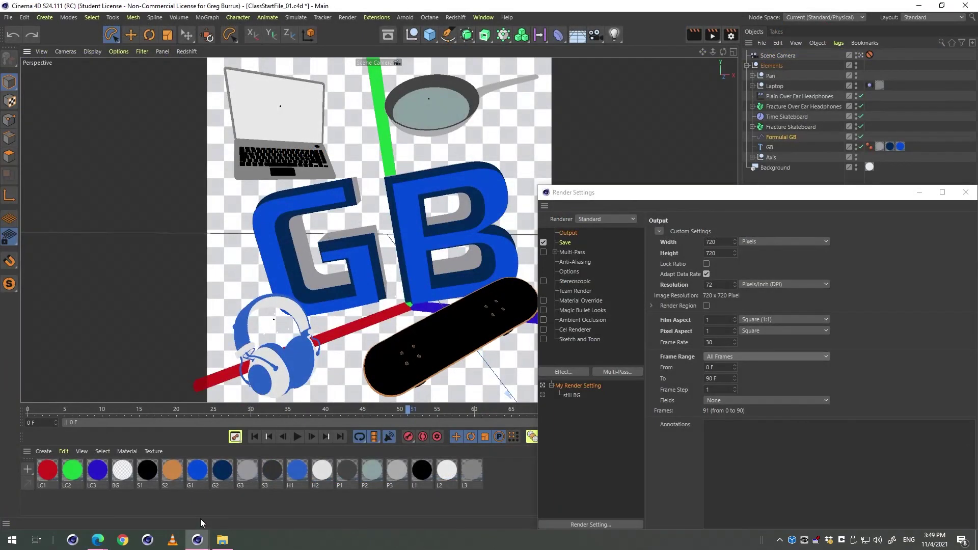
left_click(919, 192)
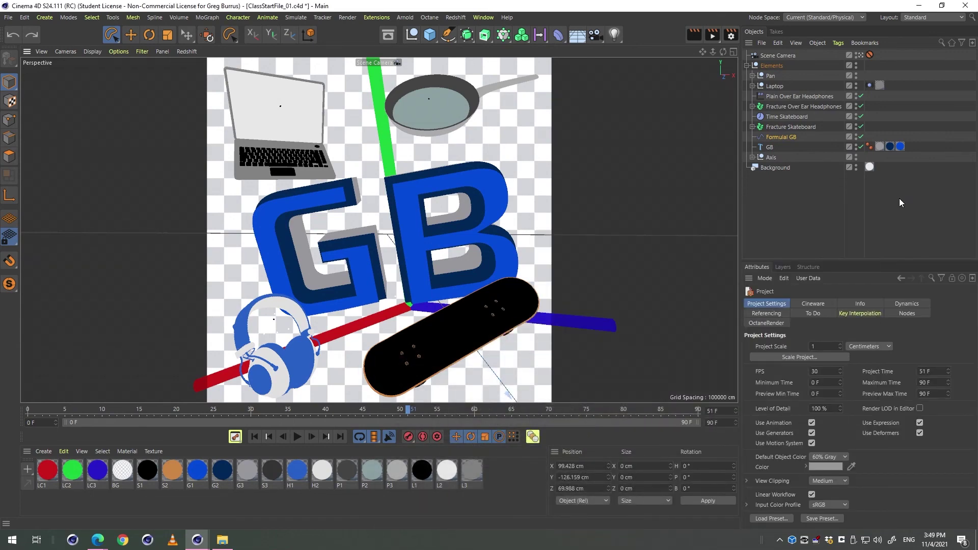
Deselect all objects, look at the Render Settings again and render a preview of the scene in the viewport.
left_click(900, 200)
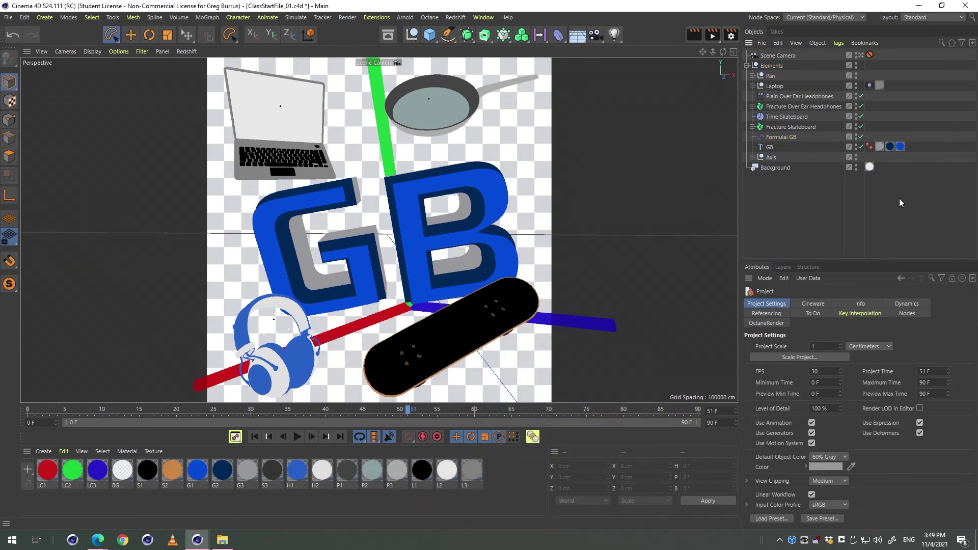
key("ctrl+b")
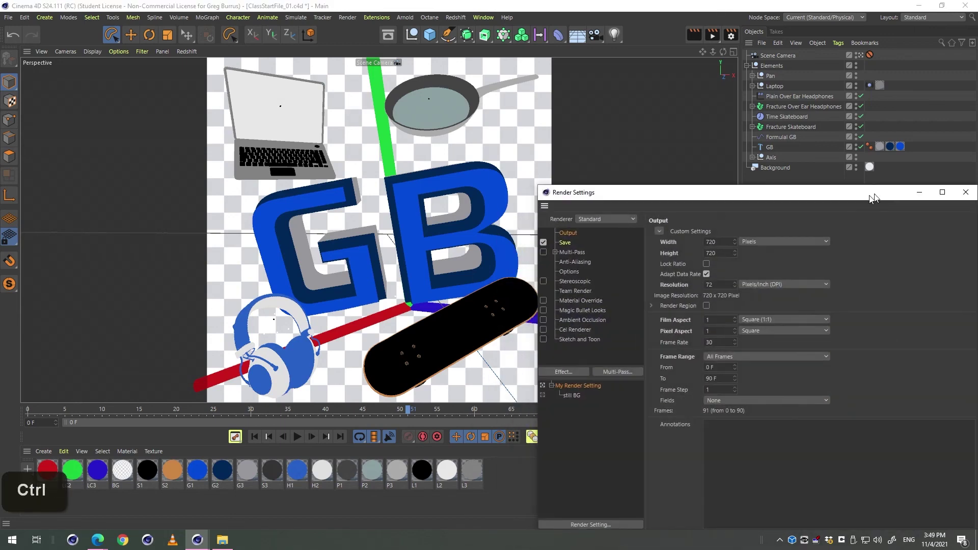
left_click(966, 192)
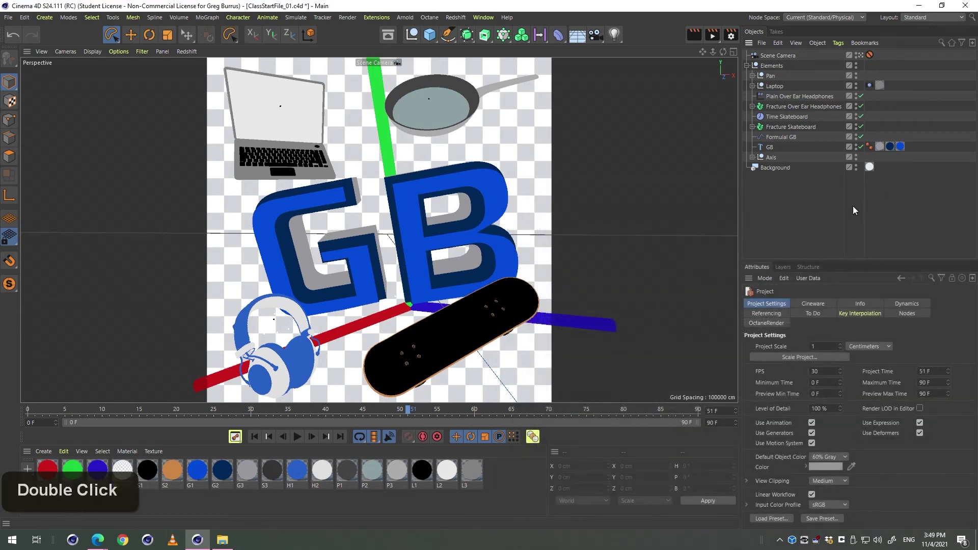
key("ctrl+b")
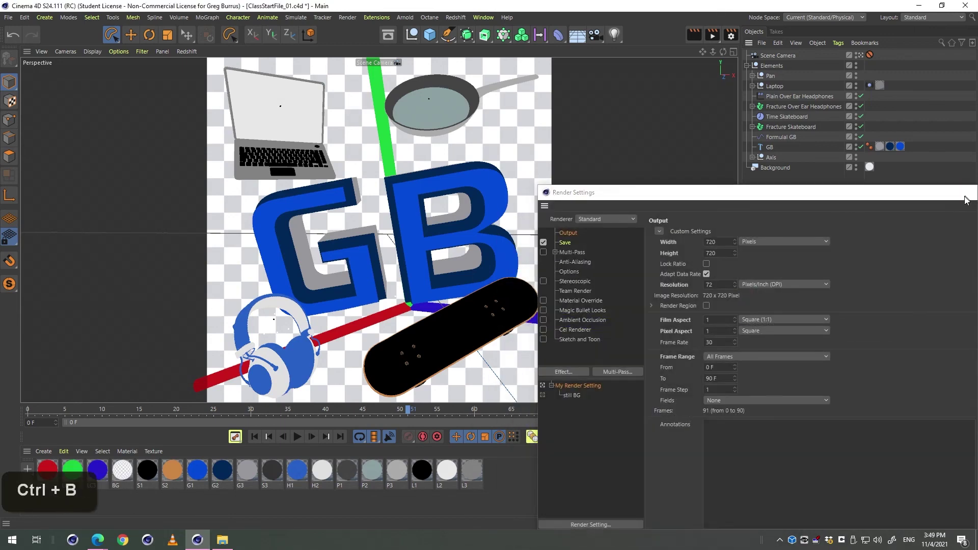
left_click(966, 193)
key("ctrl+r")
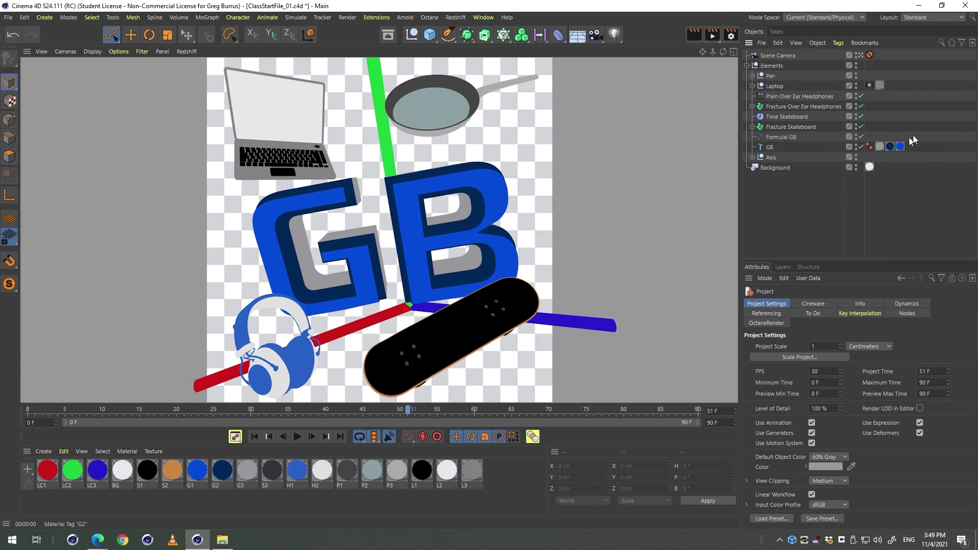
Examine the G3, G2 and G1 material tags on the GB text and the object's polygon and edge selection names.
left_click(880, 146)
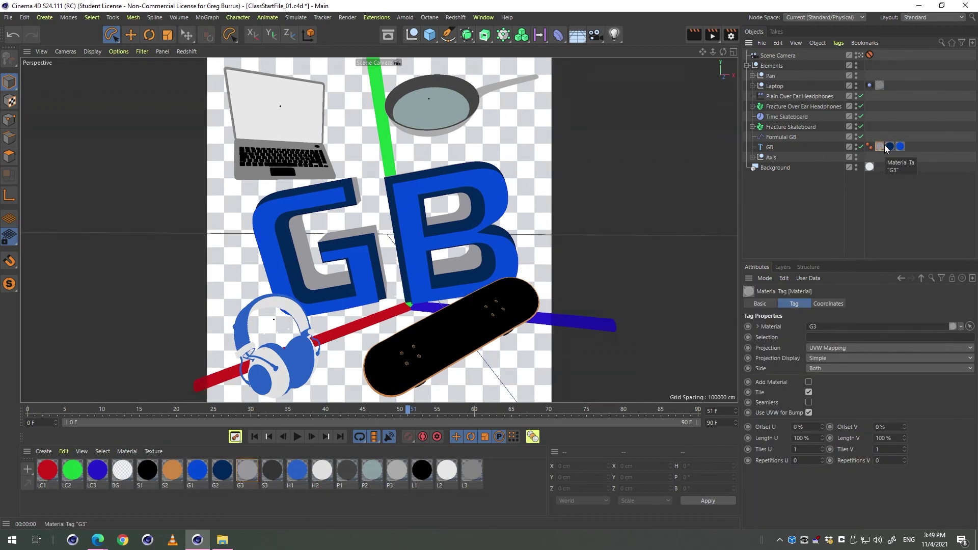
left_click(890, 146)
left_click(900, 147)
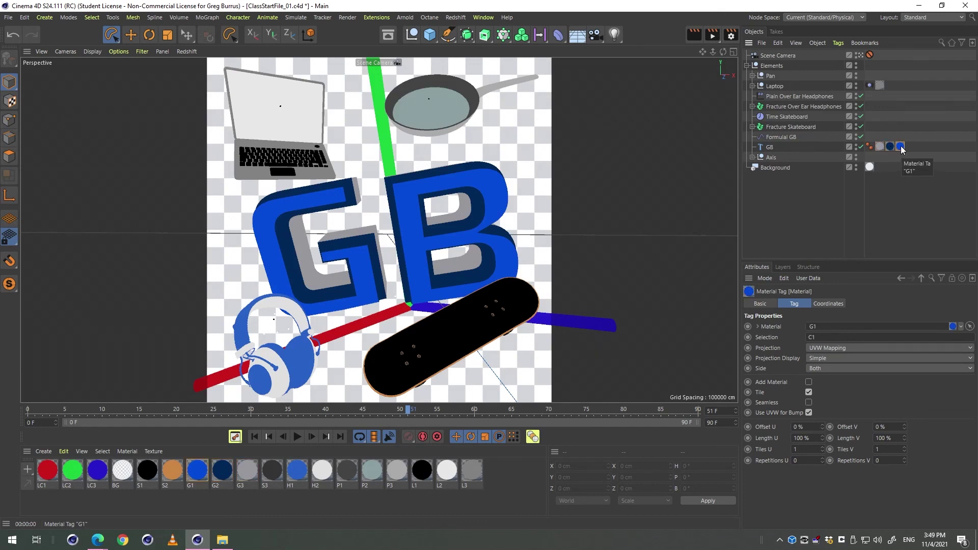
left_click(880, 147)
left_click(890, 147)
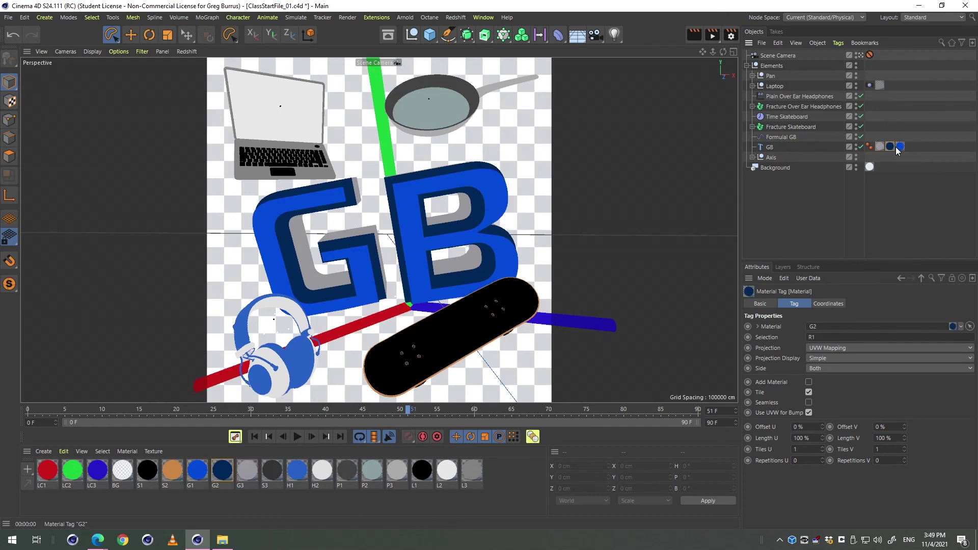
left_click(901, 146)
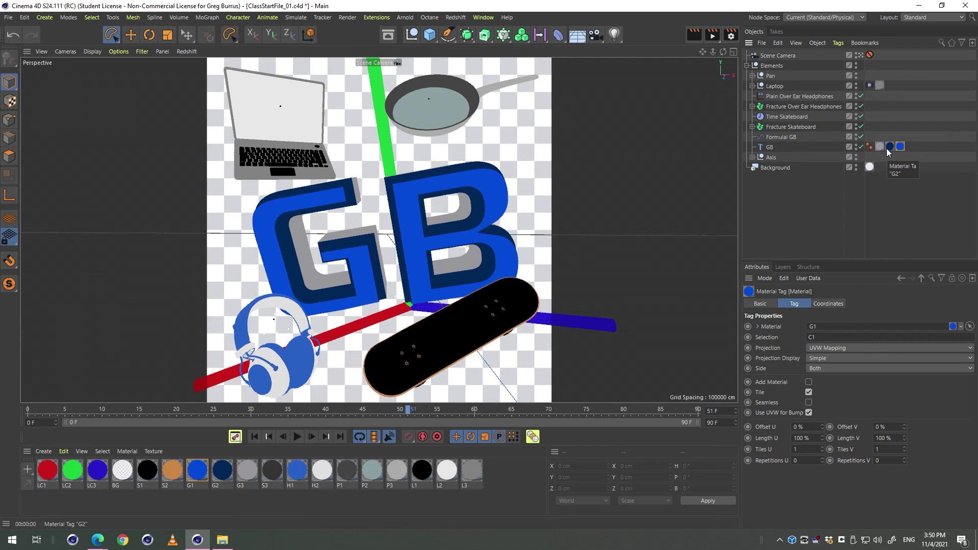
left_click(889, 147)
left_click(901, 147)
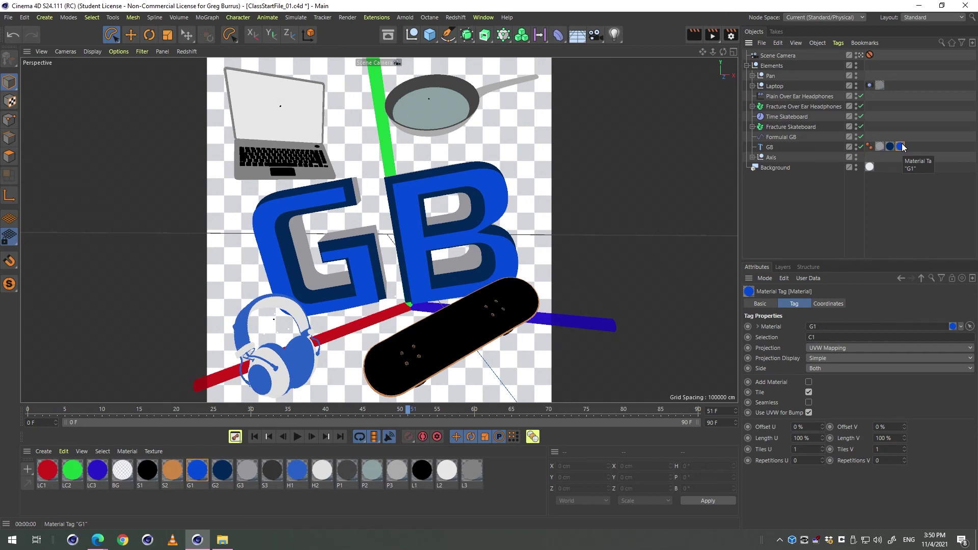
left_click(770, 148)
left_click(873, 303)
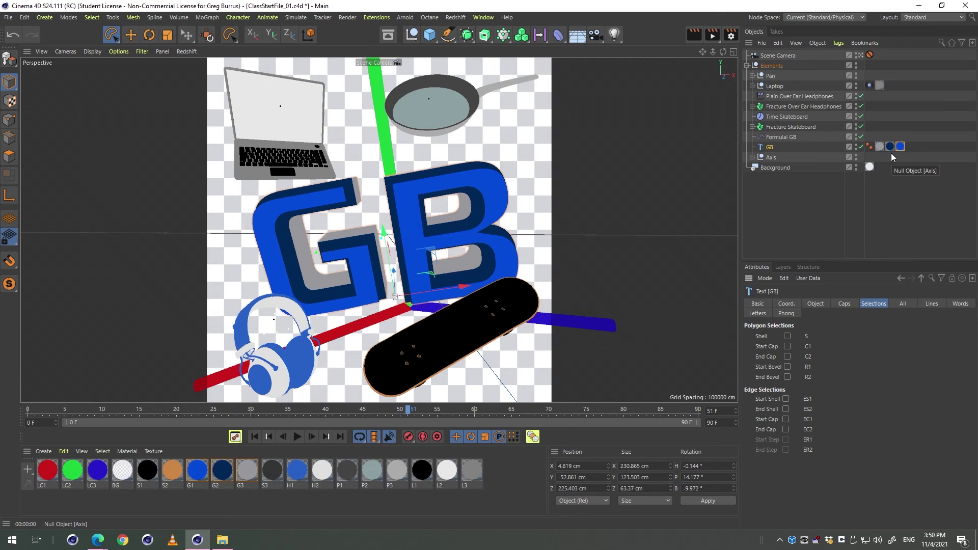
Open the Render Settings, move the window clear of the object list and close it.
key("ctrl+b")
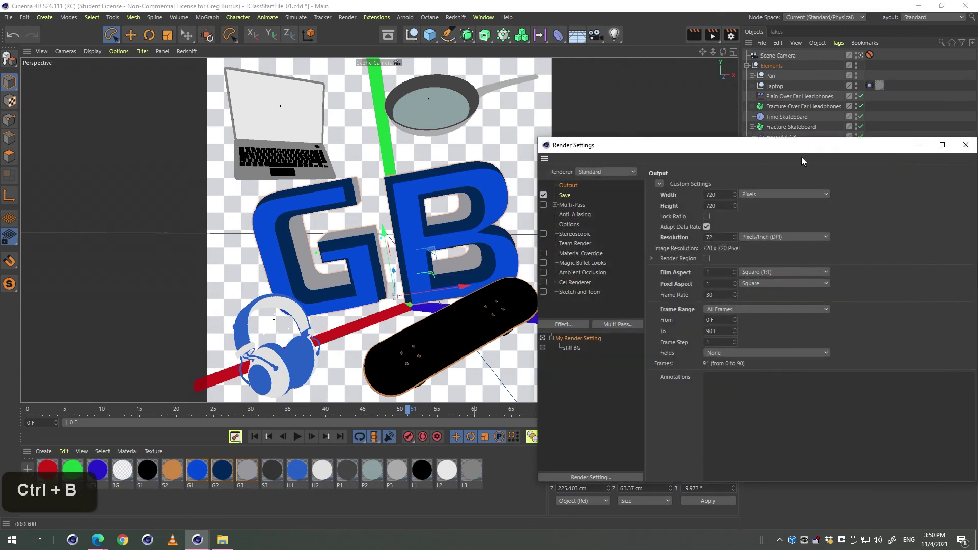
left_click_drag(808, 151, 602, 191)
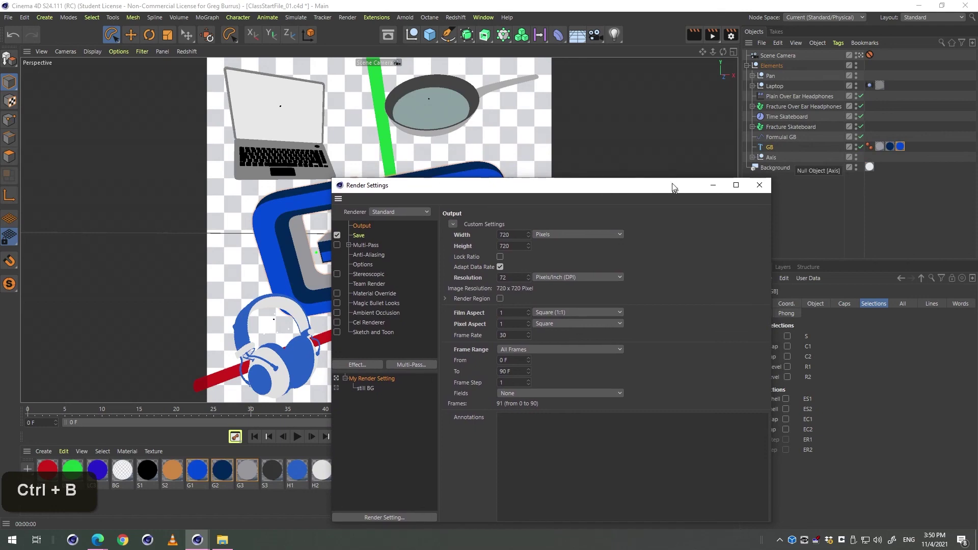
left_click(759, 186)
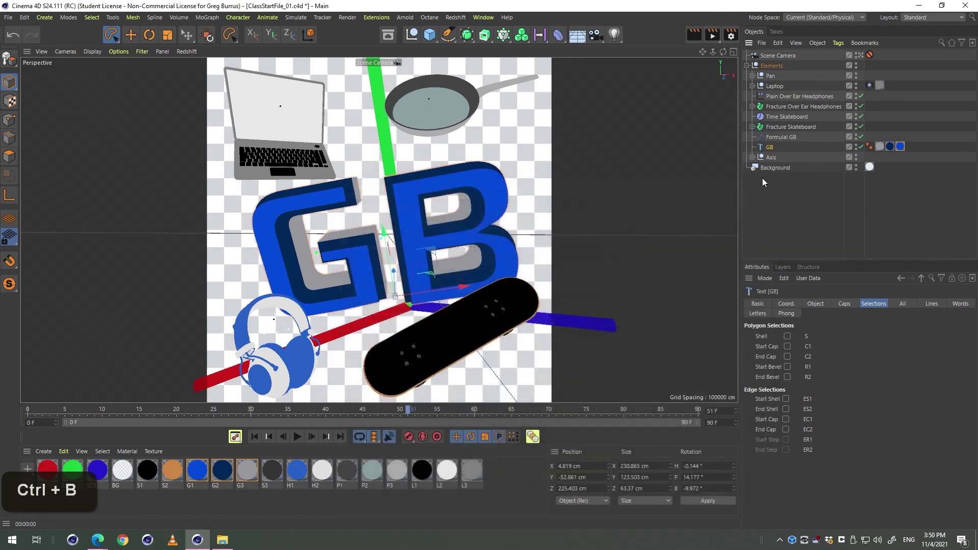